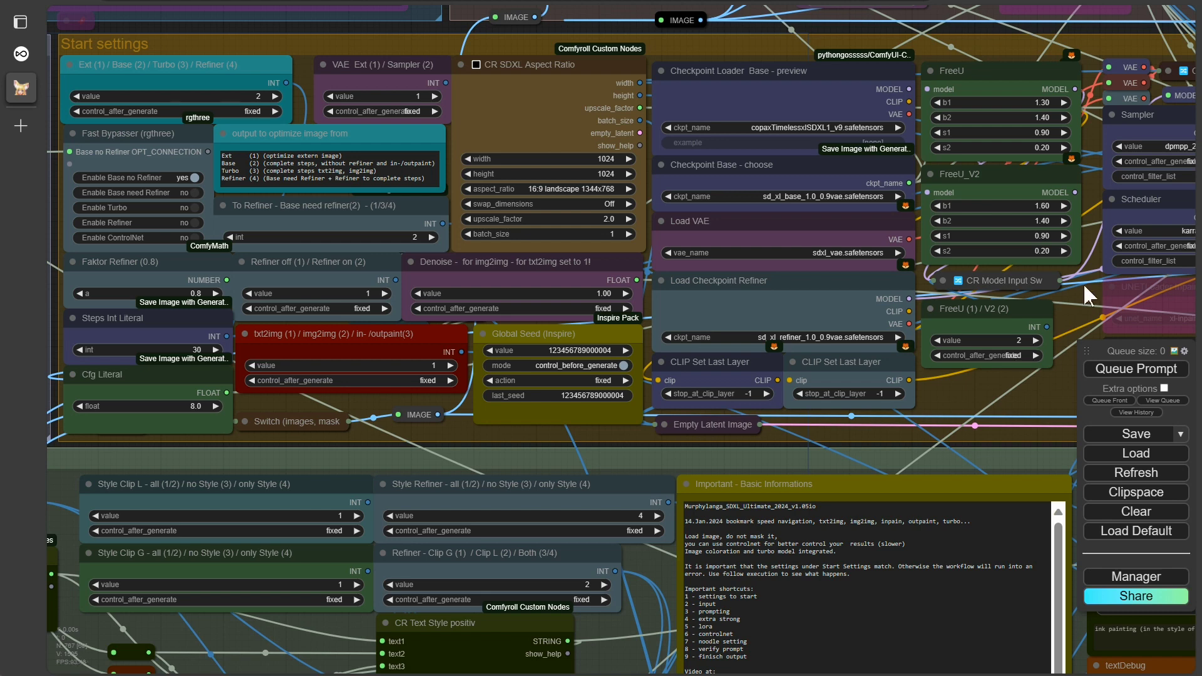
- Enable the Blip analyse group in the input section's Fast Bypasser and review its caption, textDebug and information nodes
drag(972, 254, 478, 673)
click(406, 191)
click(406, 191)
scroll(534, 182, up, 2)
scroll(532, 125, up, 1)
scroll(631, 539, down, 2)
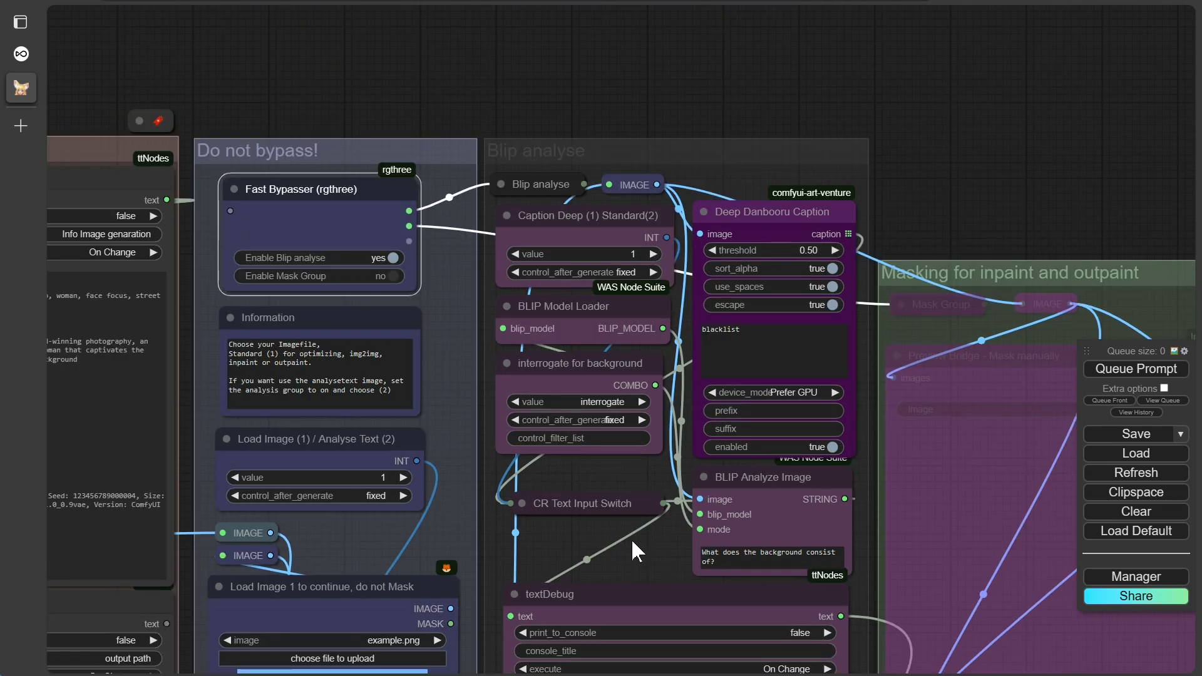
scroll(631, 538, up, 1)
drag(631, 538, 524, 232)
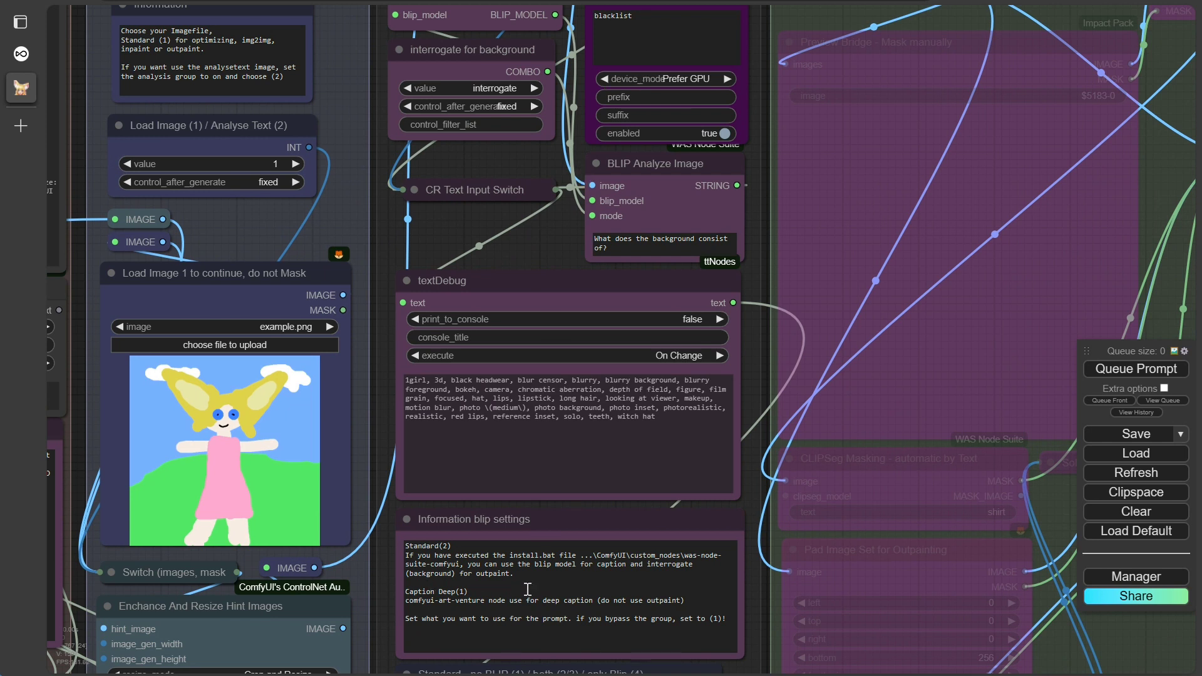
scroll(588, 330, down, 3)
scroll(493, 587, up, 2)
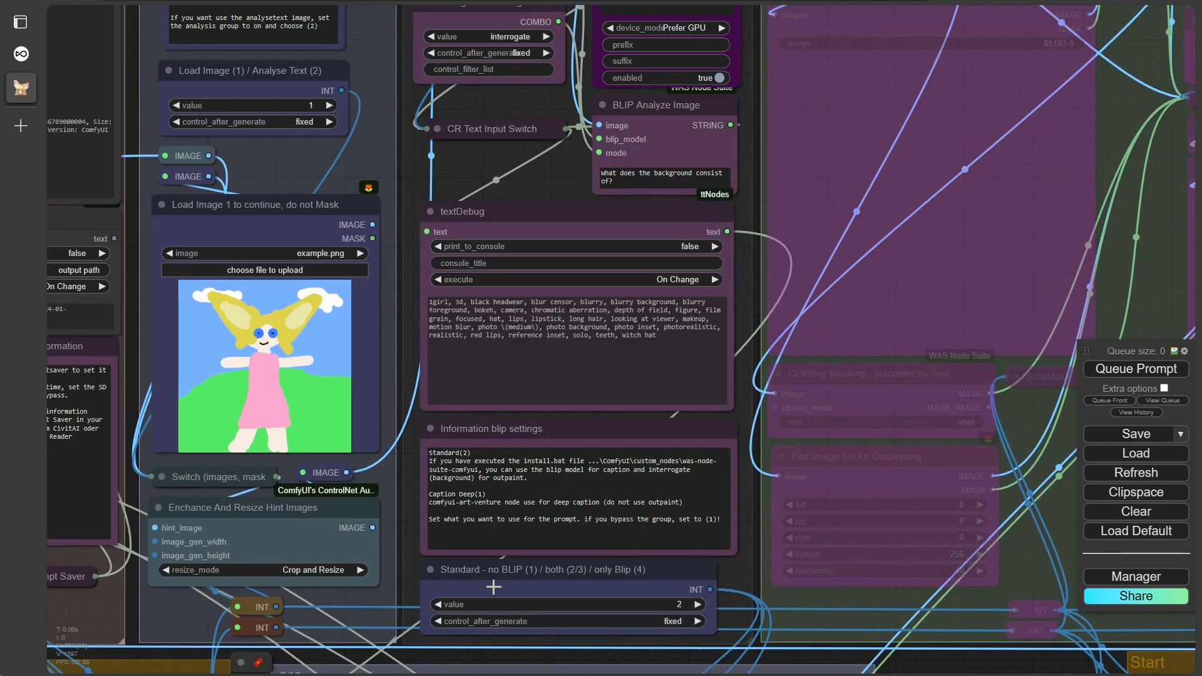
- Turn the Blip analyse group back off in the input section's Fast Bypasser
key(1)
click(449, 313)
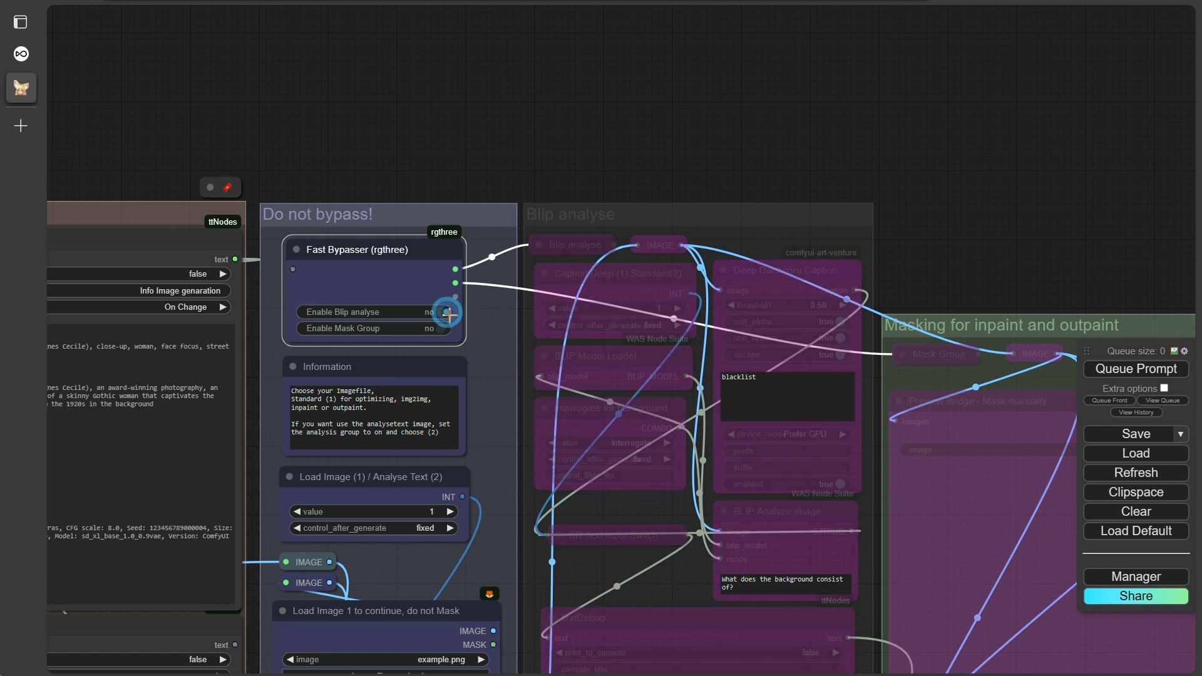
- Enable ControlNet in the Fast Bypasser of the Start settings group
key(2)
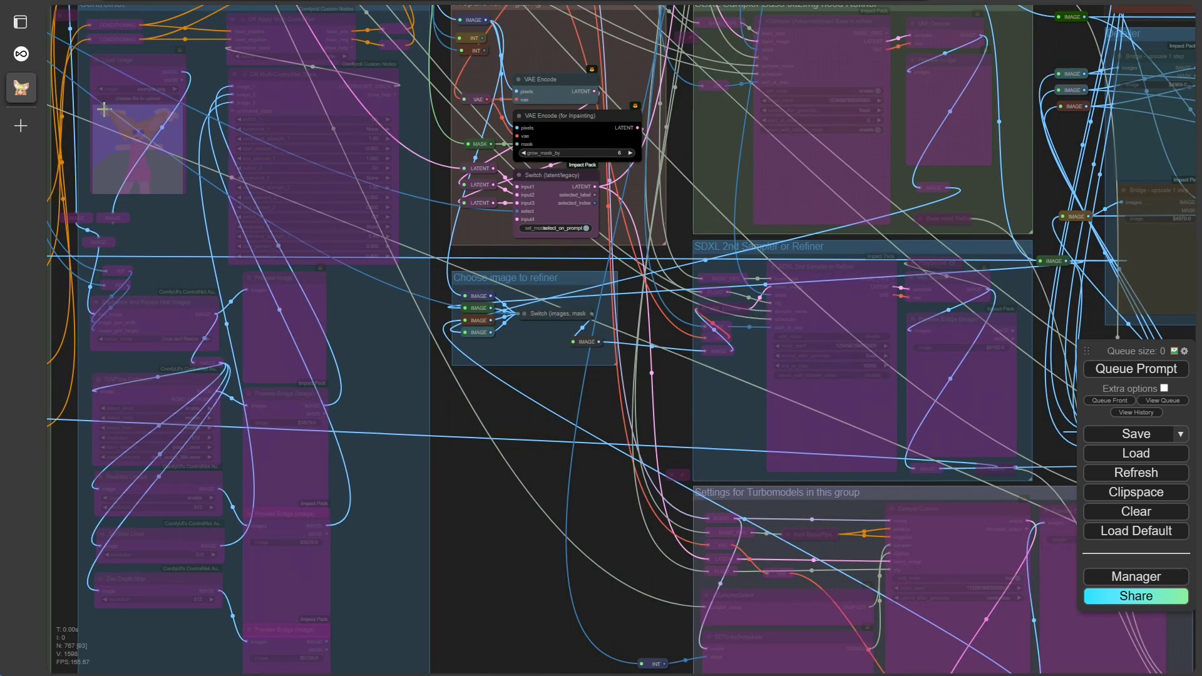
key(3)
key(1)
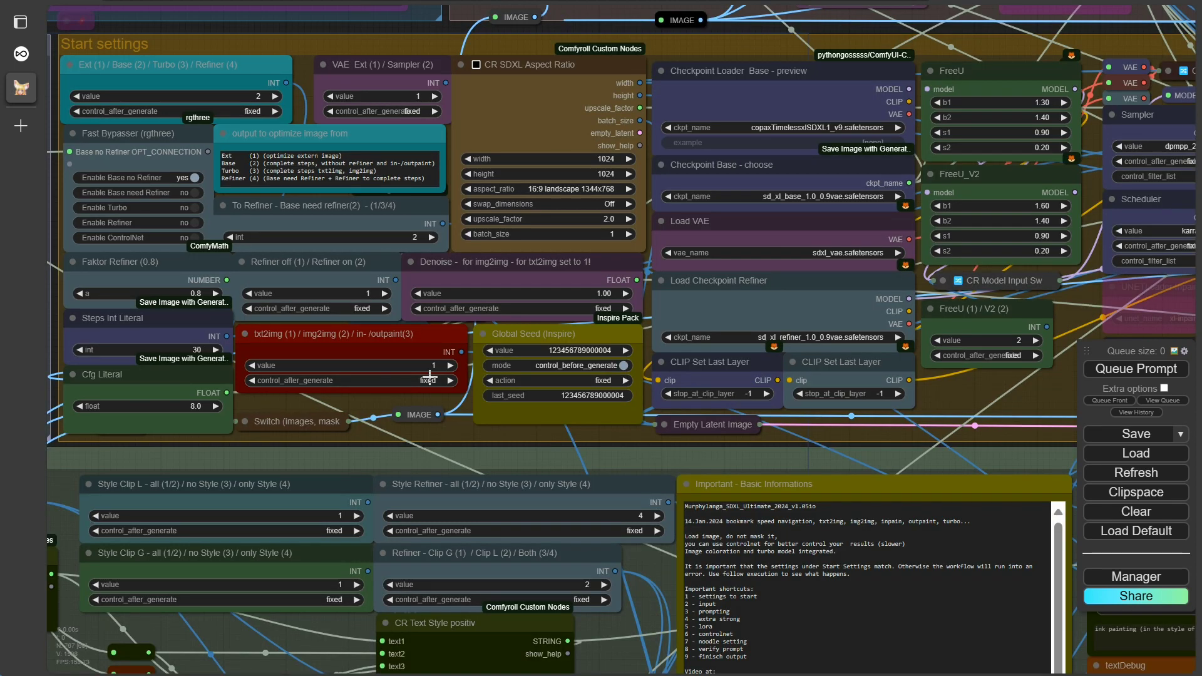
click(196, 238)
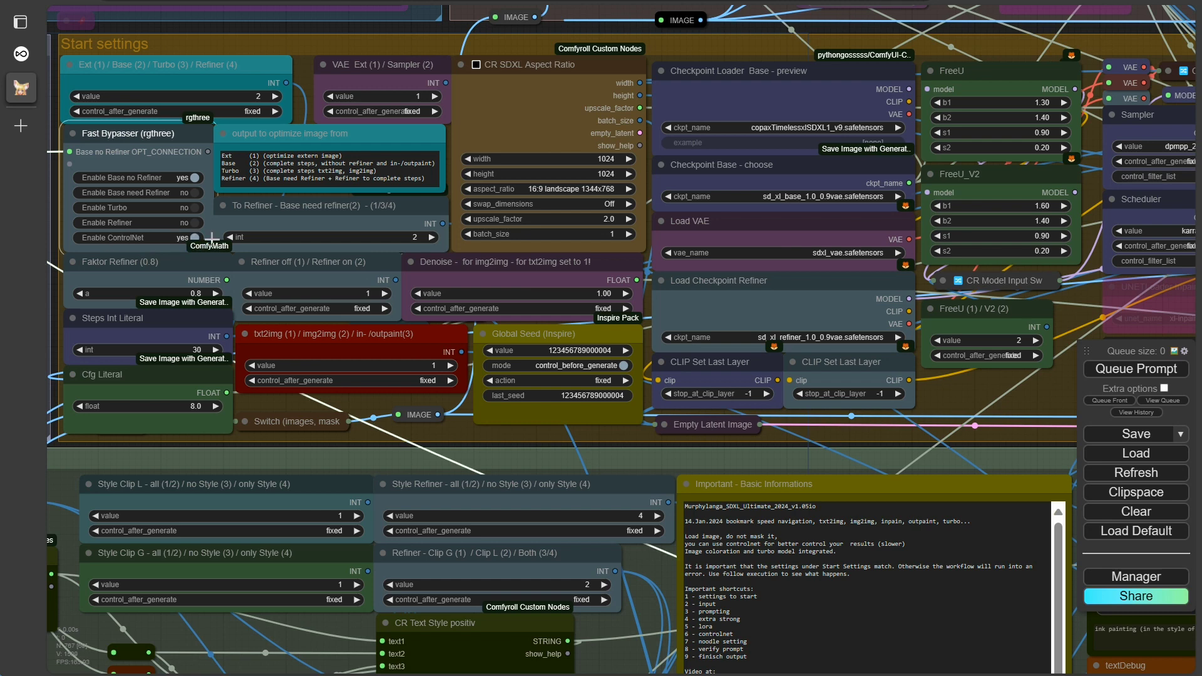
- Examine the Controlnet group's Load Image, CR Apply Multi-ControlNet and CR Multi-ControlNet Stack nodes, and return to the Start settings
key(6)
scroll(461, 430, down, 10)
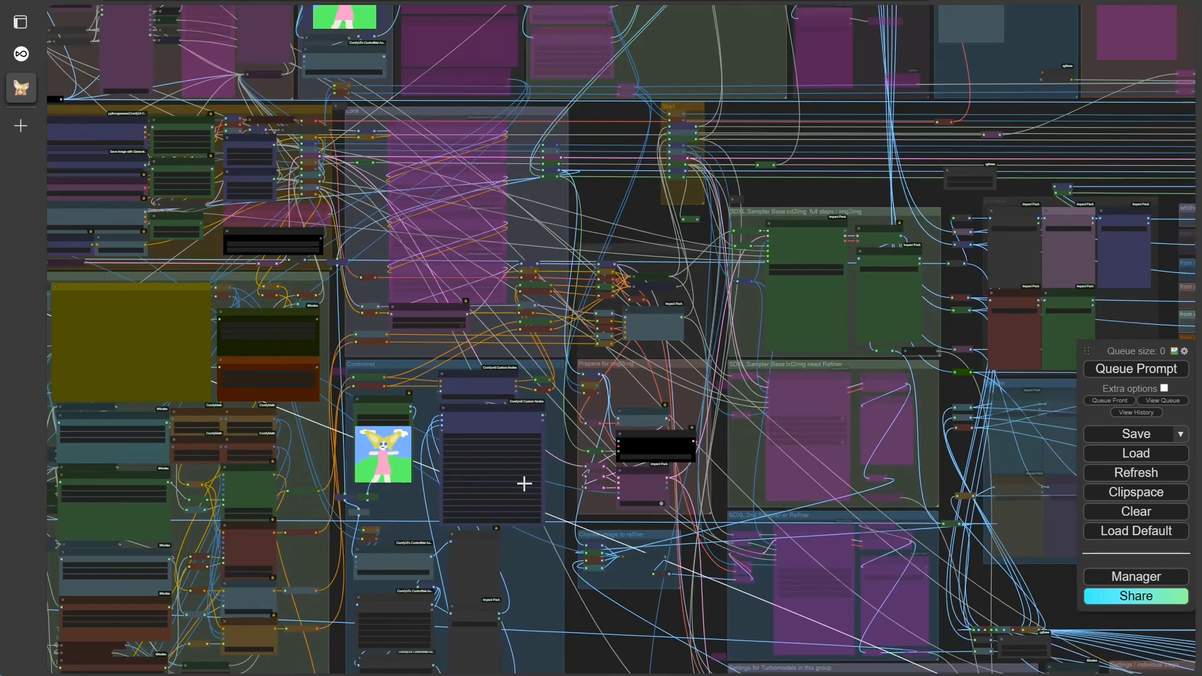
scroll(420, 421, up, 19)
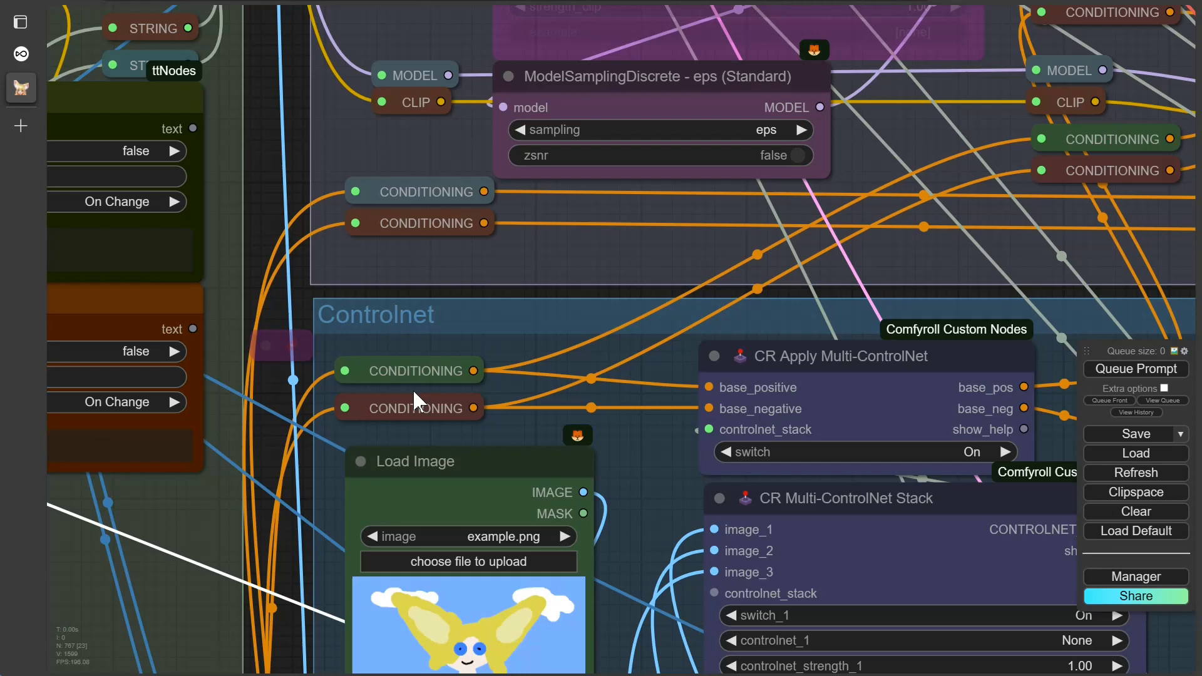
scroll(626, 498, down, 3)
drag(626, 499, 421, 71)
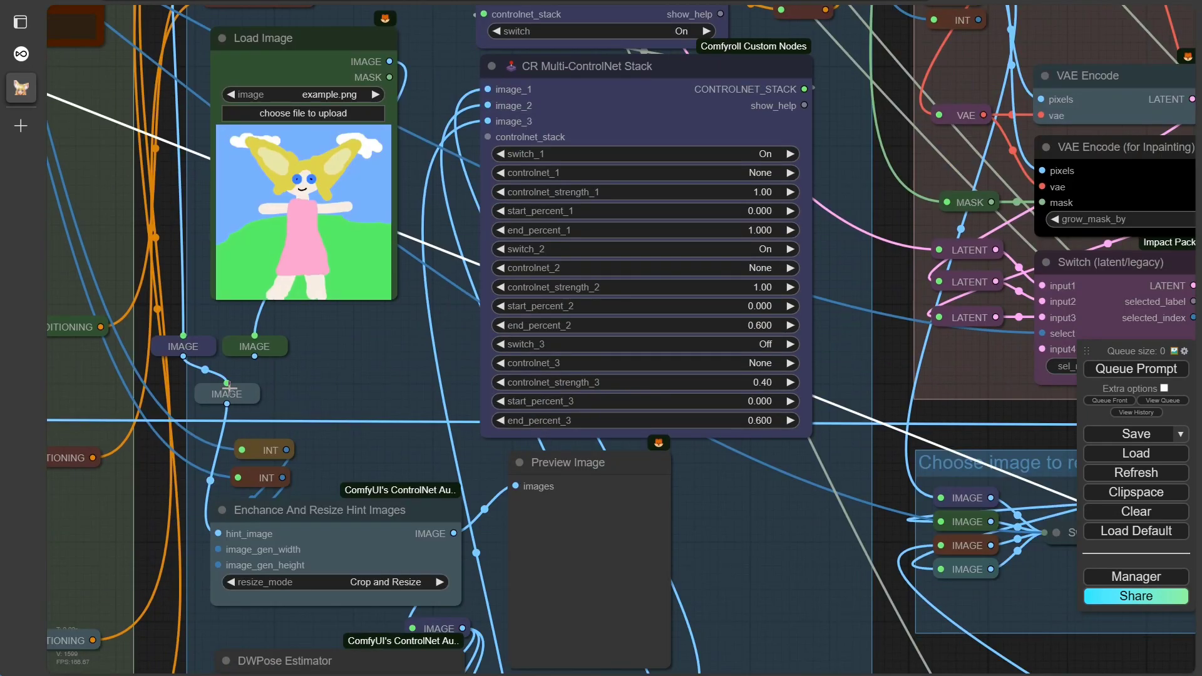
scroll(314, 367, down, 2)
drag(313, 368, 216, 470)
scroll(549, 490, down, 5)
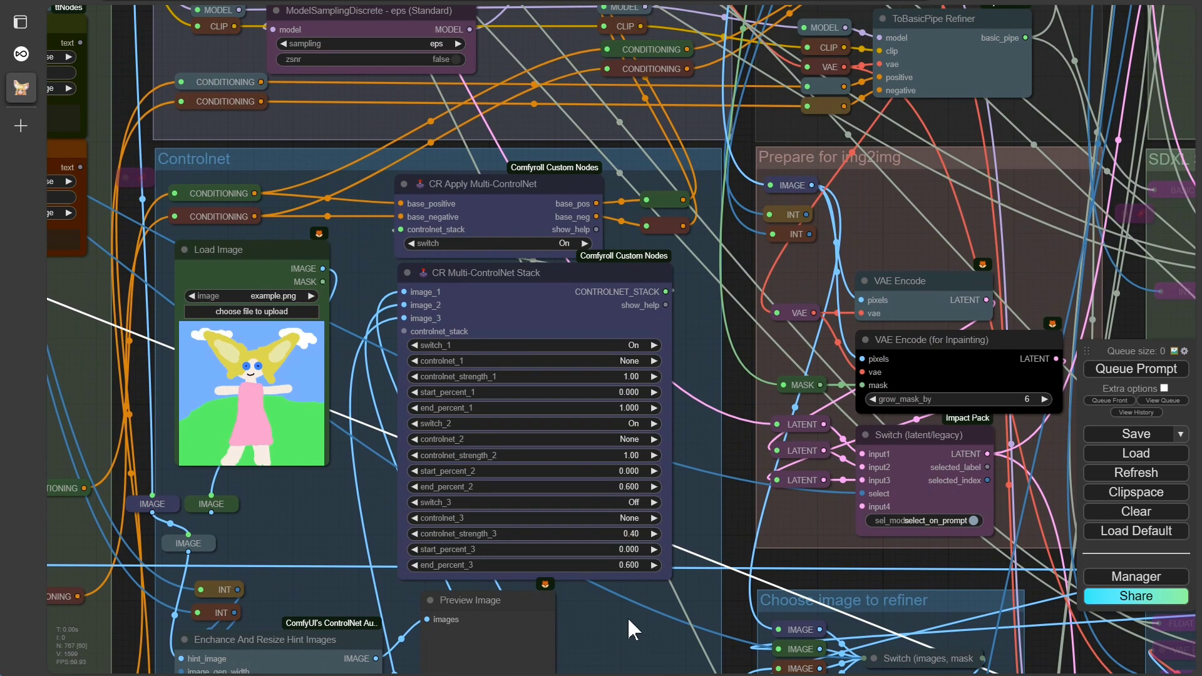
scroll(634, 627, up, 7)
click(579, 250)
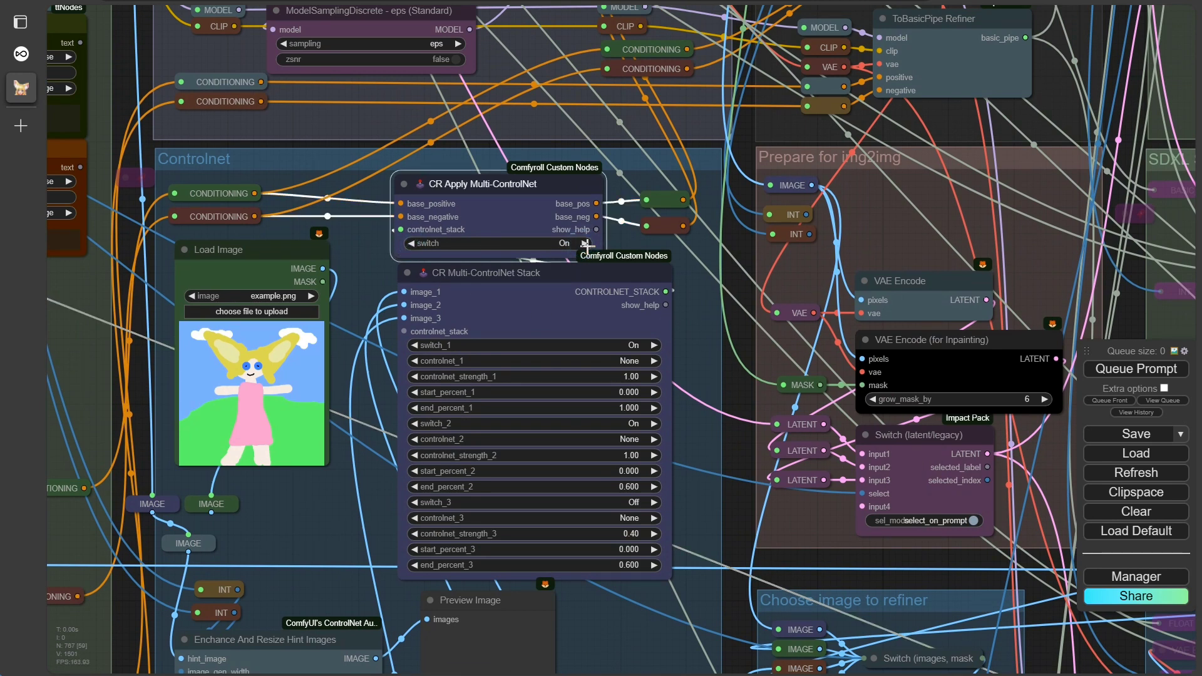
key(1)
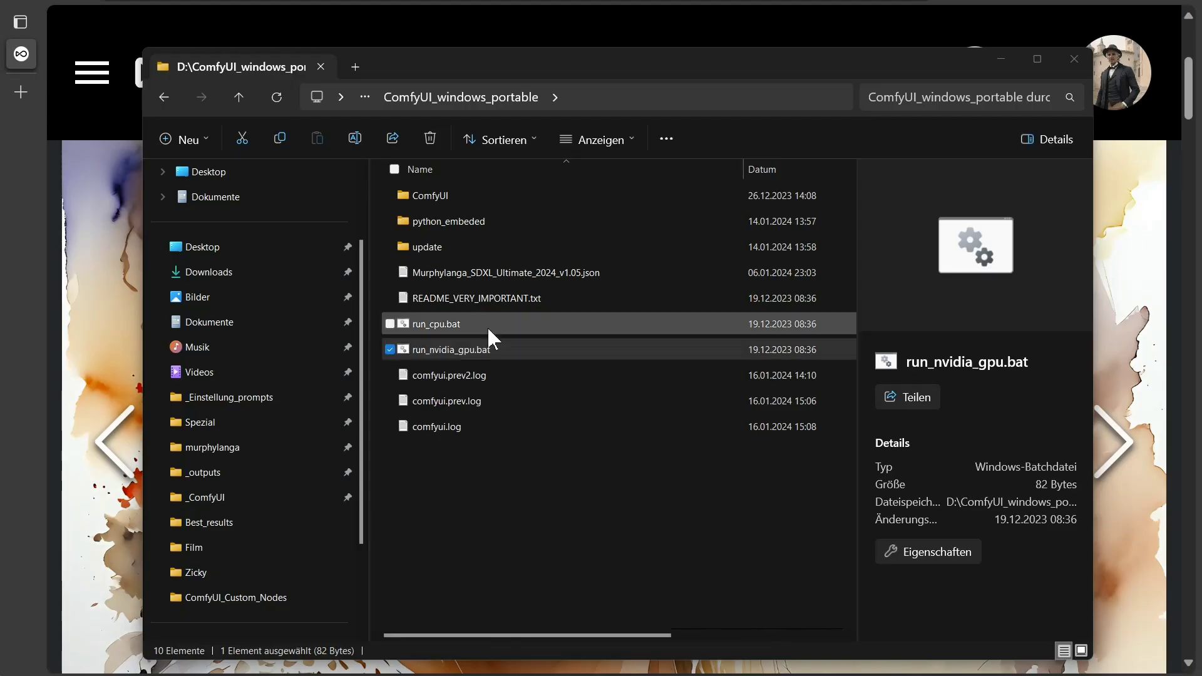
- In the ComfyUI_windows_portable folder, open ComfyUI, custom_nodes and the was-node-suite-comfyui subfolder
click(428, 198)
double_click(428, 200)
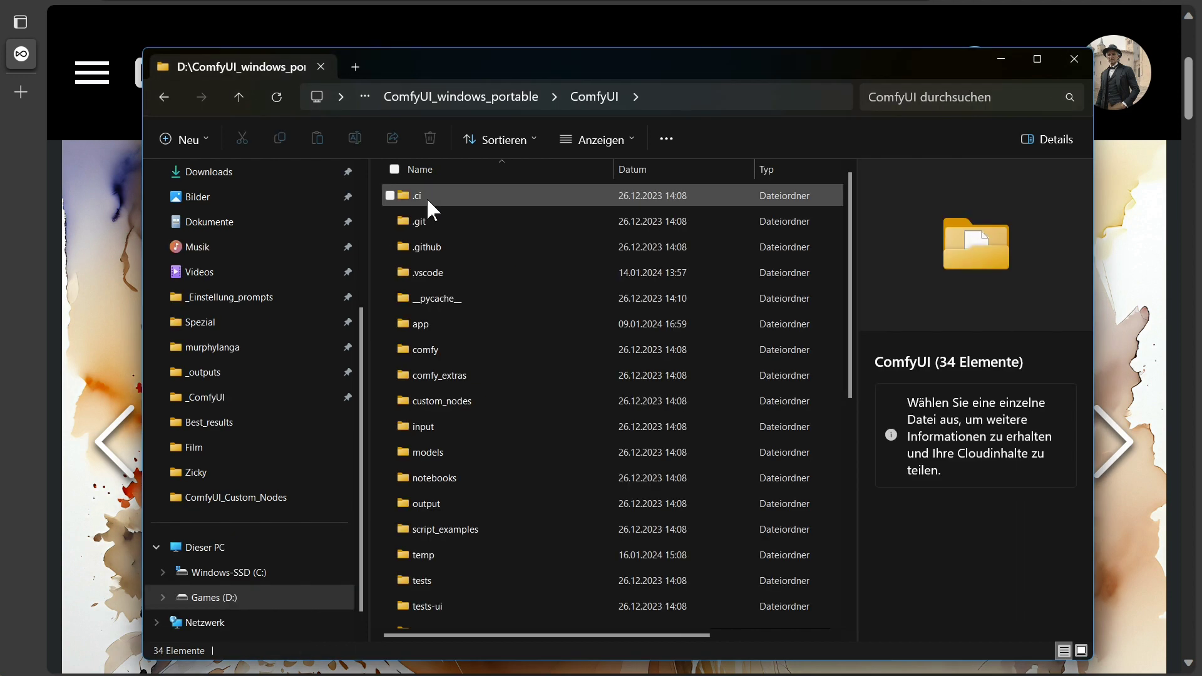
double_click(443, 402)
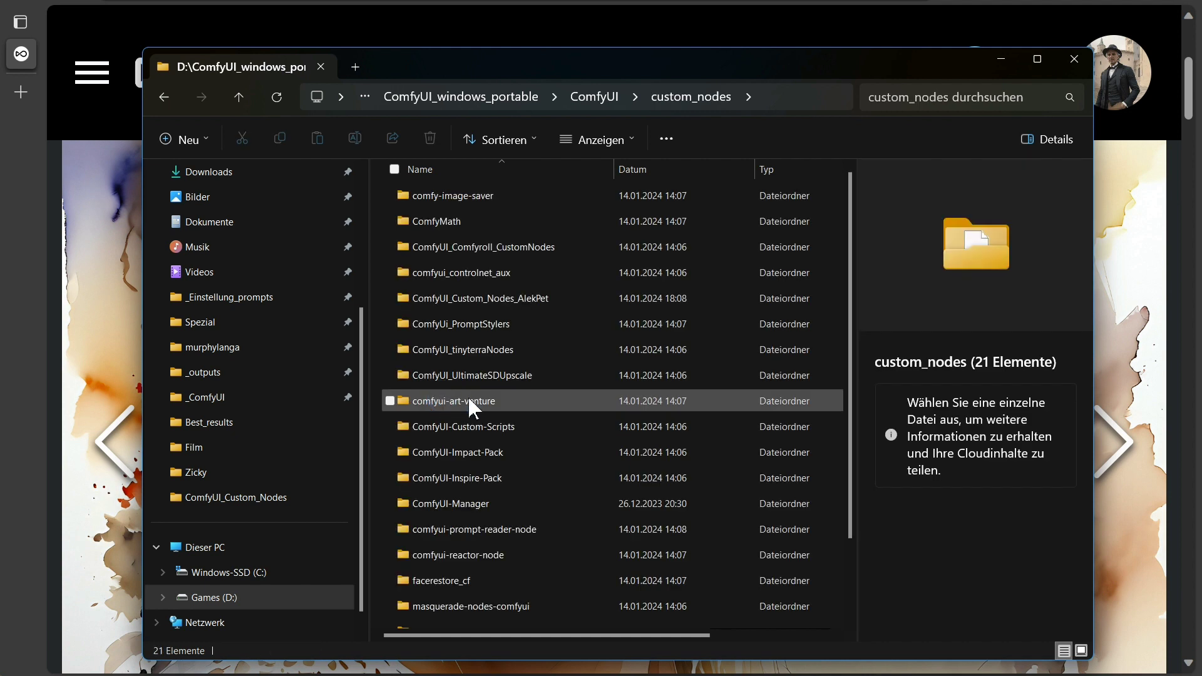
scroll(470, 400, down, 3)
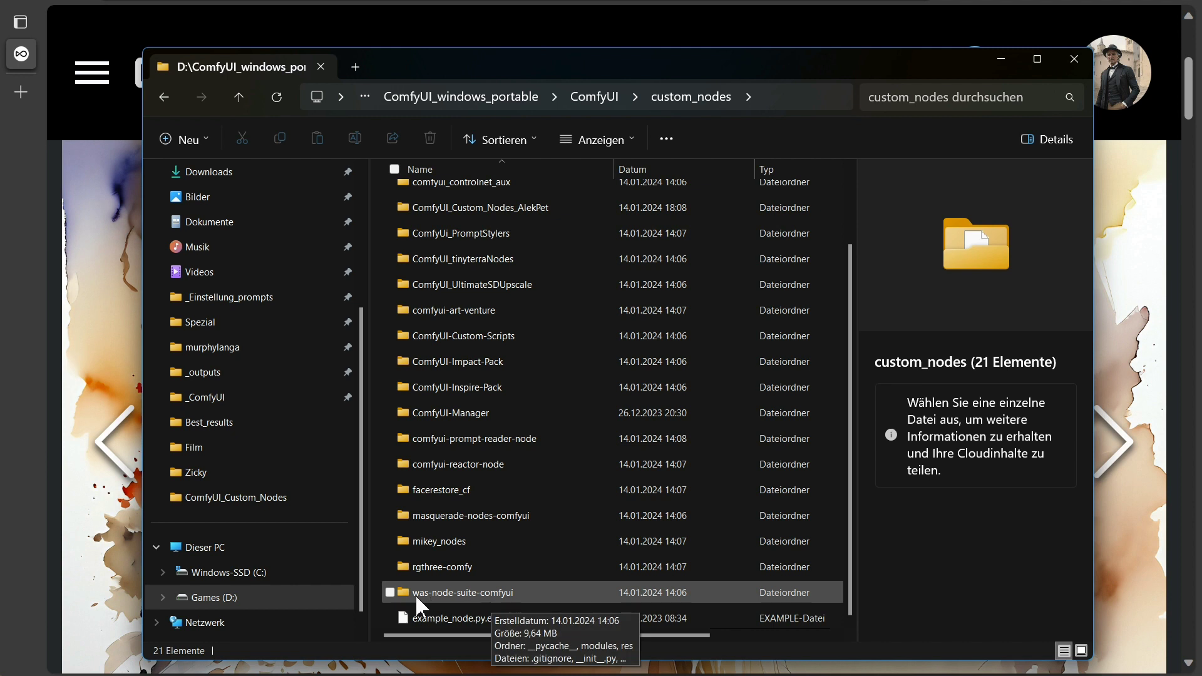
double_click(473, 592)
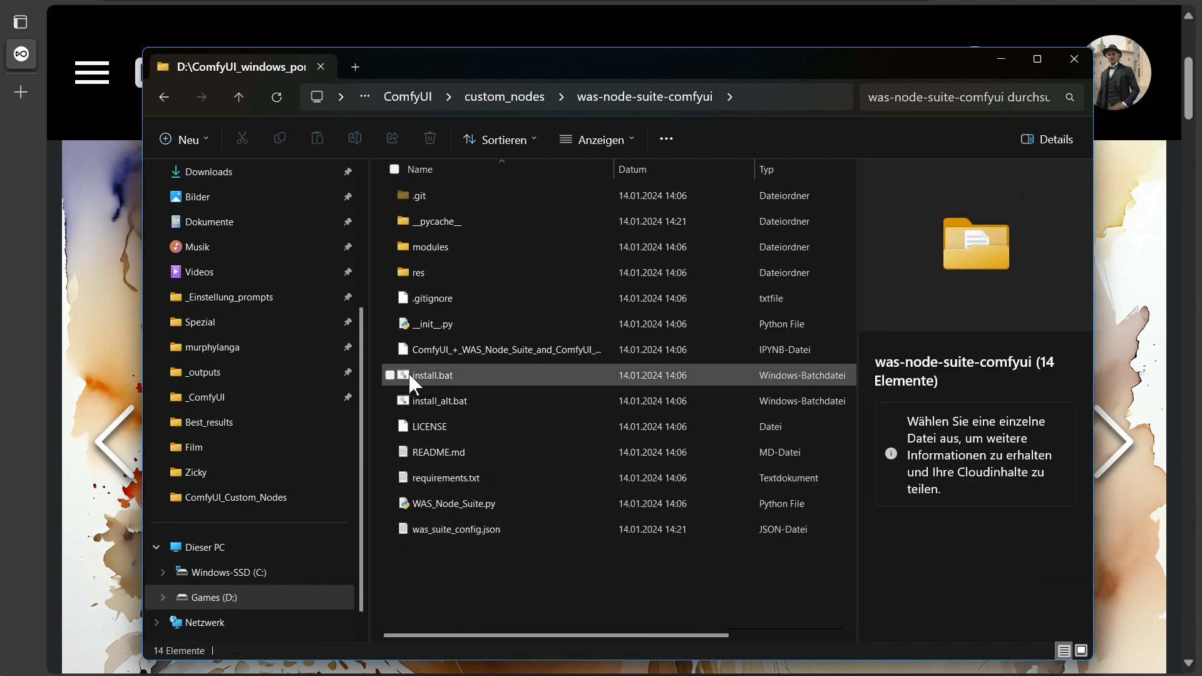
- Run install.bat from the was-node-suite-comfyui folder and close its console when it finishes
double_click(434, 376)
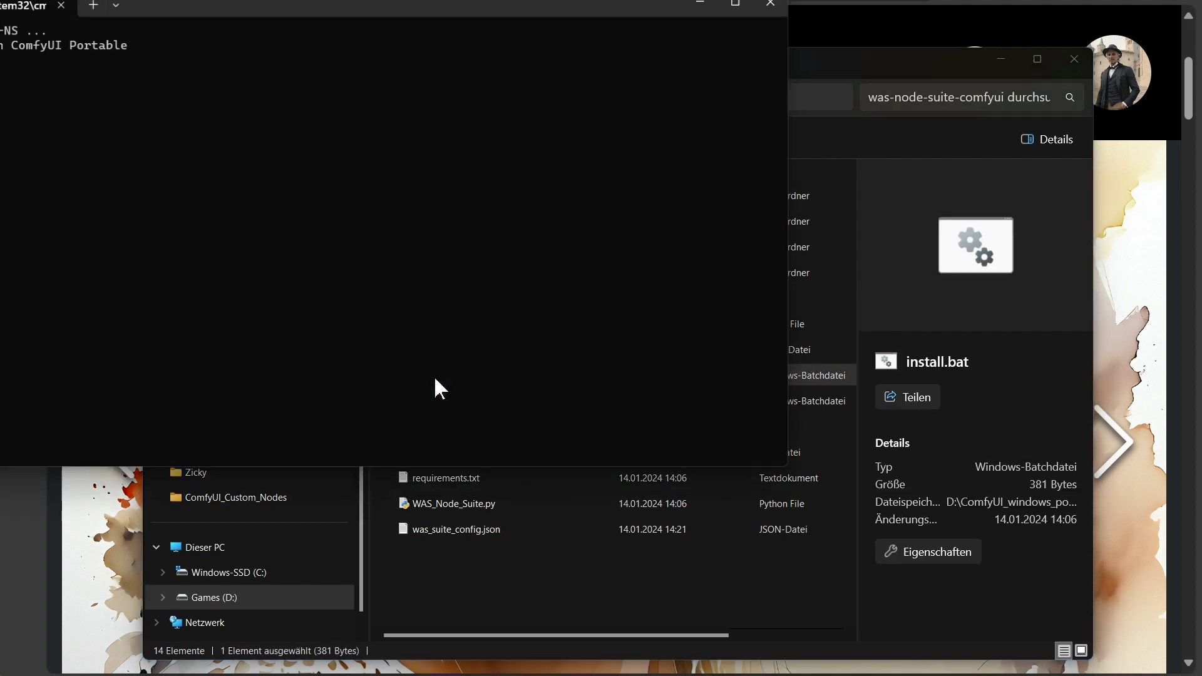
drag(265, 7, 536, 57)
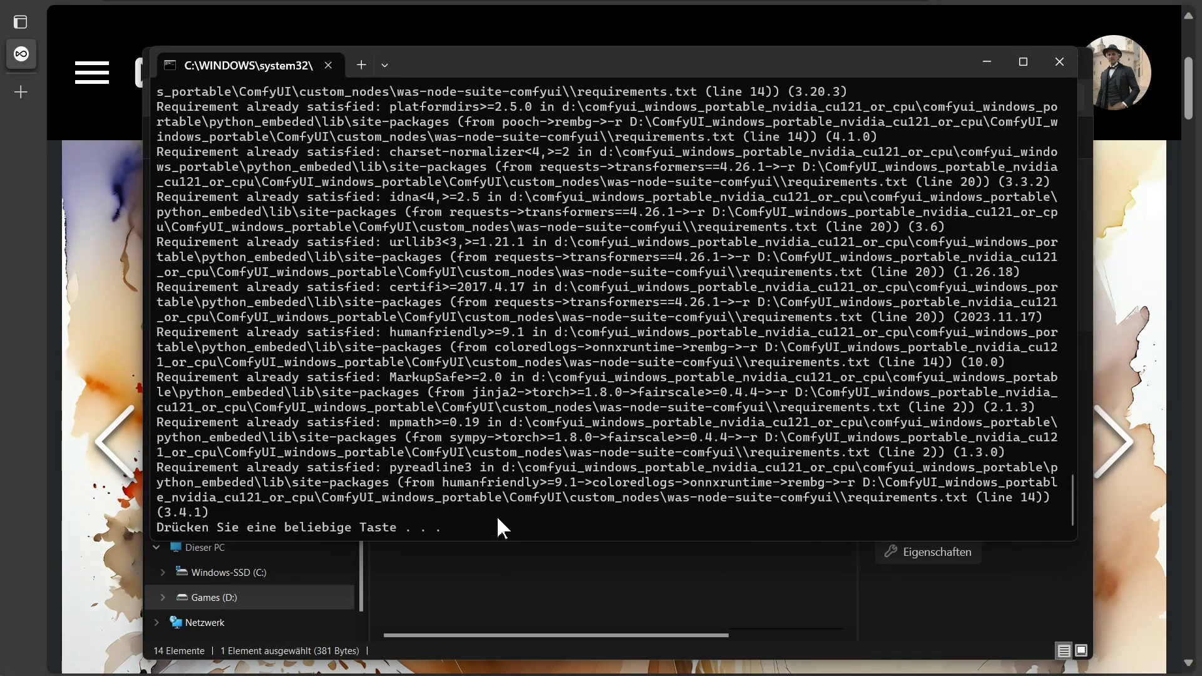
key(Return)
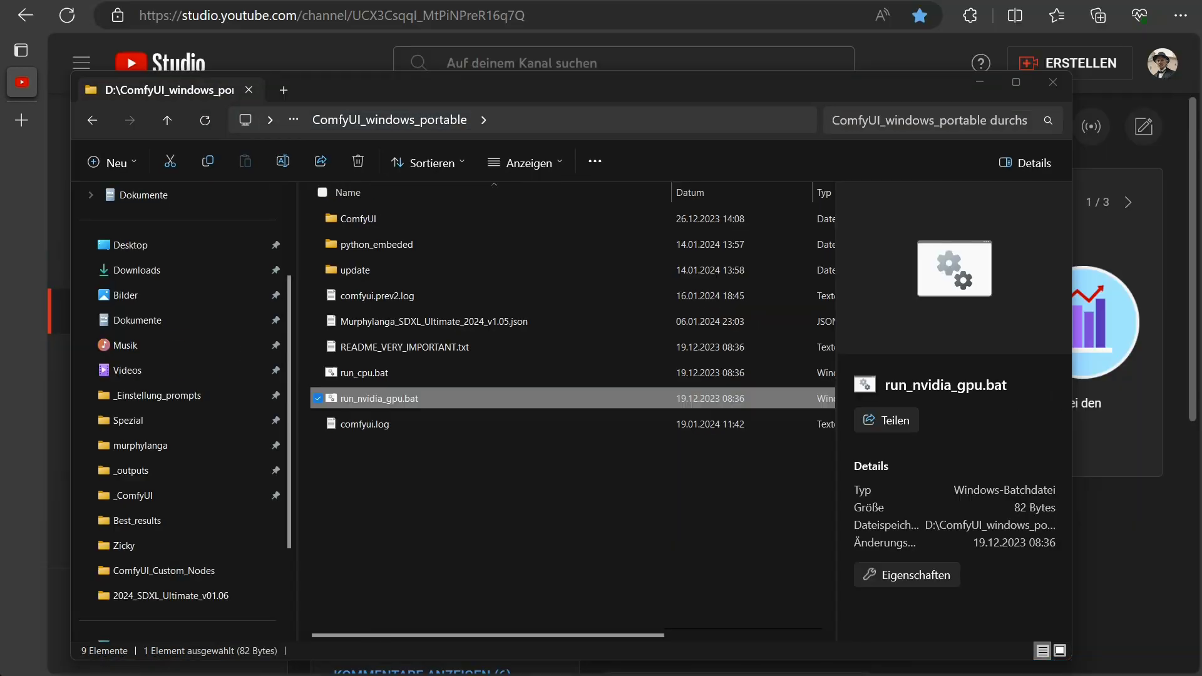
- Start ComfyUI with run_nvidia_gpu.bat and dismiss the browser's page translation offer
double_click(380, 400)
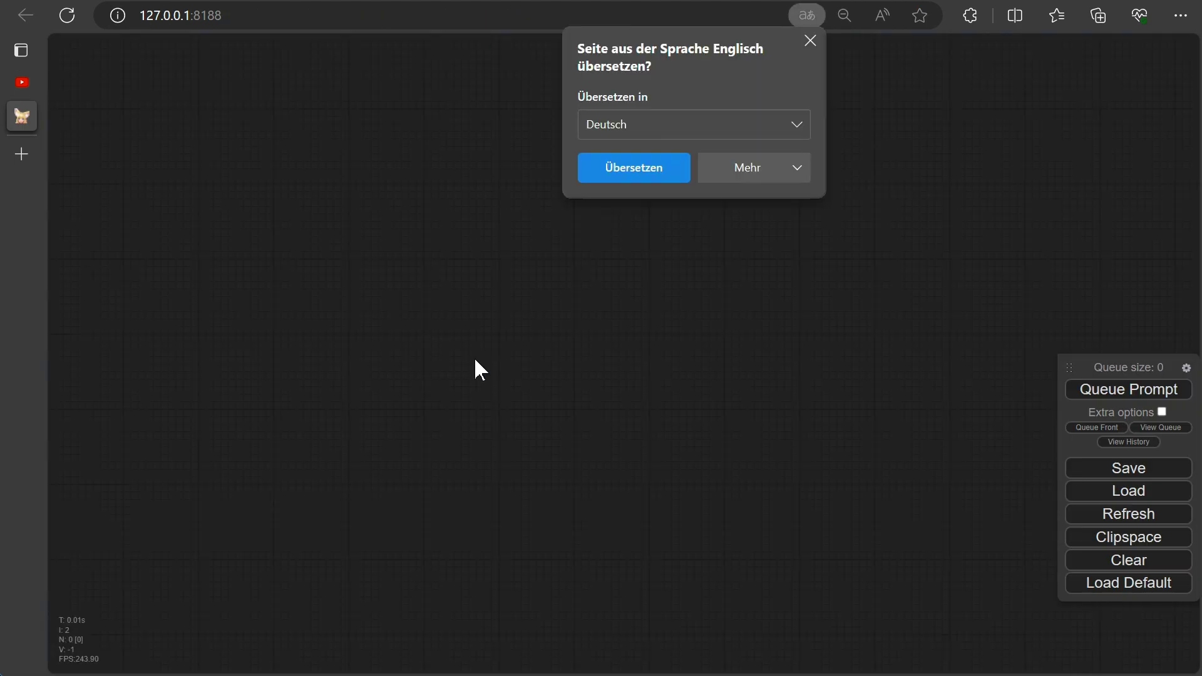
click(809, 41)
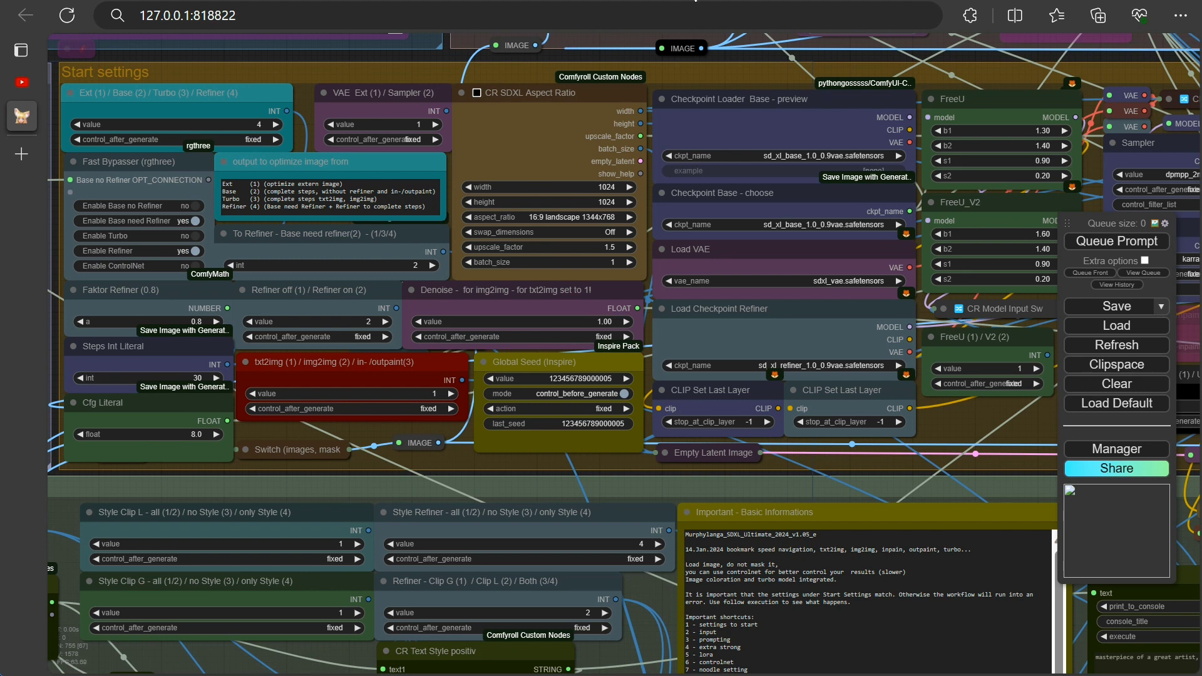
- Enable Blip analyse in the input section's Fast Bypasser and set Load Image (1) / Analyse Text (2) to 2
key(2)
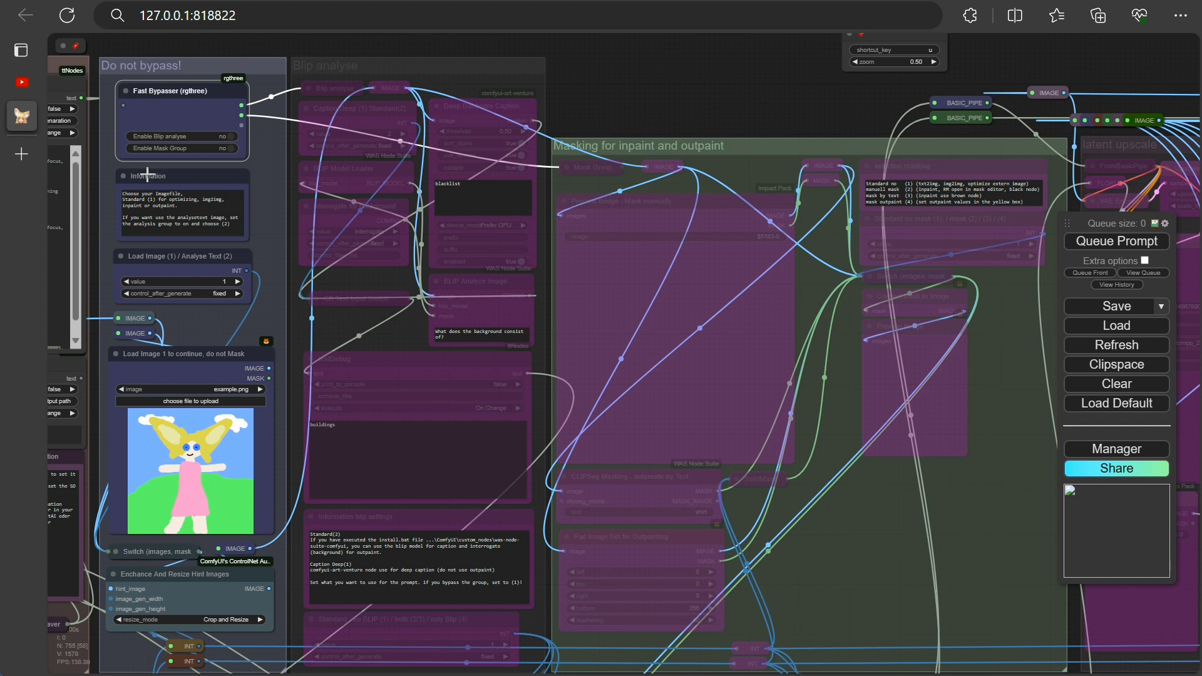
click(234, 138)
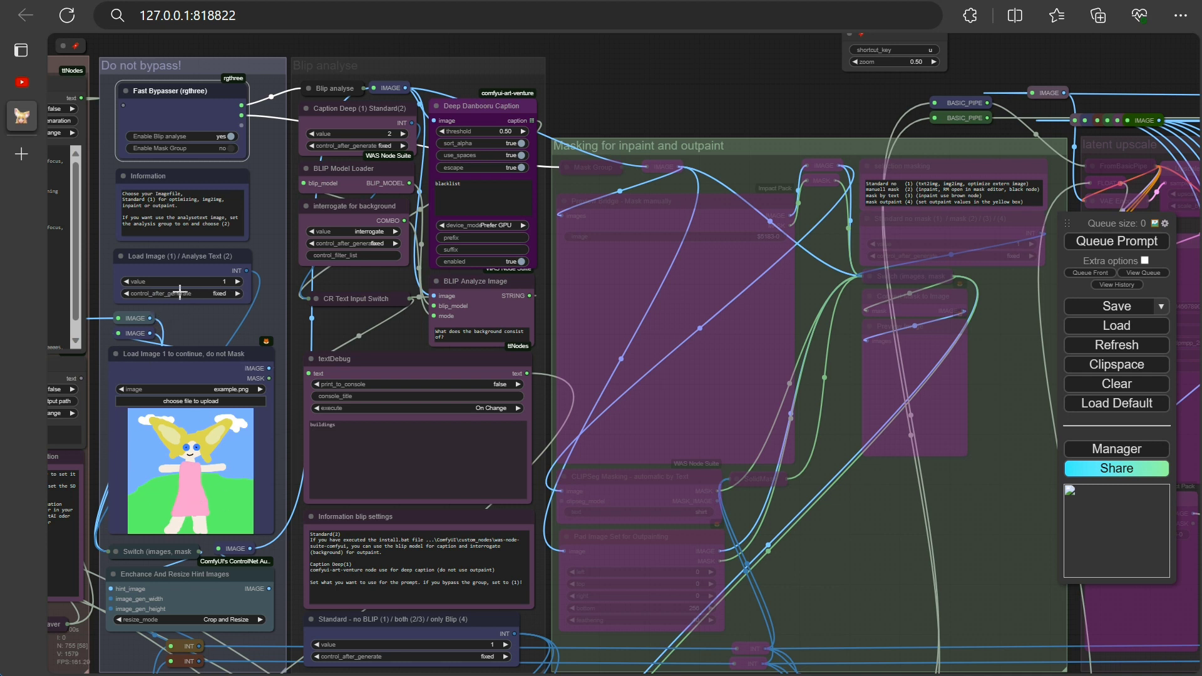
click(239, 282)
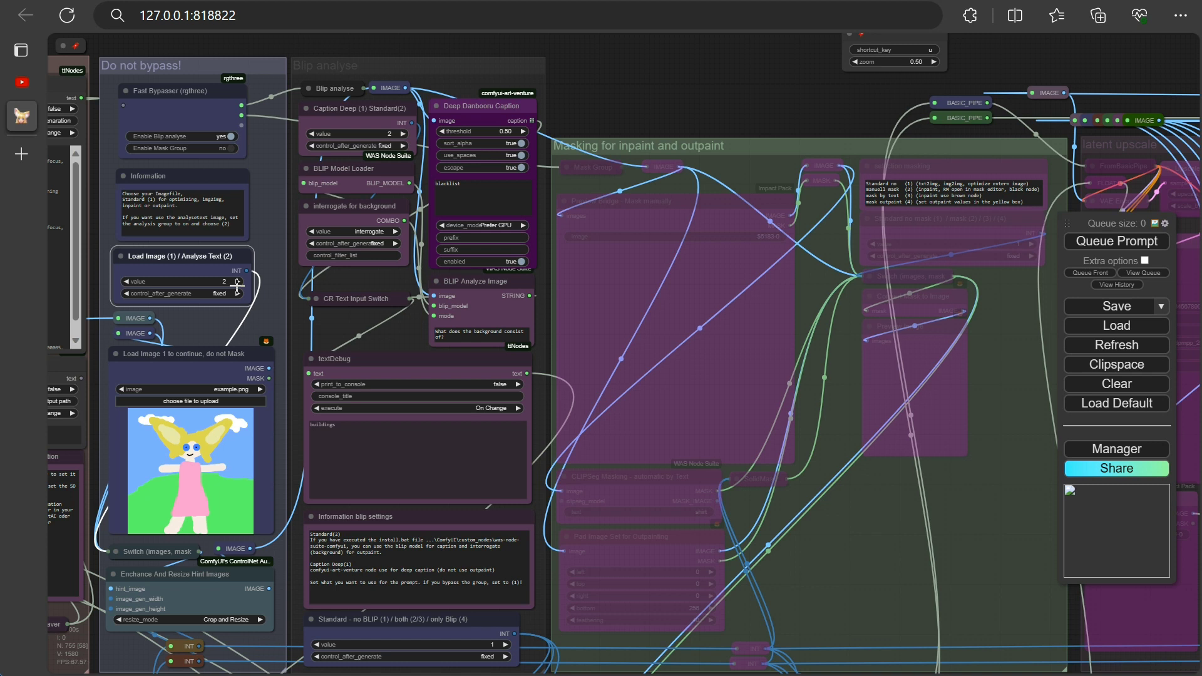
- Set the Analyse group's nodes to Always and load the 00044 street portrait from the 2024-01-16 output folder into SD Prompt Reader
key(2)
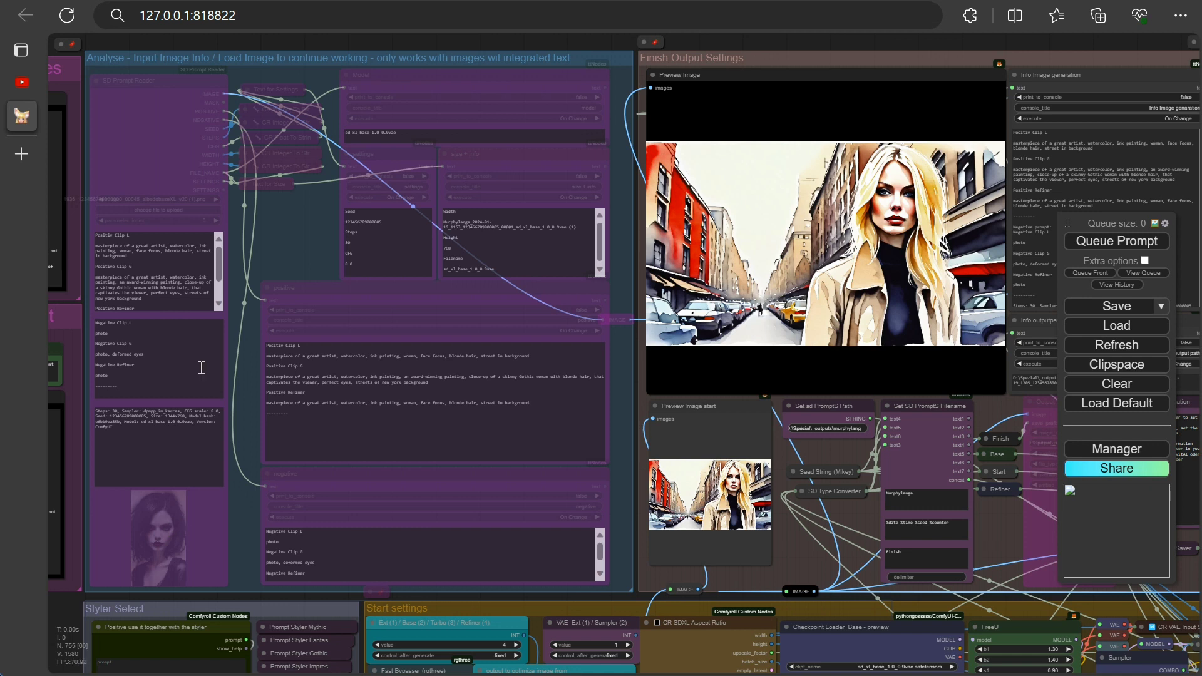
right_click(209, 55)
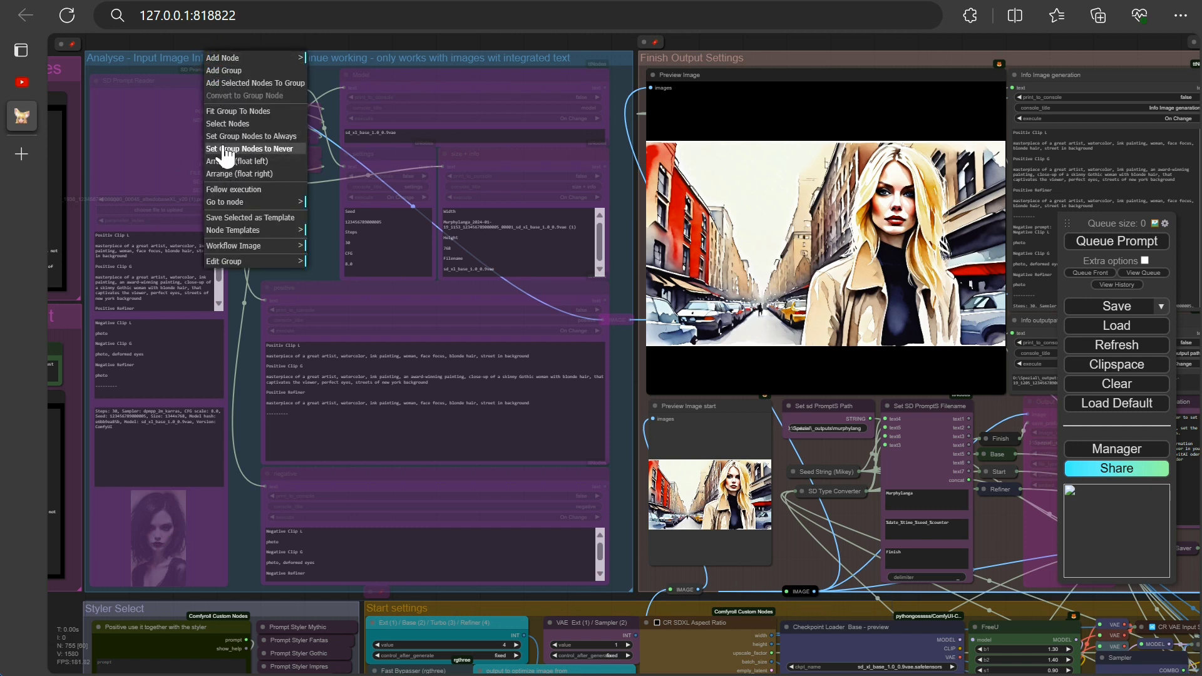
click(290, 137)
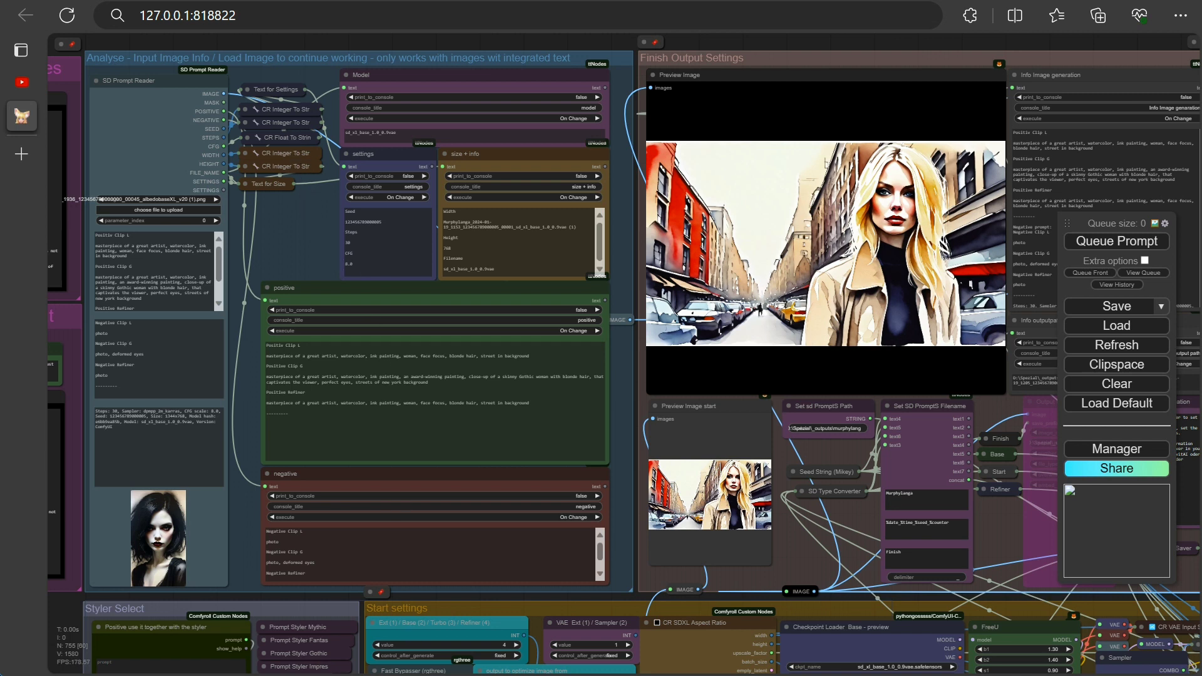
key(alt+Tab)
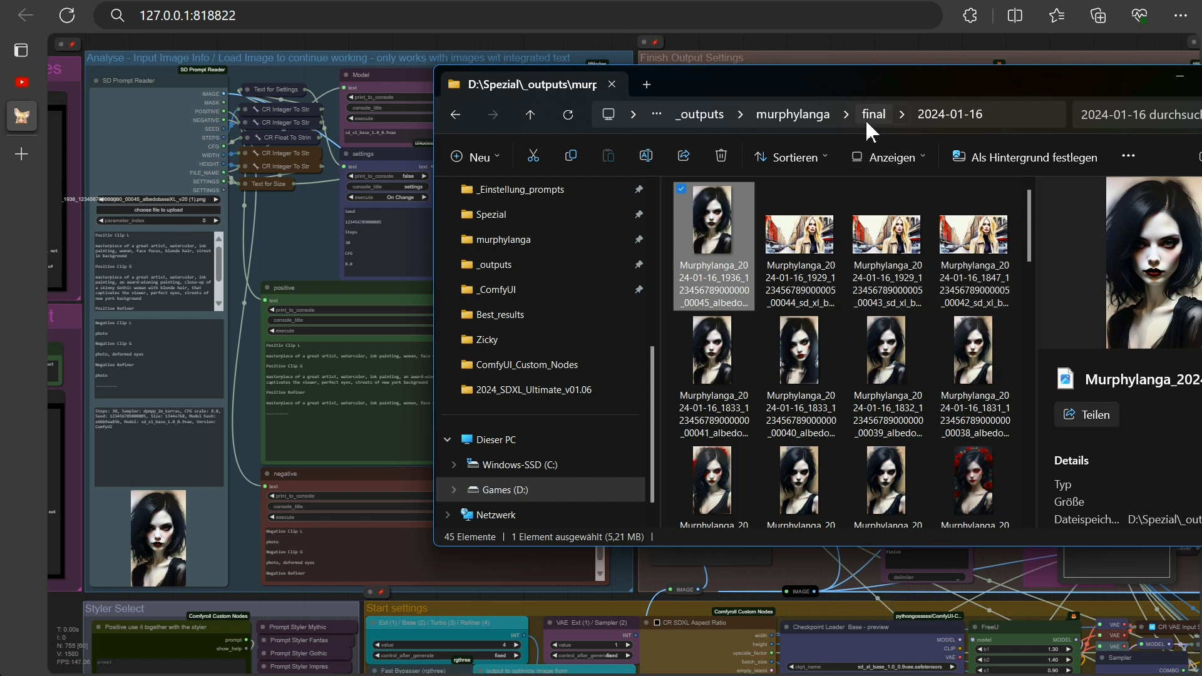
drag(814, 251, 153, 567)
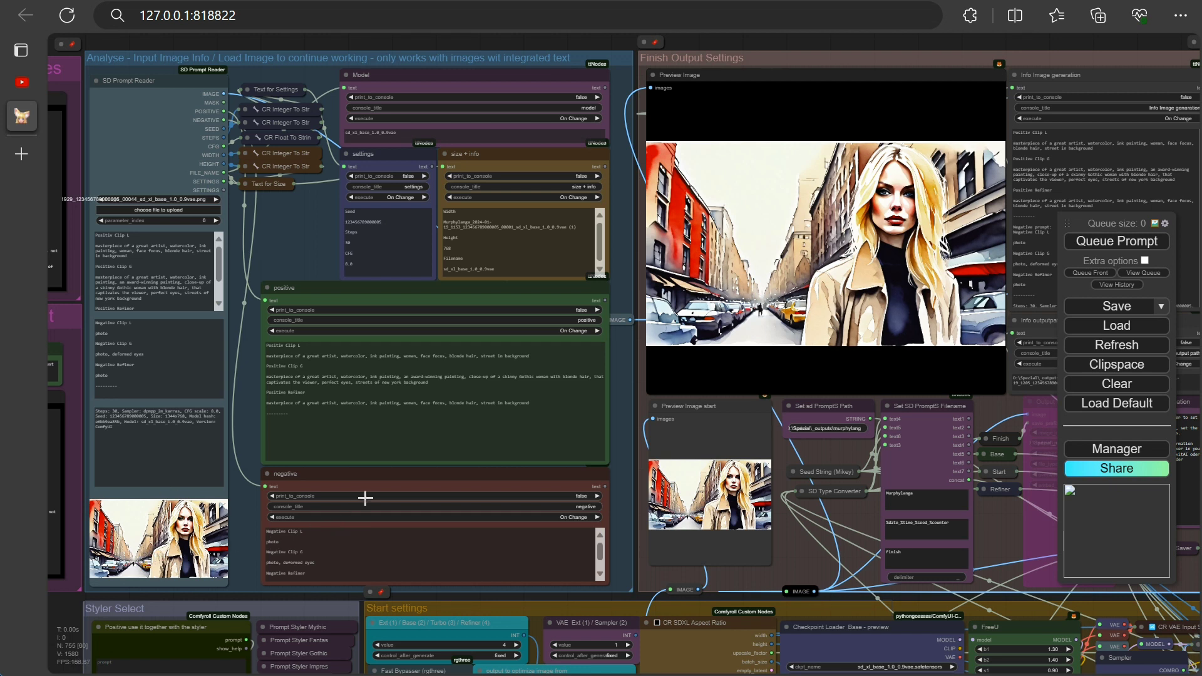
- Set Load Image (1) / Analyse Text (2) to 1 and load the 00044 street portrait into the Load Image 1 node
key(u)
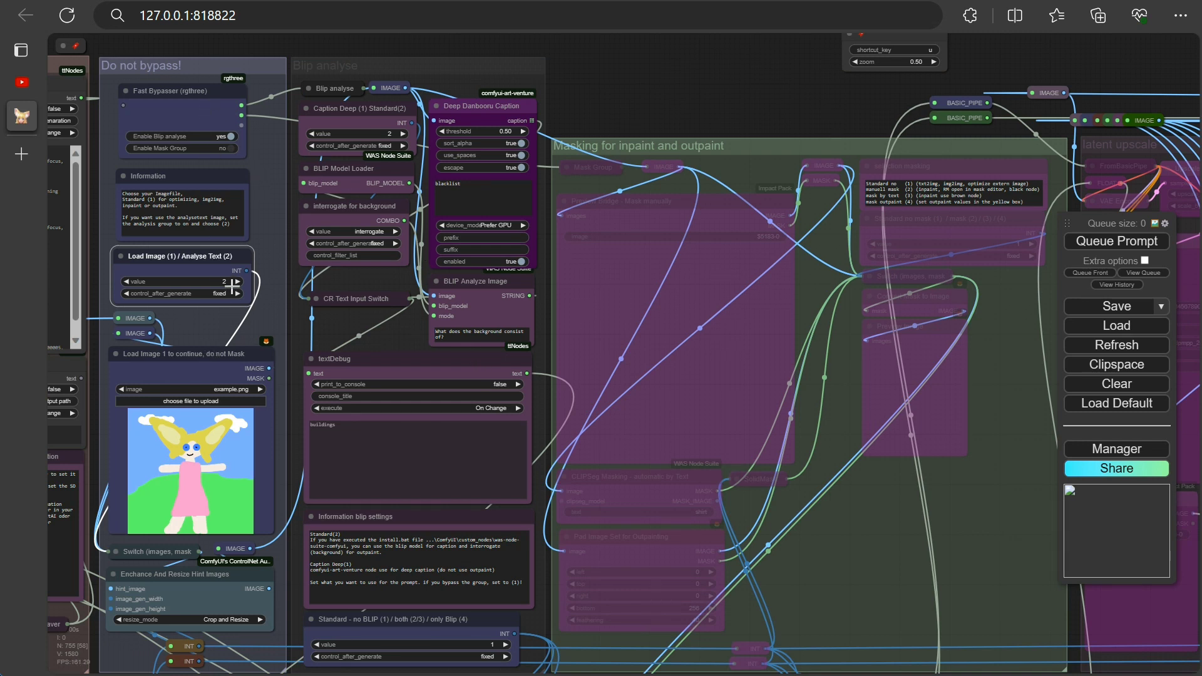
click(127, 281)
key(alt+Tab)
drag(814, 250, 259, 414)
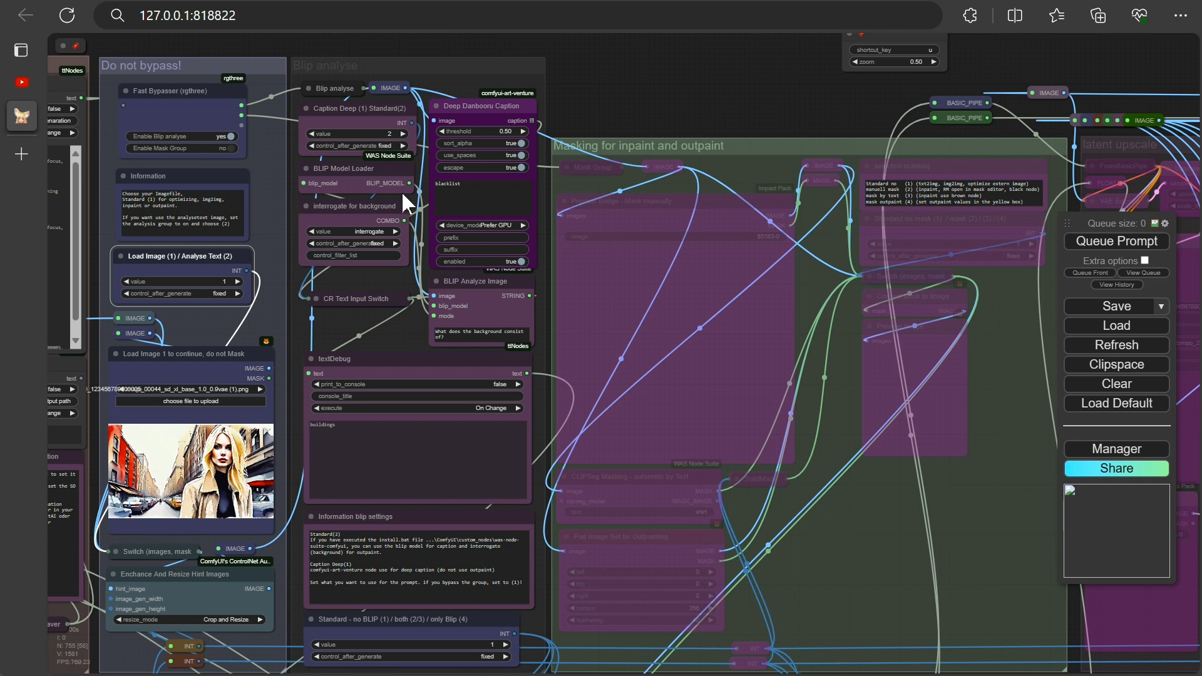
- Set the value of the interrogate for background node to caption
scroll(404, 185, up, 5)
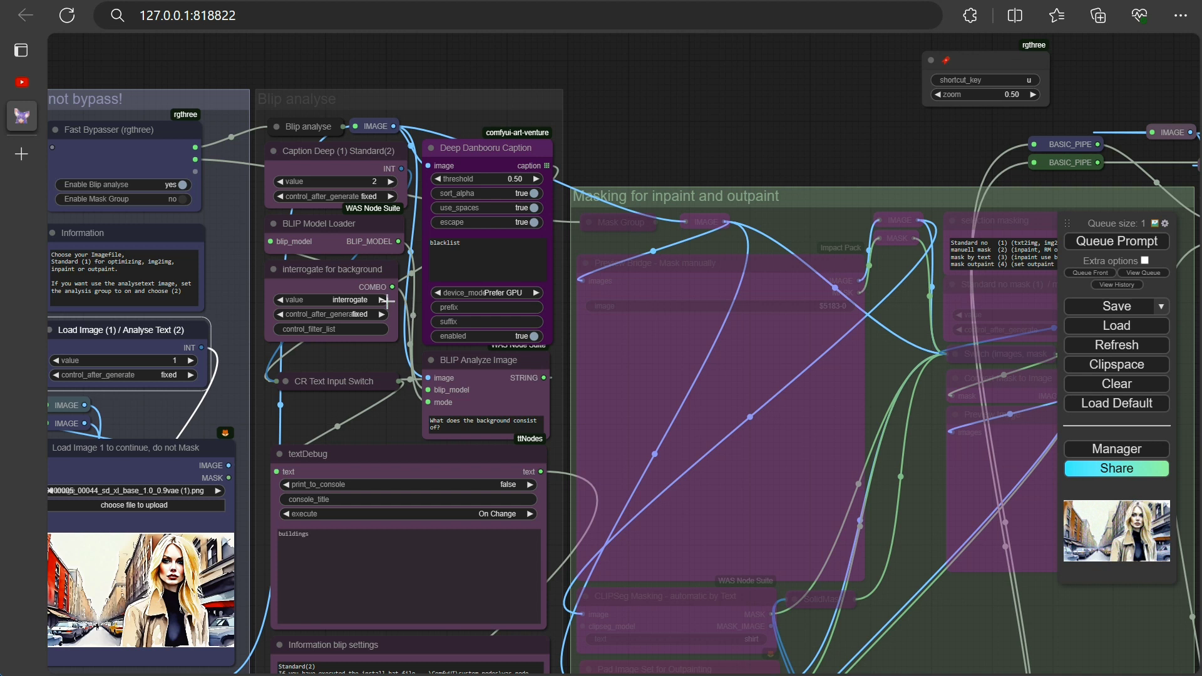
click(386, 301)
click(336, 301)
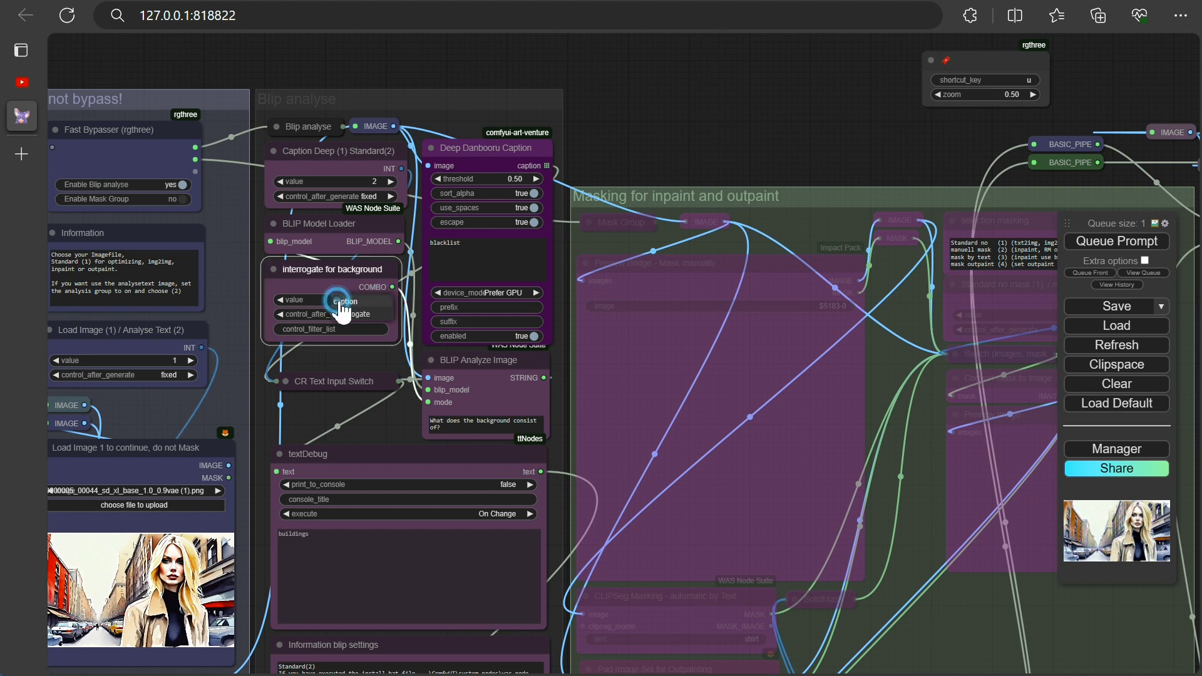
click(346, 302)
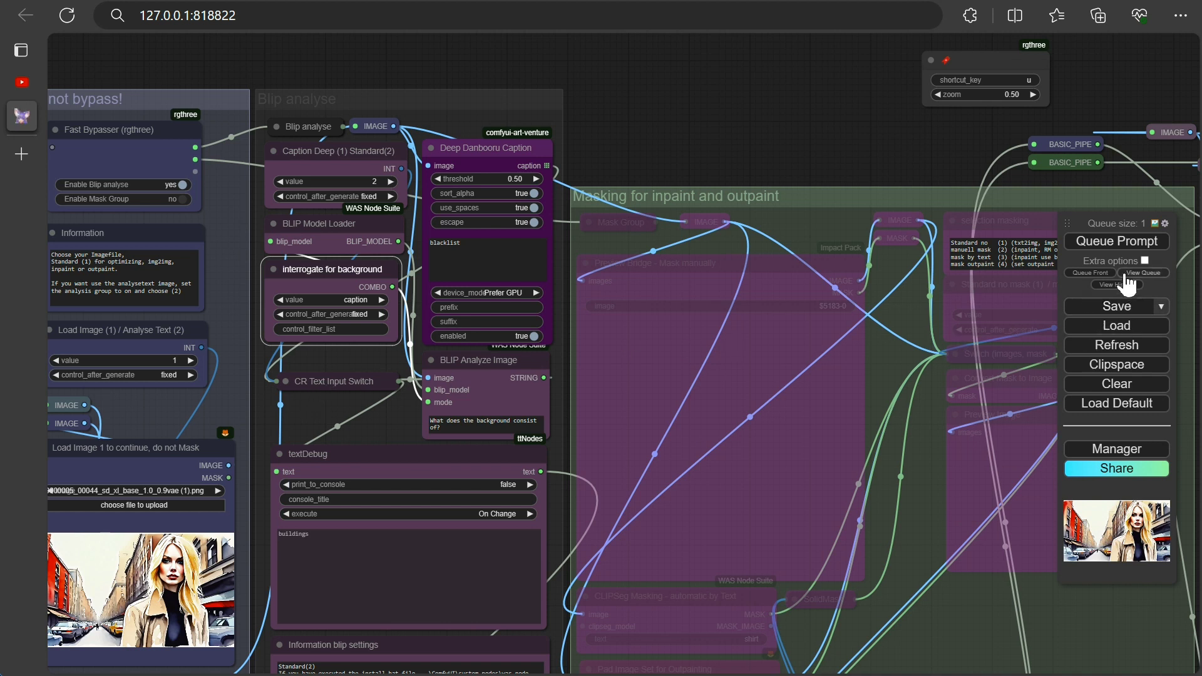
- Queue the prompt in caption mode and check the resulting BLIP caption in the console and the textDebug node
click(1108, 254)
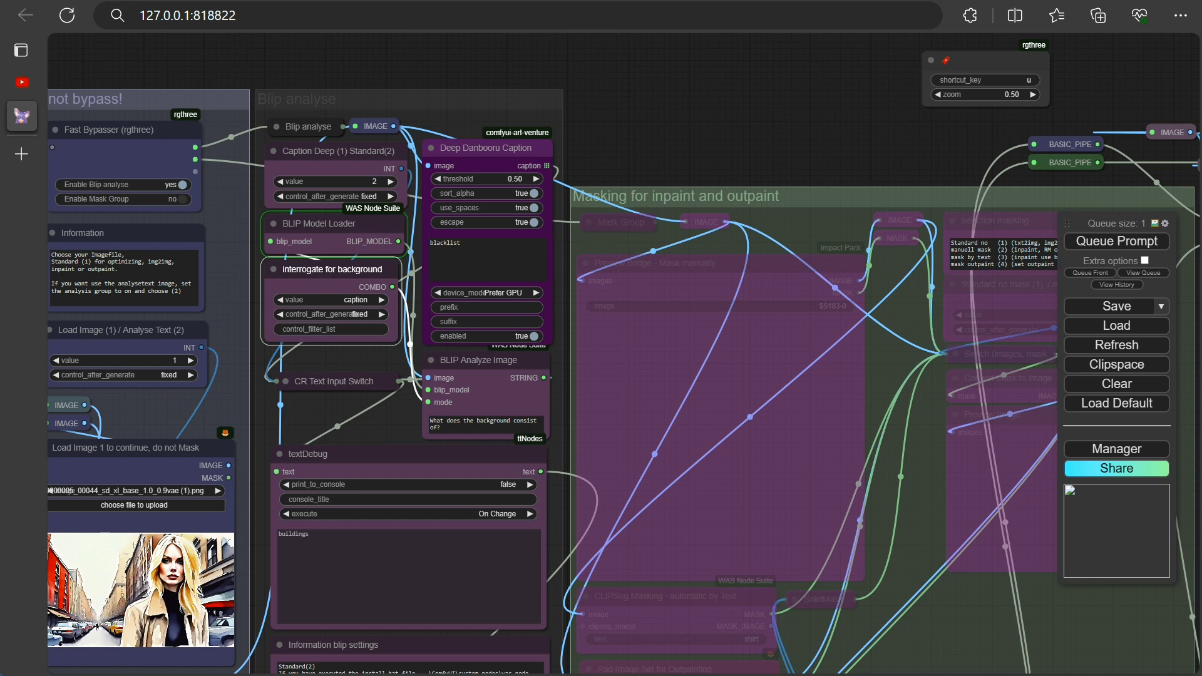
key(alt+Tab)
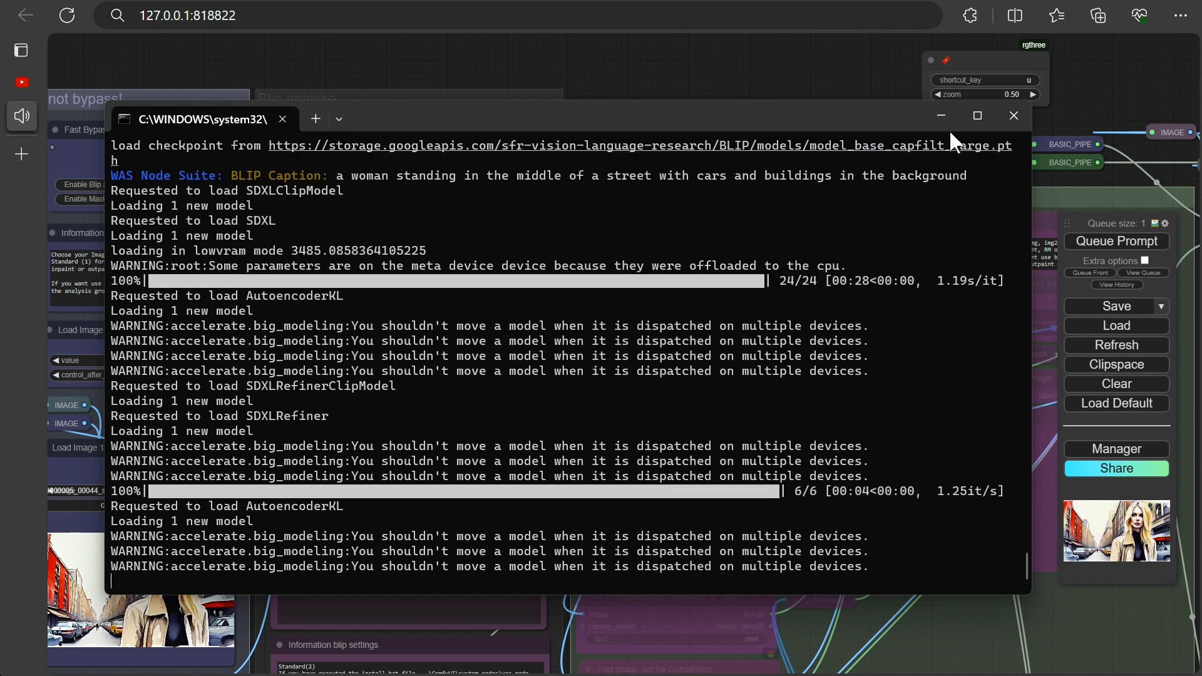
click(942, 117)
scroll(362, 603, up, 4)
drag(546, 601, 418, 89)
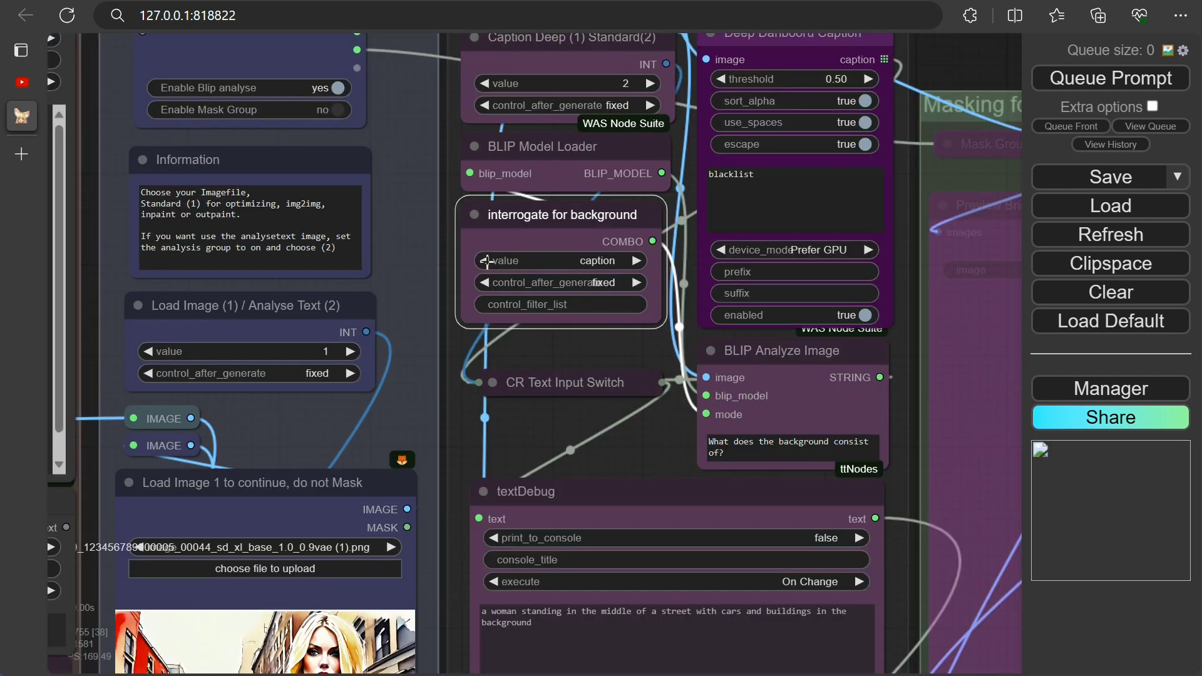
- Set the interrogate for background node's value to interrogate and queue the prompt
click(637, 260)
click(1100, 74)
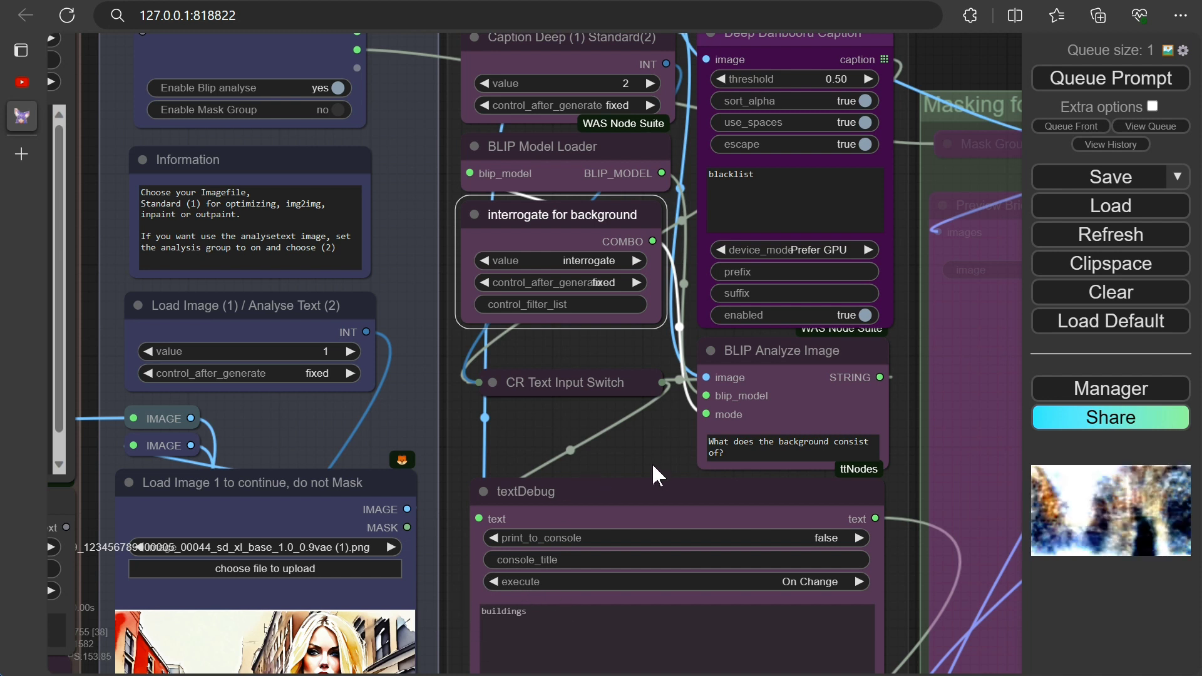
scroll(648, 451, down, 3)
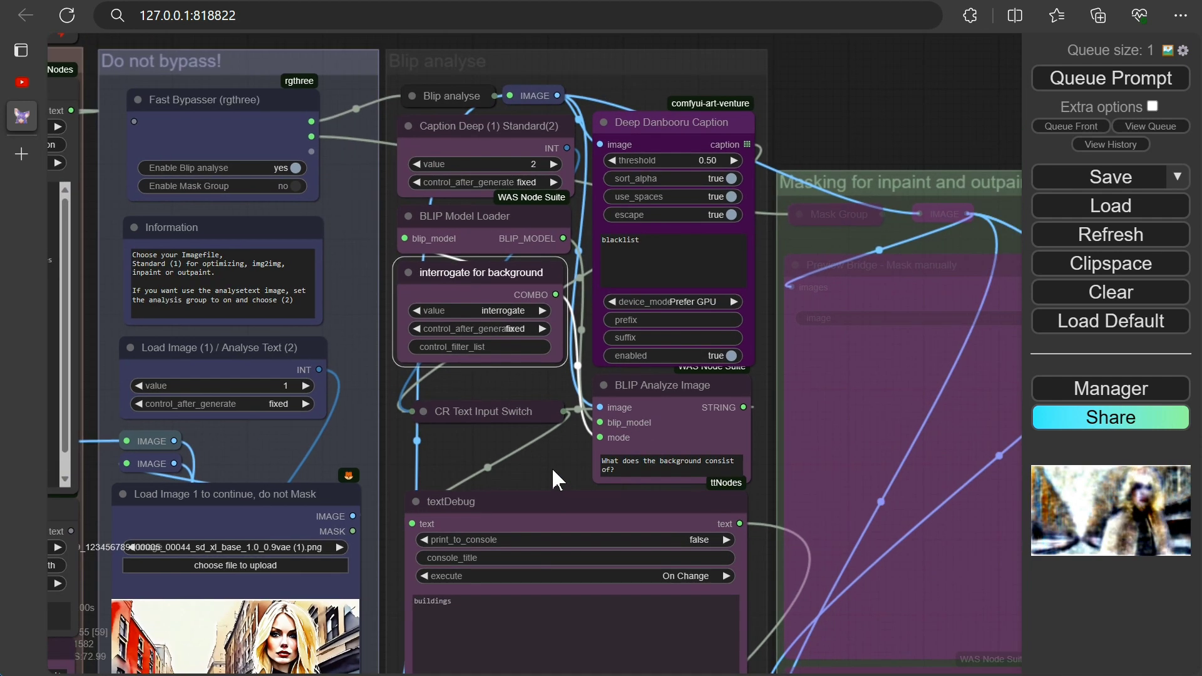
drag(551, 467, 472, 474)
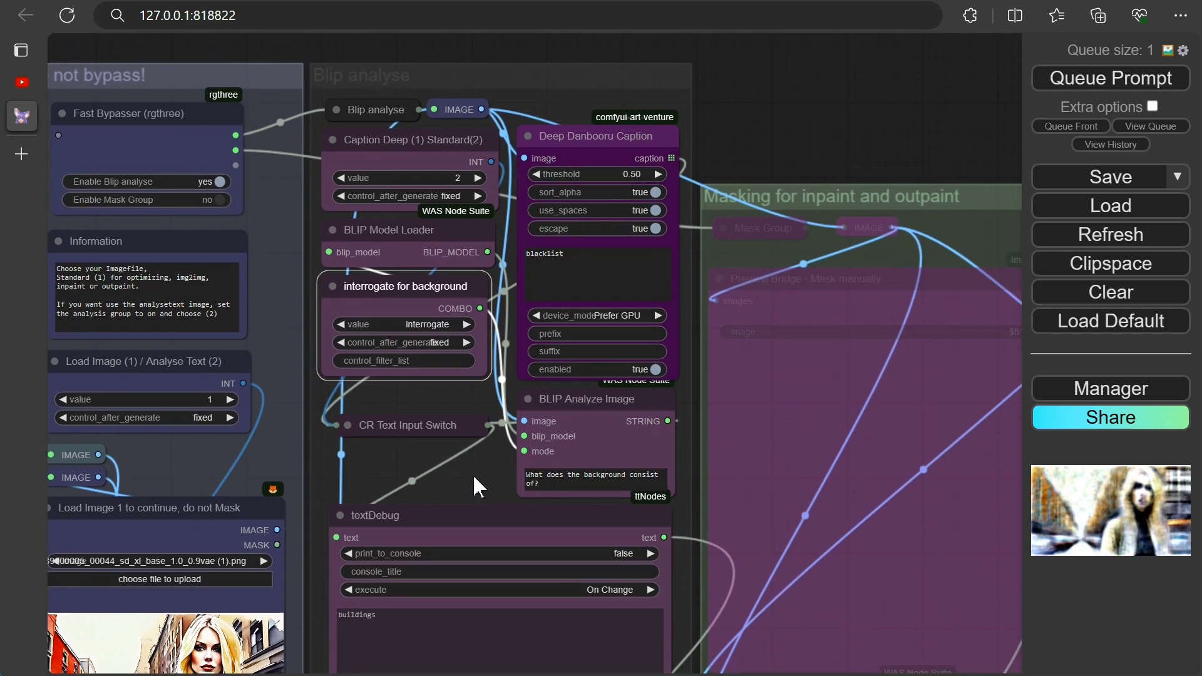
- Set Caption Deep (1) Standard(2) to 1, queue the prompt, and check the generated tags in the textDebug node
scroll(464, 404, up, 2)
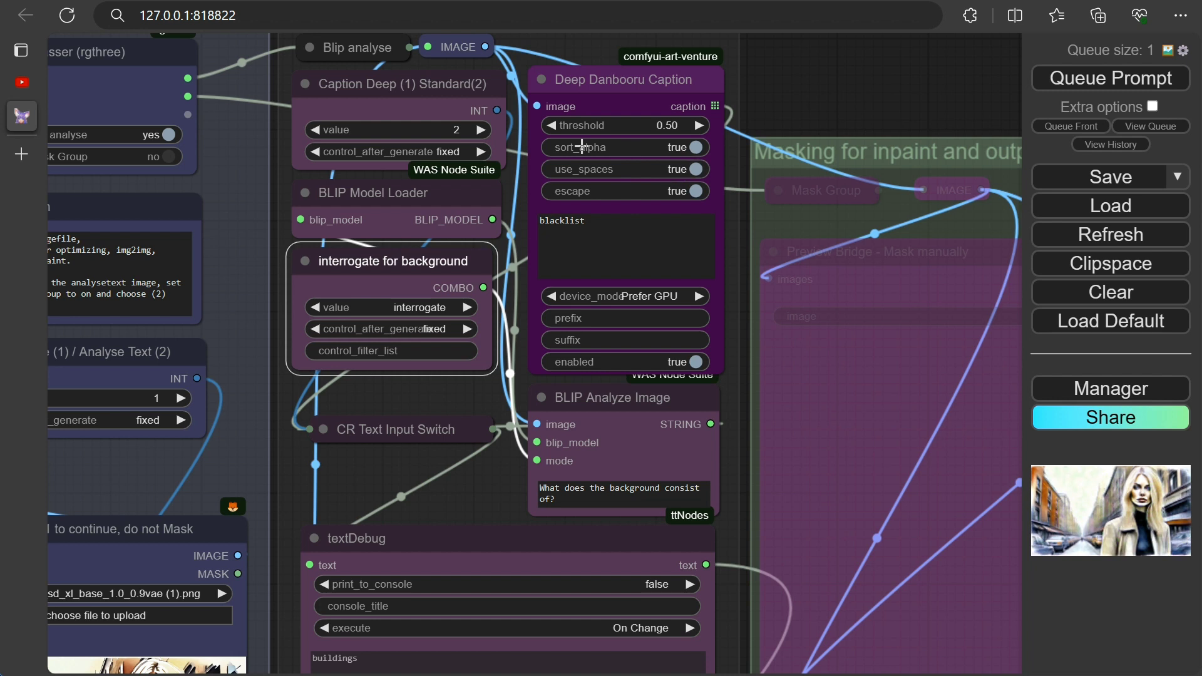
click(316, 130)
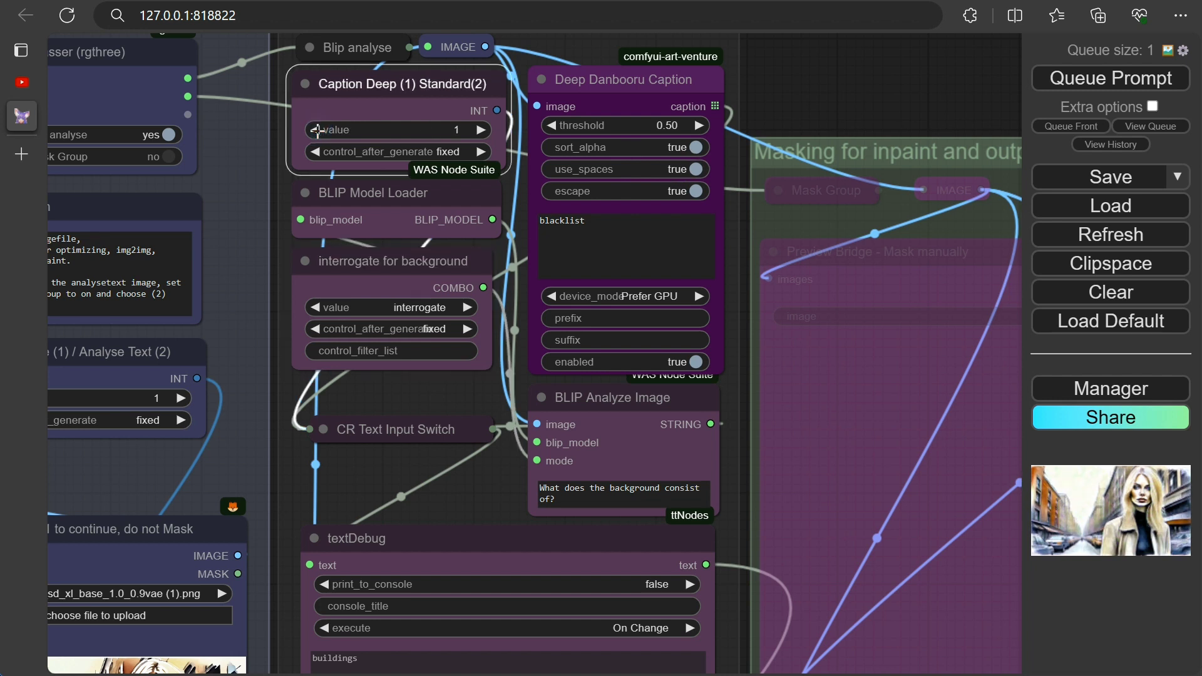
scroll(622, 70, down, 1)
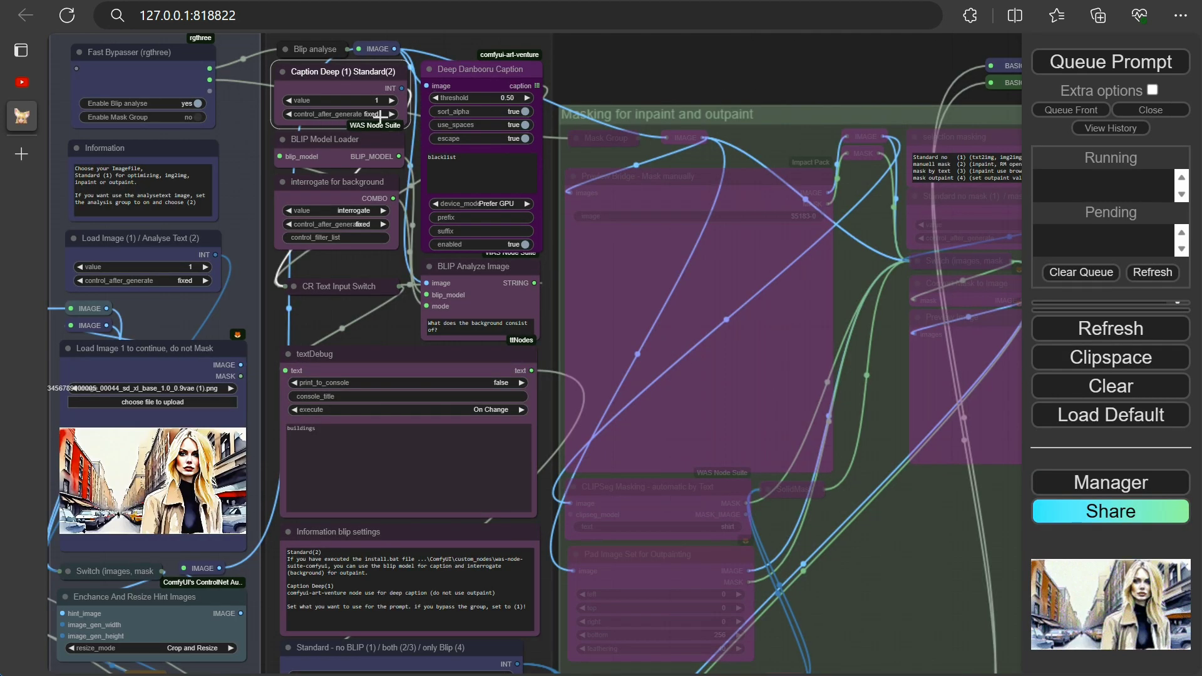
click(1095, 61)
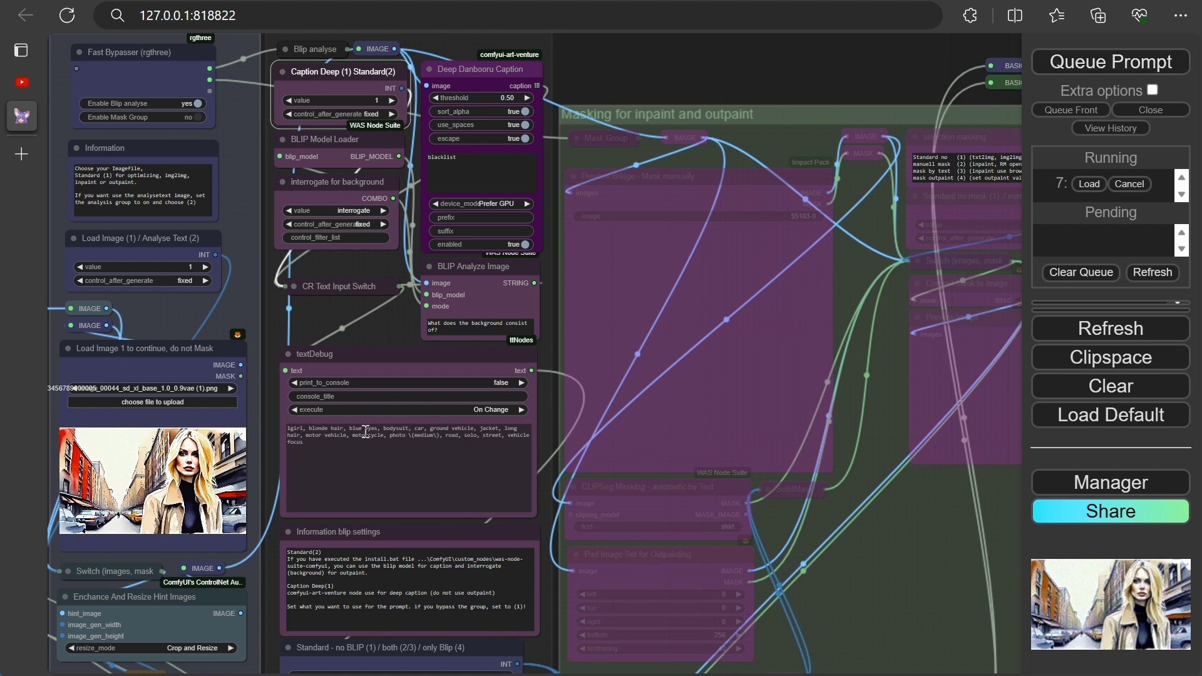
scroll(365, 432, up, 9)
click(446, 358)
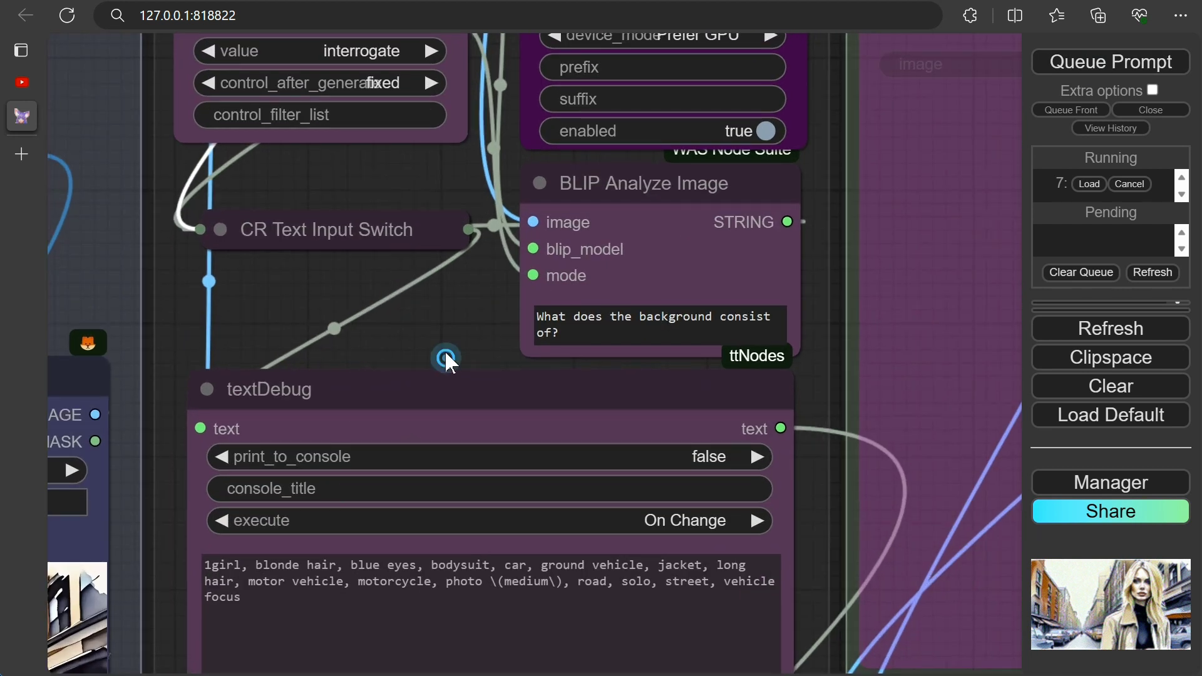
drag(446, 358, 461, 219)
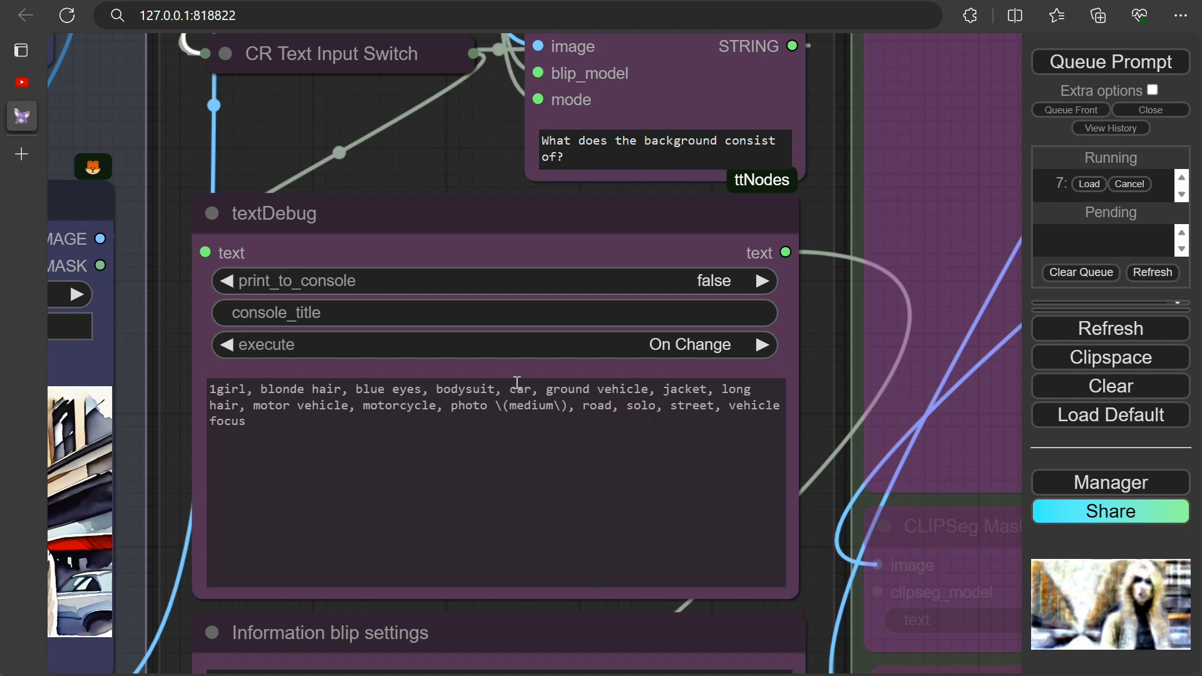
key(ctrl+minus)
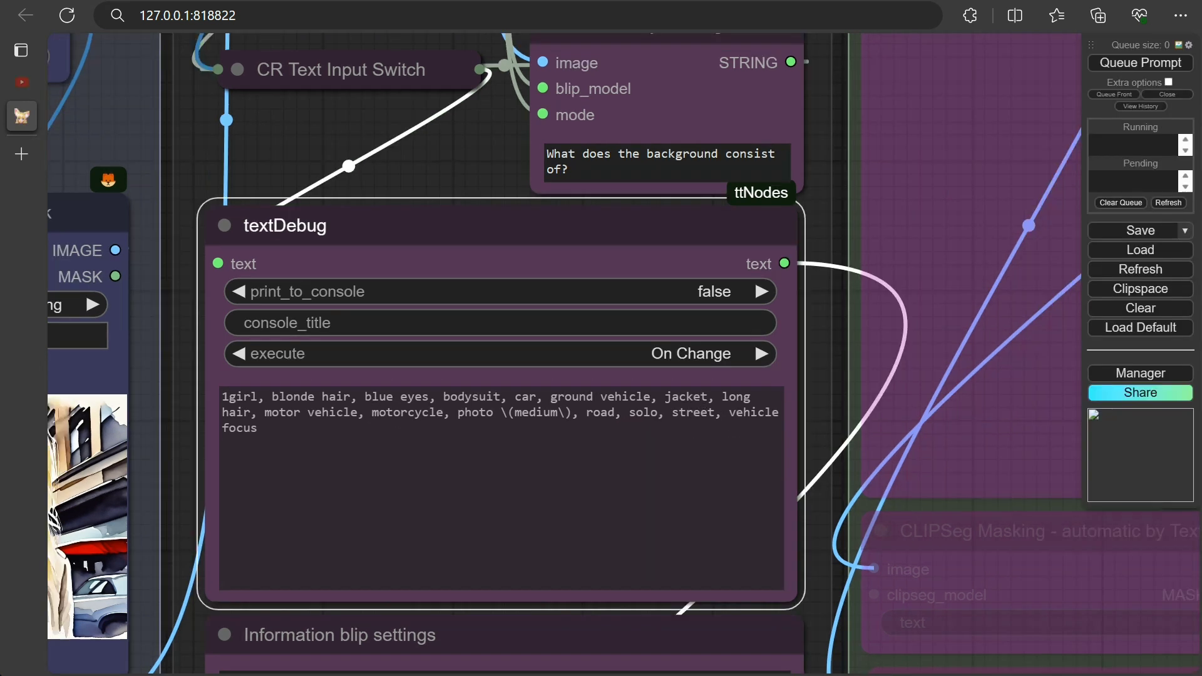
- Set the Standard - no BLIP (1) / both (2/3) / only Blip (4) node to 4 and queue the prompt
scroll(464, 196, down, 2)
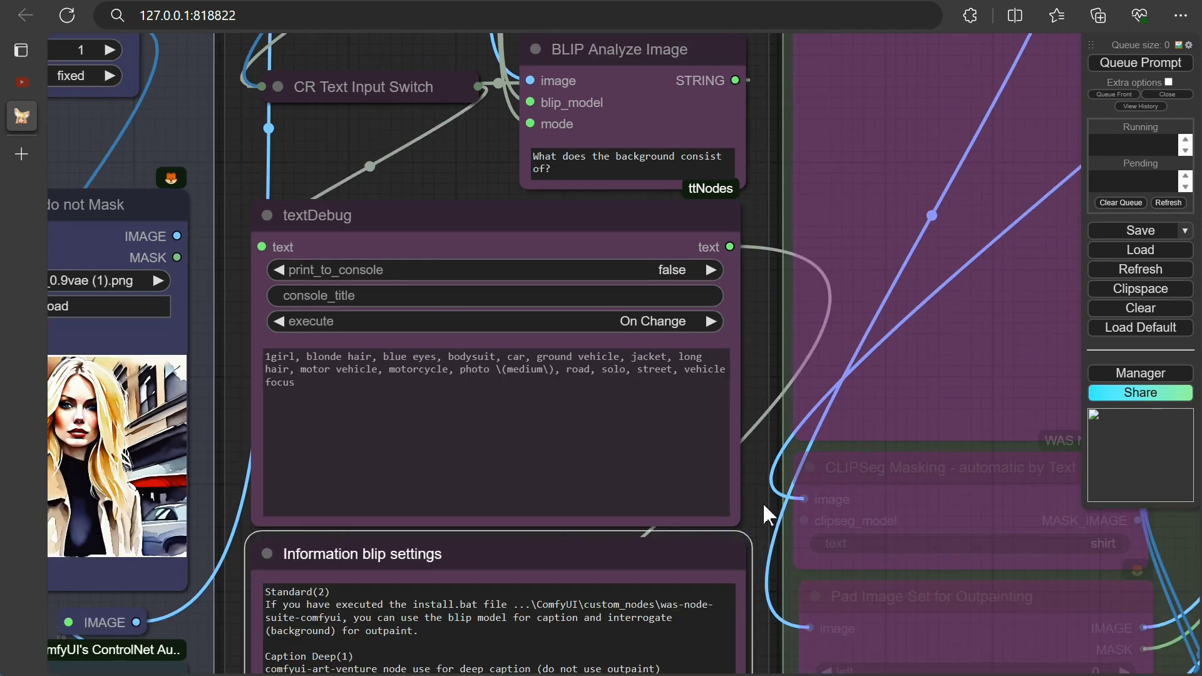
scroll(761, 501, down, 3)
click(787, 613)
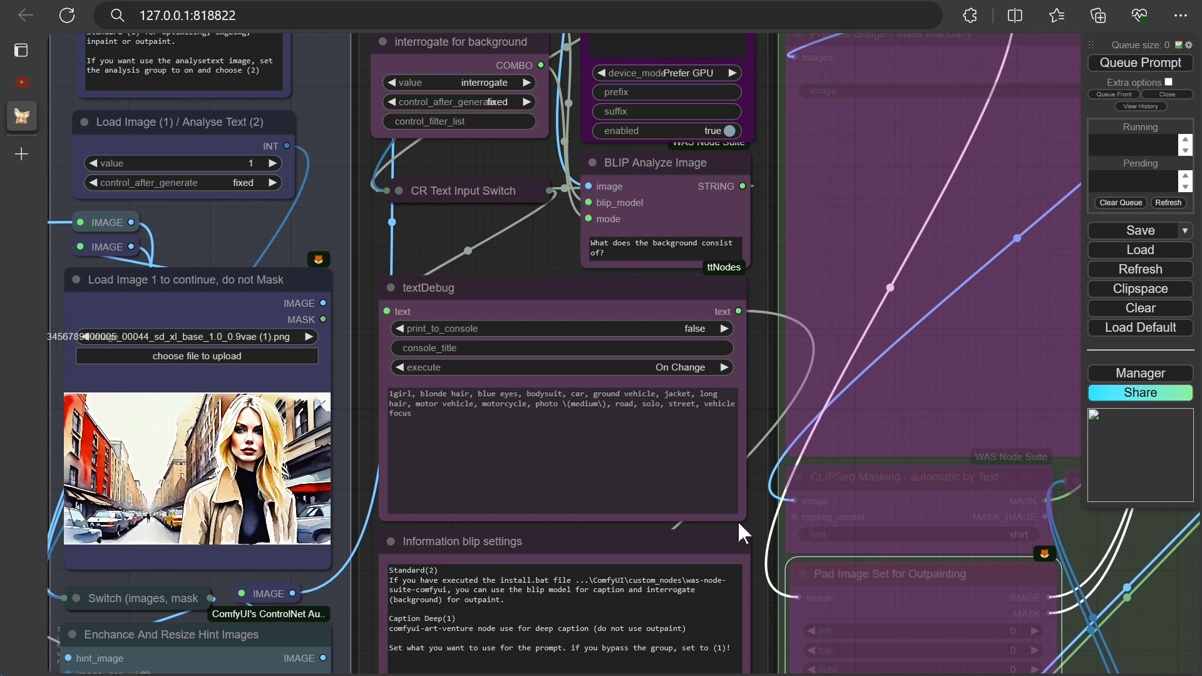
drag(362, 621, 291, 342)
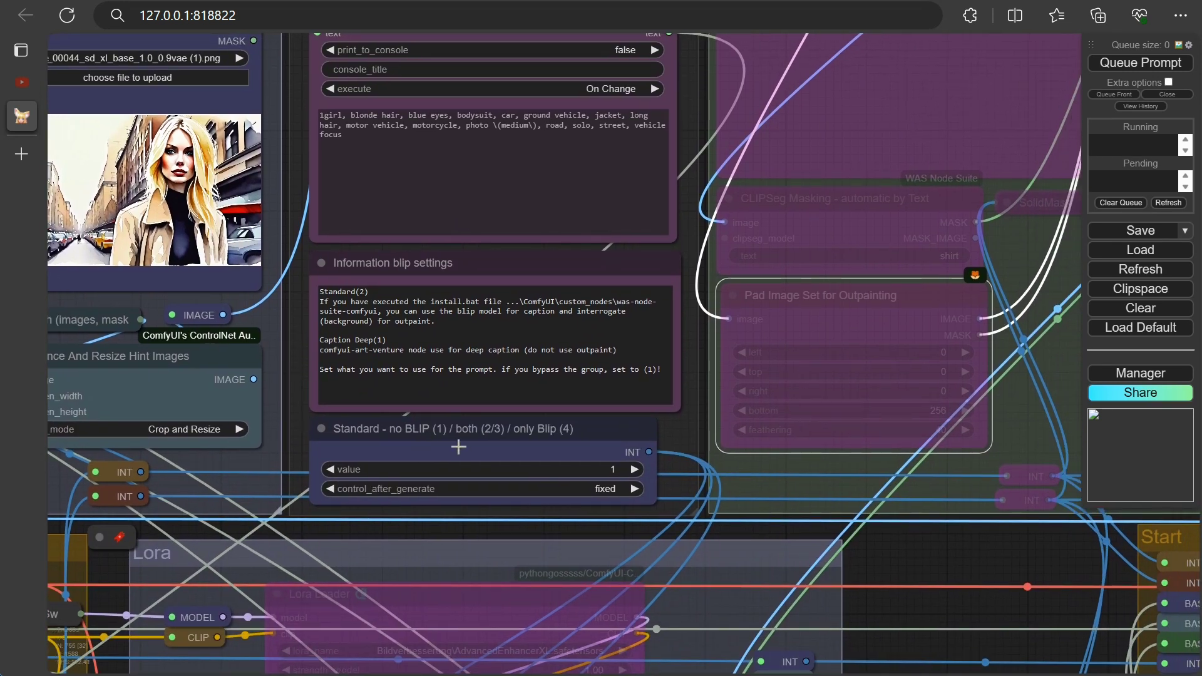
scroll(447, 447, up, 4)
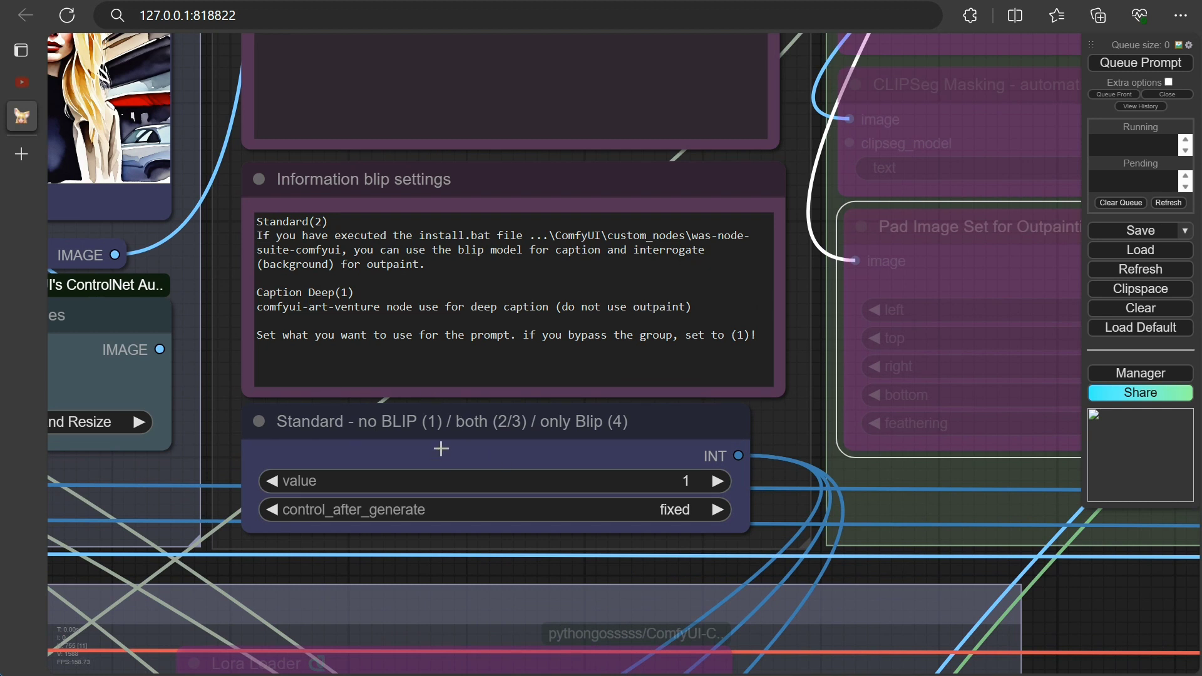
click(717, 483)
click(718, 483)
click(717, 483)
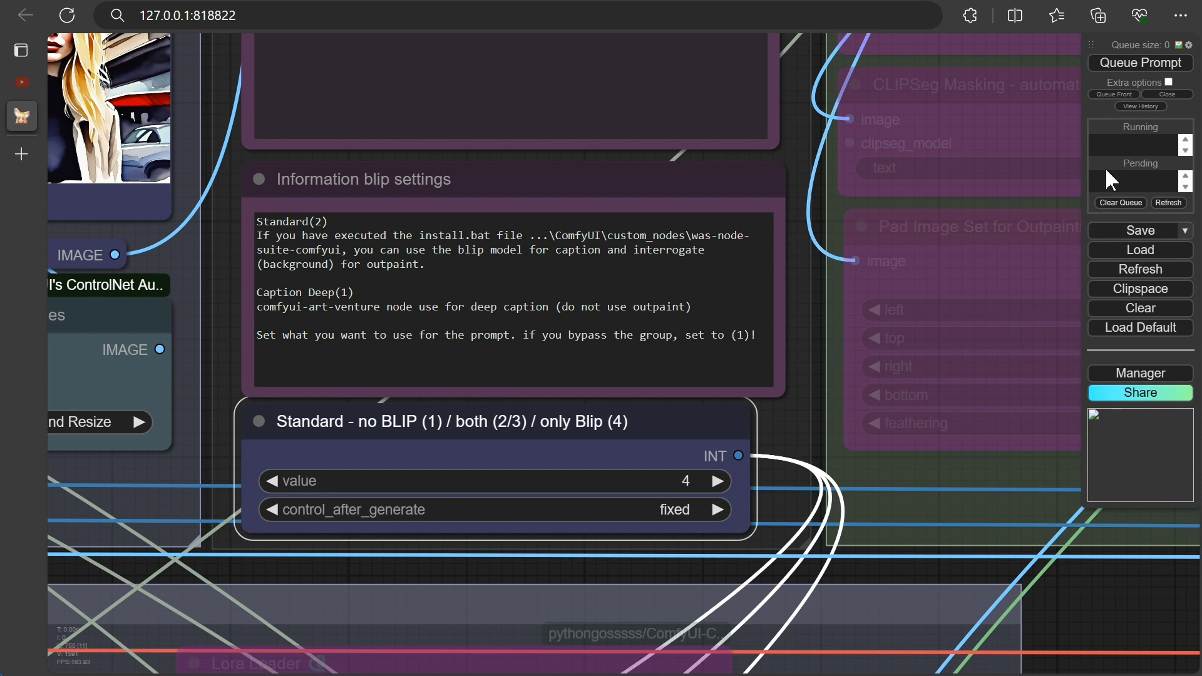
click(1119, 73)
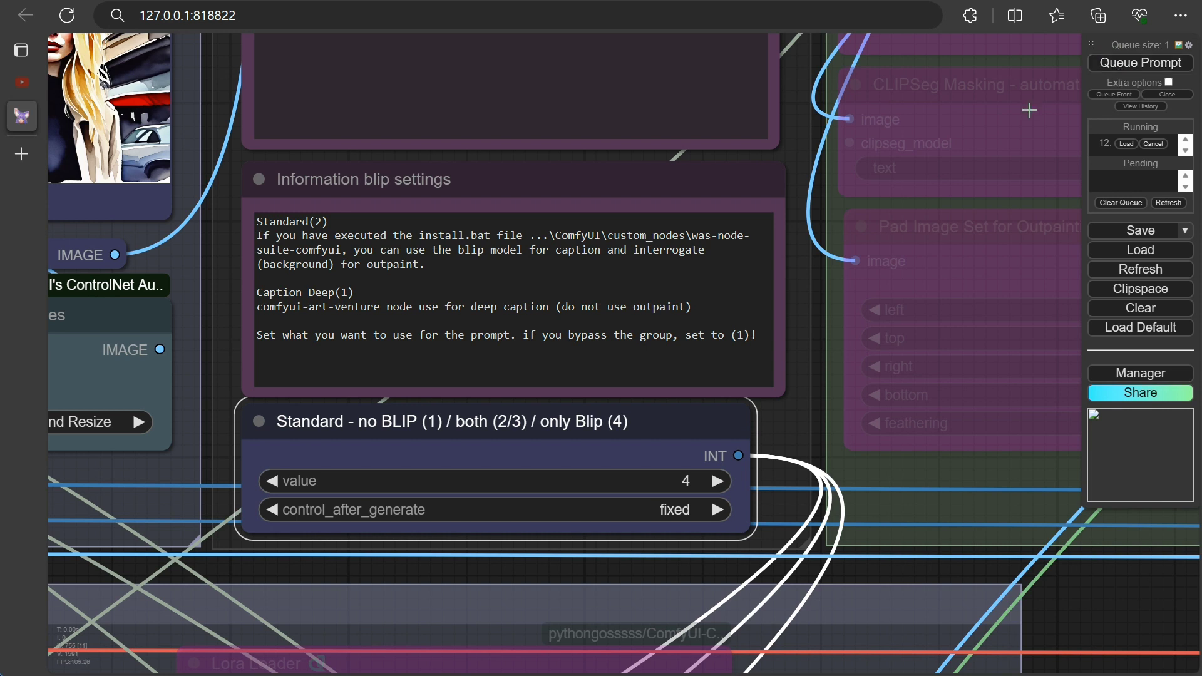
- Examine the previews in the SDXL base and 2nd sampler groups and the positive prompts in the textDebug Clip nodes
scroll(887, 297, down, 15)
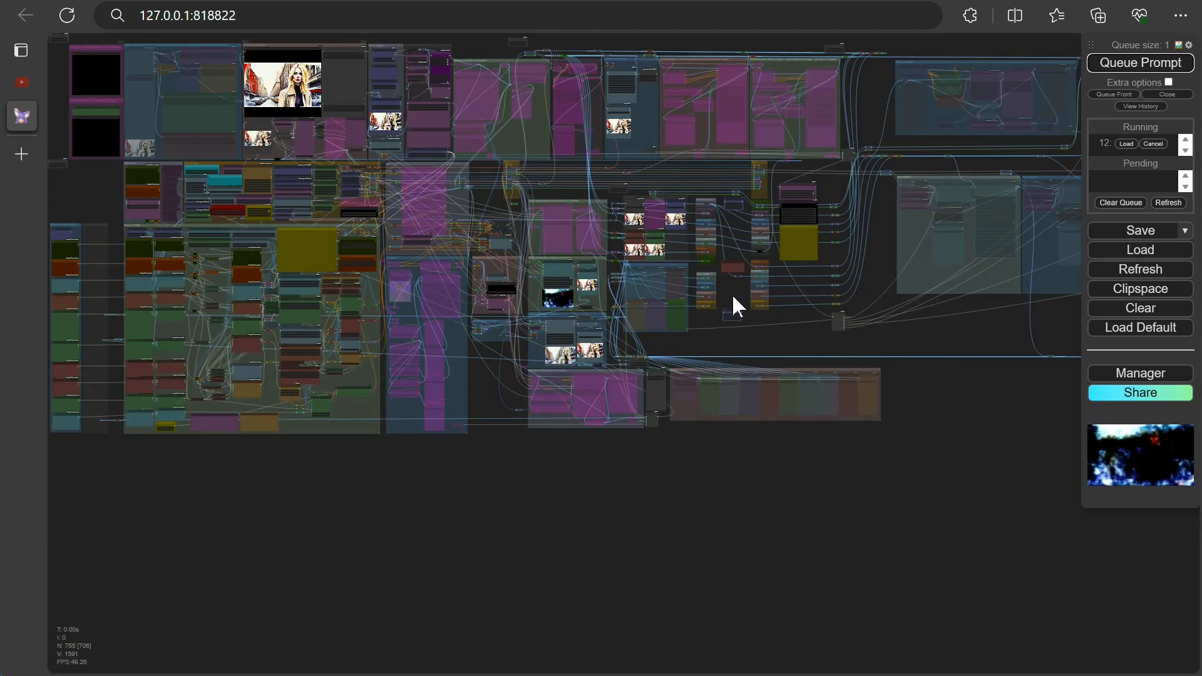
scroll(605, 332, up, 20)
drag(627, 504, 693, 277)
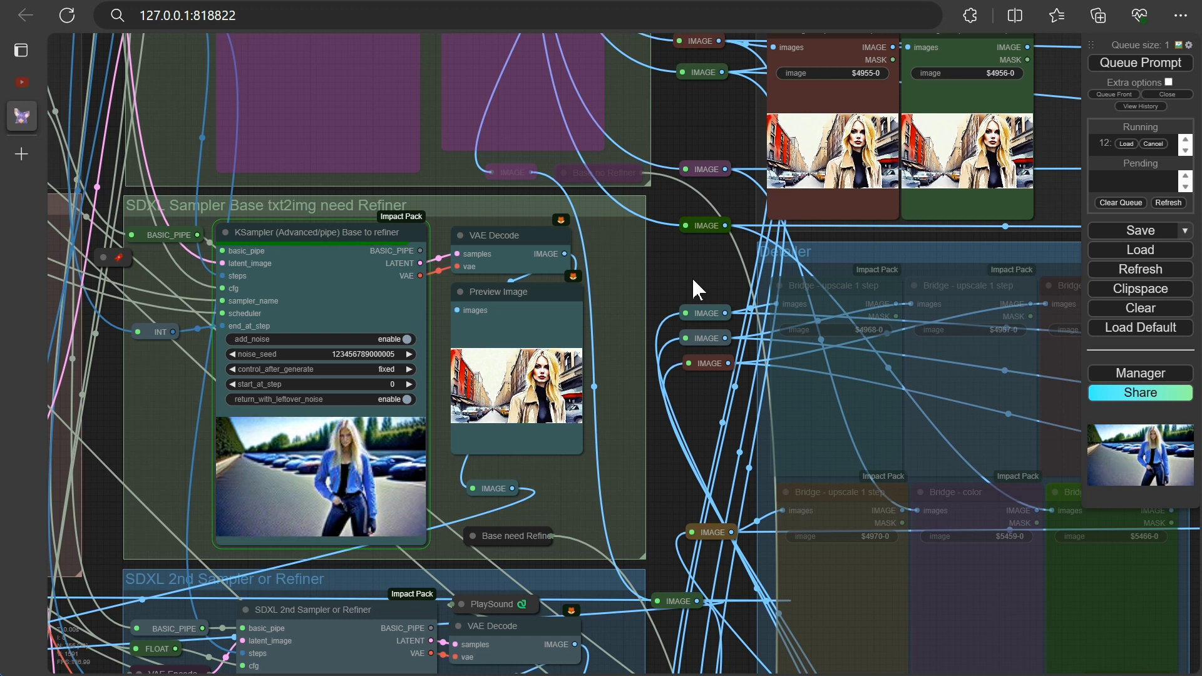
drag(665, 494, 612, 156)
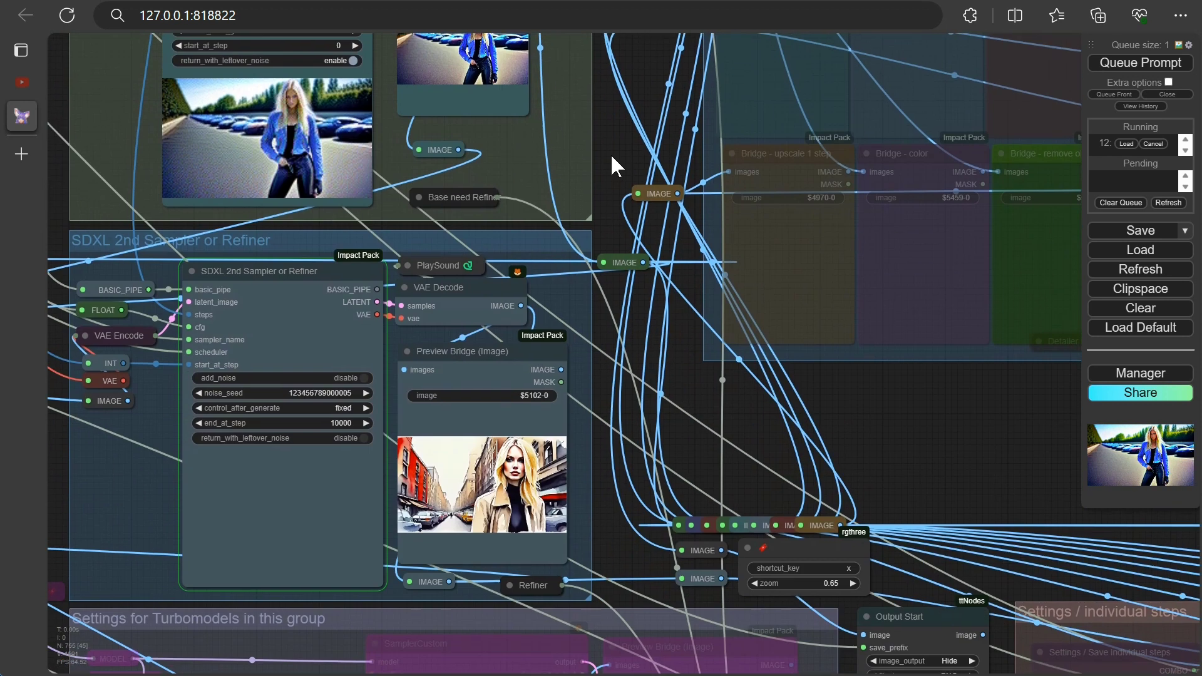
scroll(616, 200, down, 1)
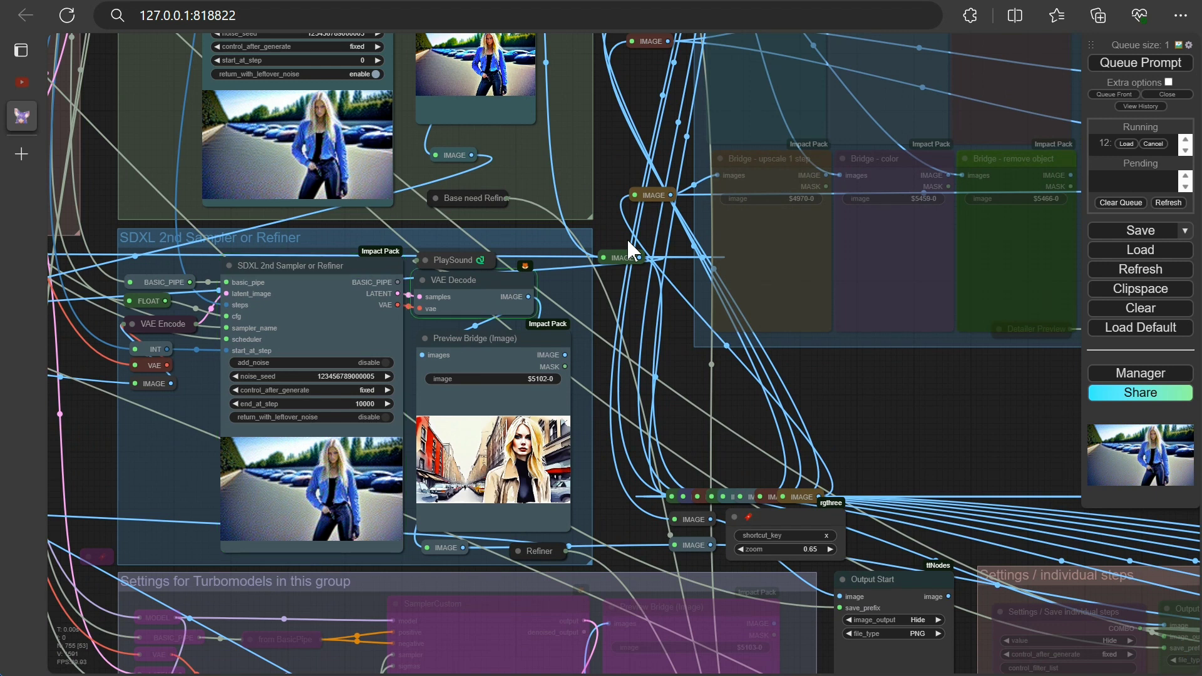
scroll(623, 369, down, 10)
drag(623, 366, 978, 623)
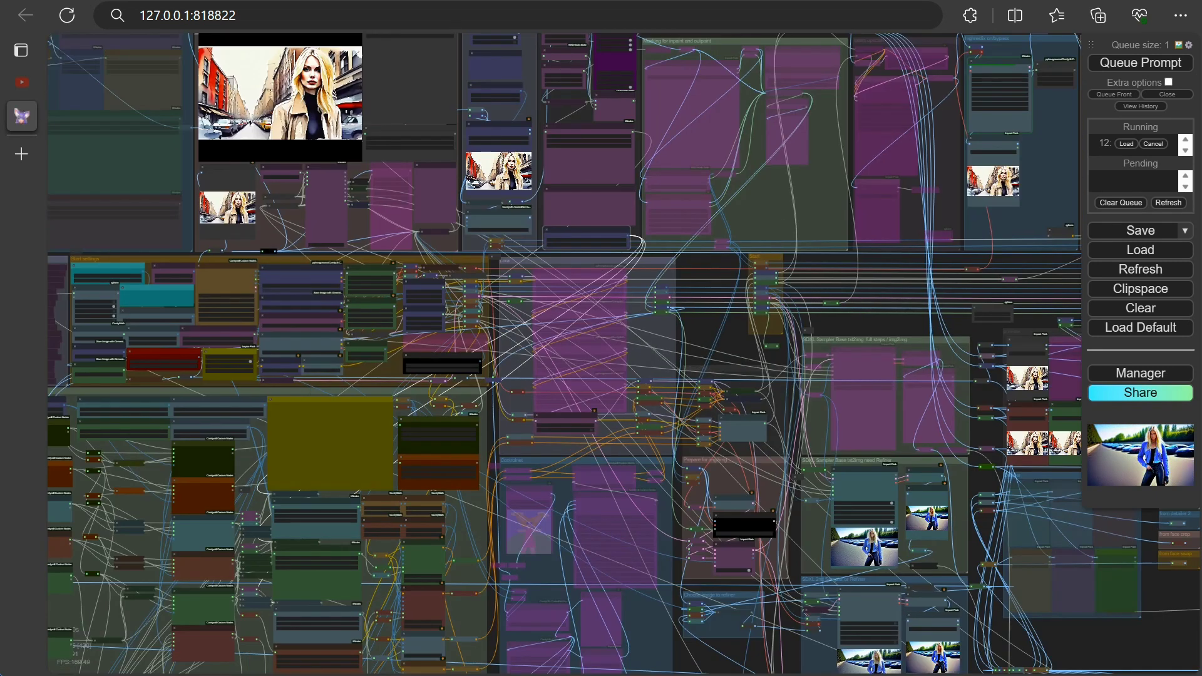
key(1)
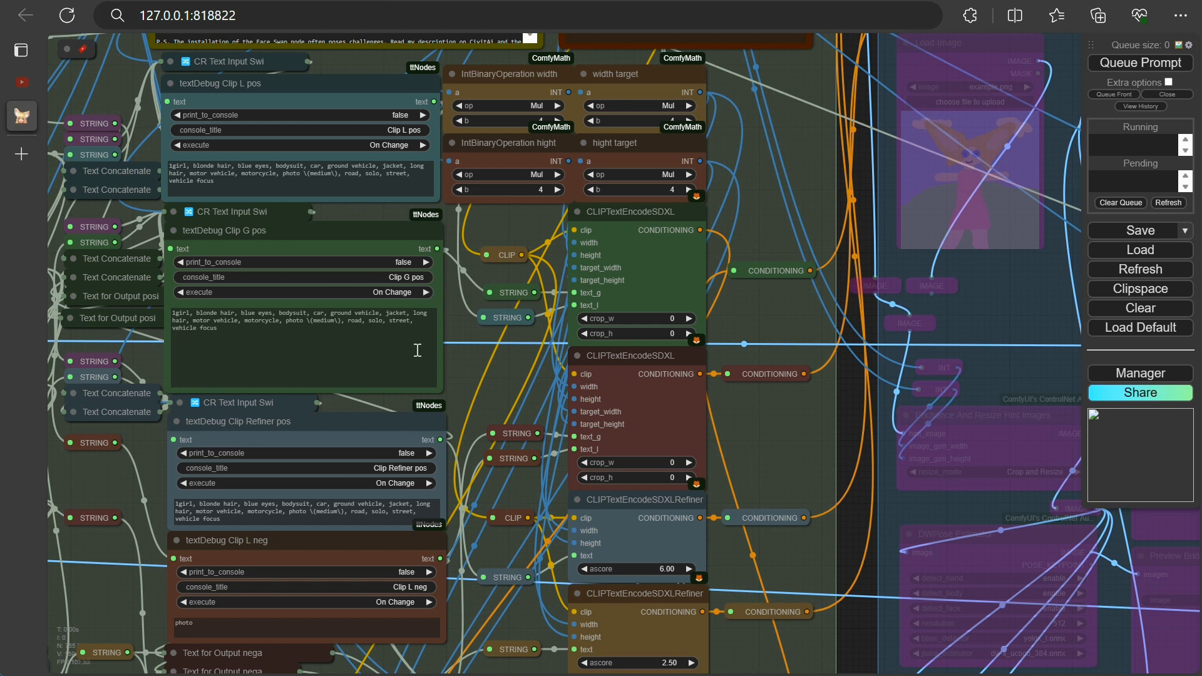
- Set the Standard - no BLIP (1) / both (2/3) / only Blip (4) node to 2 and queue the prompt
key(u)
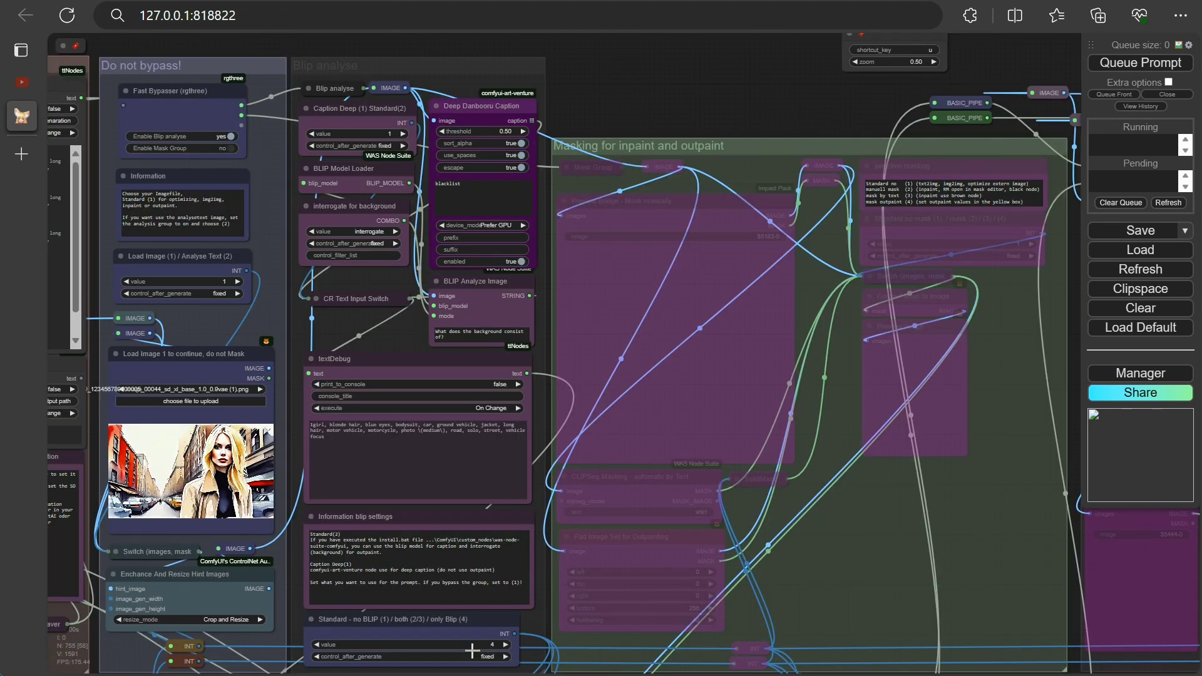
click(322, 645)
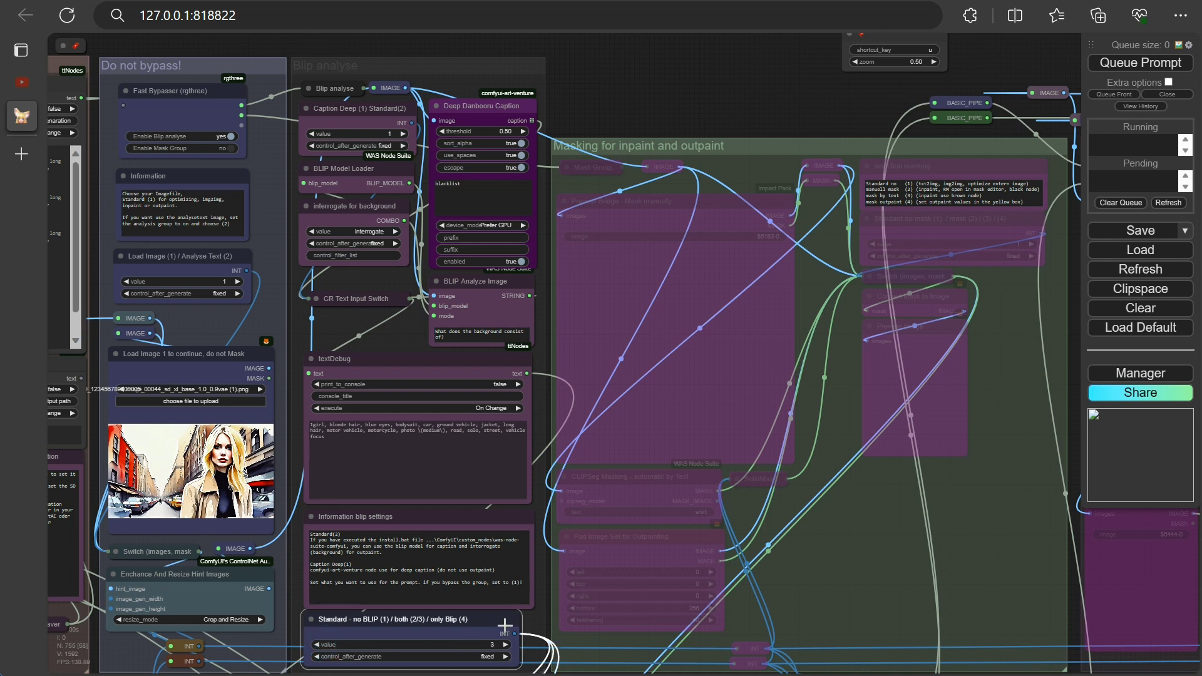
click(325, 640)
click(1130, 69)
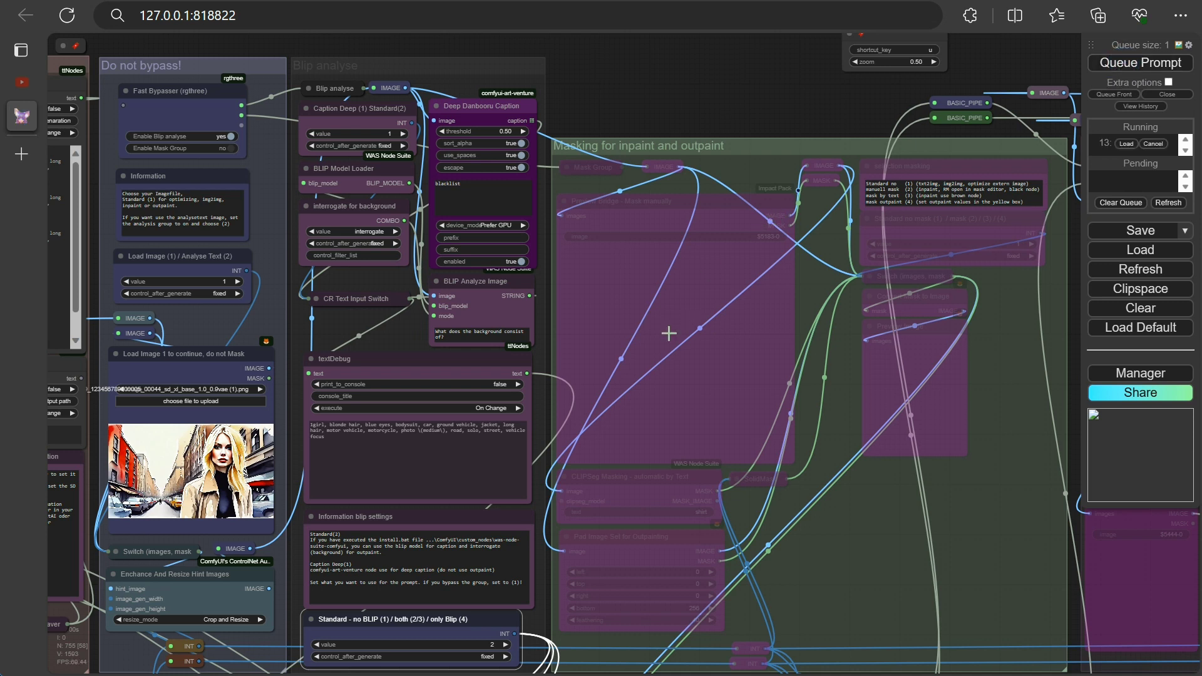
- Check the combined positive prompts in the textDebug Clip nodes against the Prompt + Styler inputs
key(c)
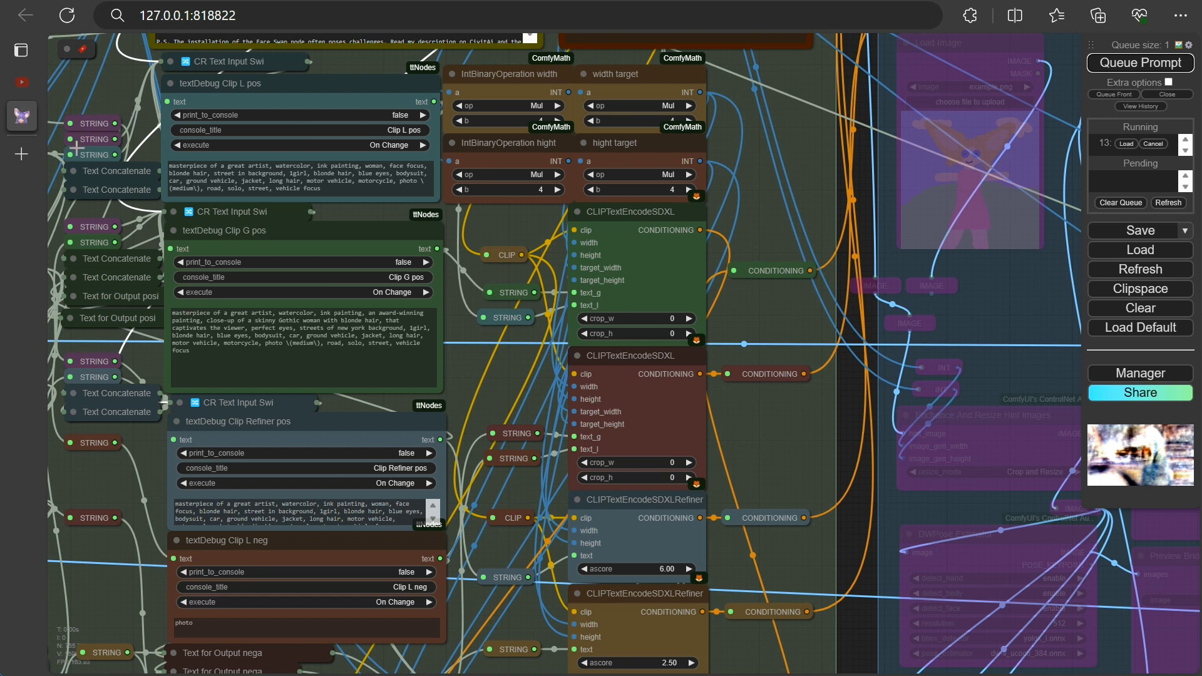
scroll(229, 291, down, 4)
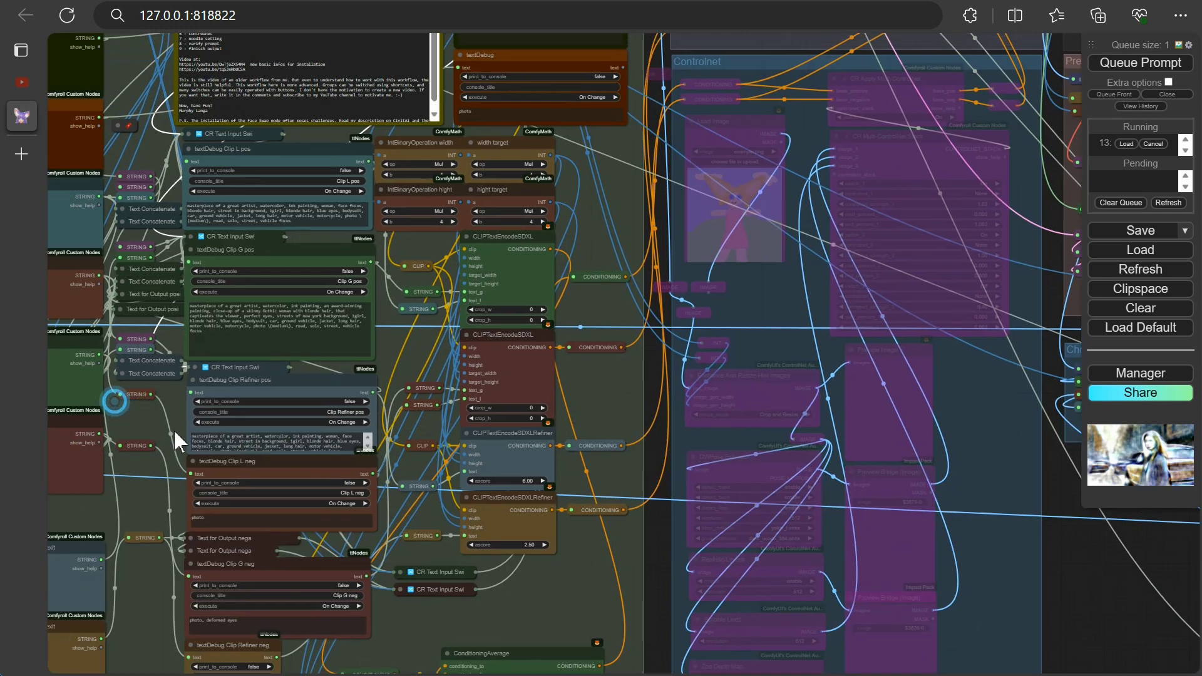
drag(174, 429, 788, 638)
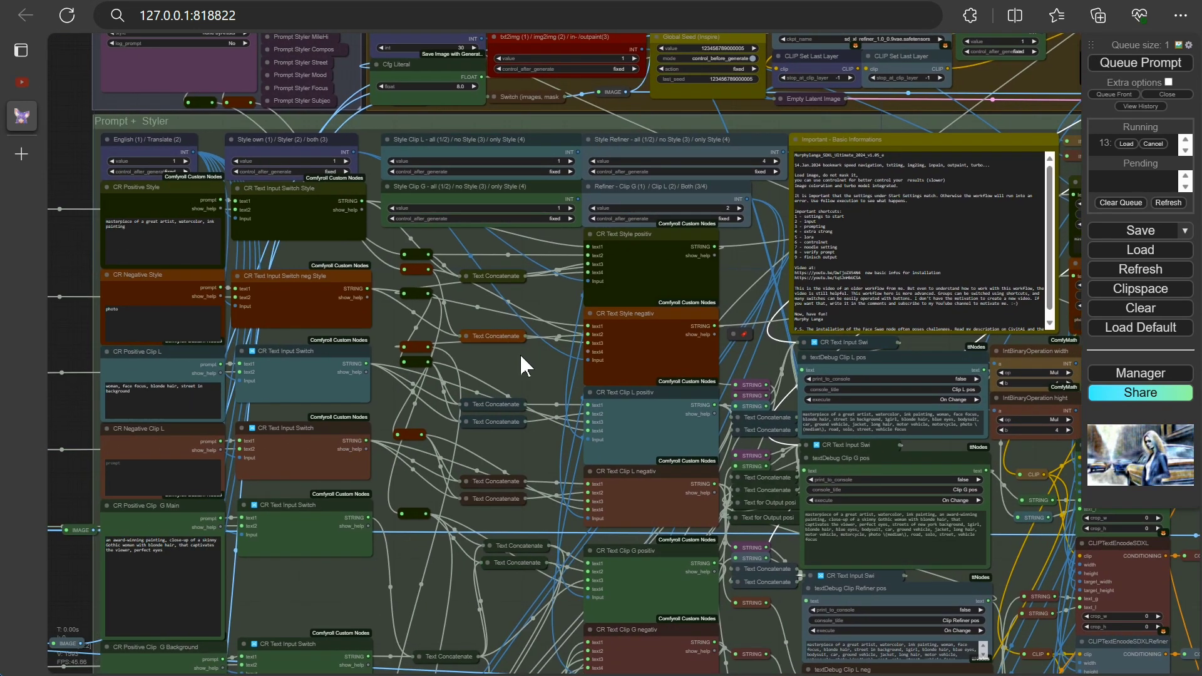
- Examine the generated image in the SDXL Sampler Base txt2img need Refiner group
drag(519, 353, 8, 502)
scroll(362, 537, down, 5)
scroll(738, 249, up, 2)
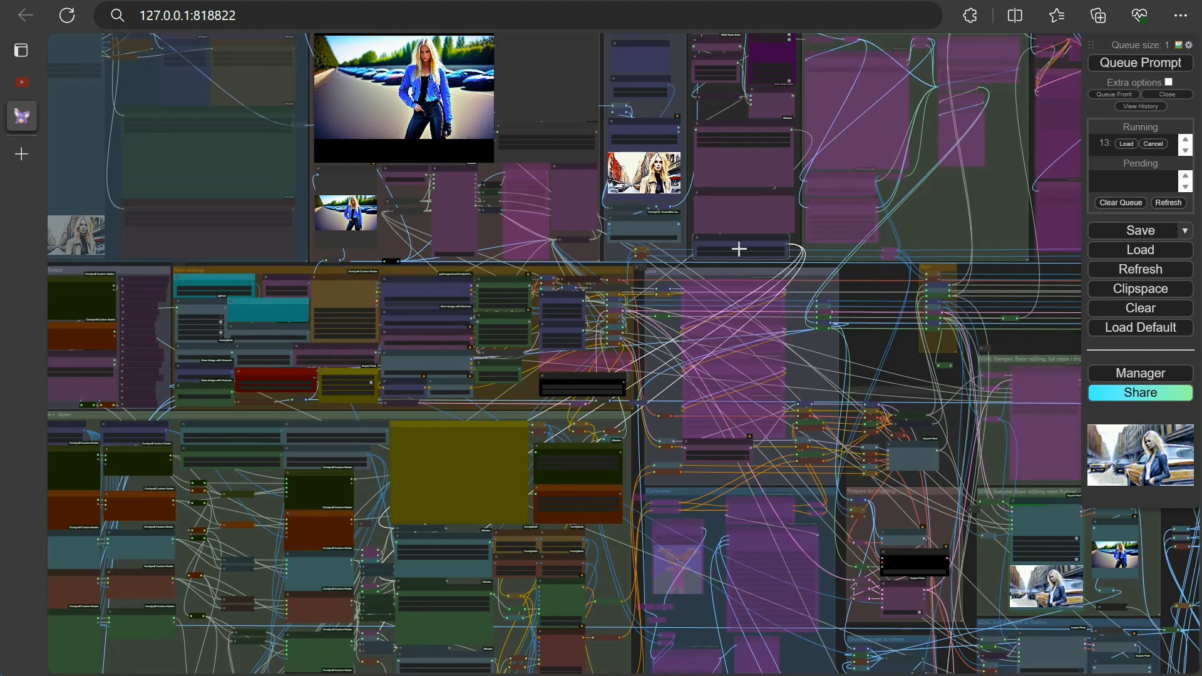
scroll(980, 508, up, 3)
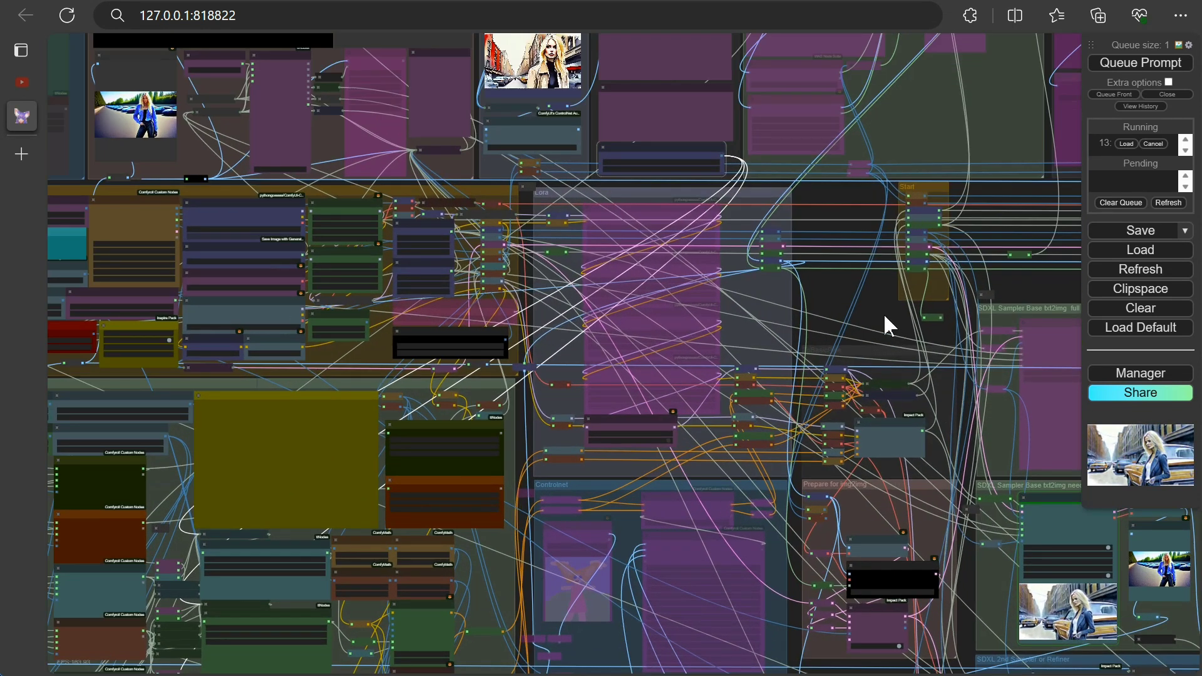
drag(884, 313, 352, 268)
scroll(579, 582, up, 12)
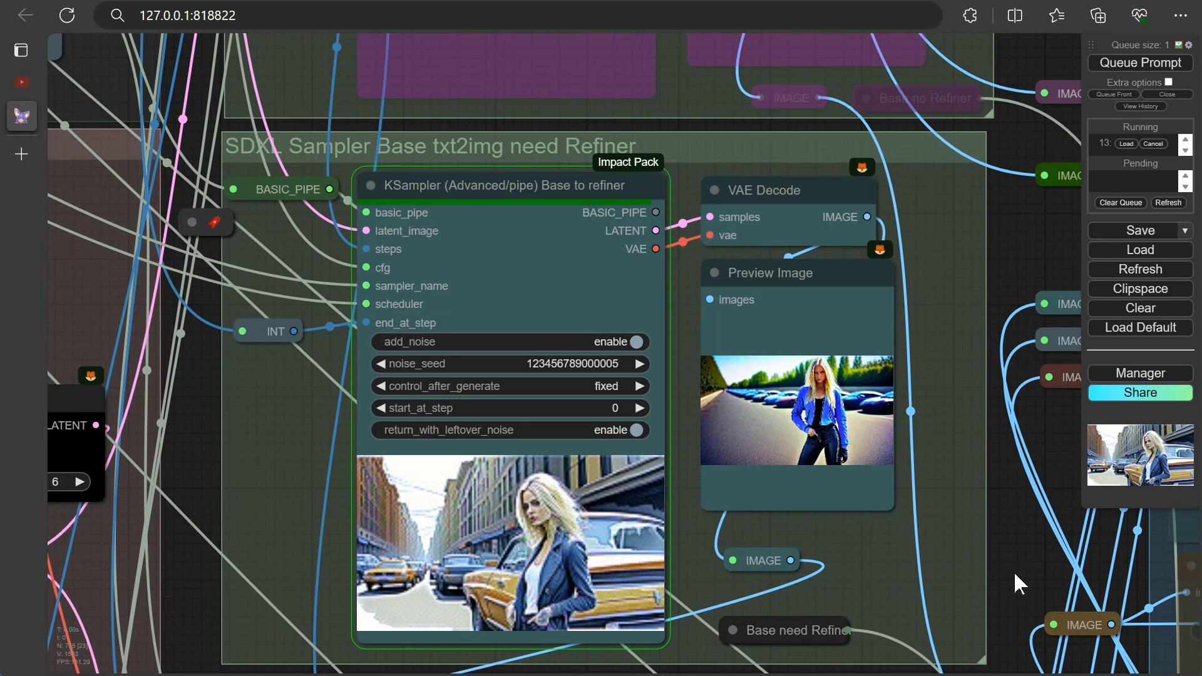
scroll(1013, 571, down, 5)
scroll(977, 472, up, 3)
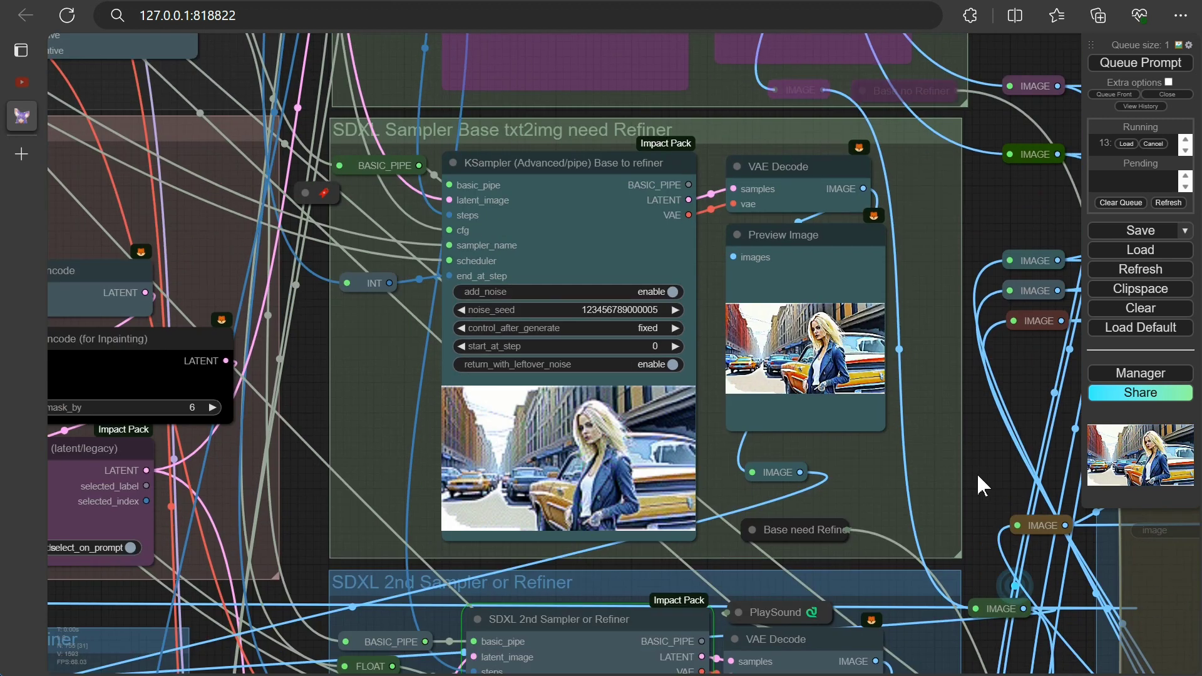
- Examine the SDXL 2nd Sampler or Refiner preview, plus the final image and generation info in Finish Output Settings
drag(978, 477, 811, 62)
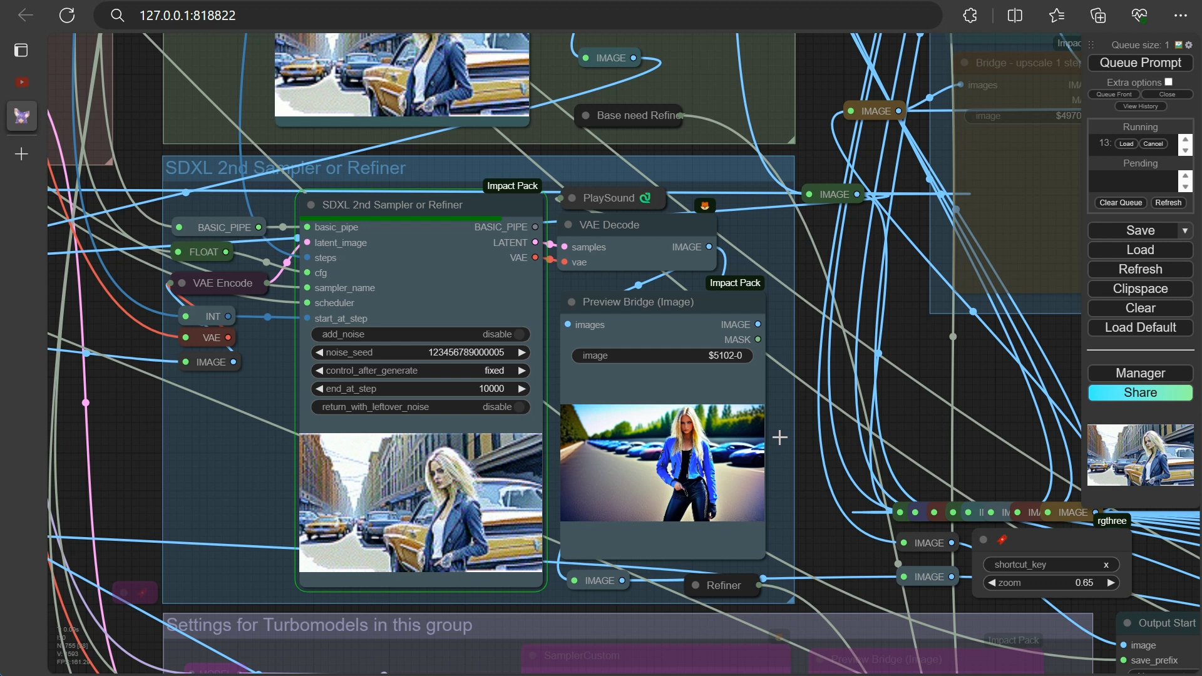
key(1)
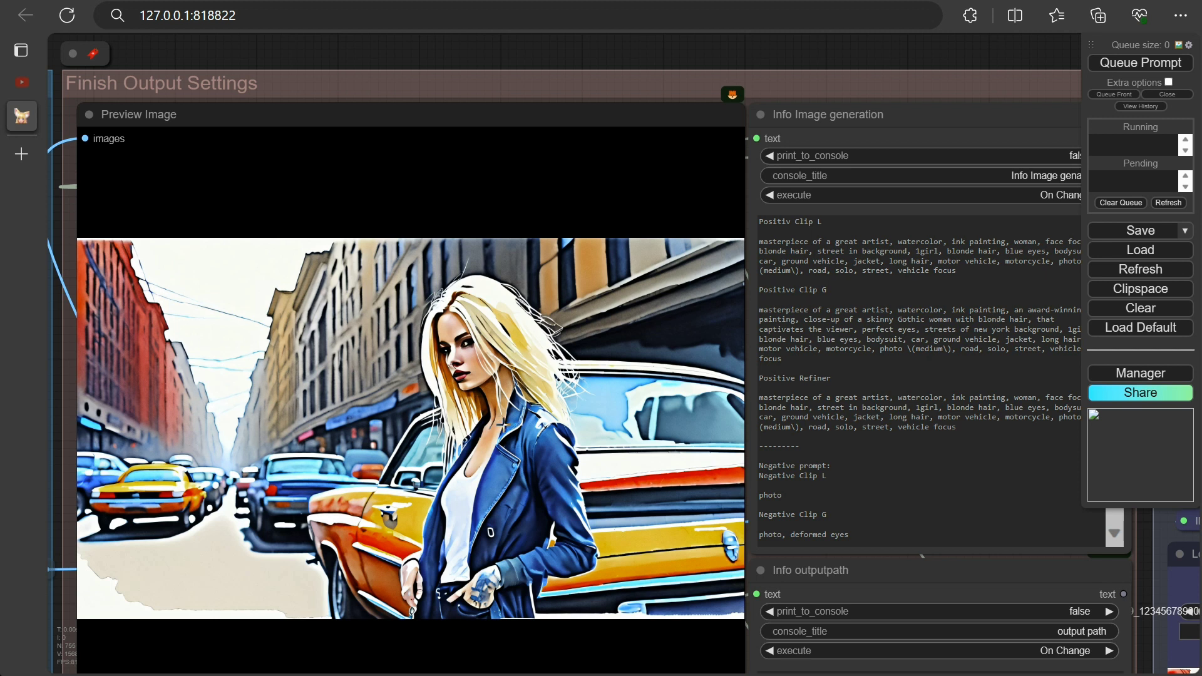
scroll(504, 423, down, 5)
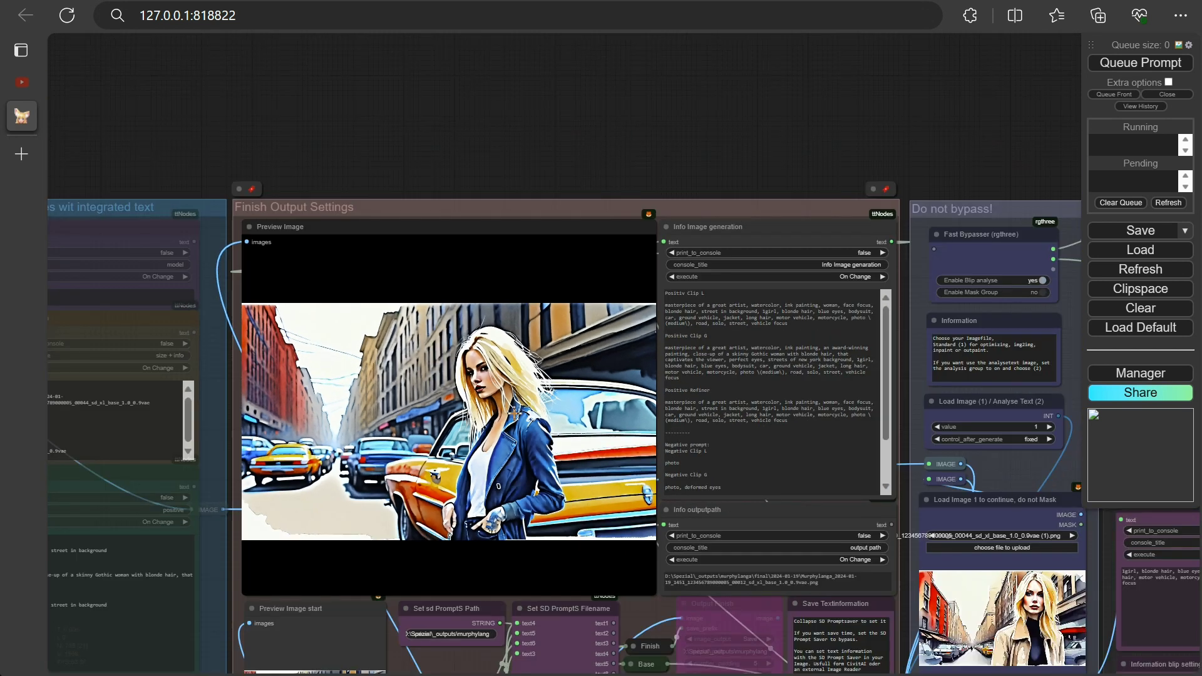
scroll(508, 414, down, 2)
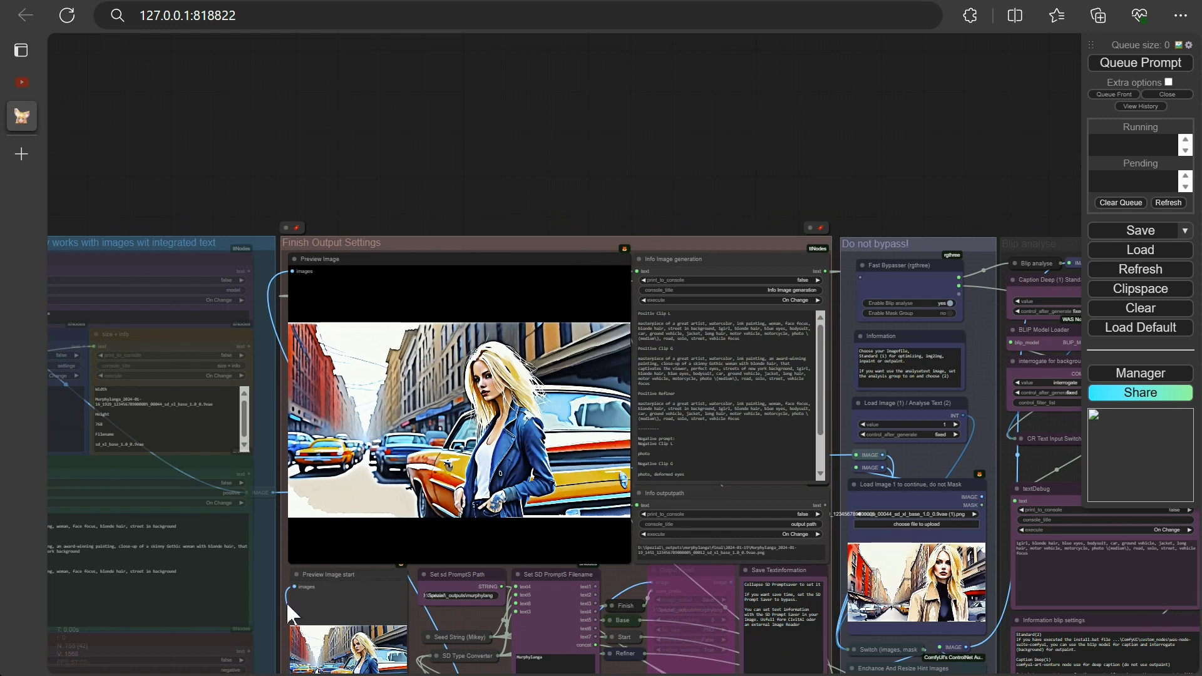
- Review the style, Clip L and Clip G prompt texts in the Prompt + Styler group
drag(283, 627, 606, 1)
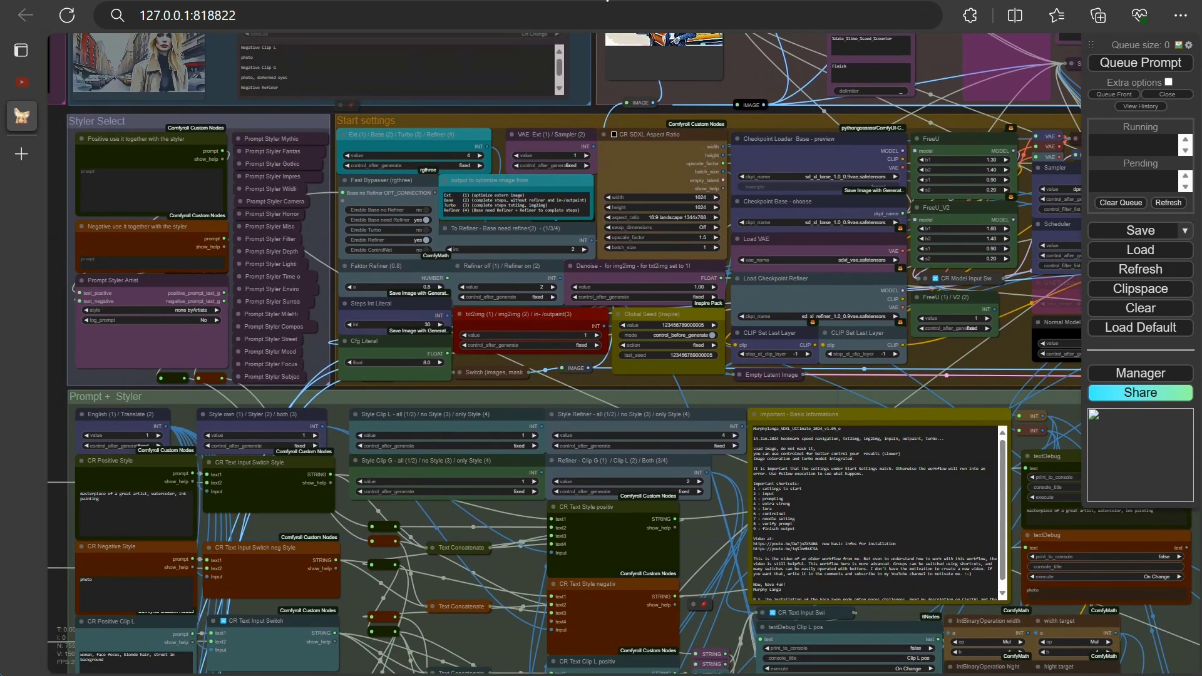
scroll(464, 446, up, 4)
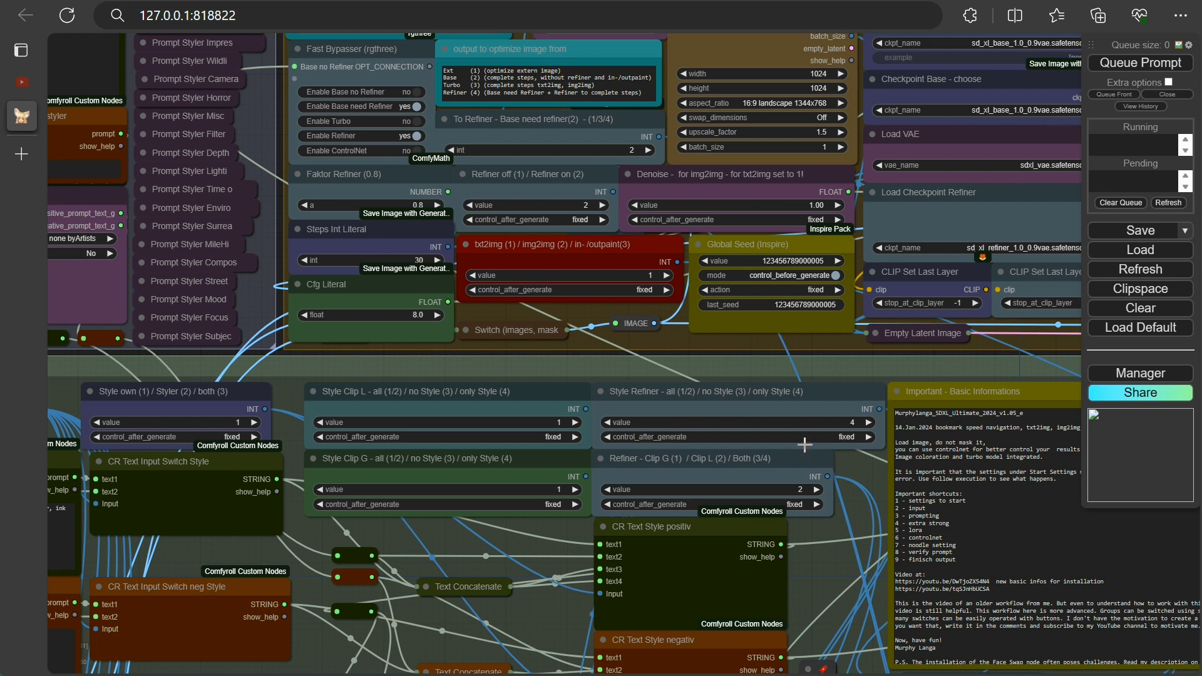
drag(419, 535, 826, 516)
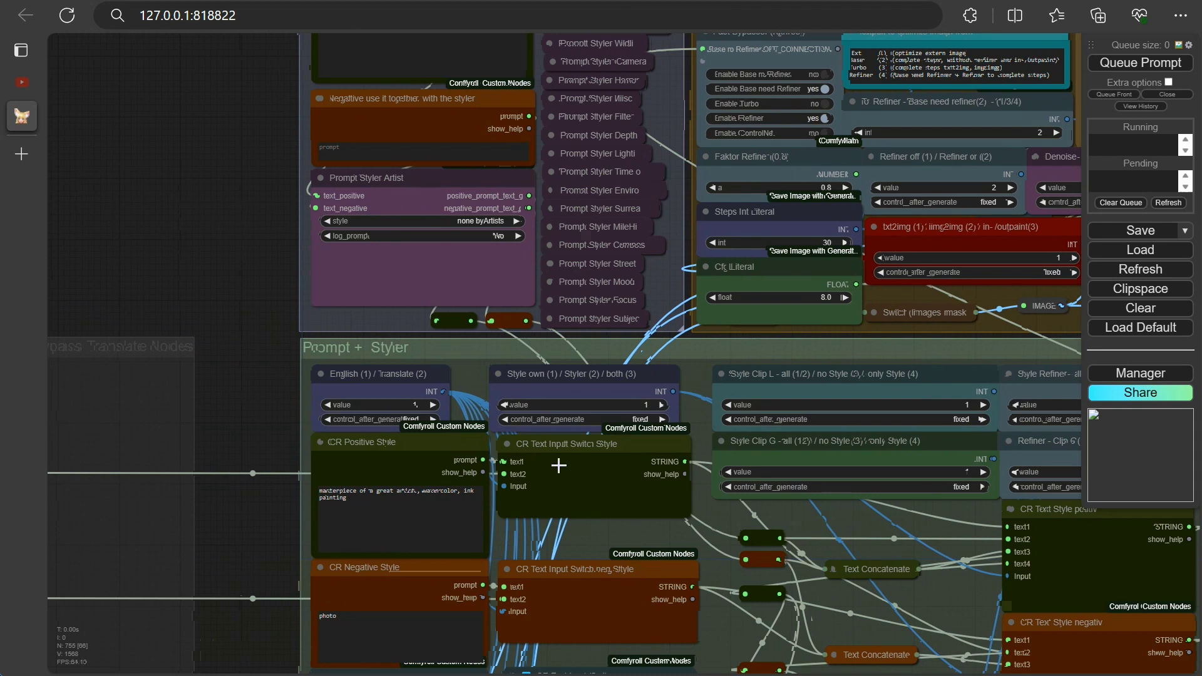
scroll(261, 382, up, 3)
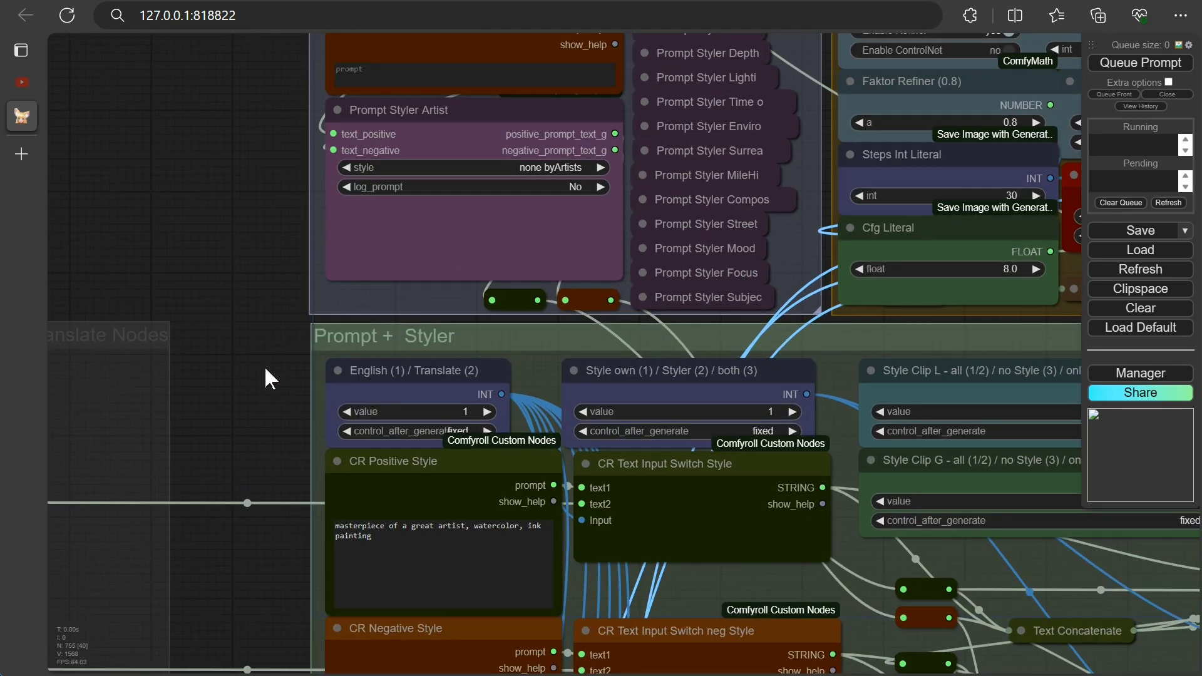
drag(291, 457, 292, 266)
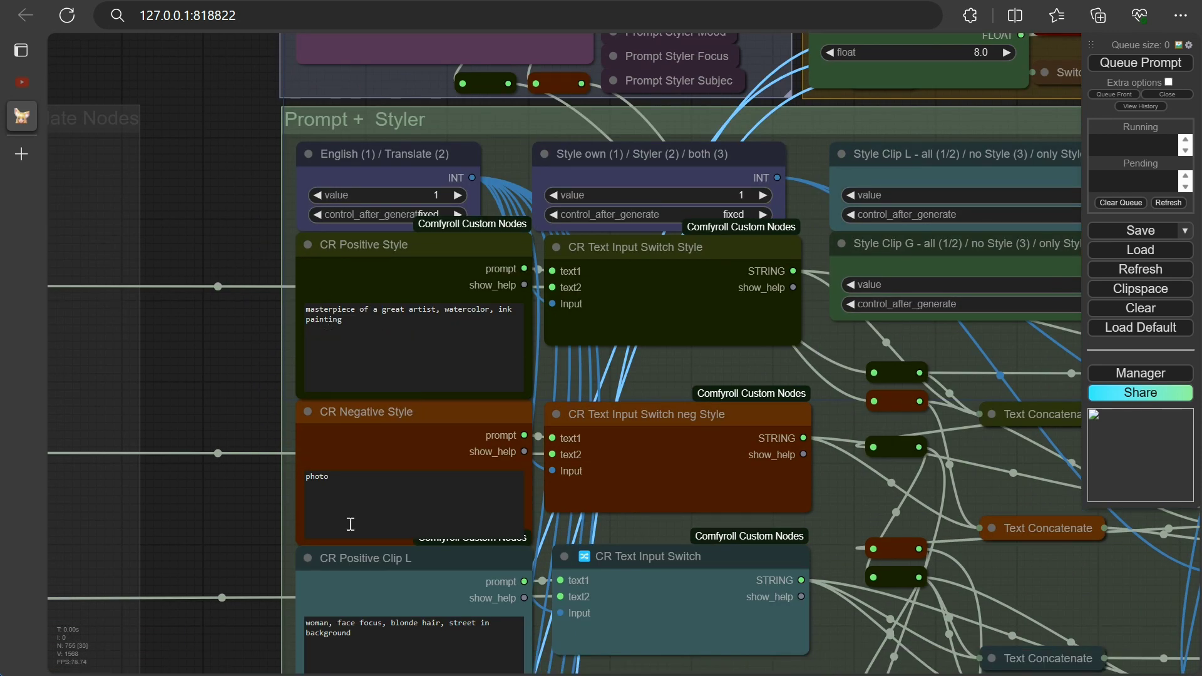
drag(262, 543, 244, 316)
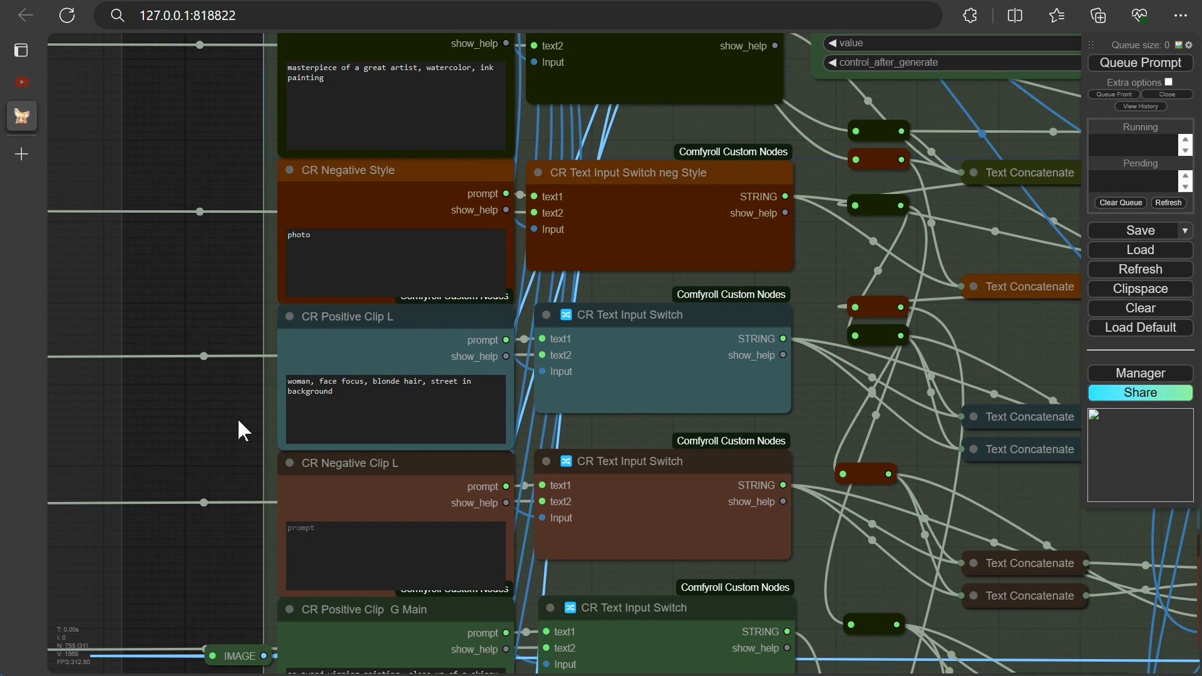
drag(233, 451, 278, 181)
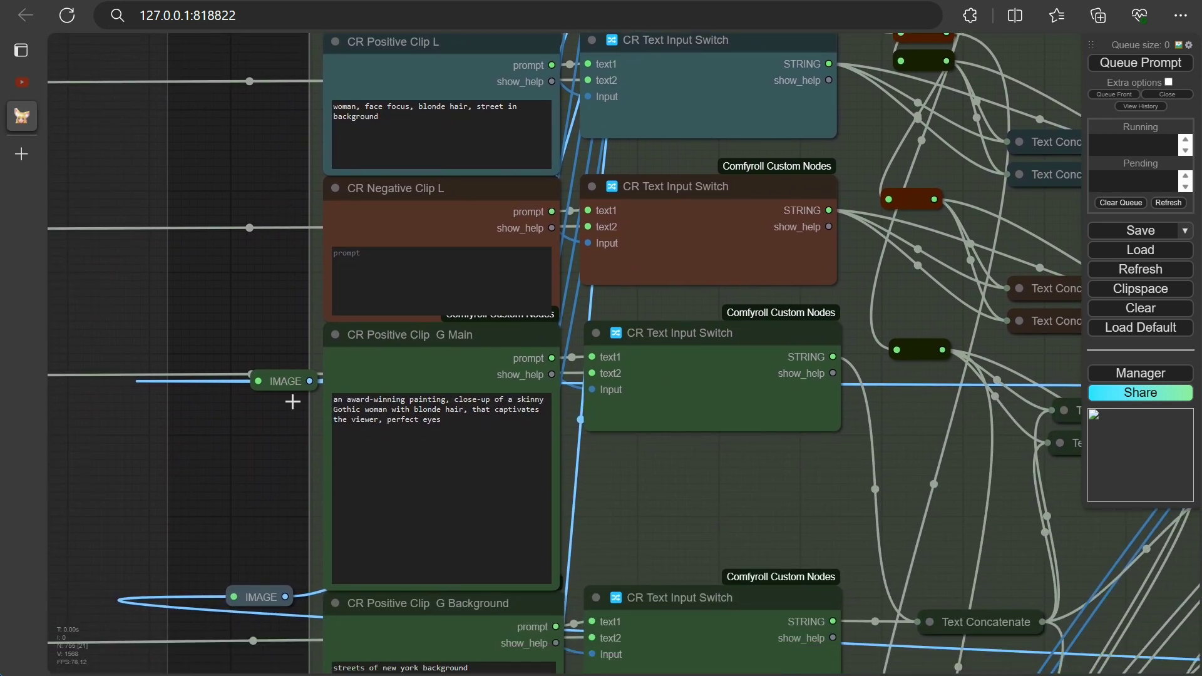
drag(287, 472, 314, 668)
drag(299, 416, 299, 448)
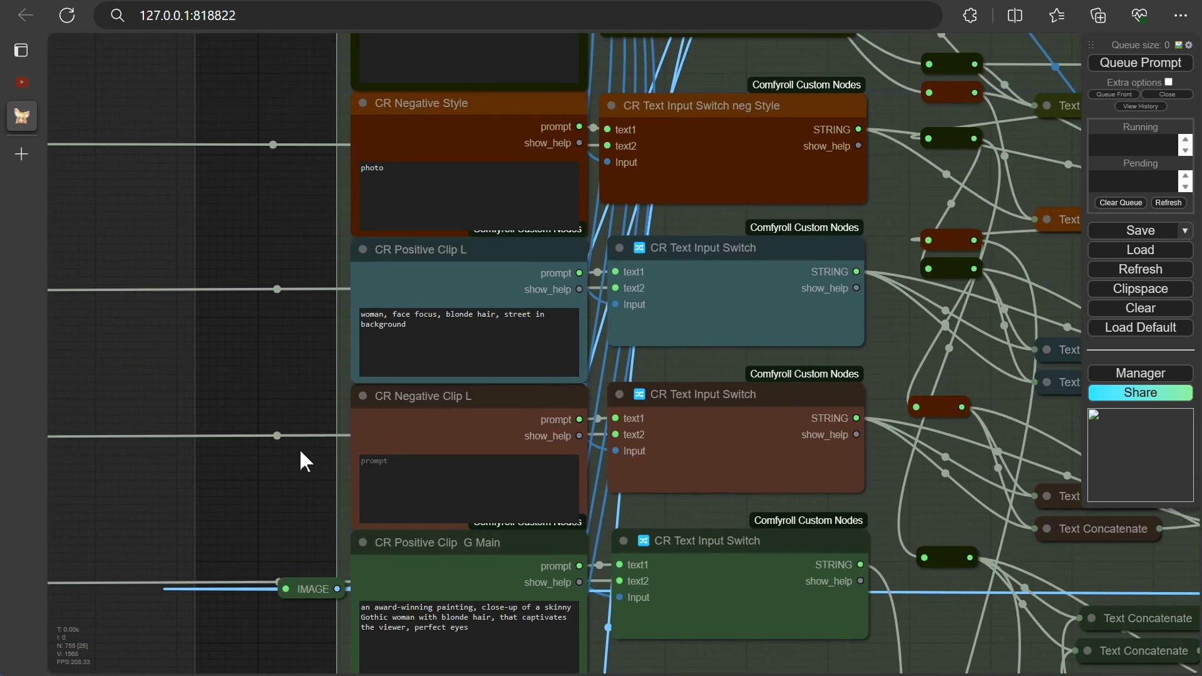
- Set the English (1) / Translate (2) node in the Prompt + Styler group to 2
drag(257, 211, 282, 534)
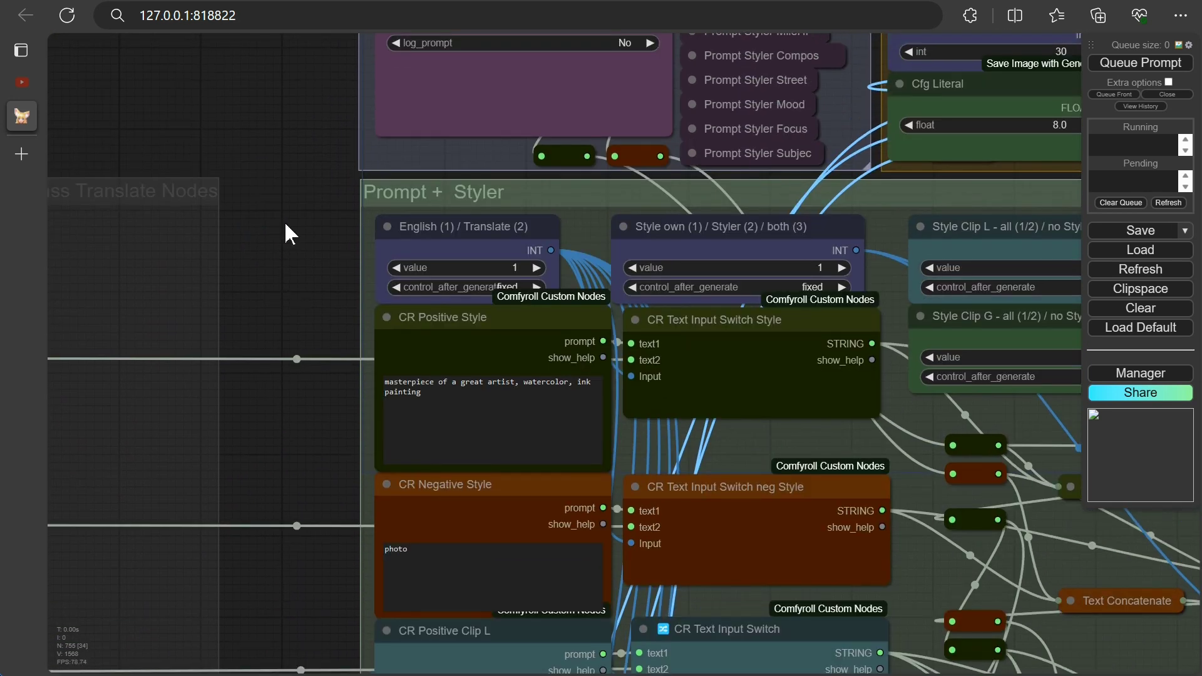
drag(285, 225, 285, 292)
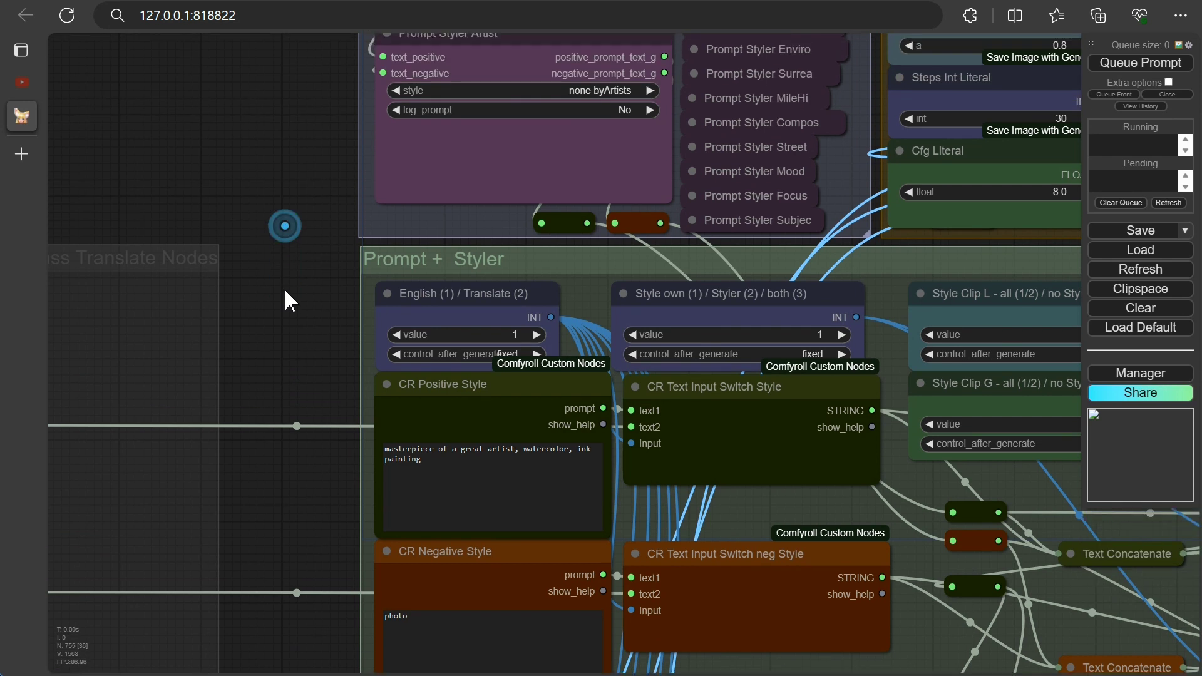
click(401, 338)
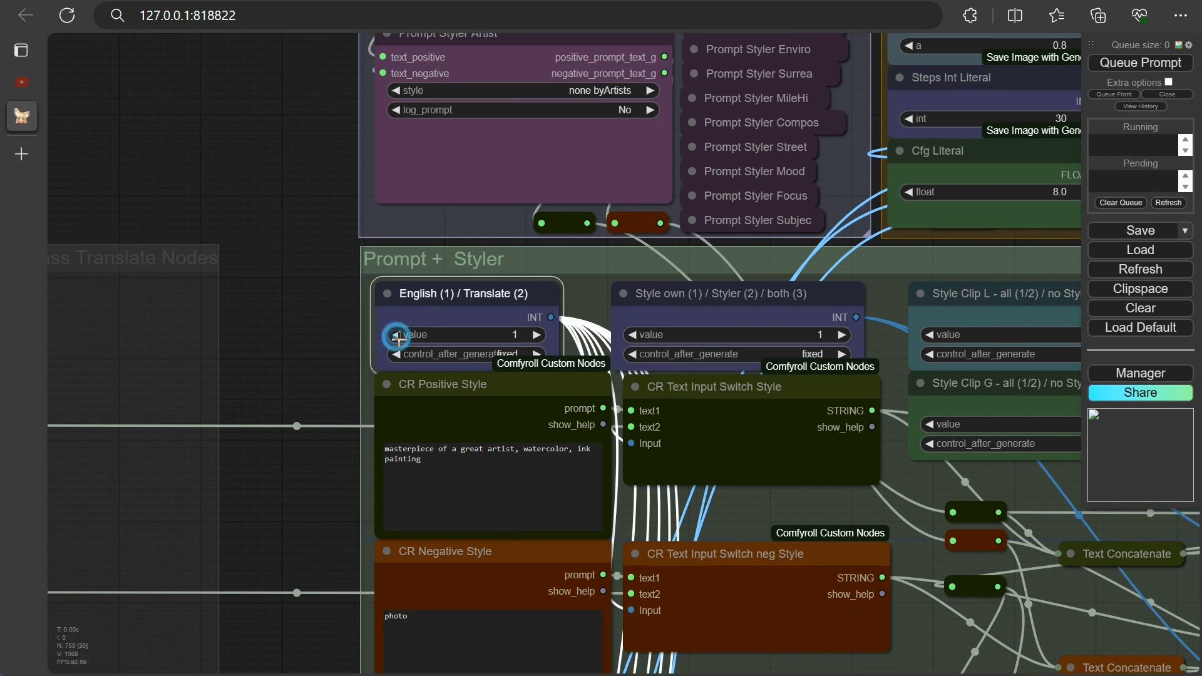
click(539, 335)
- Review the Clip L, Clip G Main and Clip G Background prompts in the Second /translate Prompt group
scroll(337, 326, down, 5)
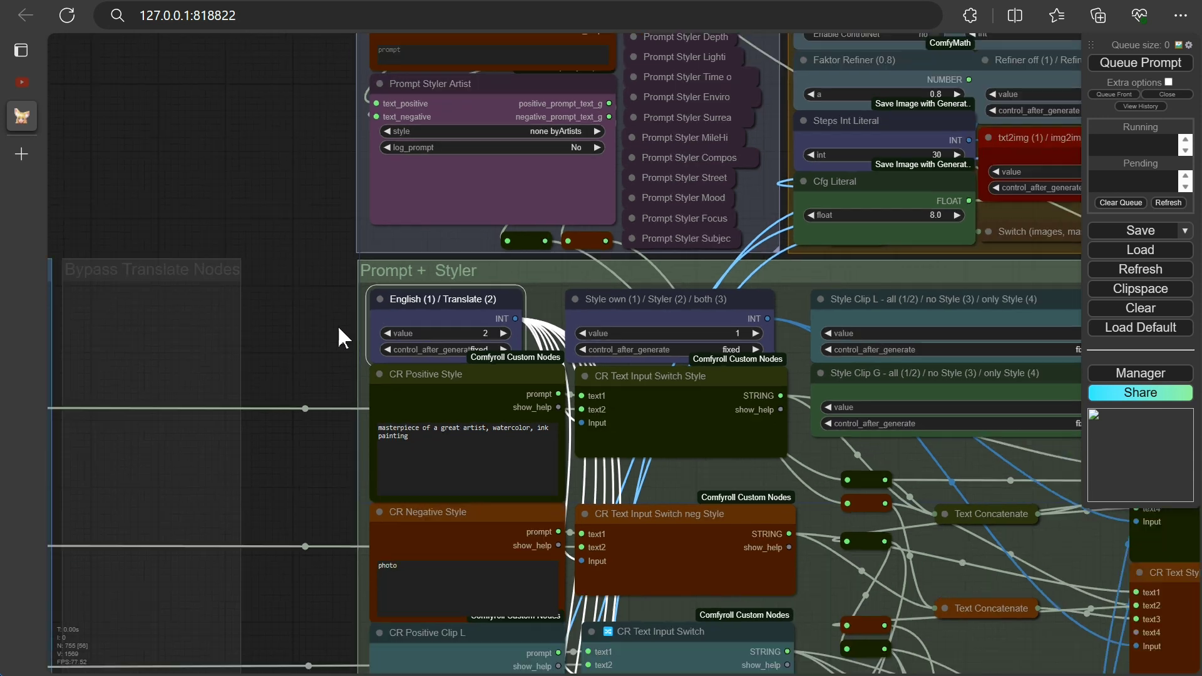
drag(315, 331, 591, 273)
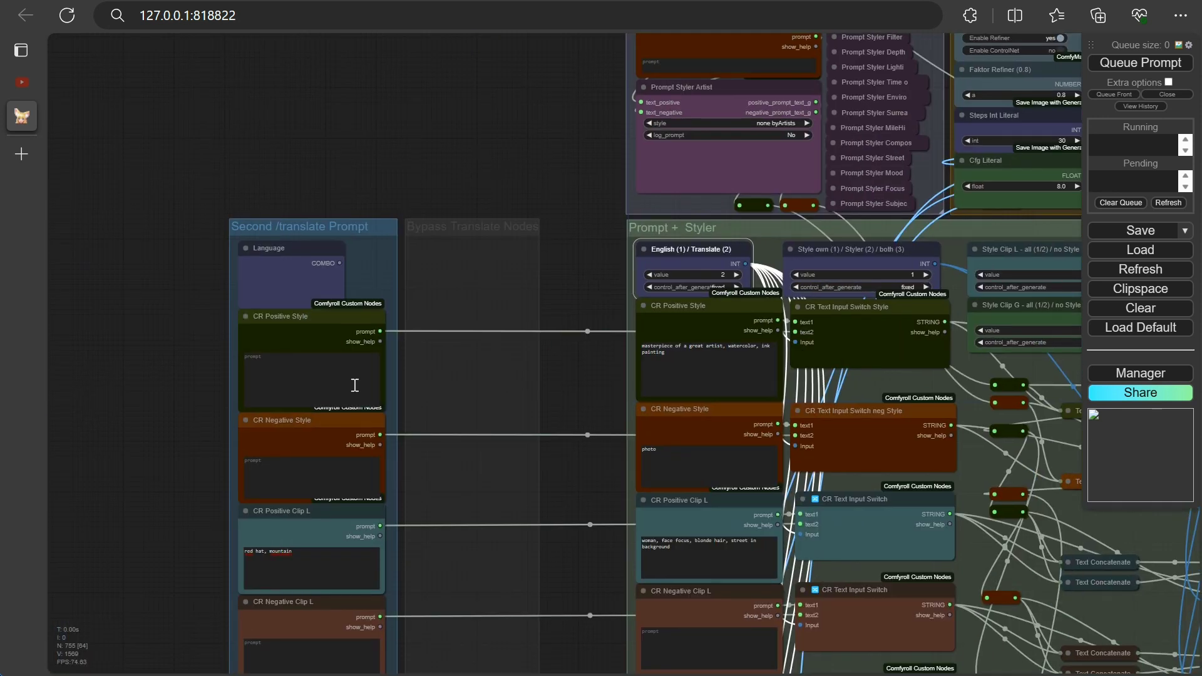
drag(186, 562, 224, 363)
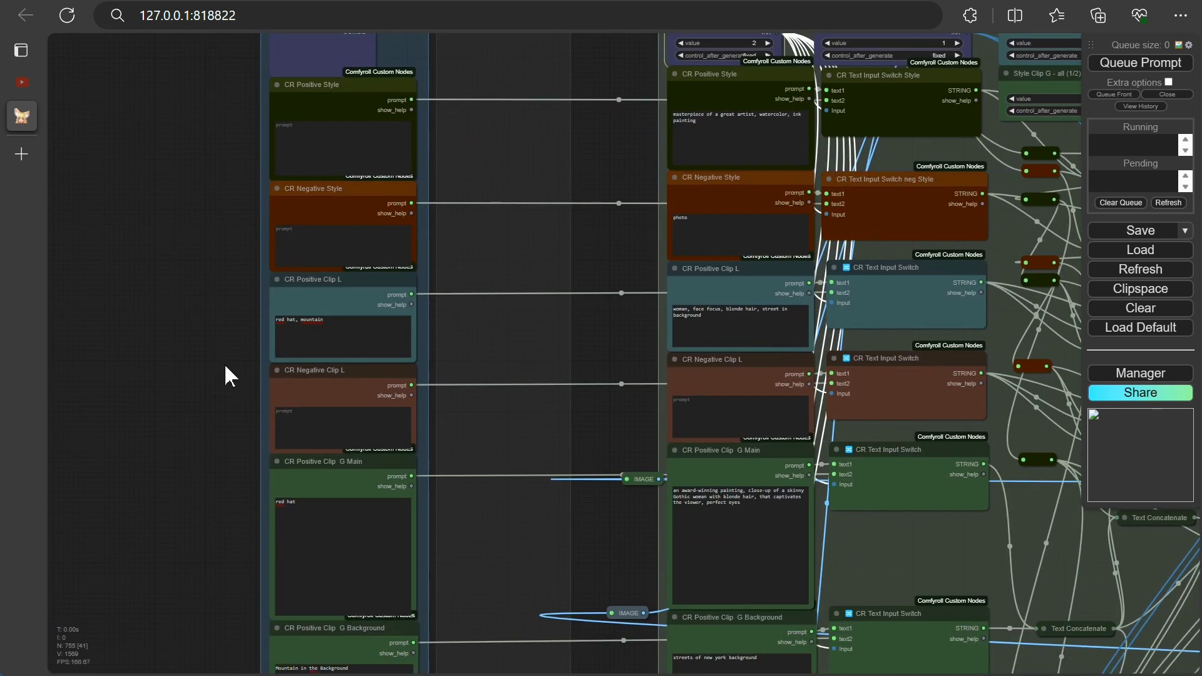
scroll(224, 363, up, 8)
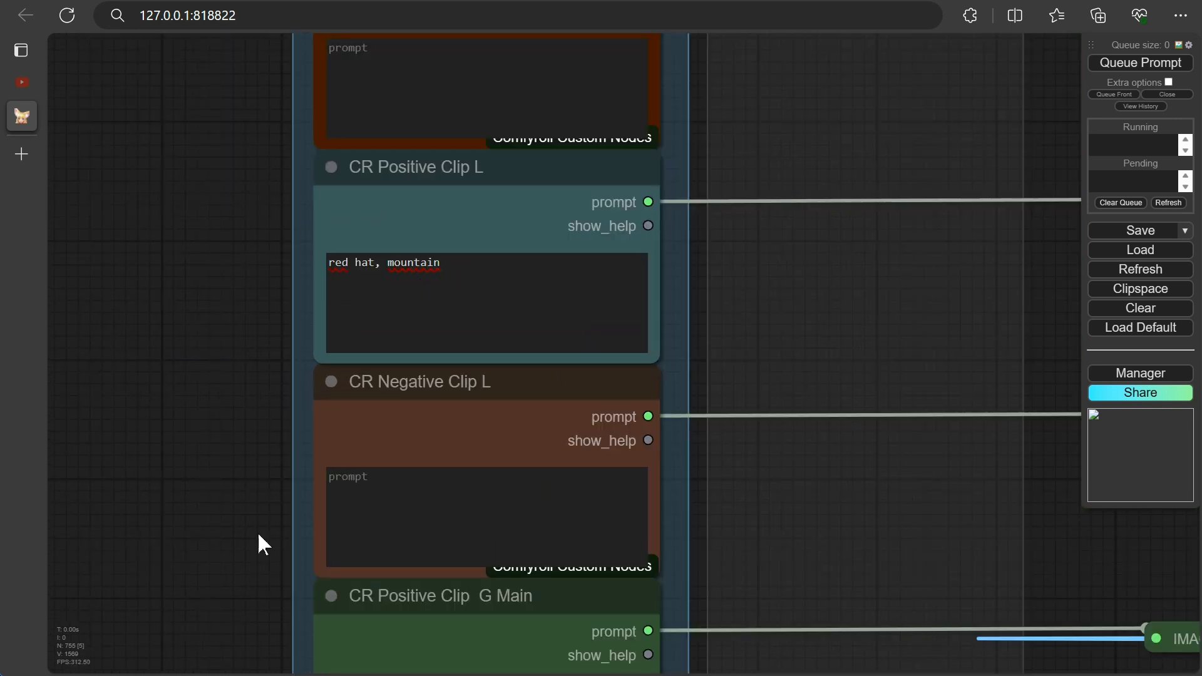
drag(234, 568, 167, 220)
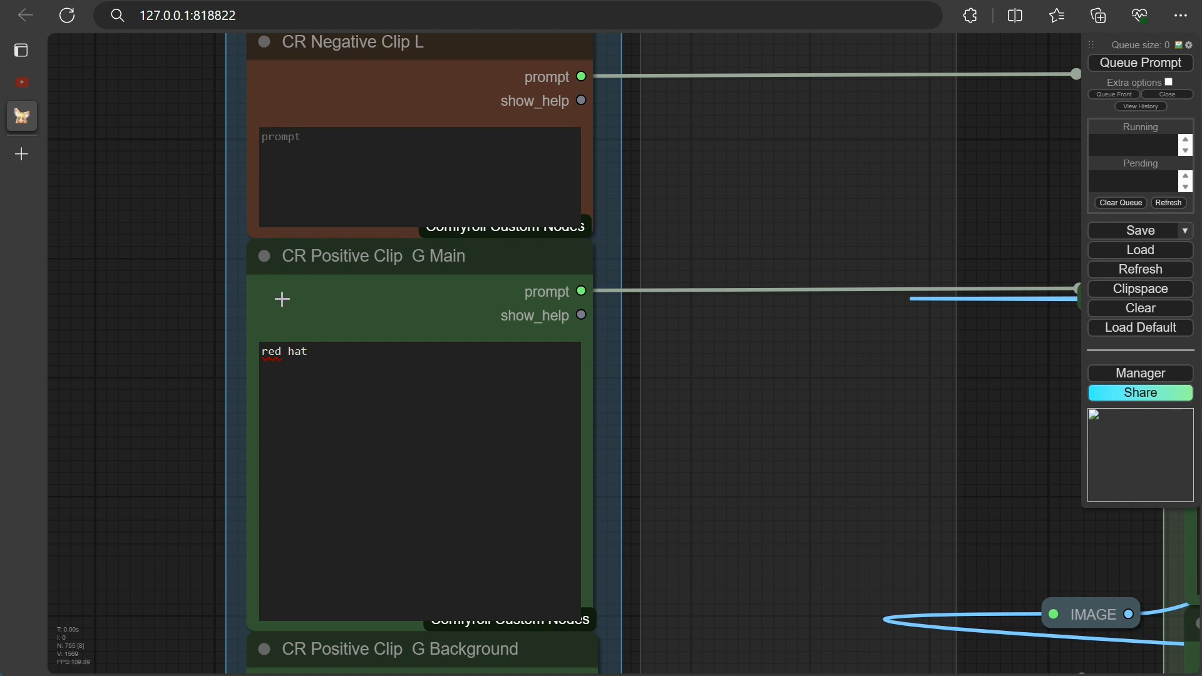
drag(163, 514, 156, 238)
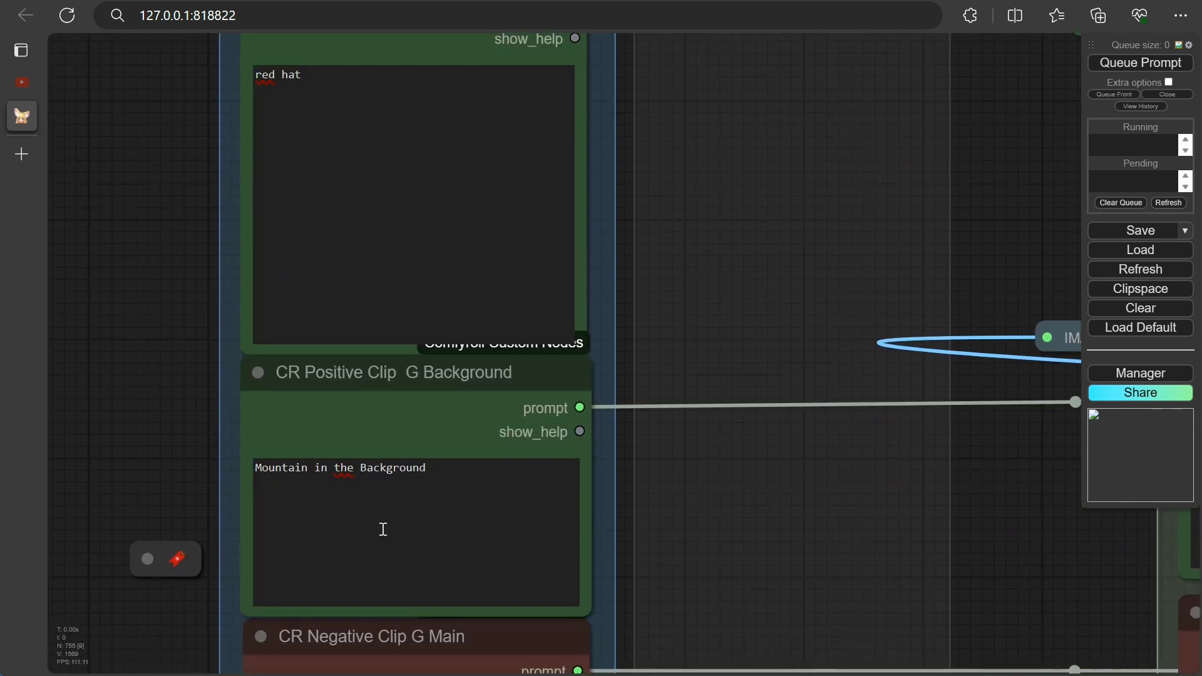
scroll(773, 307, down, 4)
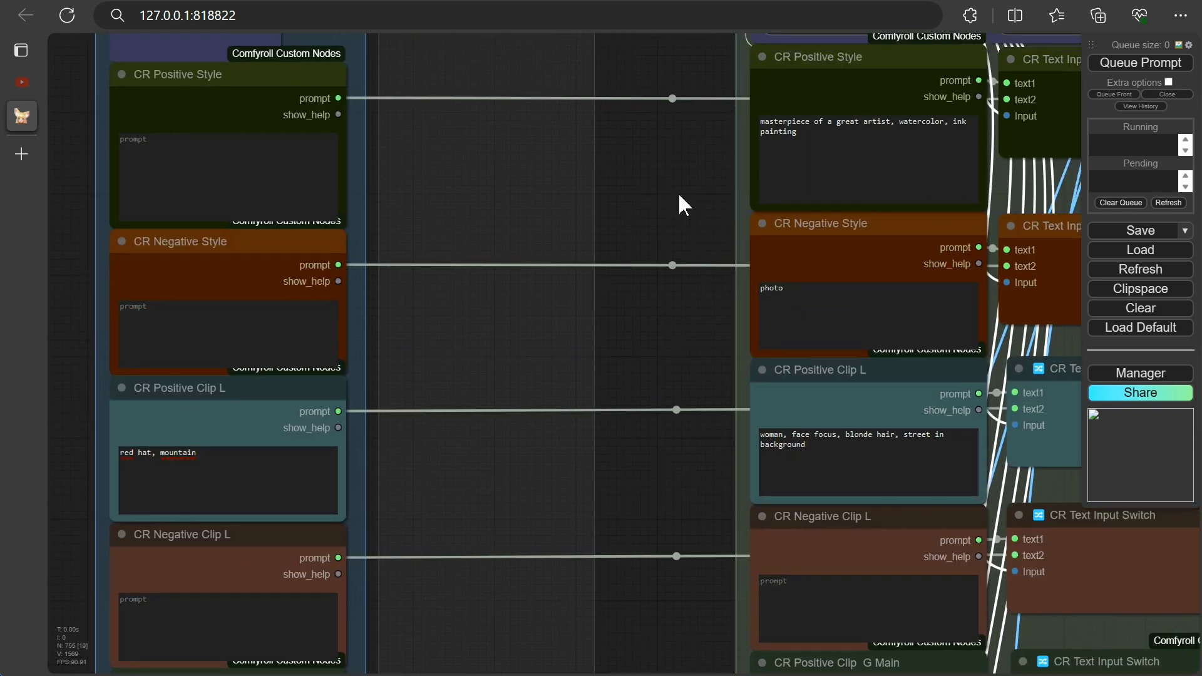
- Queue the prompt to generate an image from the second prompt group
drag(678, 193, 549, 643)
drag(542, 206, 326, 174)
scroll(580, 201, down, 5)
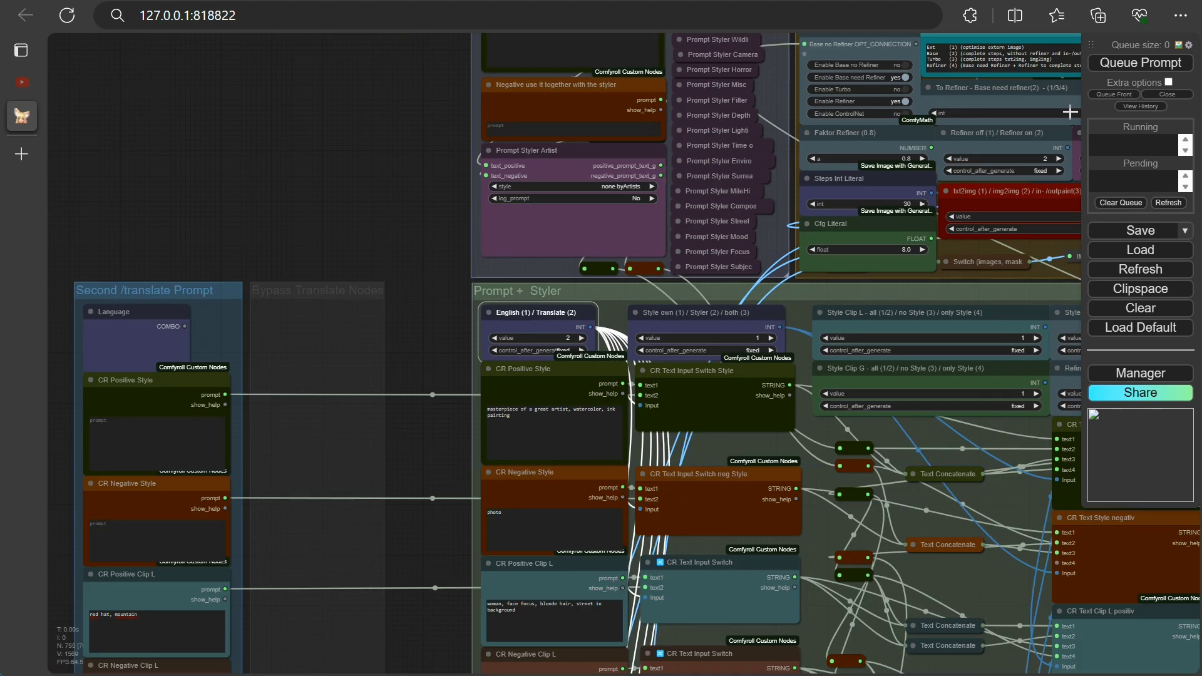
click(1136, 72)
- Check the combined positive prompts in the textDebug Clip L pos and Clip G pos nodes
scroll(401, 309, down, 10)
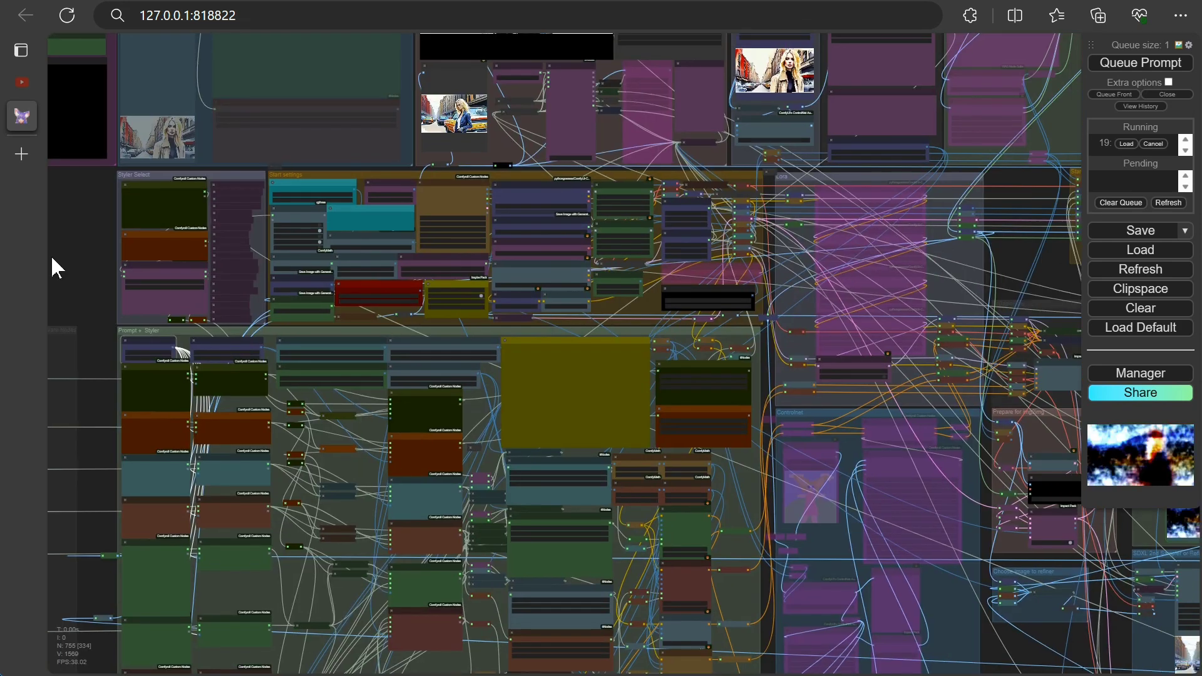
scroll(568, 572, up, 10)
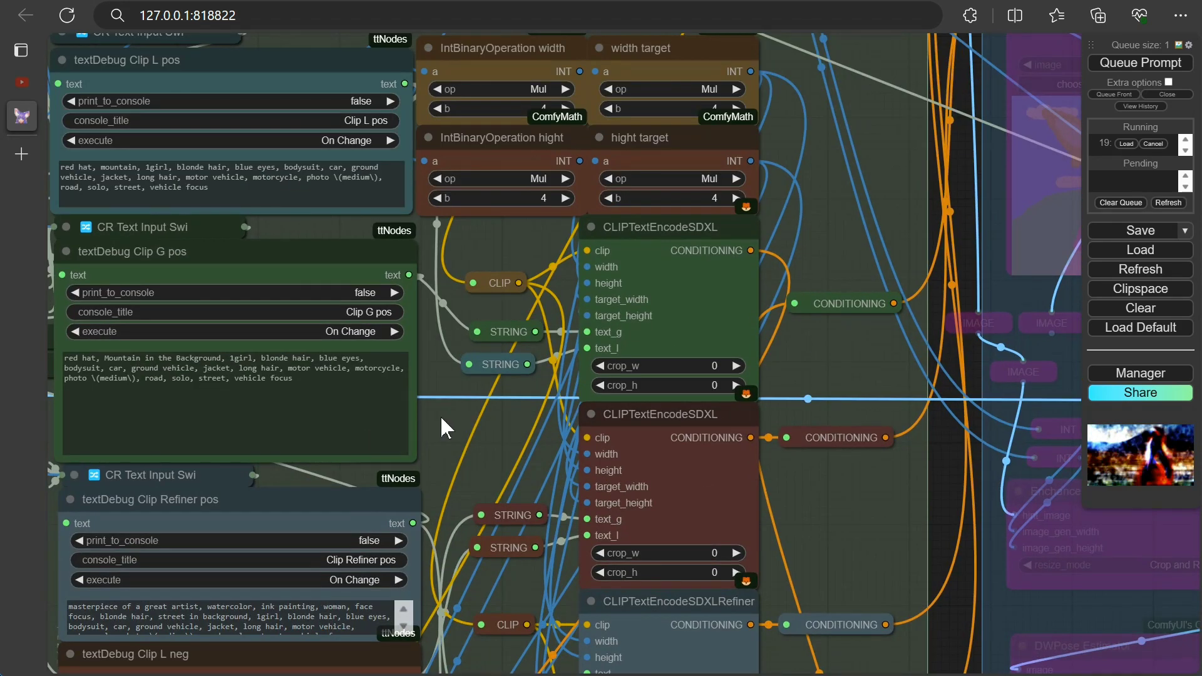
drag(440, 415, 736, 536)
scroll(417, 323, up, 5)
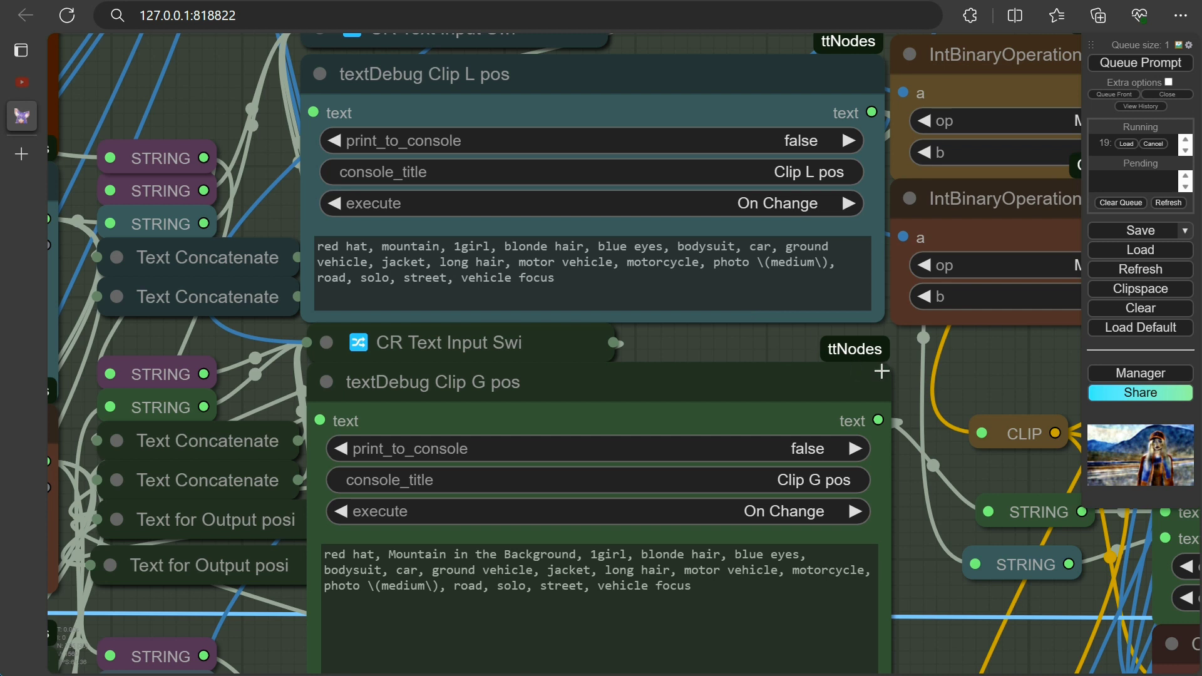
scroll(949, 362, down, 3)
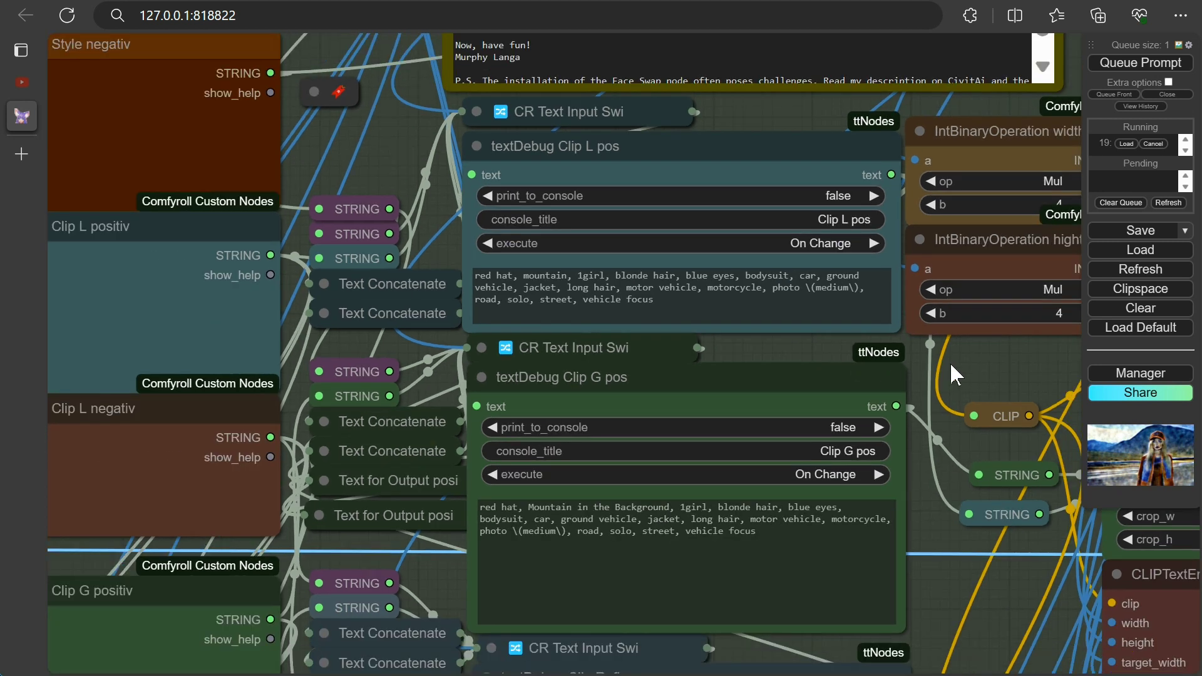
- Examine the KSampler and Preview Image results in the SDXL Sampler Base txt2img need Refiner group
drag(1004, 365, 428, 311)
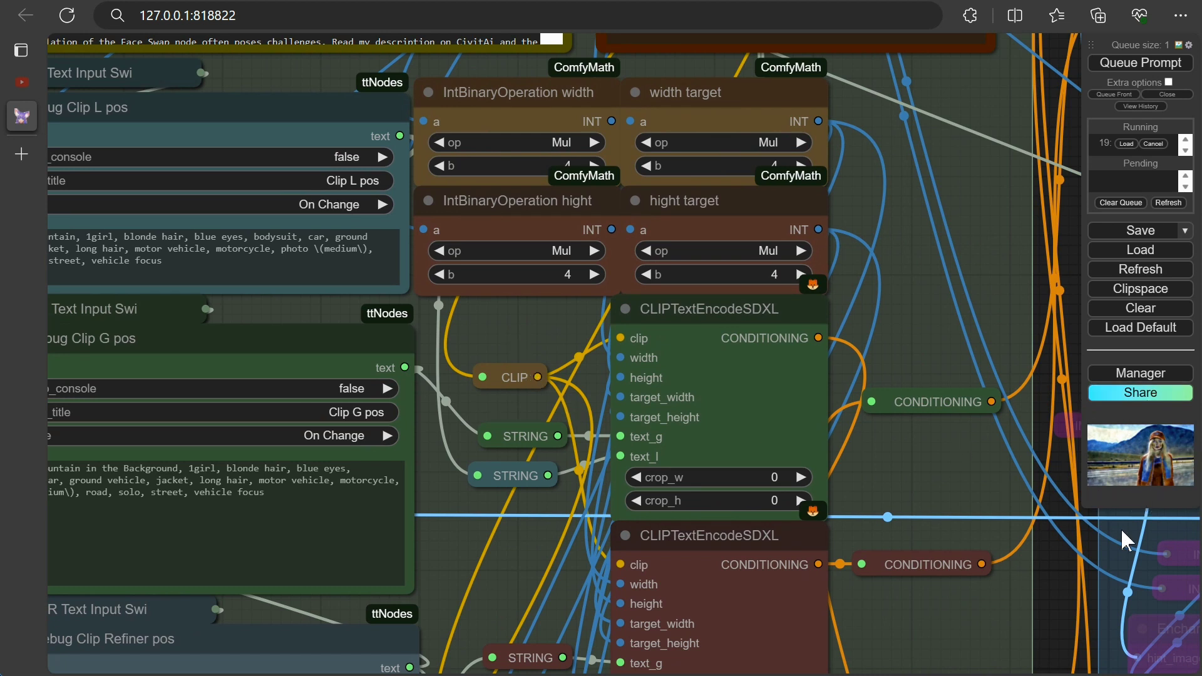
drag(933, 315, 492, 438)
drag(848, 494, 403, 364)
scroll(403, 365, up, 2)
scroll(403, 364, up, 1)
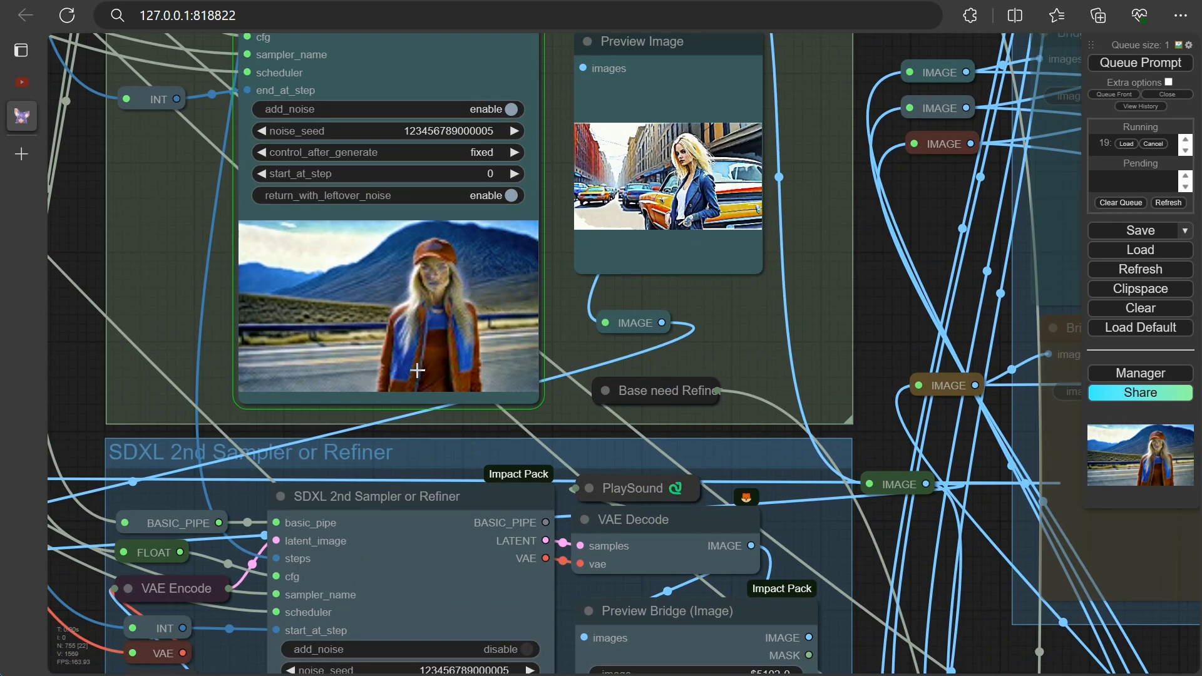
scroll(519, 359, up, 1)
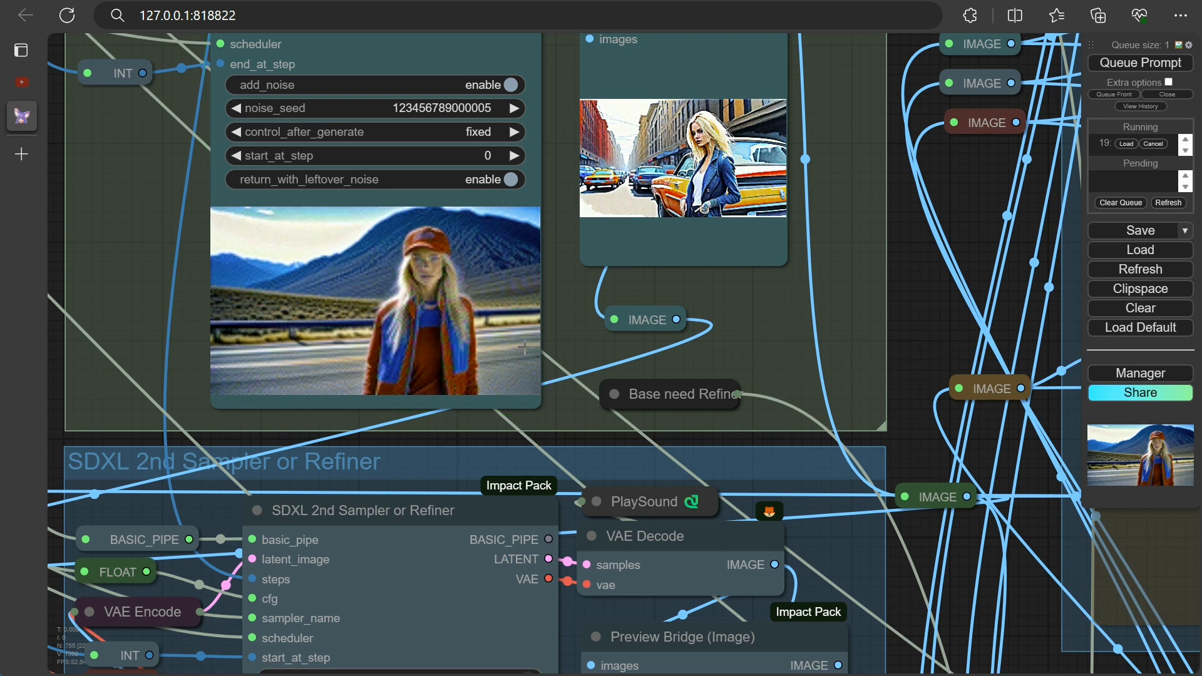
scroll(749, 287, up, 5)
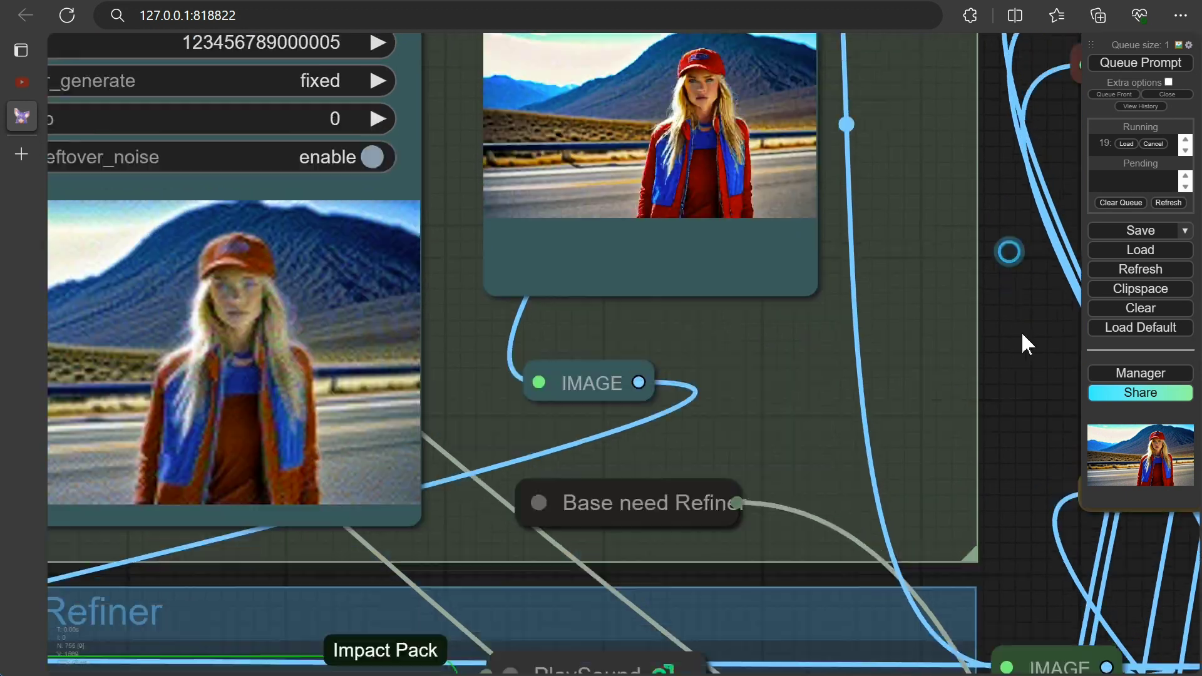
scroll(1007, 501, down, 2)
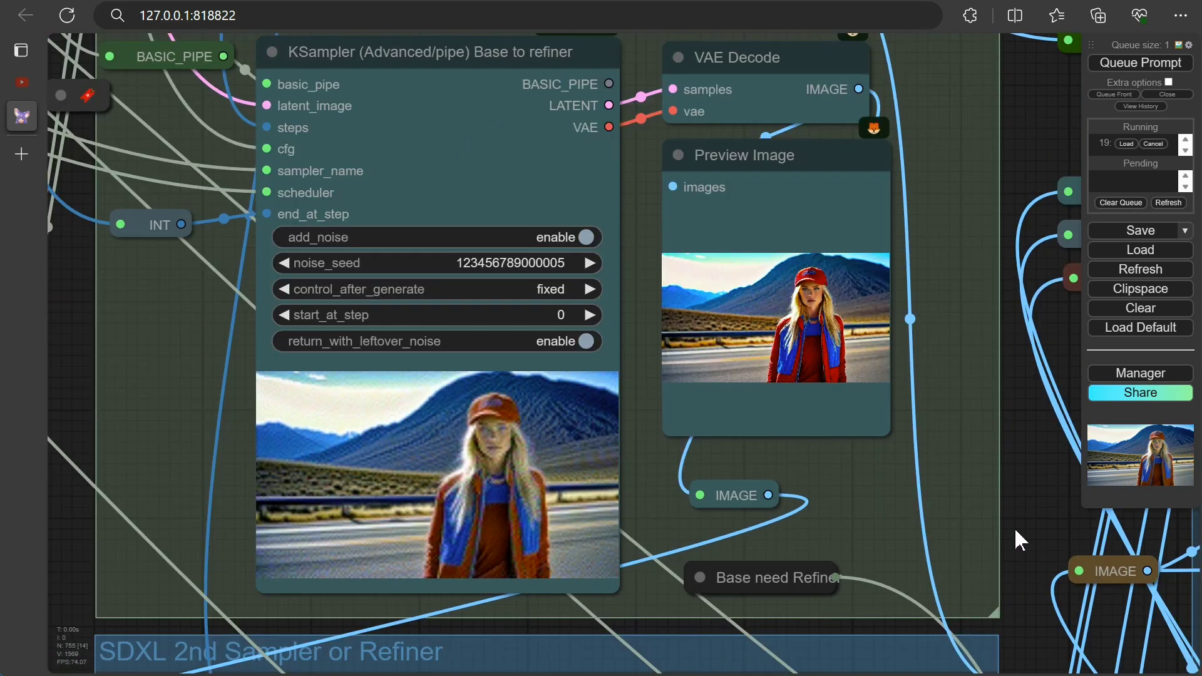
- Compare the sampler preview with the refined image in the SDXL 2nd Sampler or Refiner group's Preview Bridge
drag(1014, 537, 1014, 163)
drag(867, 494, 814, 319)
drag(863, 532, 818, 494)
scroll(819, 494, up, 1)
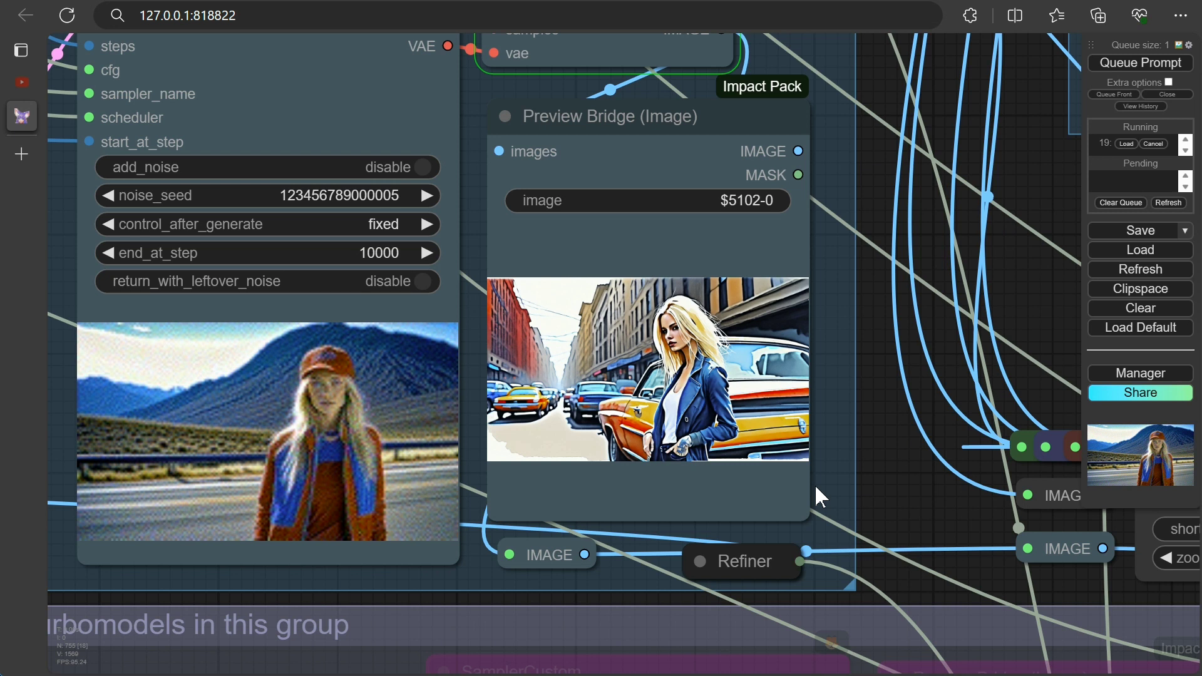
scroll(782, 462, up, 3)
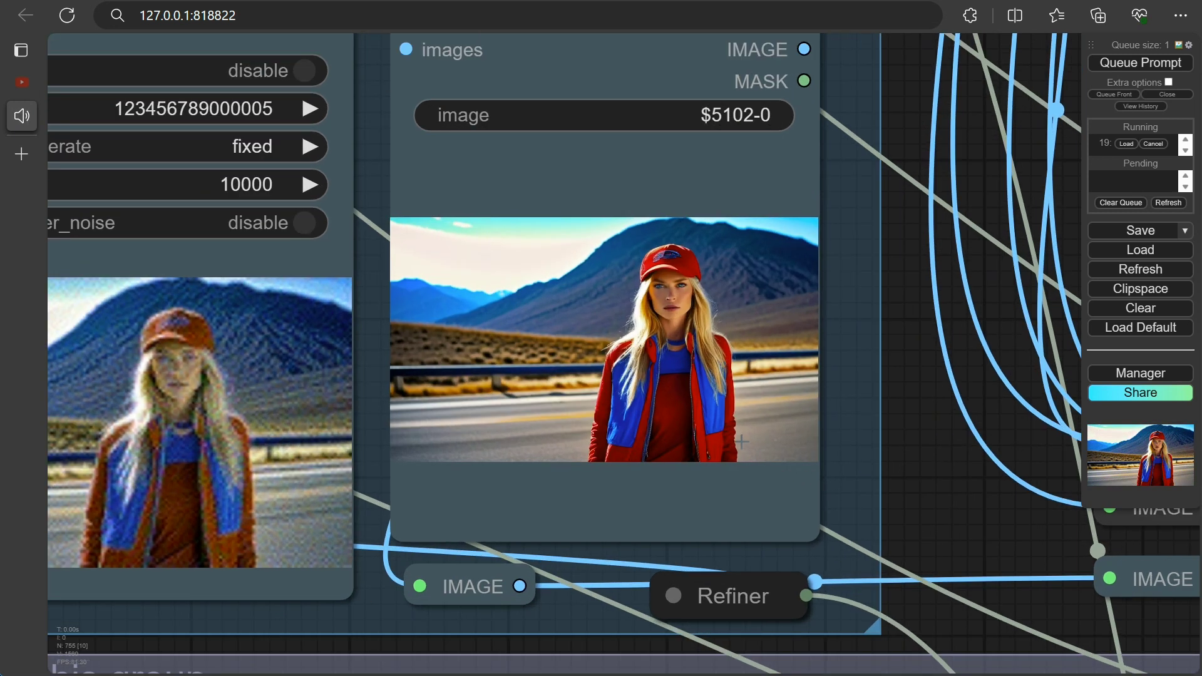
scroll(741, 441, up, 4)
scroll(741, 441, down, 8)
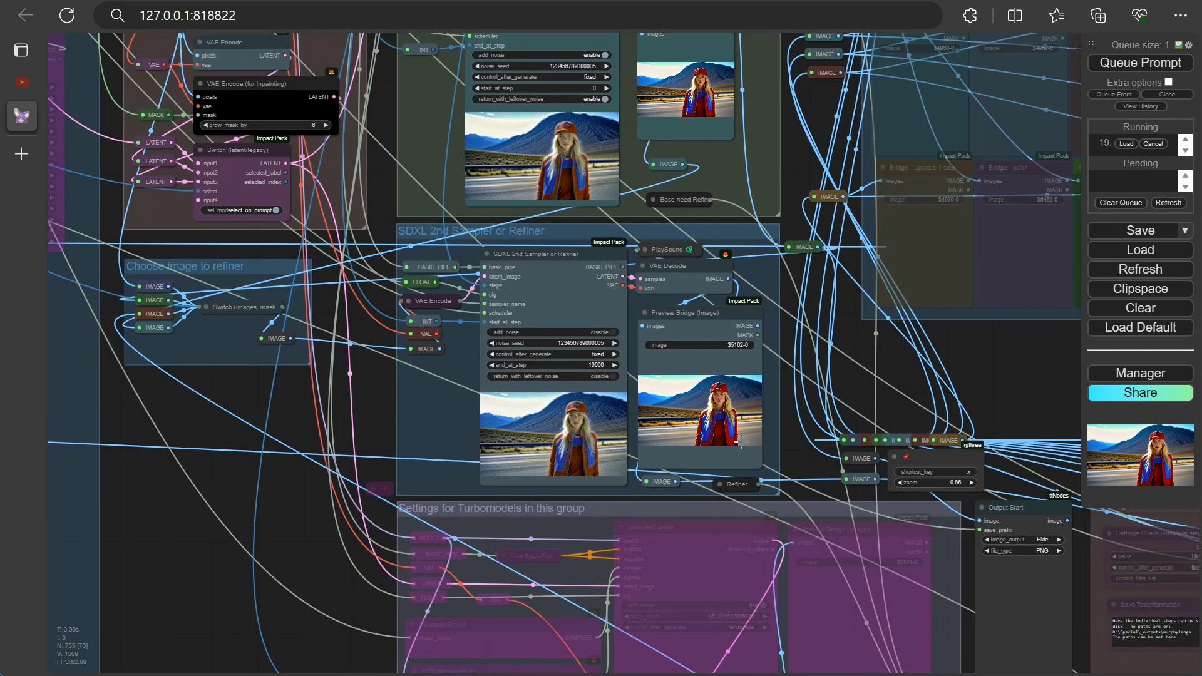
- Examine the finished image and its listed prompts in the Finish Output Settings group
scroll(735, 436, down, 10)
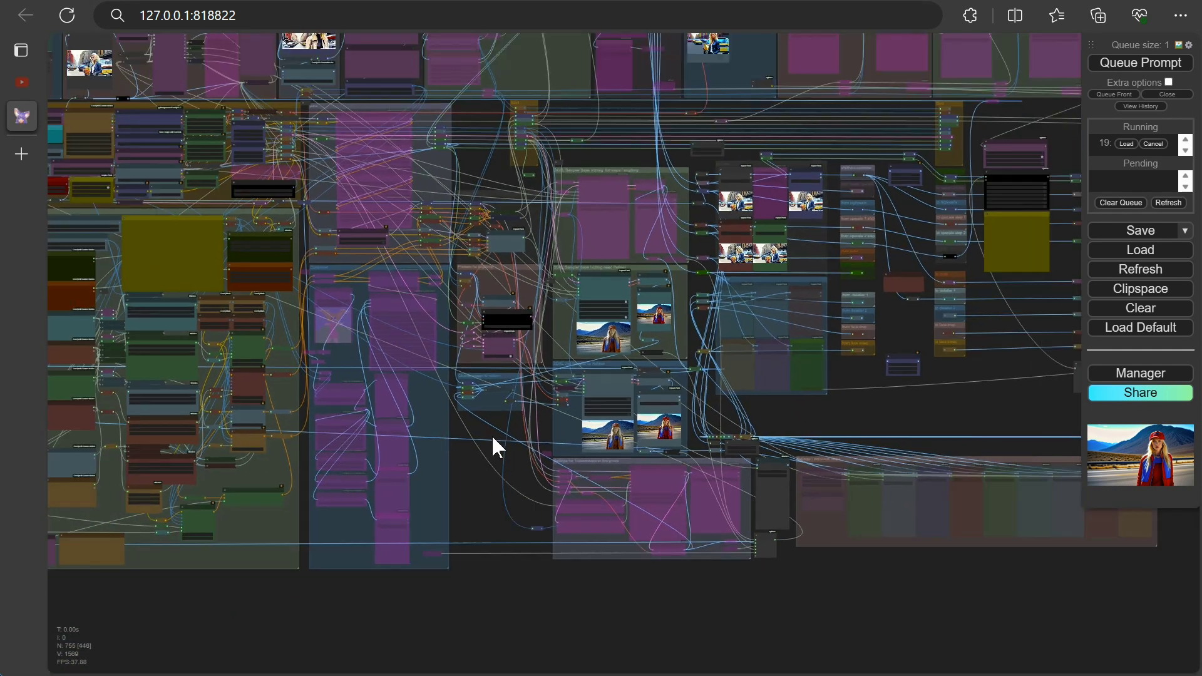
drag(491, 448, 545, 539)
scroll(549, 550, up, 6)
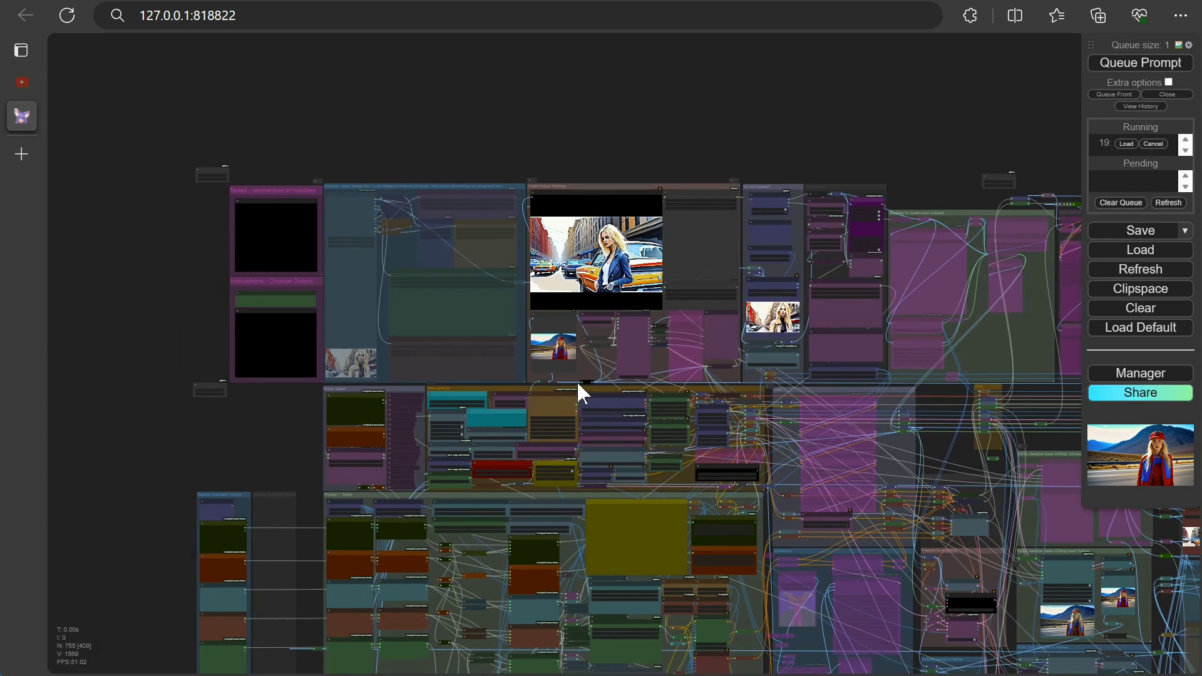
scroll(588, 390, up, 2)
scroll(586, 382, up, 4)
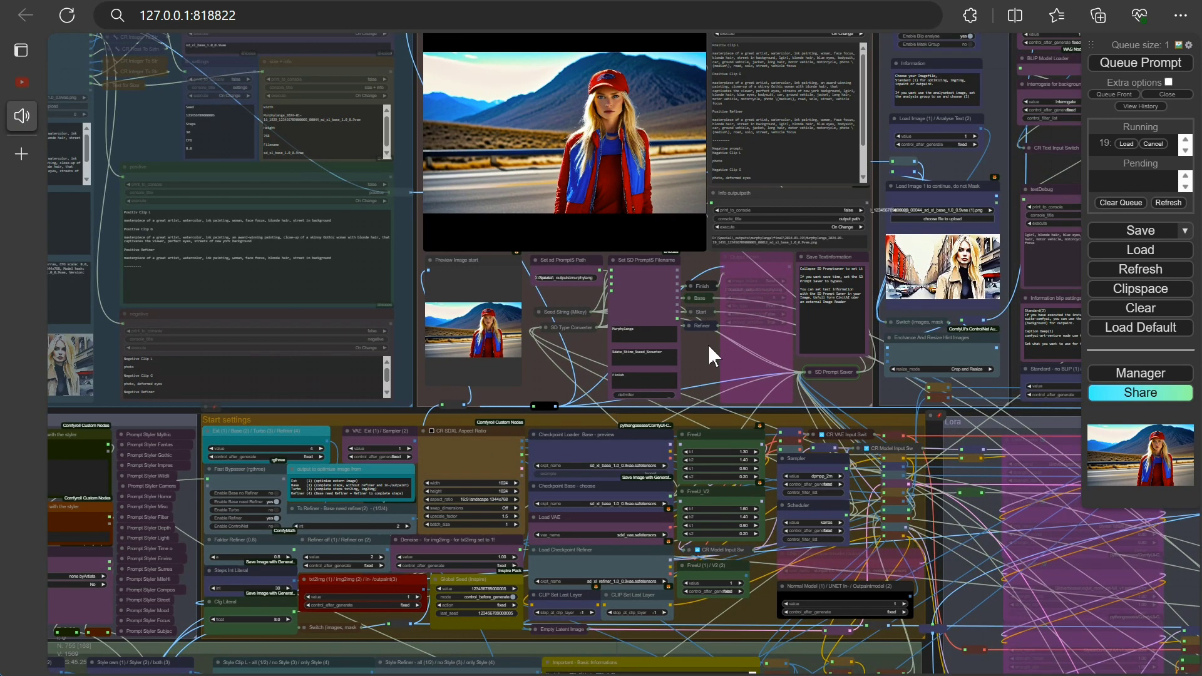
drag(702, 385, 698, 433)
scroll(649, 292, up, 5)
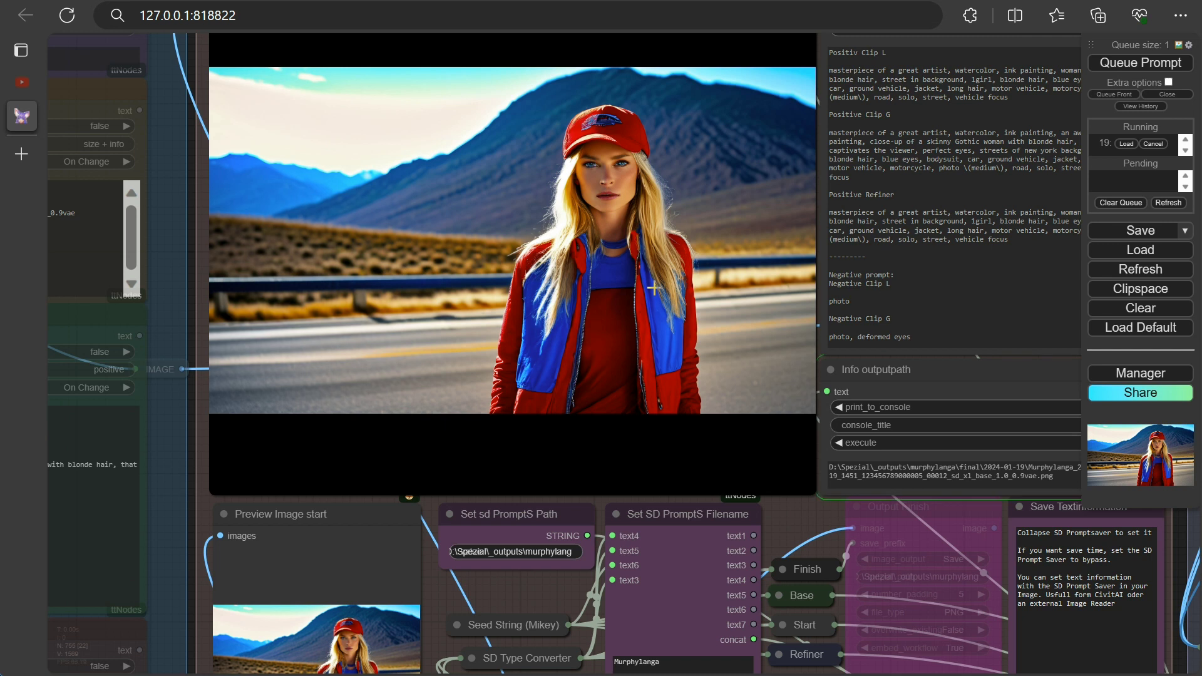
scroll(654, 288, down, 1)
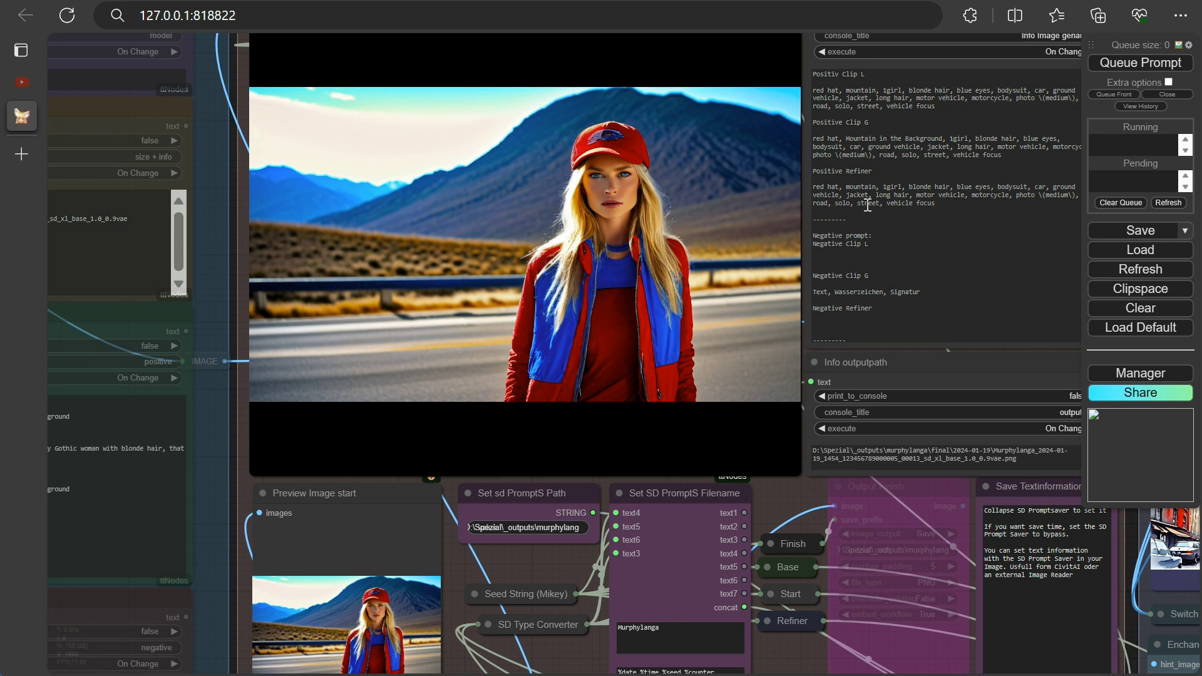
scroll(693, 344, down, 8)
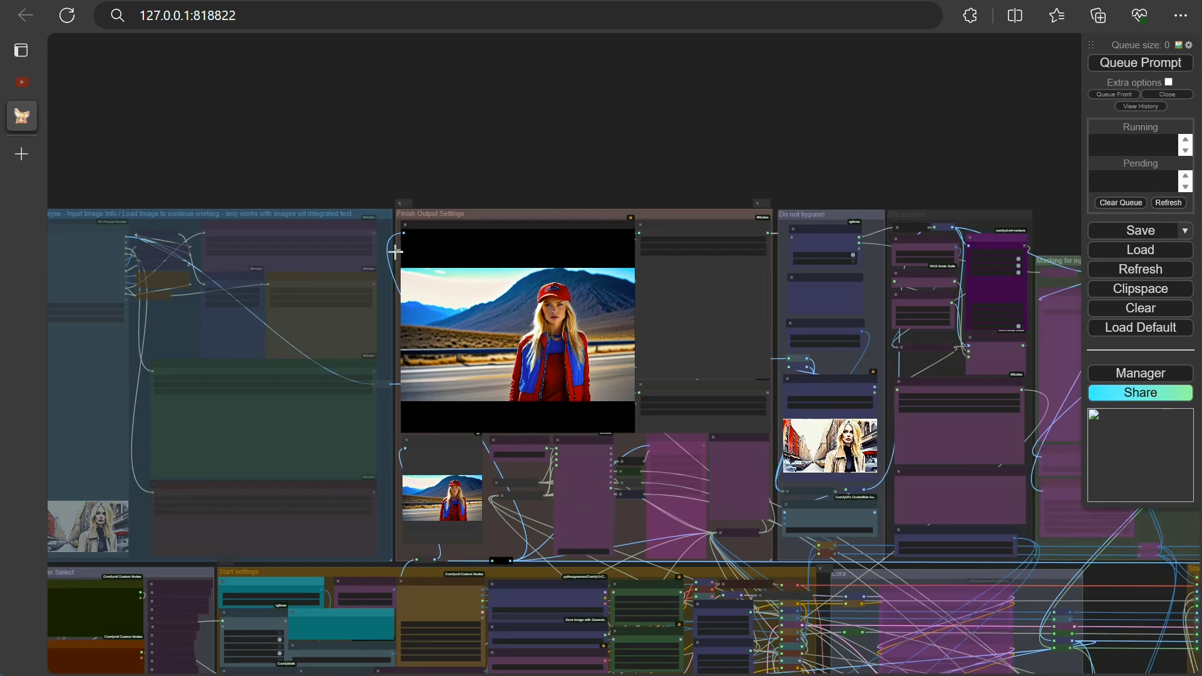
- Move the text "masterpiece of a great artist, watercolor, ink painting" from CR Positive Style into the "Positive use it together with the styler" node
scroll(240, 489, up, 10)
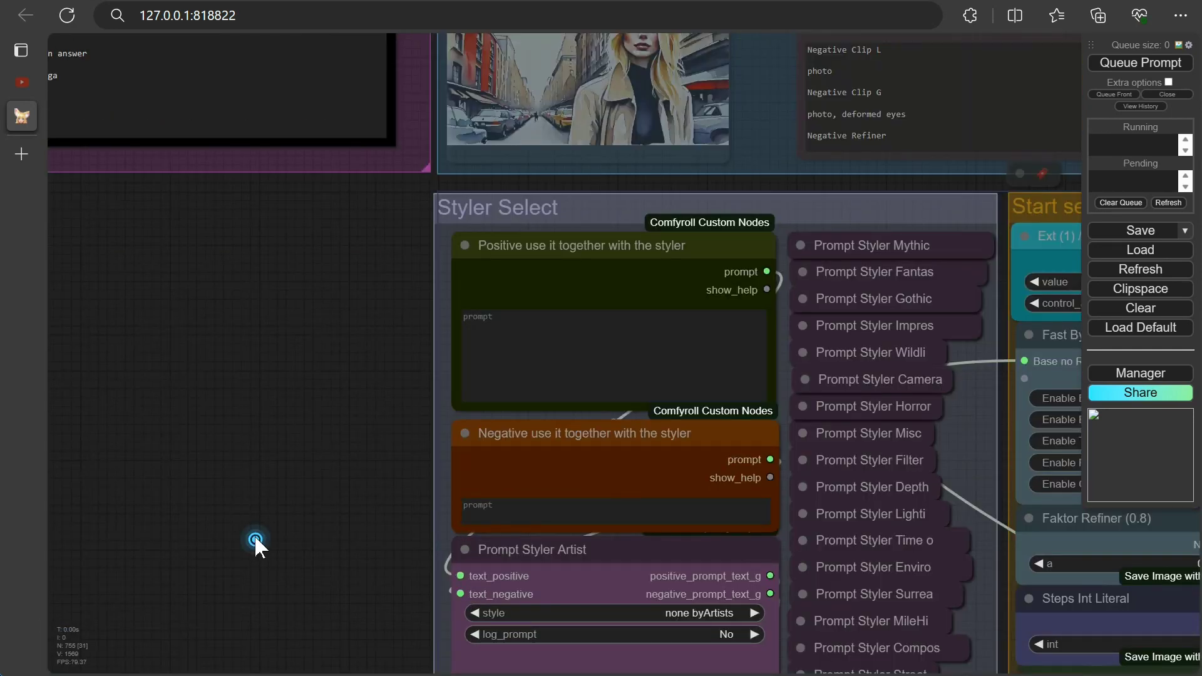
drag(254, 543, 205, 126)
drag(337, 473, 344, 383)
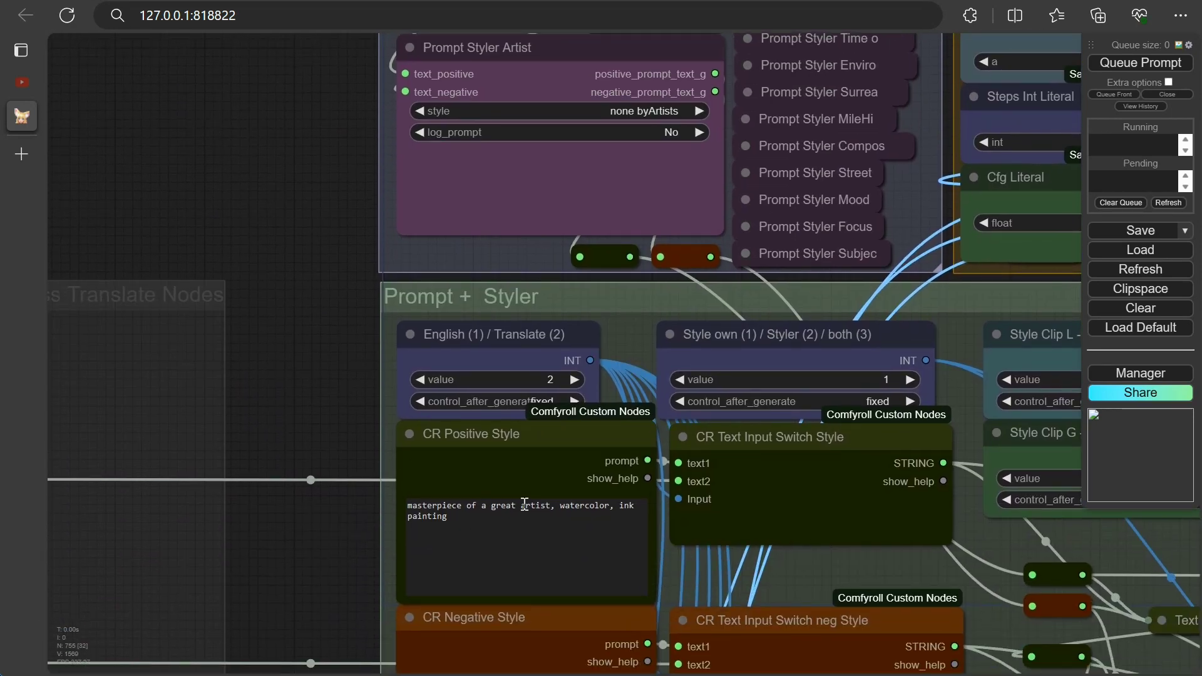
click(446, 513)
drag(459, 522, 388, 497)
key(ctrl+c)
key(BackSpace)
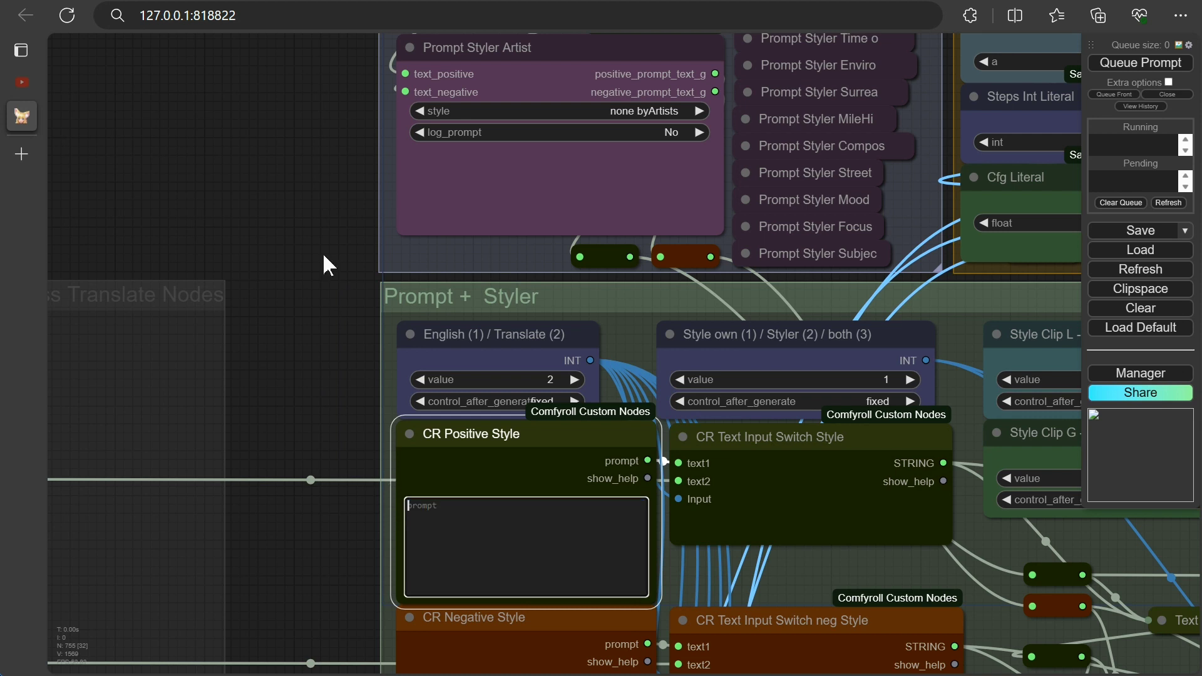
scroll(309, 500, up, 6)
click(419, 236)
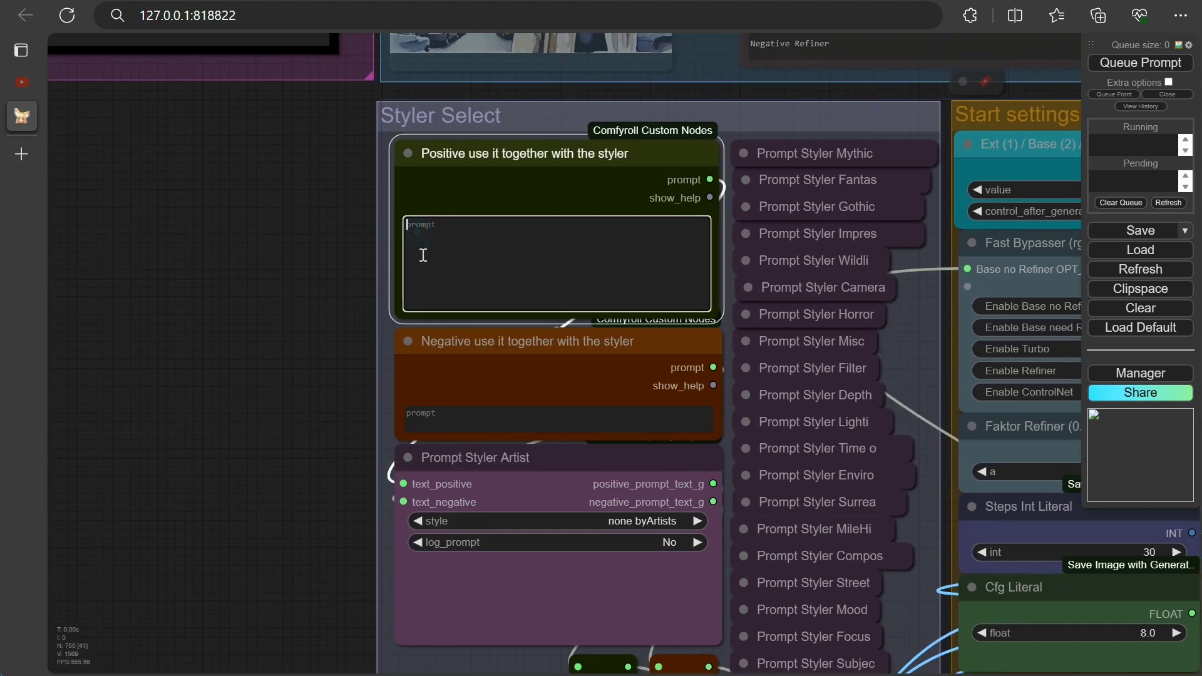
key(ctrl+v)
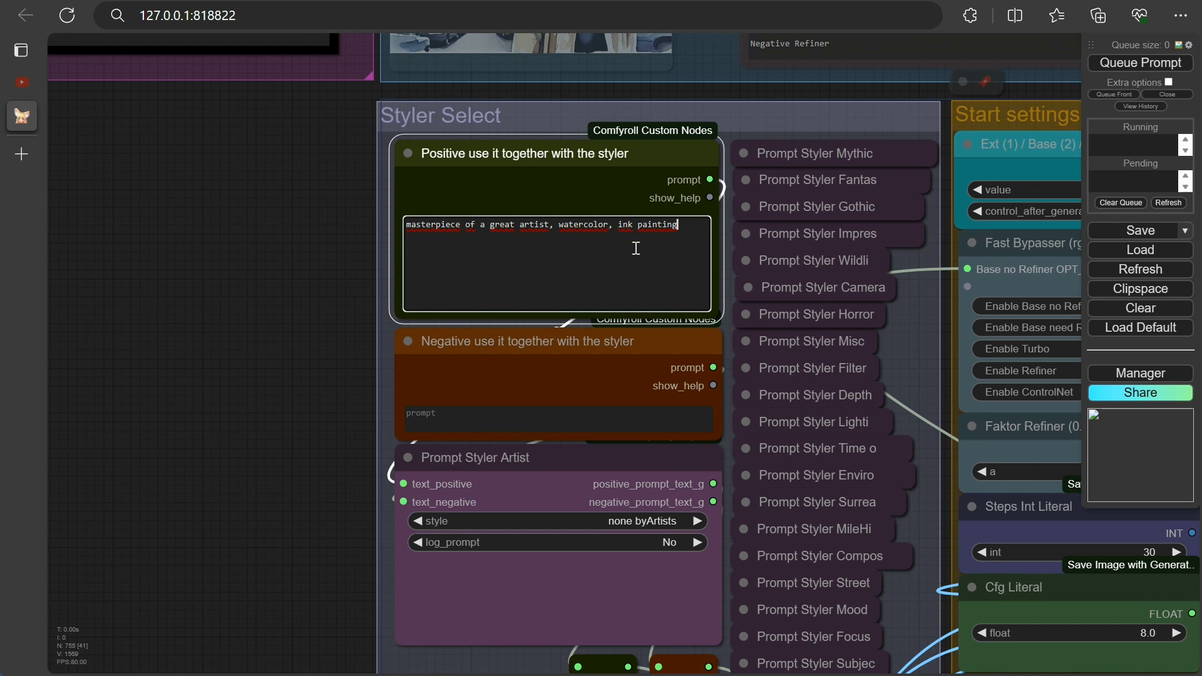
- Set the style of the Prompt Styler Artist node to Abigail Larson
drag(287, 449, 290, 256)
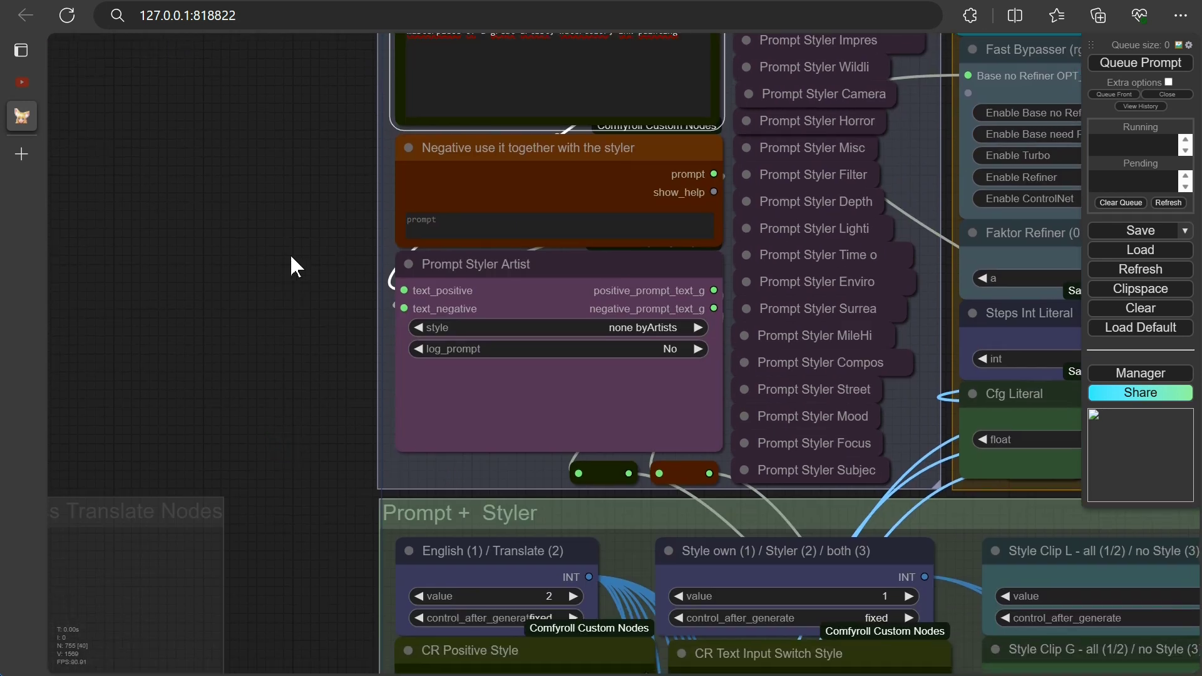
click(519, 327)
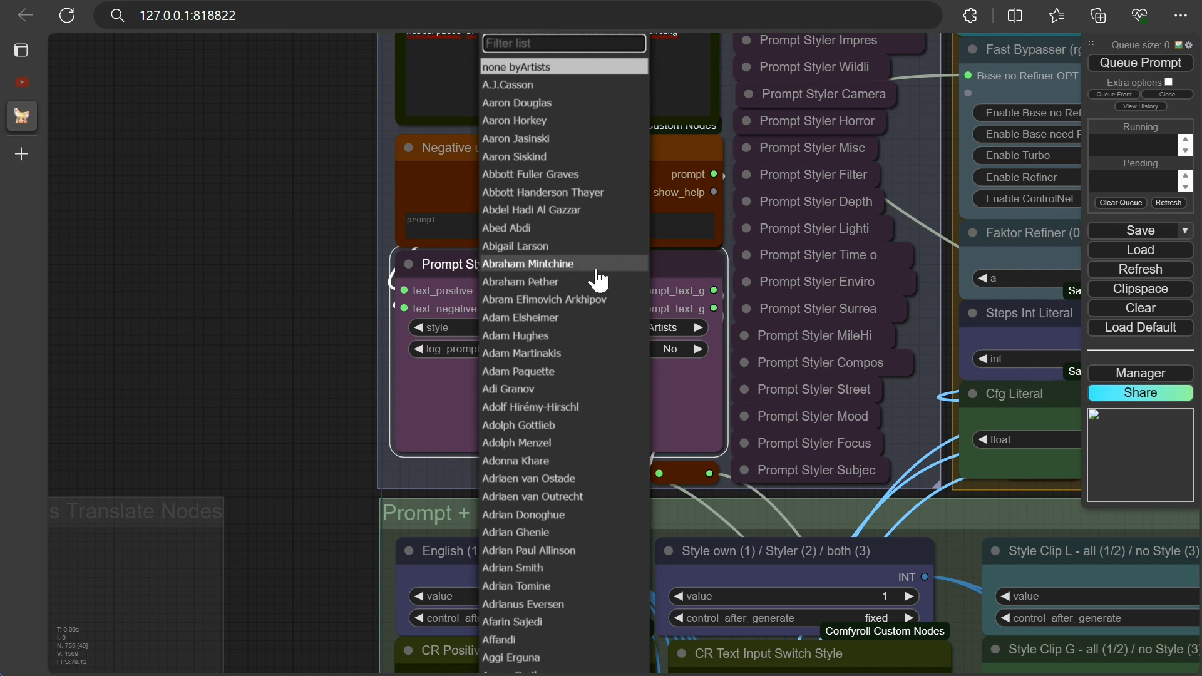
click(537, 246)
scroll(476, 373, down, 8)
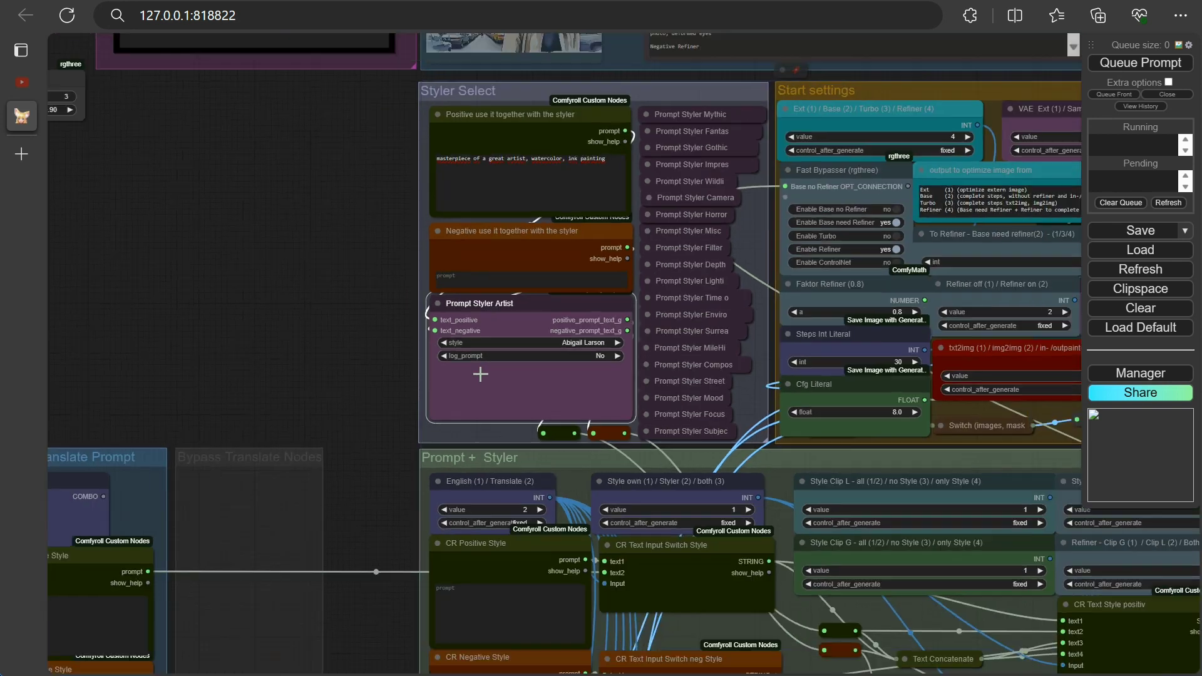
- Try generating with the artist style, check the positive prompts in the textDebug nodes, and cancel the run
scroll(393, 317, down, 1)
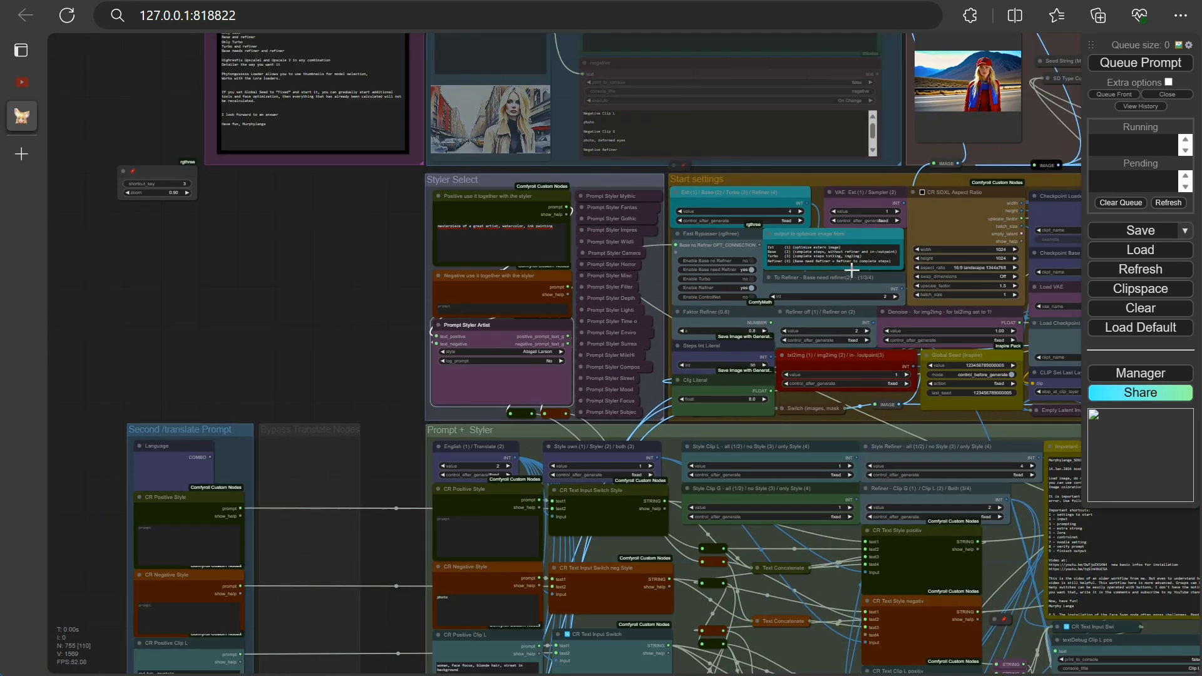
click(1117, 66)
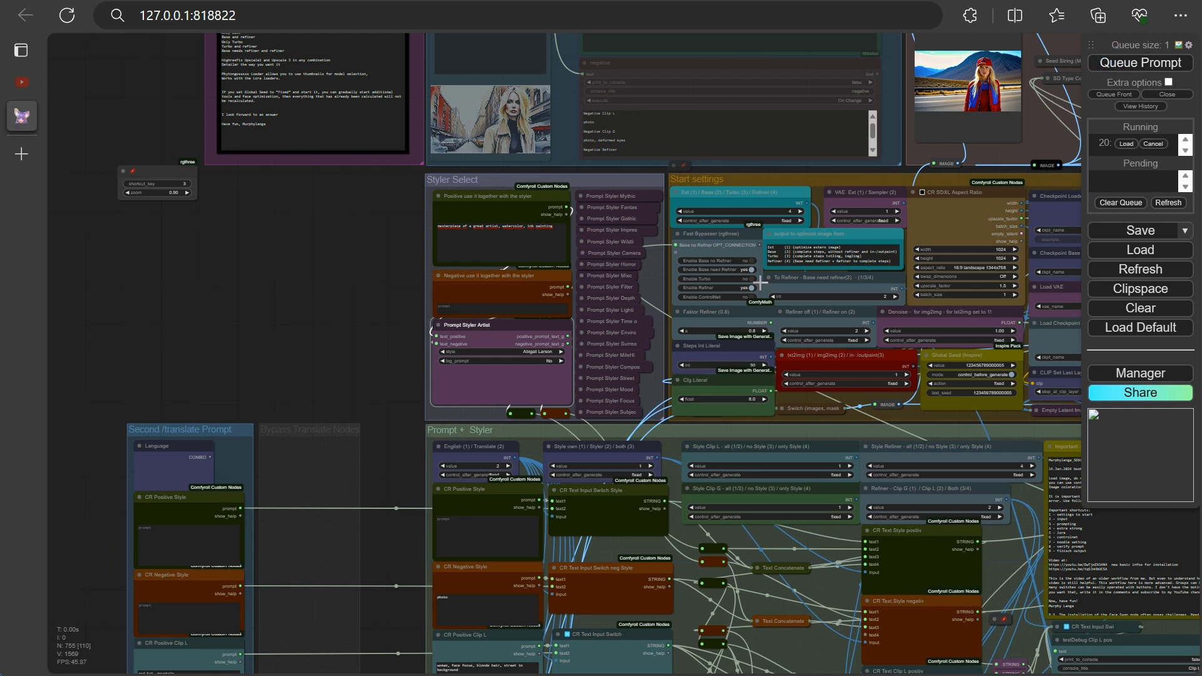
scroll(638, 389, down, 5)
drag(491, 372, 148, 336)
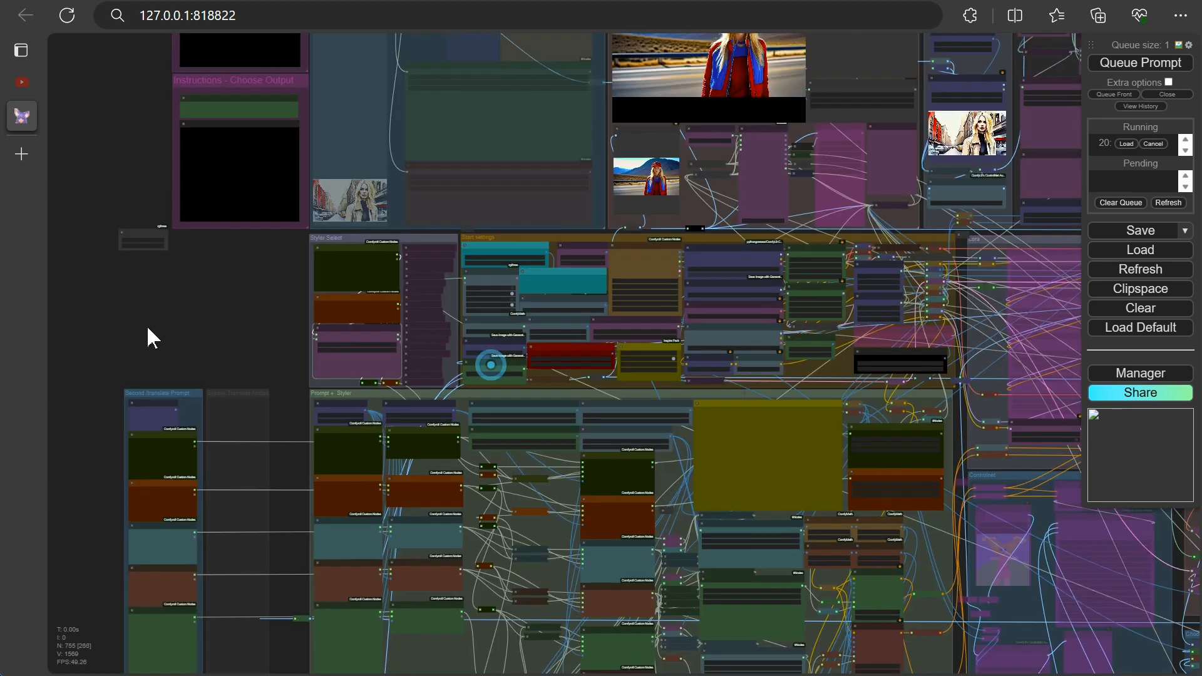
scroll(401, 463, up, 8)
scroll(568, 572, up, 10)
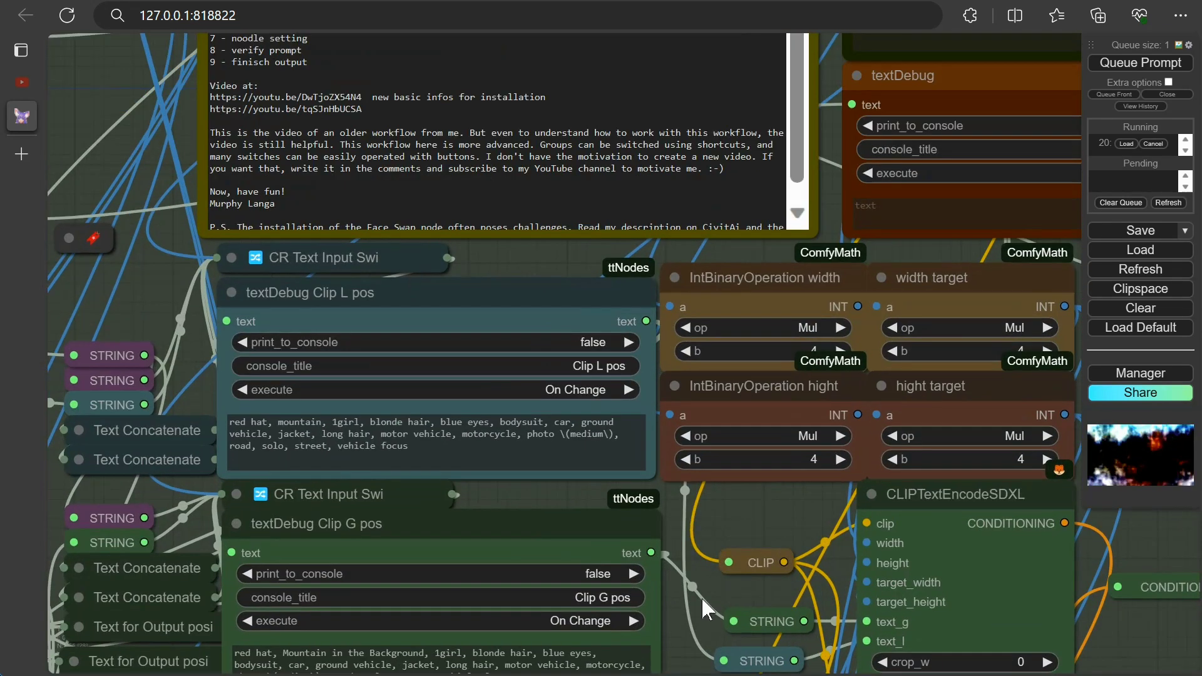
drag(682, 599, 677, 328)
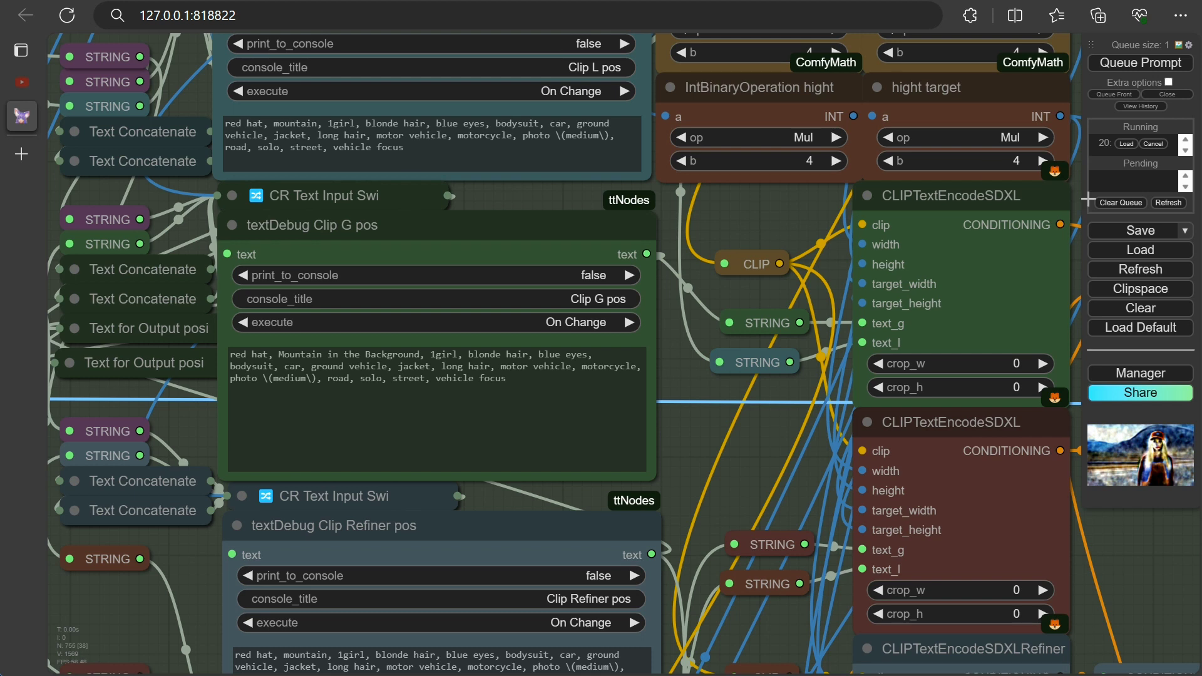
click(1154, 144)
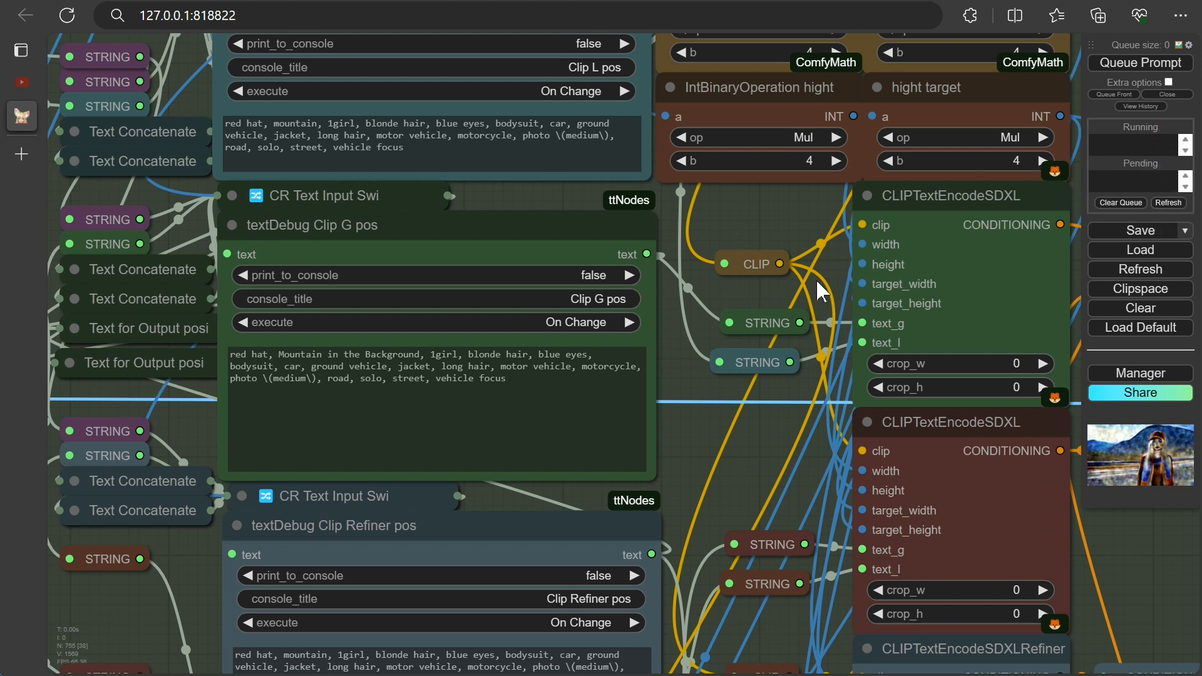
- Set the Style own (1) / Styler (2) / both (3) value to 3 in the Prompt + Styler group
scroll(789, 293, down, 4)
scroll(833, 519, down, 3)
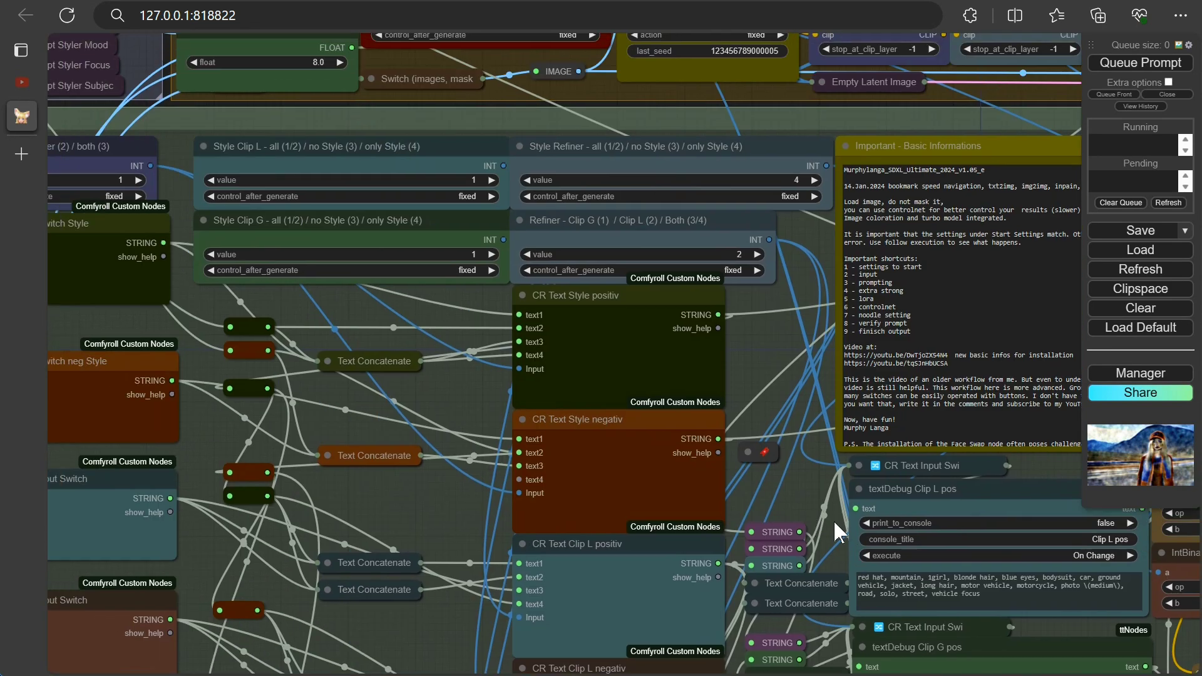
drag(832, 519, 356, 457)
scroll(481, 367, up, 5)
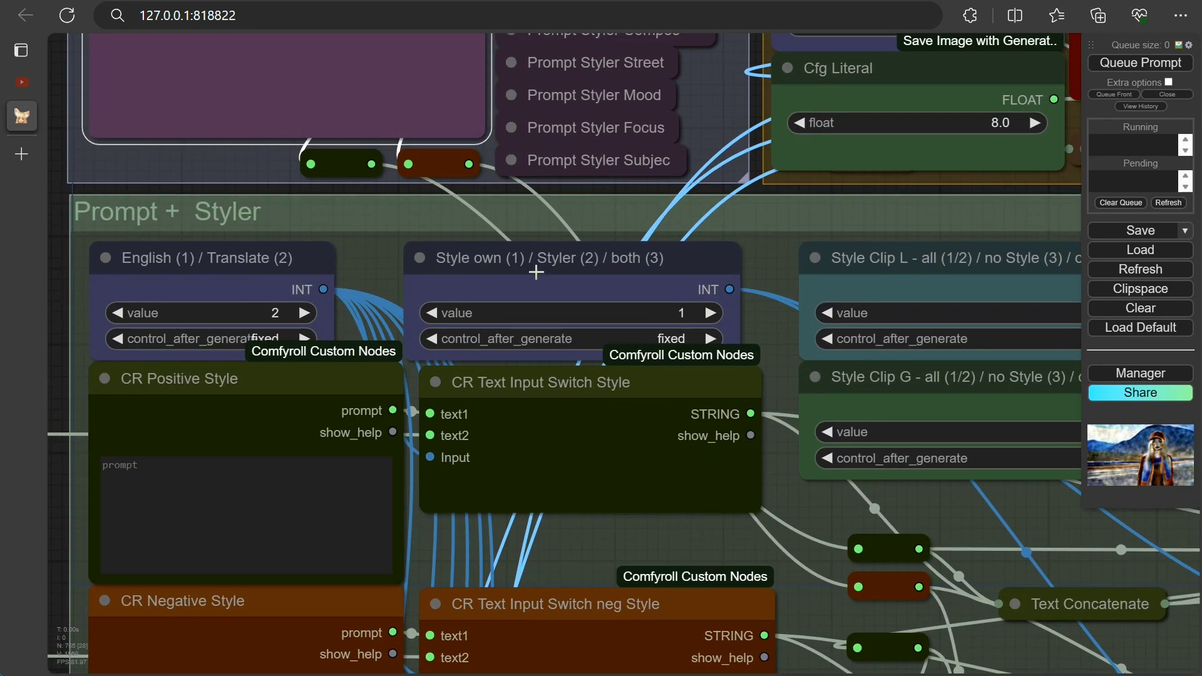
scroll(408, 309, down, 3)
scroll(569, 379, up, 4)
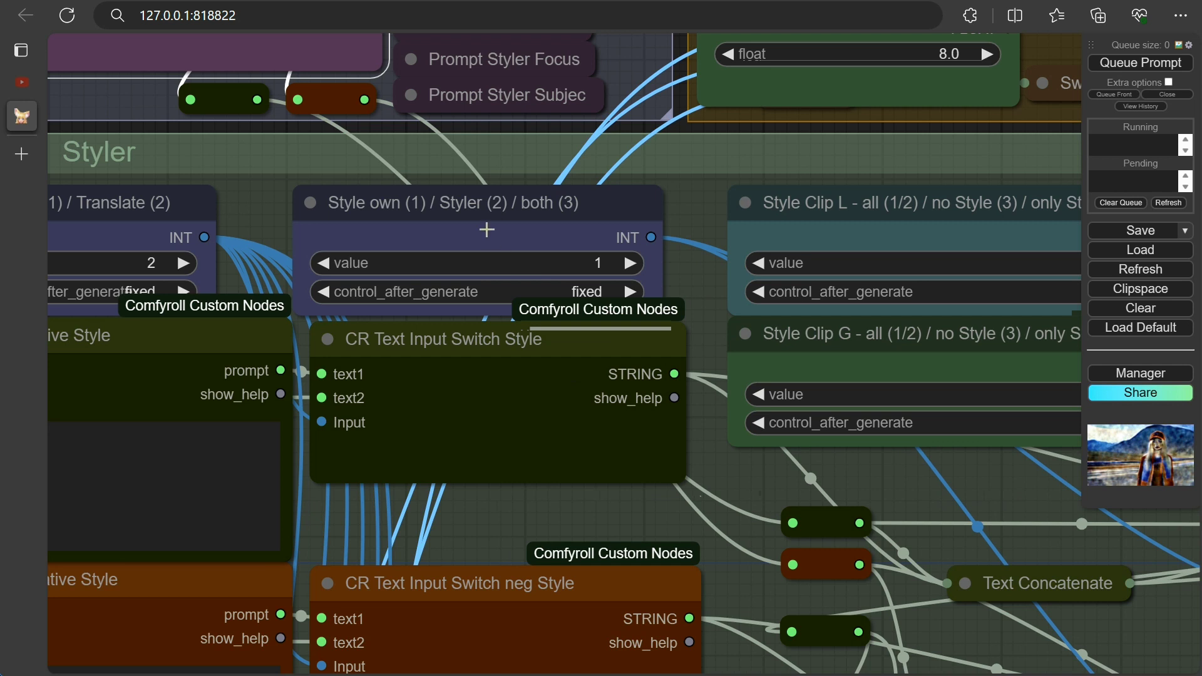
click(635, 266)
scroll(632, 275, down, 3)
drag(211, 191, 250, 357)
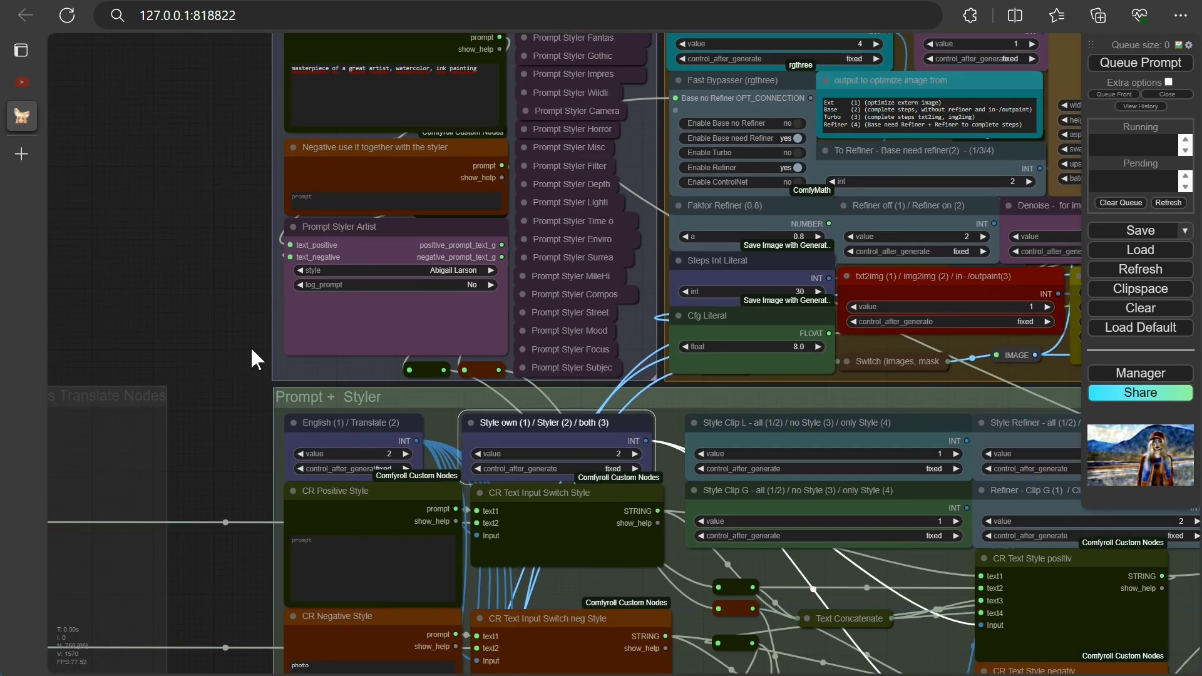
drag(166, 300, 313, 472)
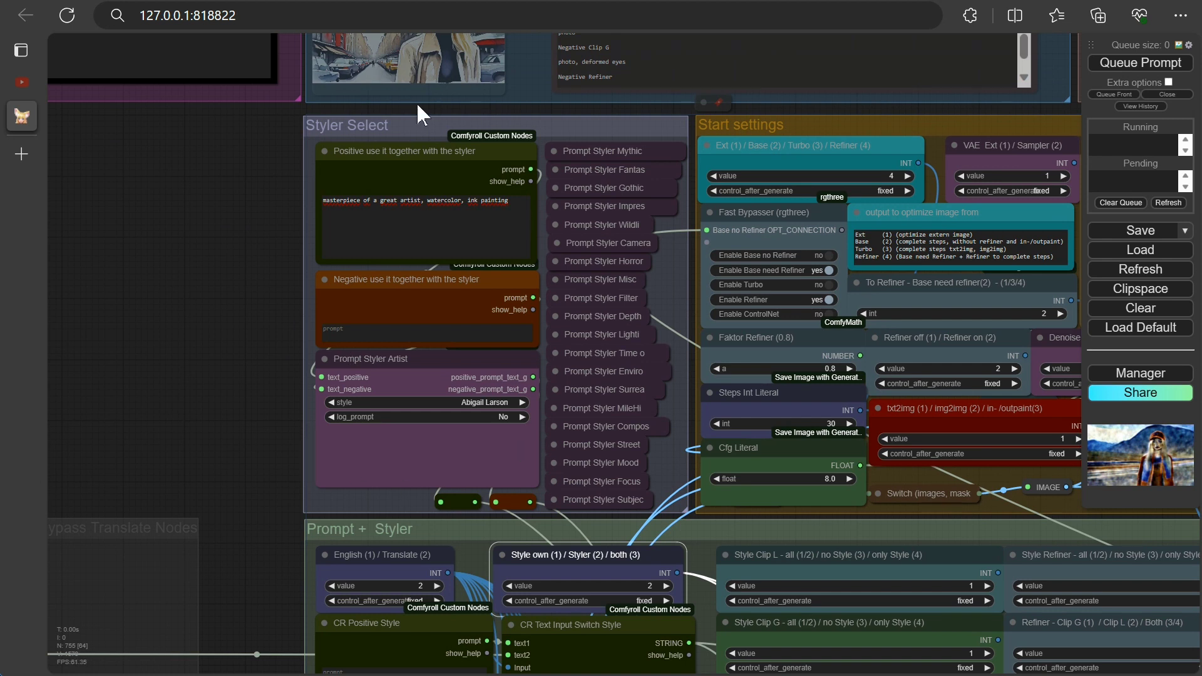
drag(247, 392, 141, 252)
click(560, 445)
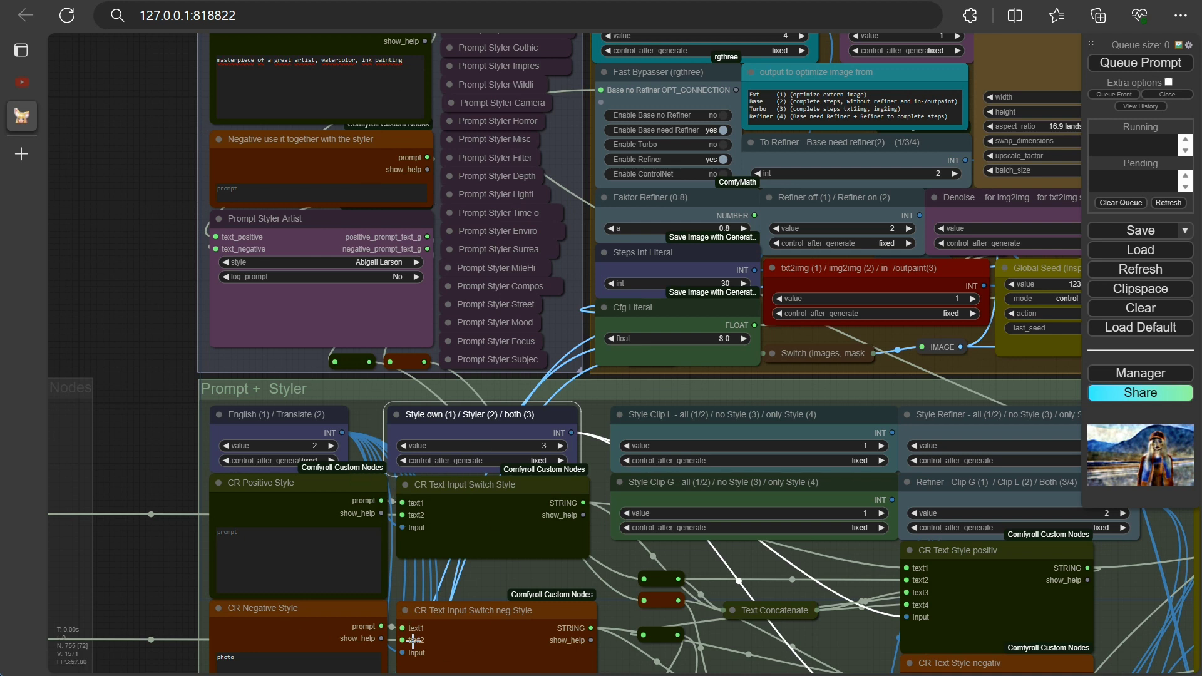
- Queue the prompt and check the combined positive prompts in the textDebug Clip L pos and Clip G pos nodes
click(1136, 64)
drag(744, 578, 303, 422)
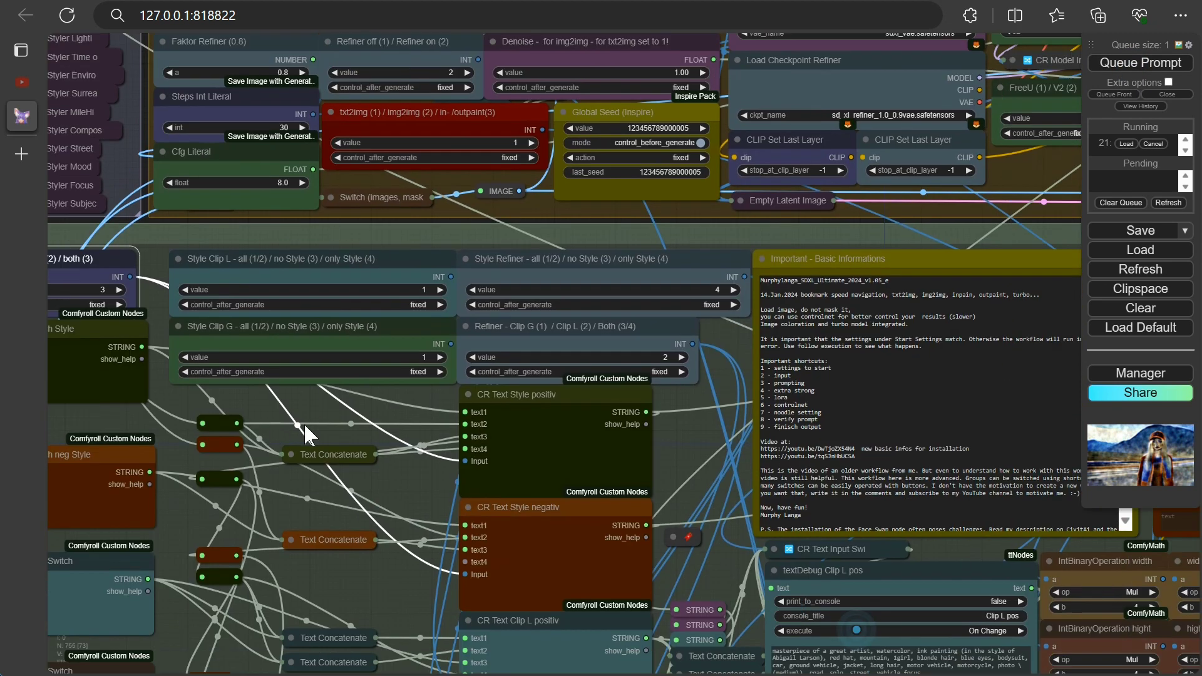
key(8)
drag(201, 395, 243, 278)
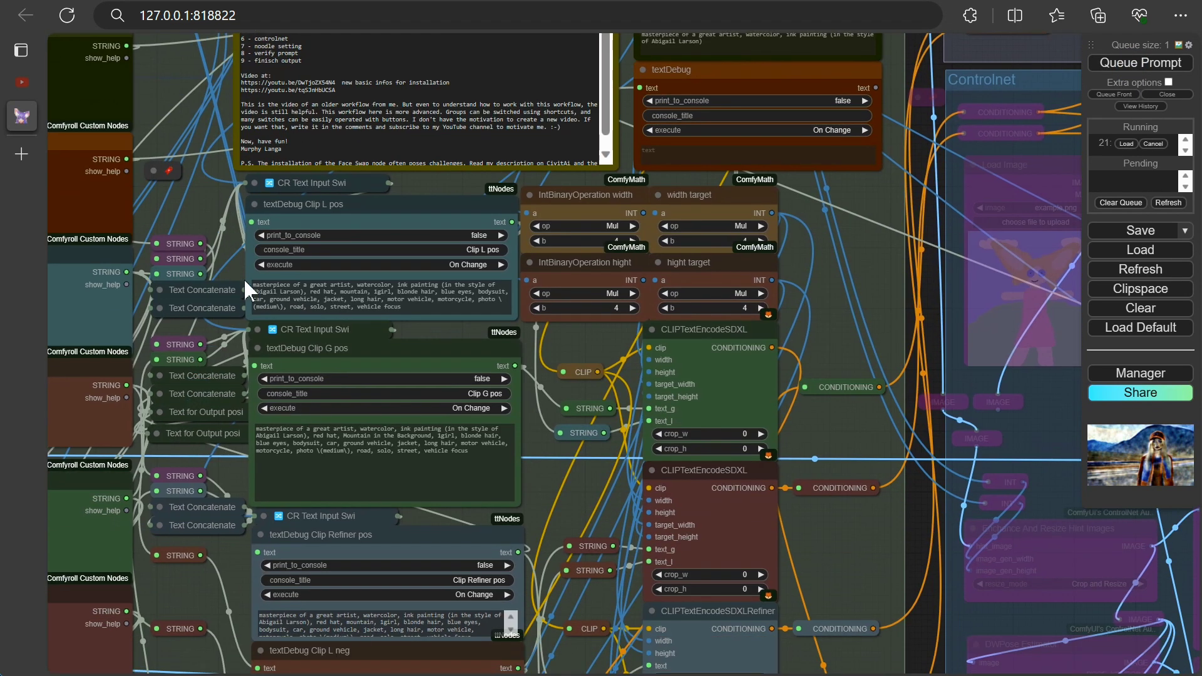
scroll(295, 321, up, 4)
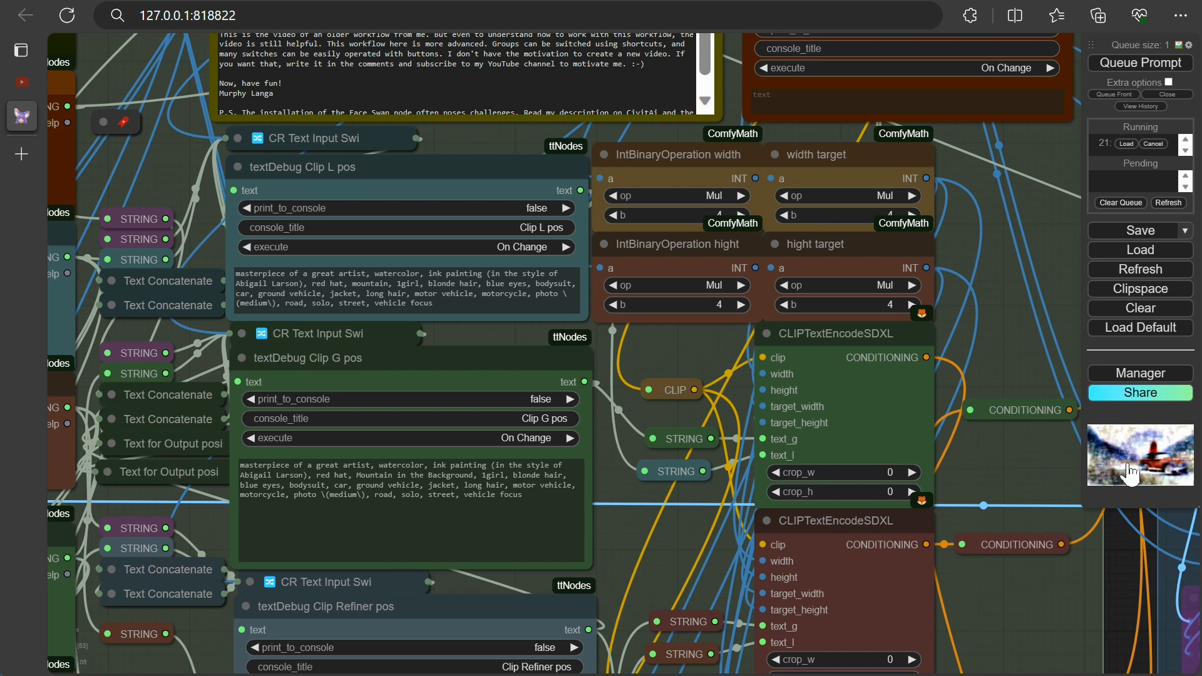
scroll(1008, 469, down, 1)
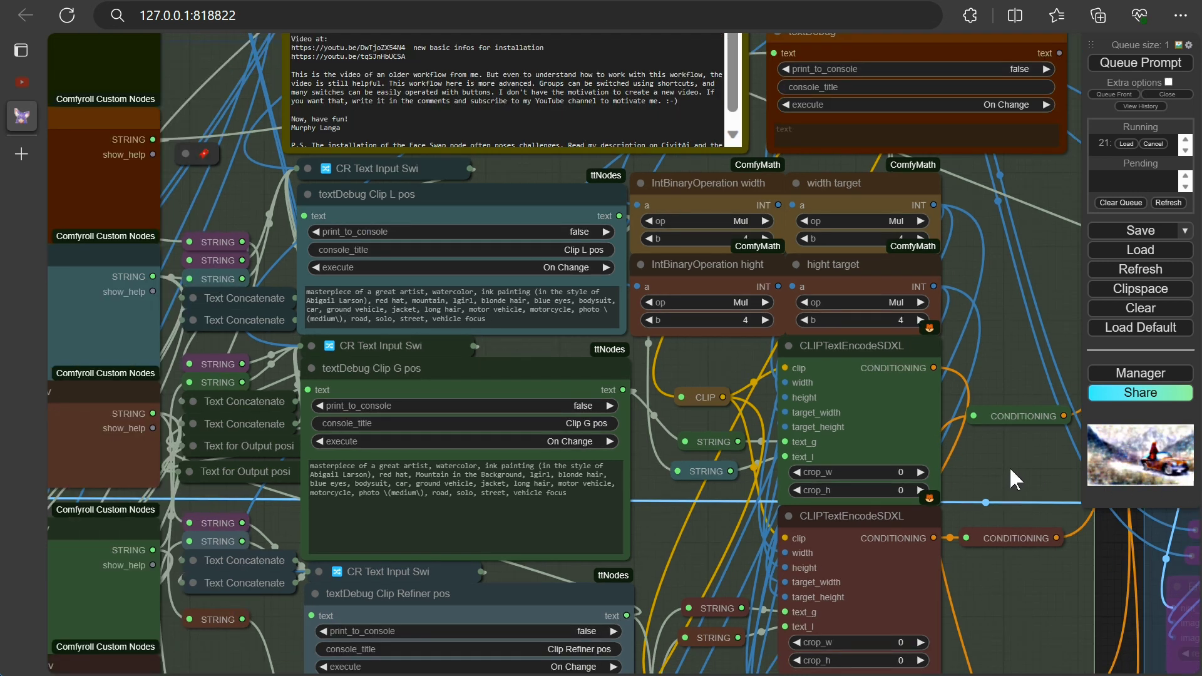
- Examine the base sampler's preview and its Preview Image result up close
drag(1114, 540, 479, 479)
drag(834, 523, 408, 557)
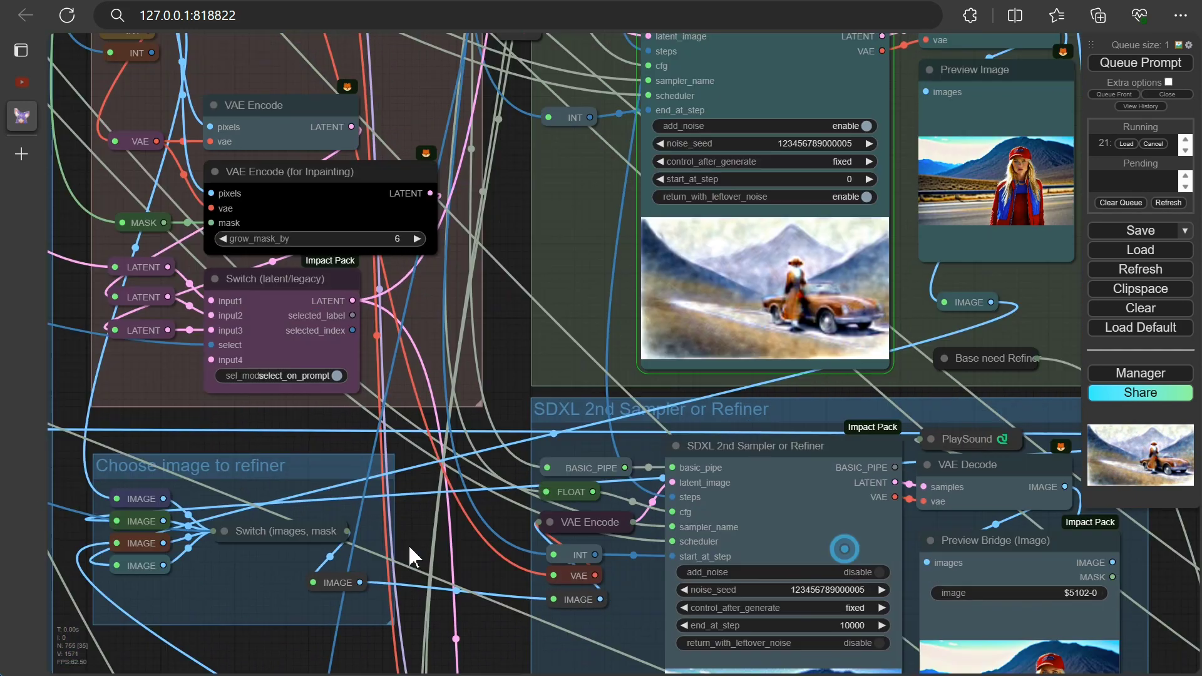
scroll(671, 348, up, 5)
drag(670, 348, 742, 370)
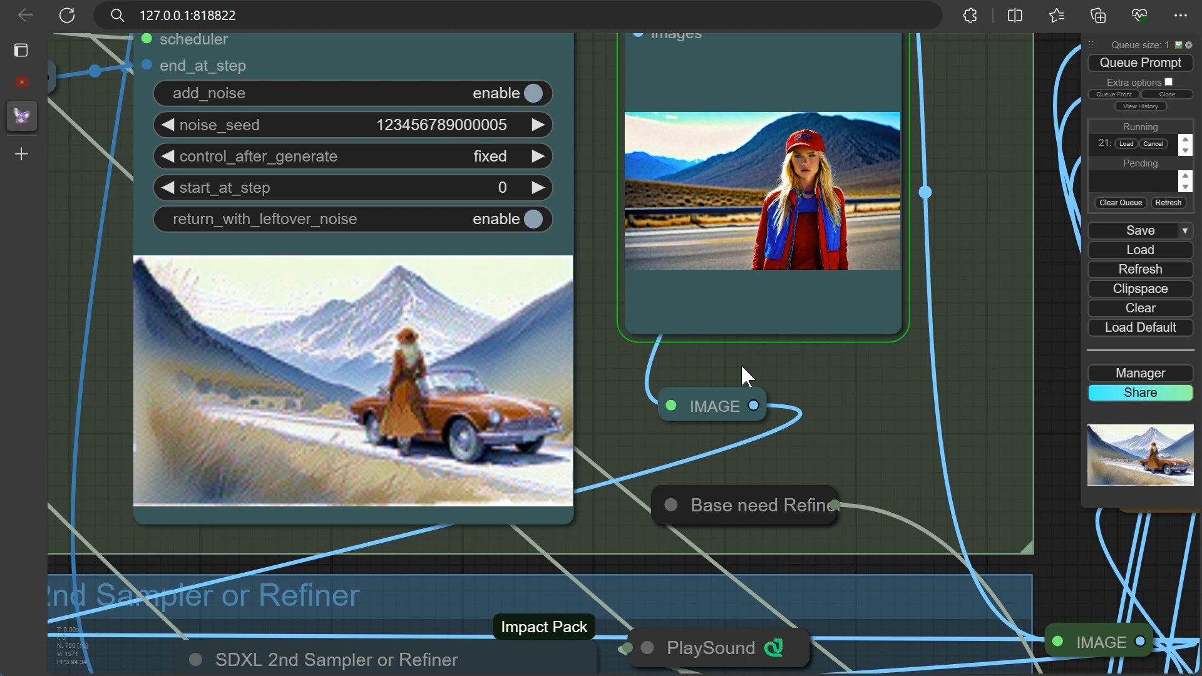
scroll(820, 370, up, 5)
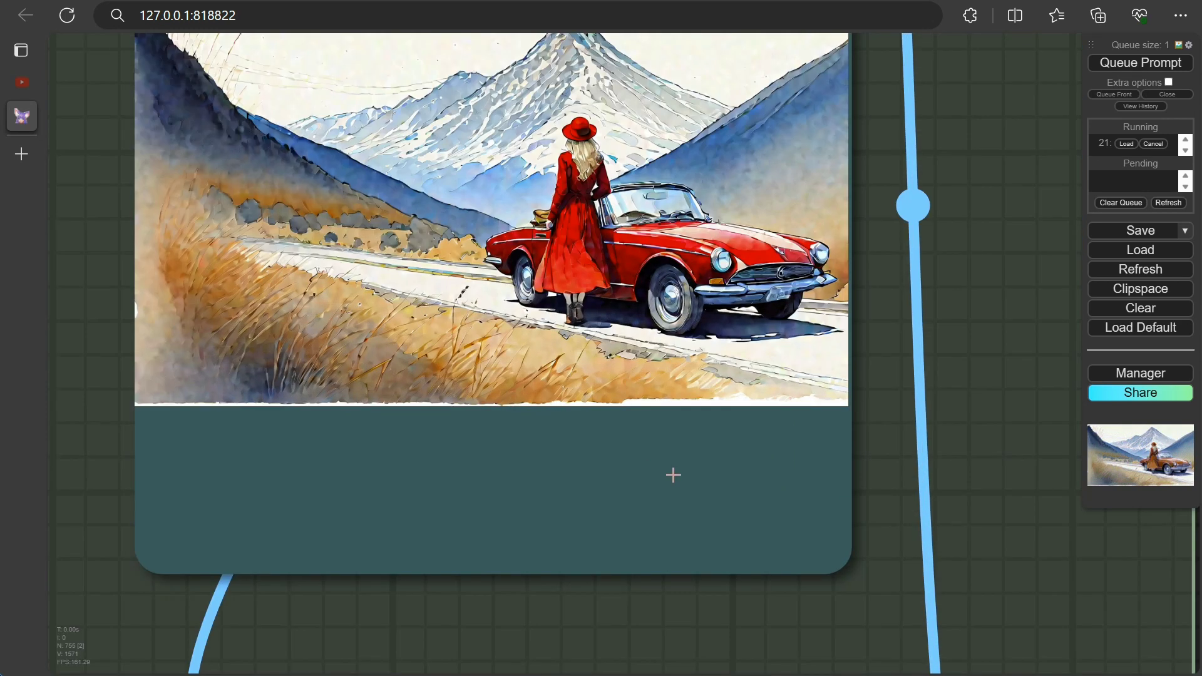
- Check the sampler preview and Preview Bridge in the SDXL 2nd Sampler or Refiner group
scroll(673, 475, down, 8)
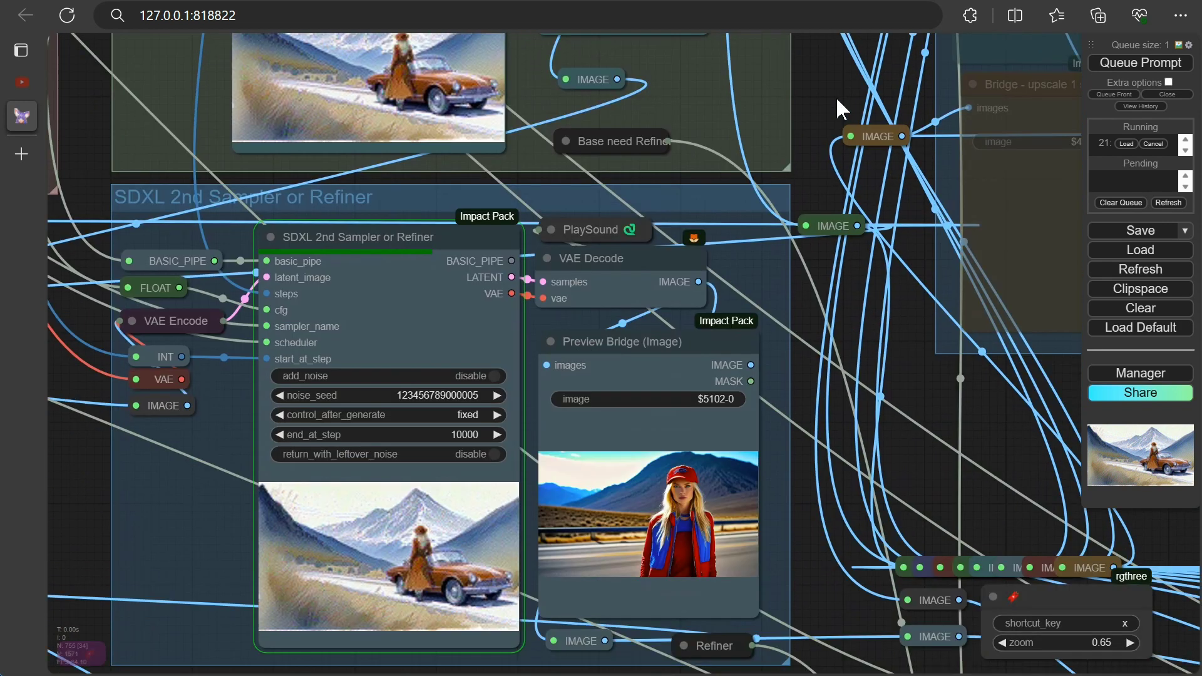
drag(822, 461, 842, 382)
scroll(842, 382, up, 2)
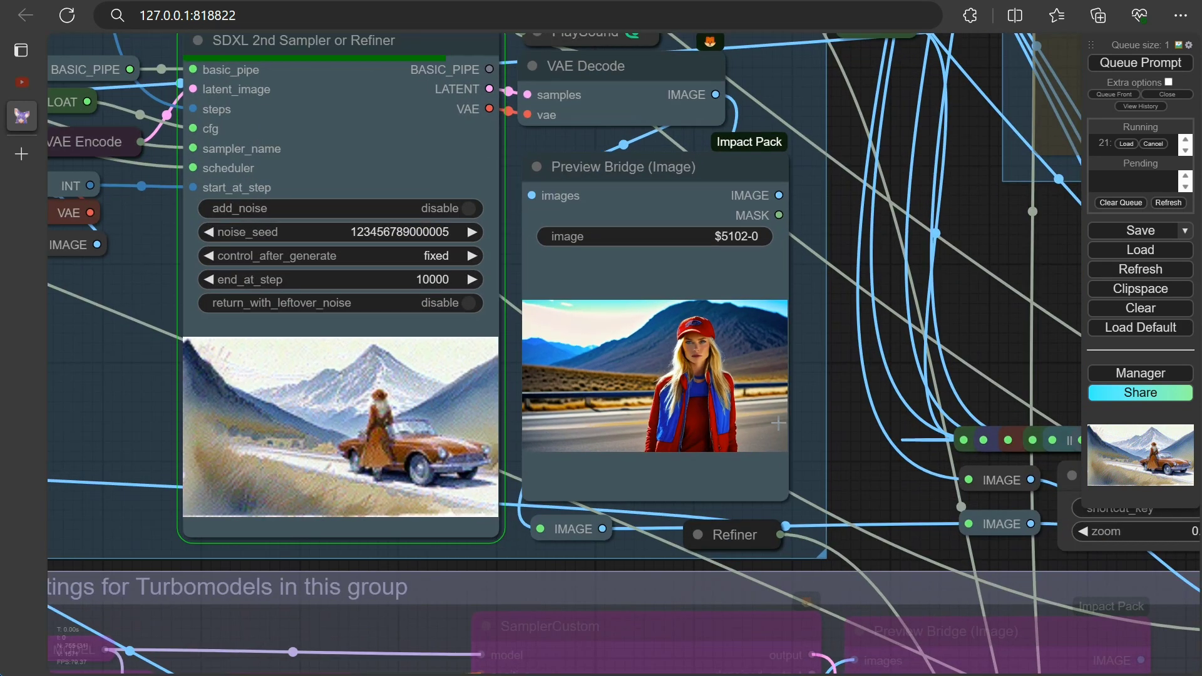
- Examine the second sampler's finished image up close in its Preview Bridge and return to the Start settings group
scroll(778, 424, up, 2)
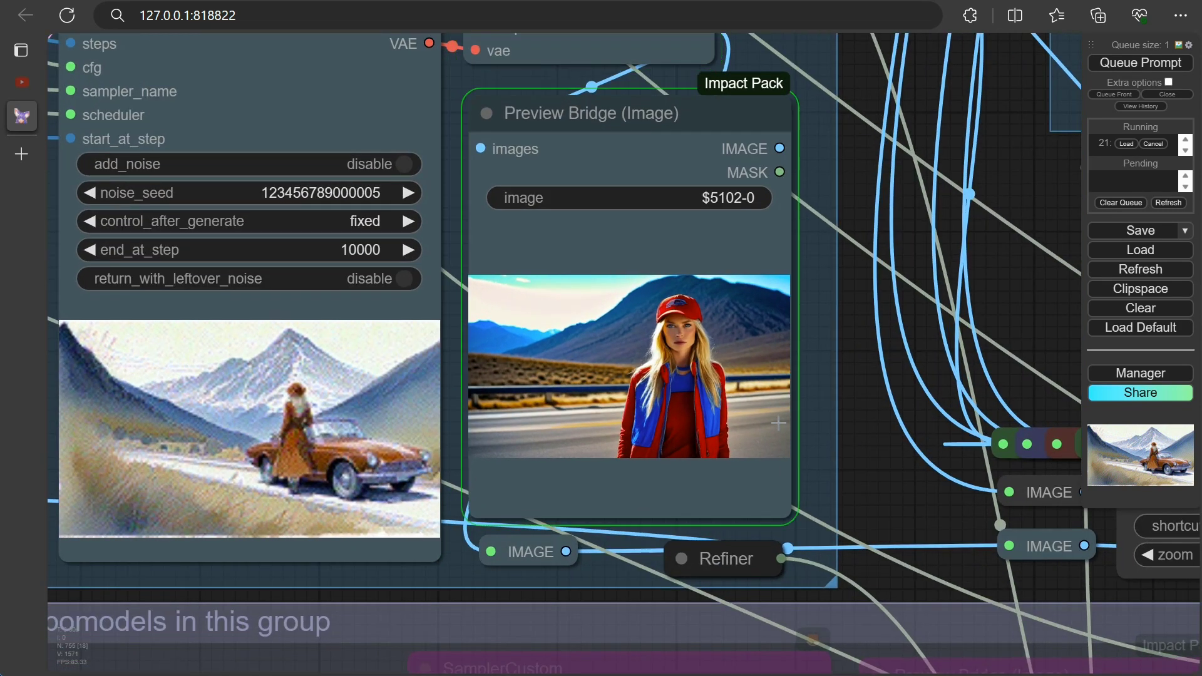
scroll(779, 420, up, 2)
scroll(780, 420, up, 2)
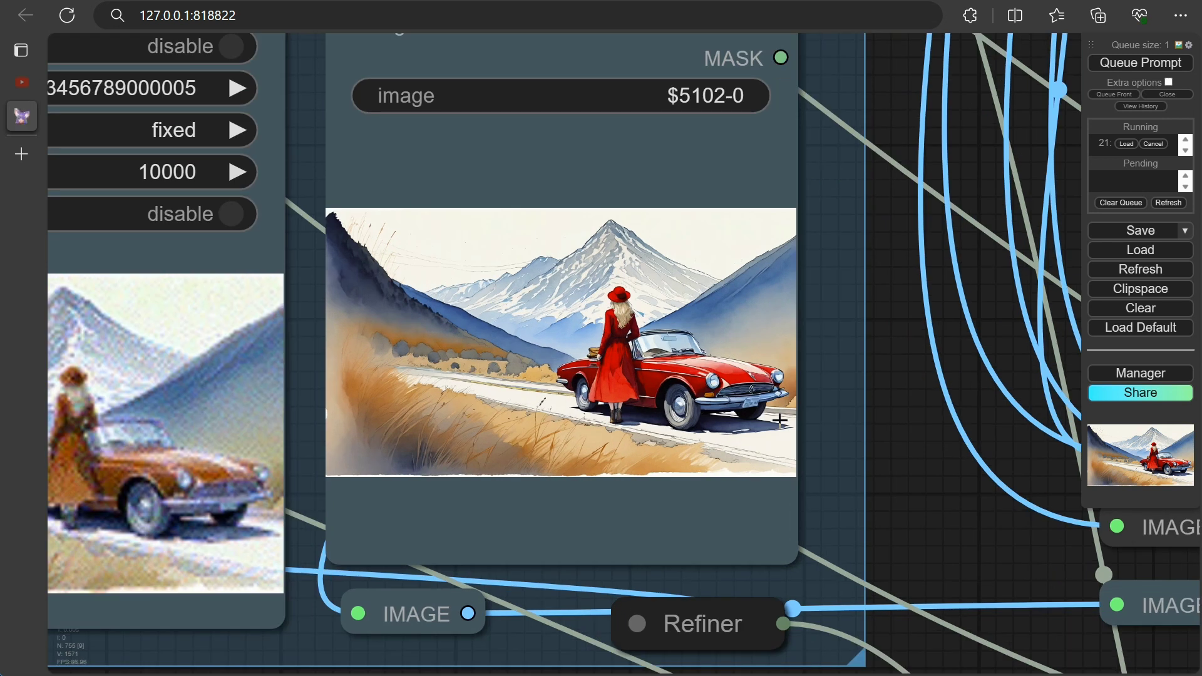
key(2)
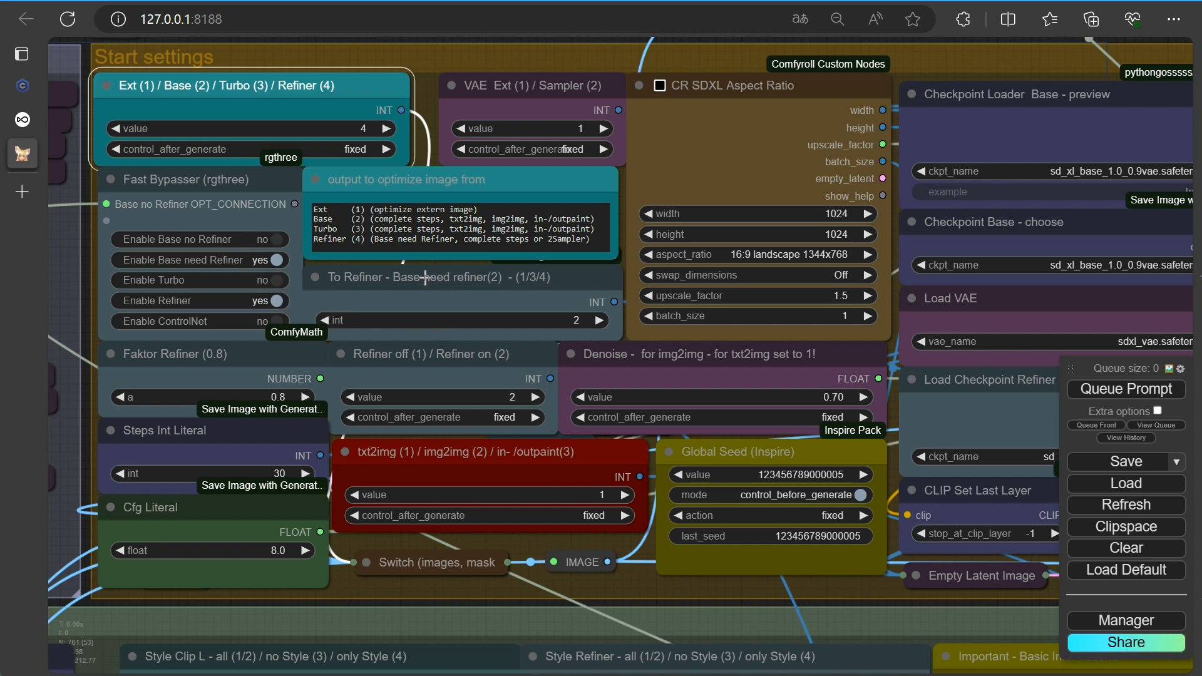
- Disable Base need Refiner and Refiner in the Start settings Fast Bypasser and set the Ext / Base / Turbo / Refiner value to 1
click(278, 260)
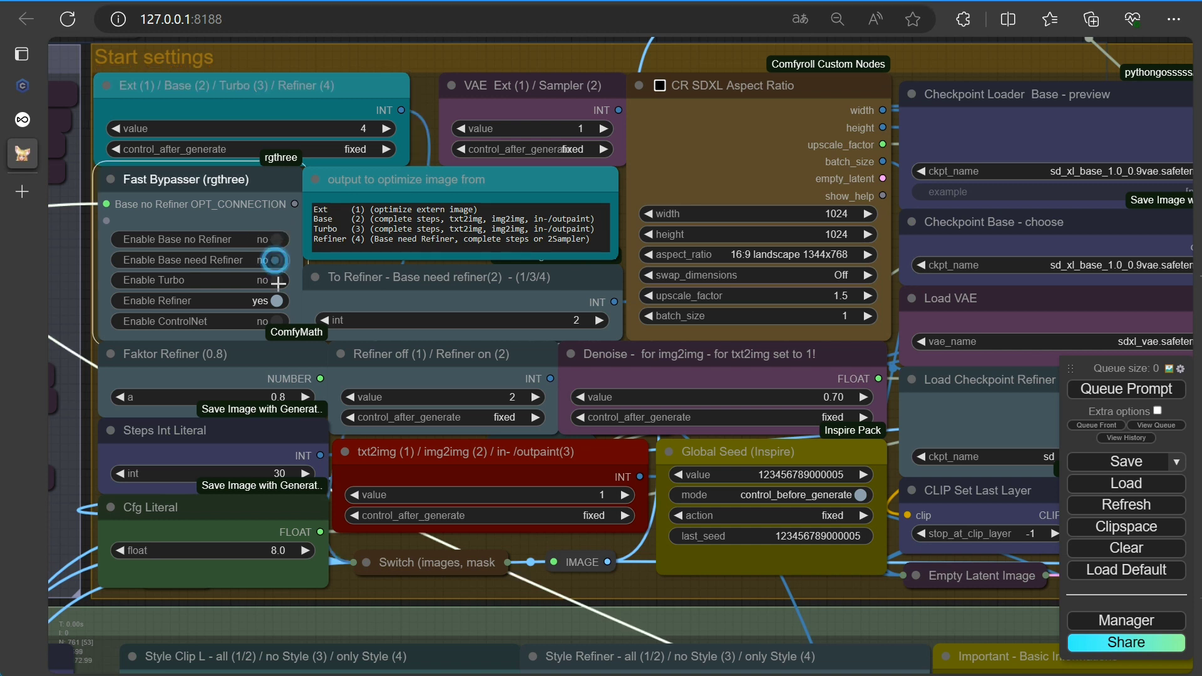
click(277, 300)
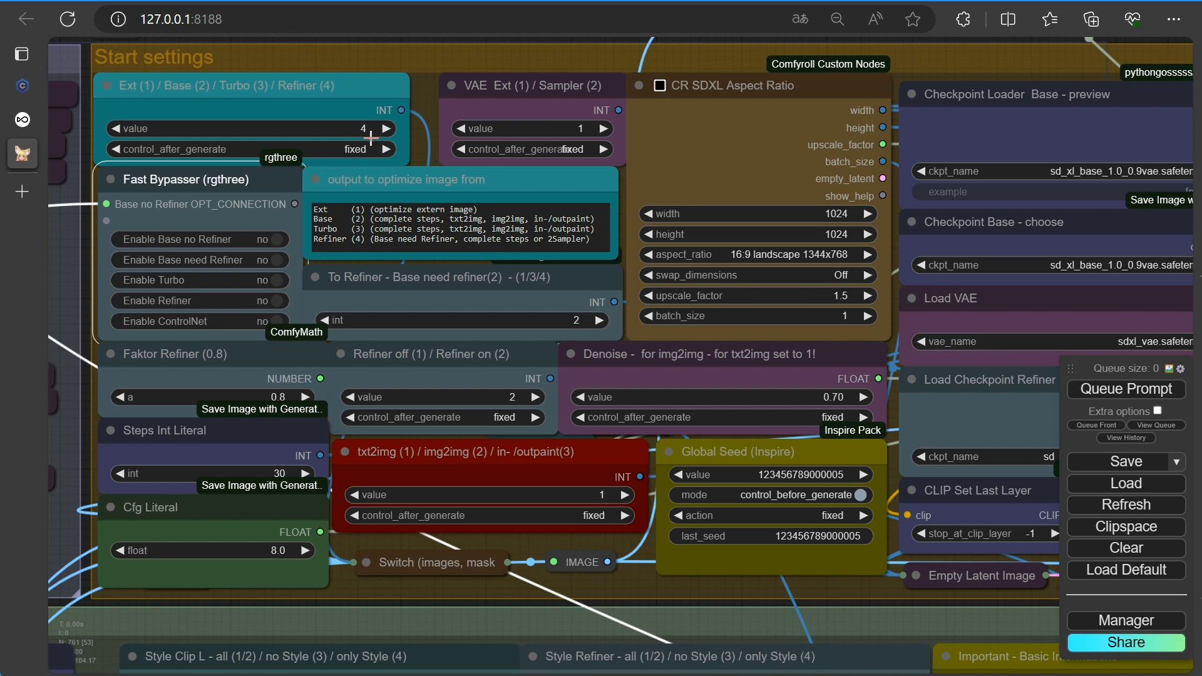
click(116, 128)
click(117, 127)
click(117, 128)
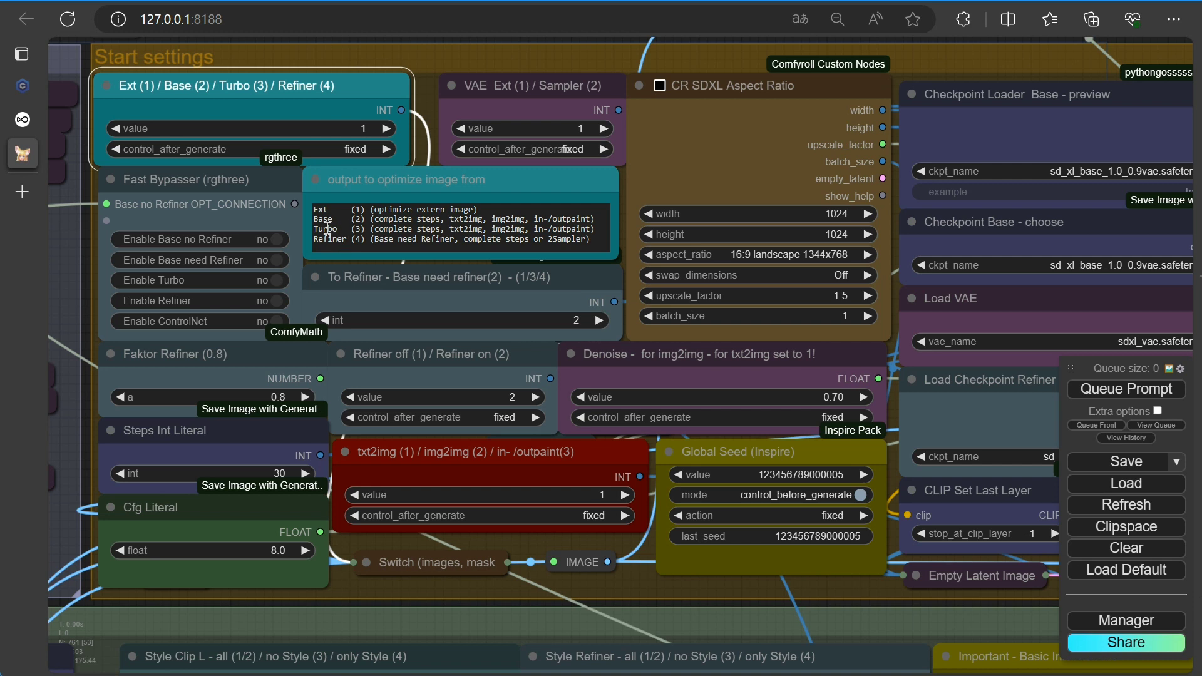
- Enable Base no Refiner in the Fast Bypasser and set the Ext / Base / Turbo / Refiner value to 2
click(282, 239)
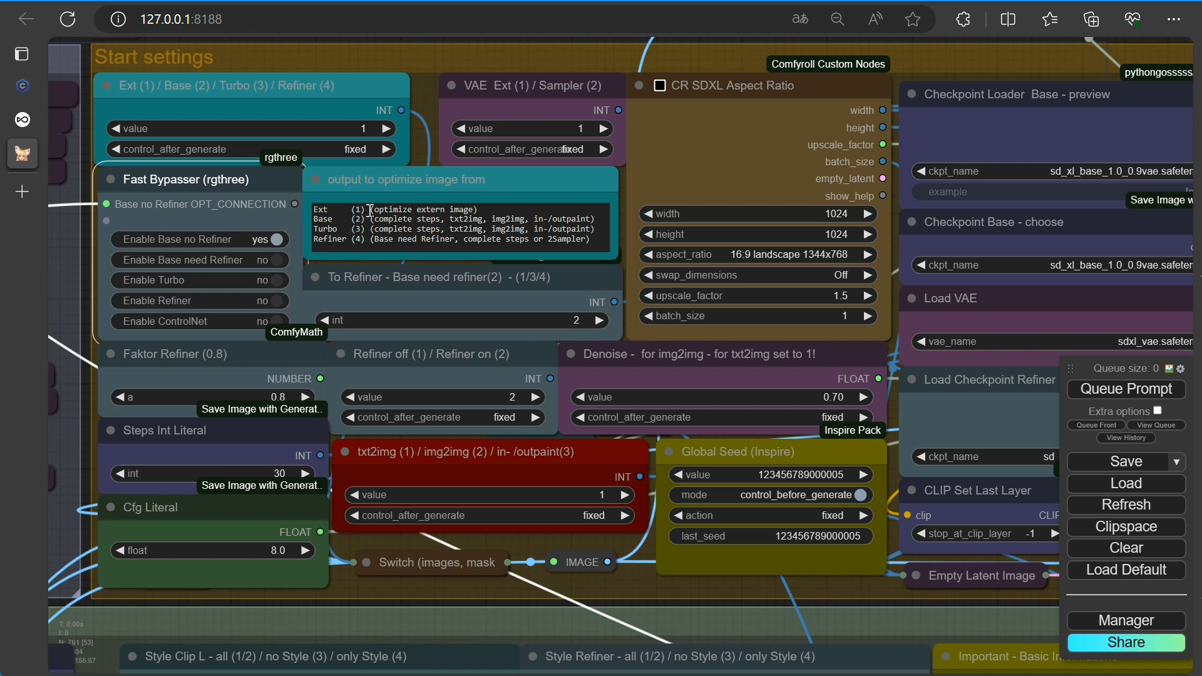
click(388, 128)
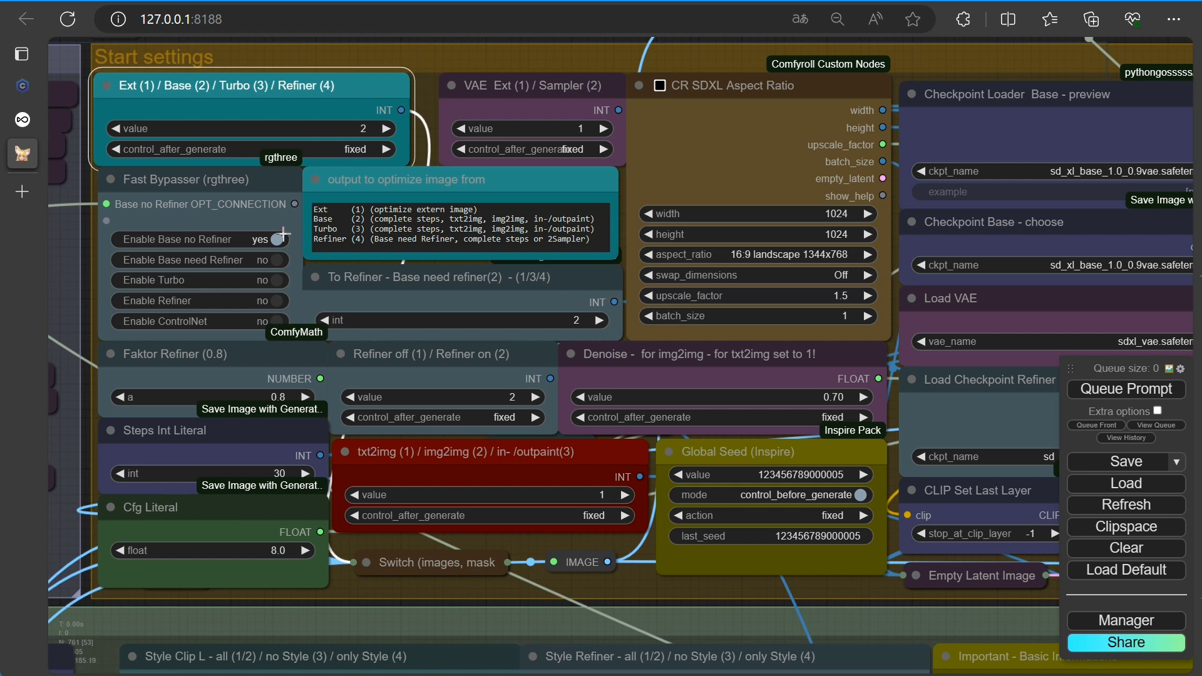
- Enable Refiner alongside Base no Refiner and set the Ext / Base / Turbo / Refiner value to 4
click(283, 305)
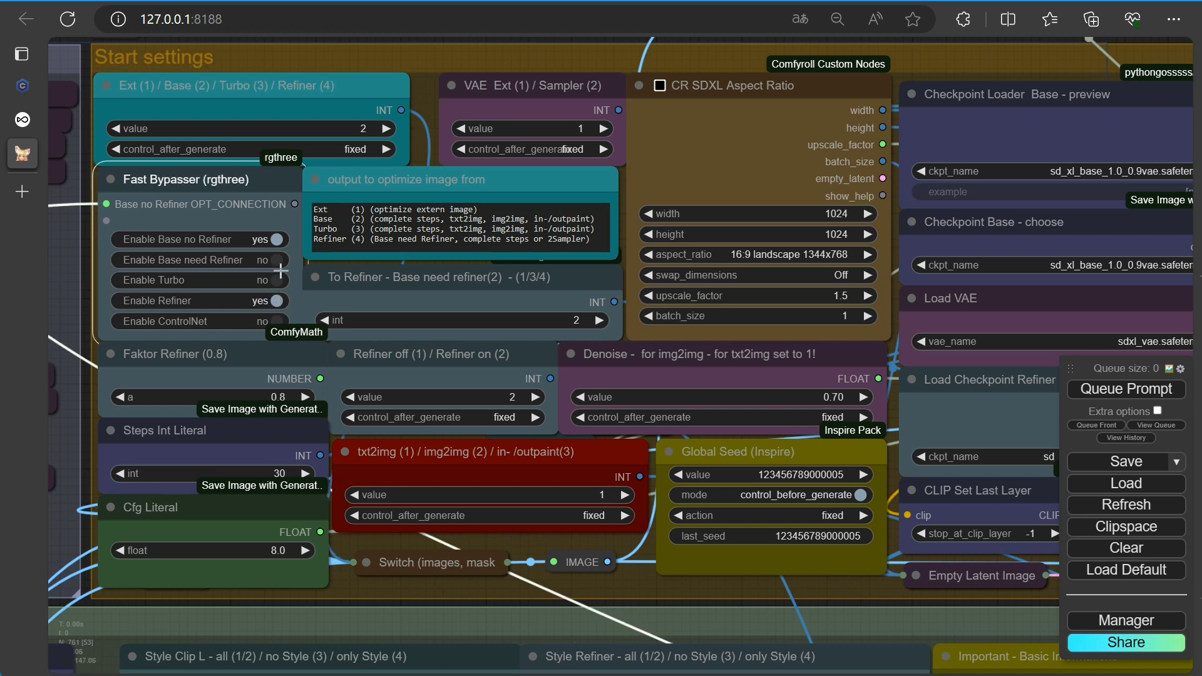
click(386, 130)
click(388, 129)
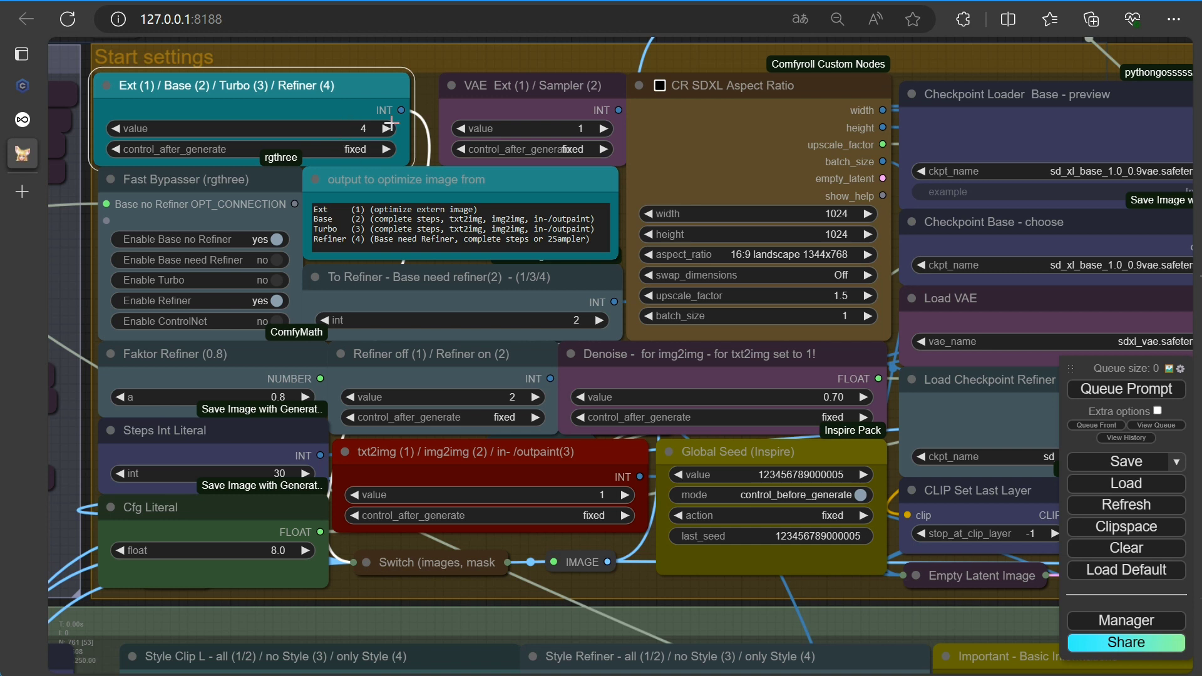
- Switch the Fast Bypasser to Turbo alone with output value 3, and add Refiner with output value 4
click(276, 239)
click(276, 280)
click(276, 300)
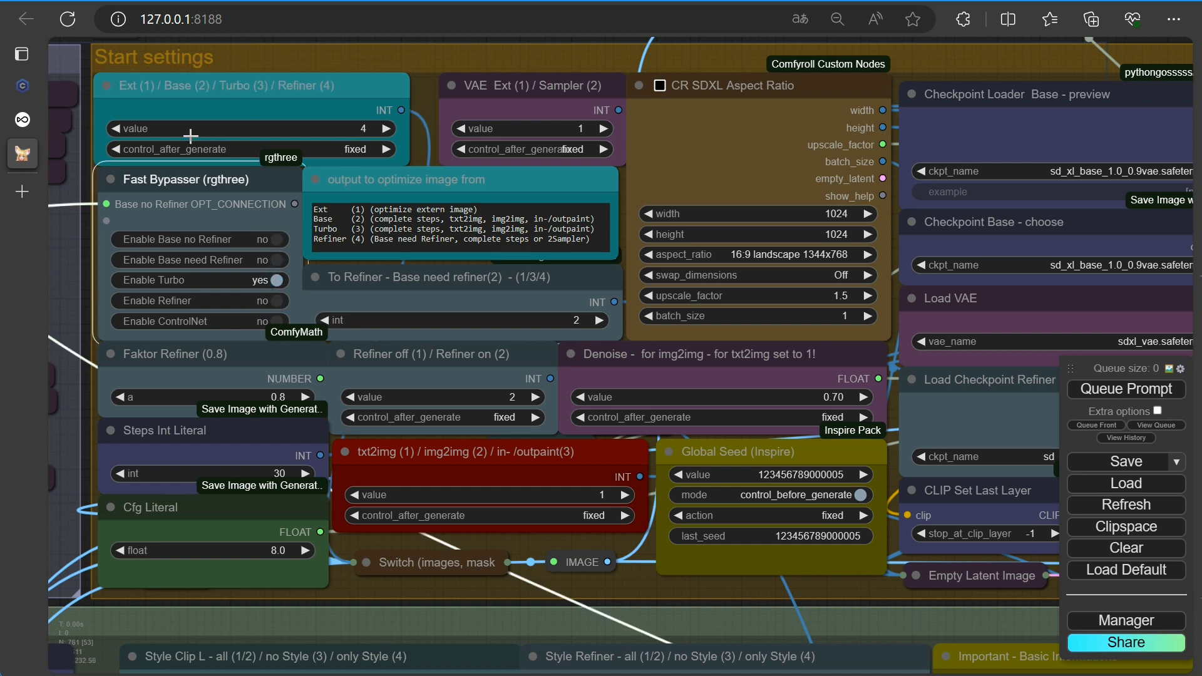
click(118, 128)
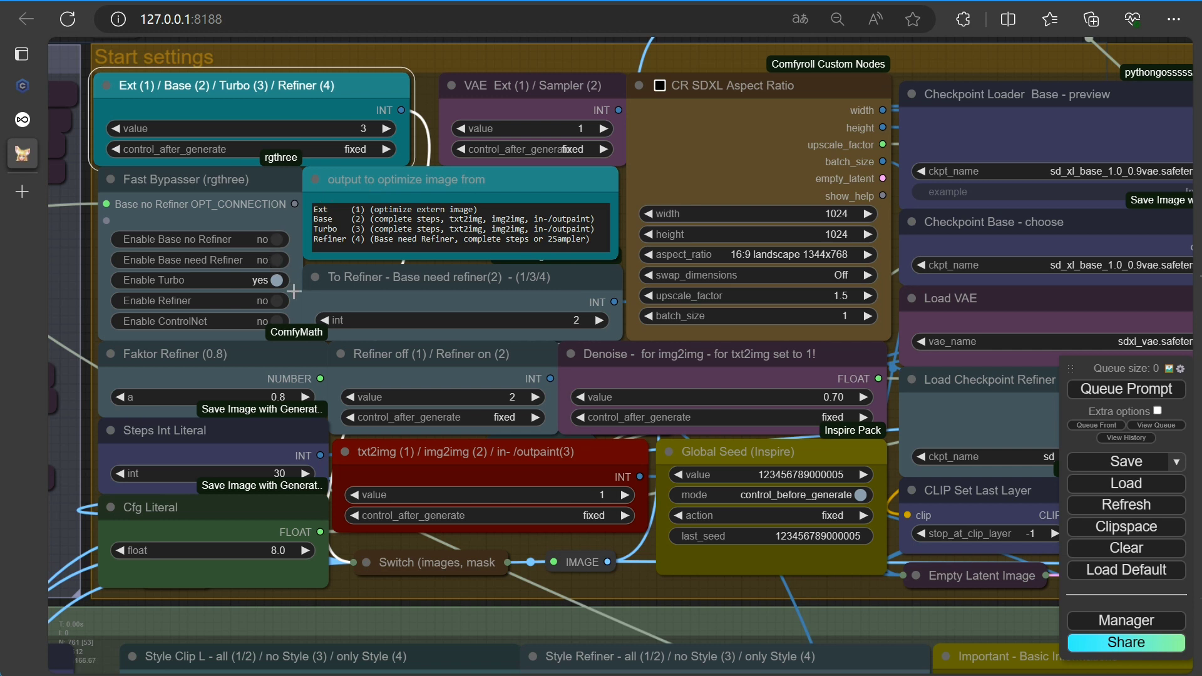
click(276, 301)
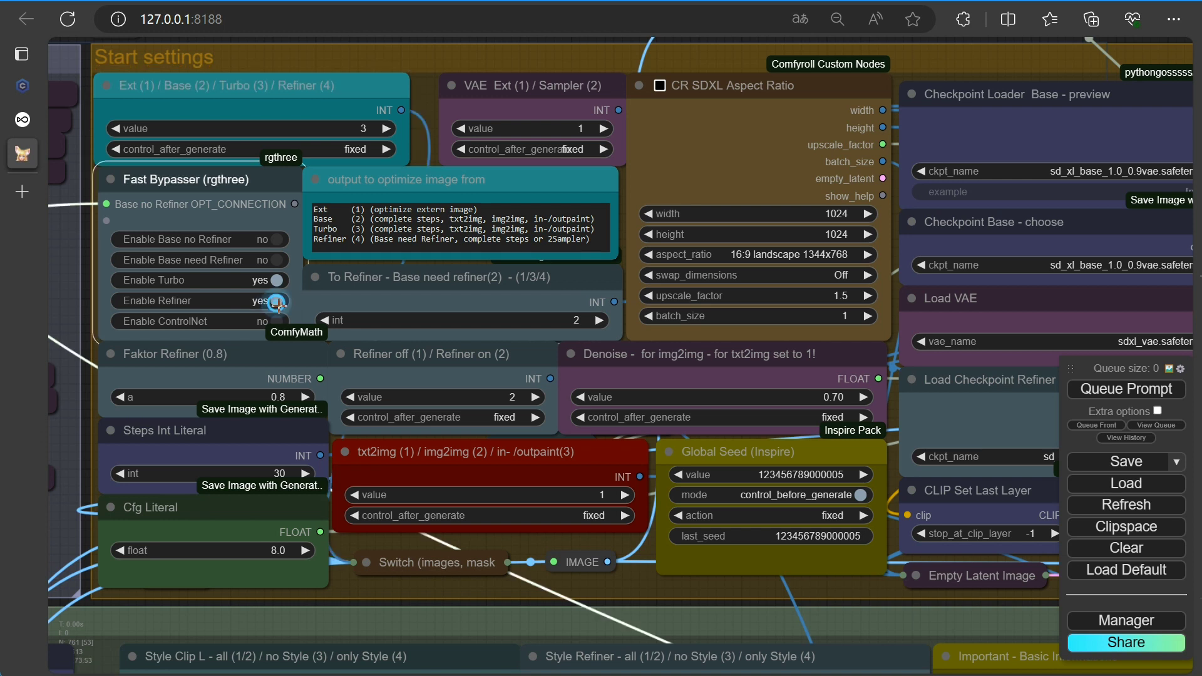
click(387, 129)
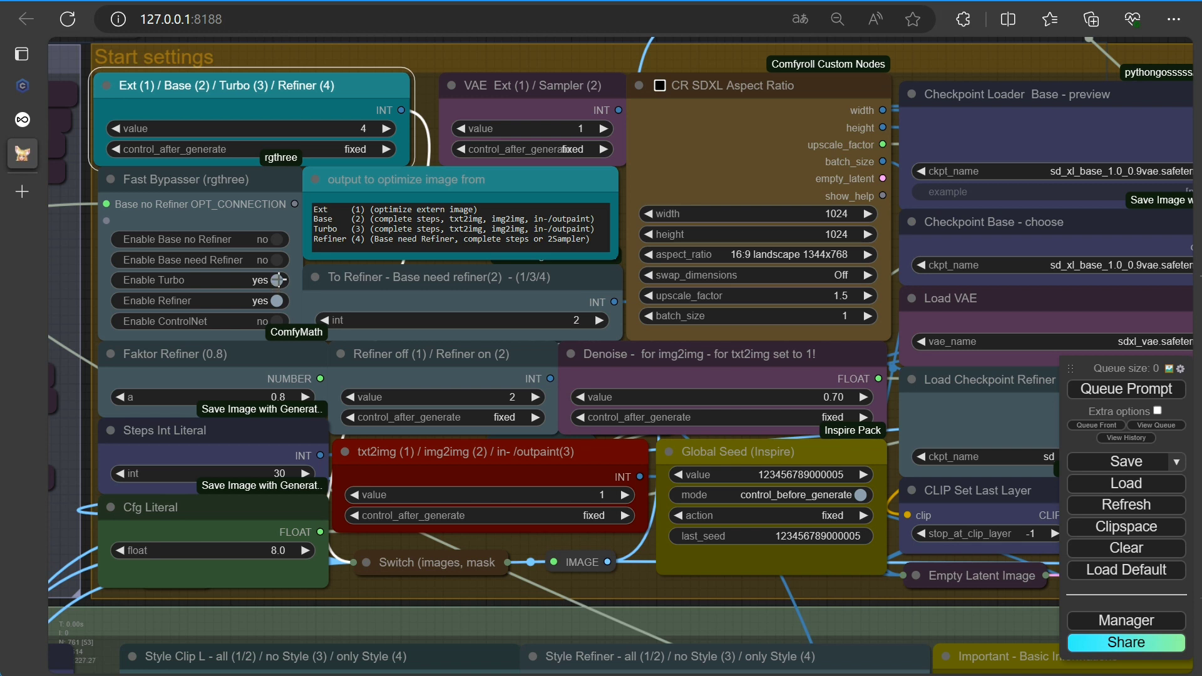
- Configure img2img with only Base no Refiner enabled, the txt2img / img2img selector at 2 and the Ext / Base / Turbo / Refiner value at 2
click(277, 241)
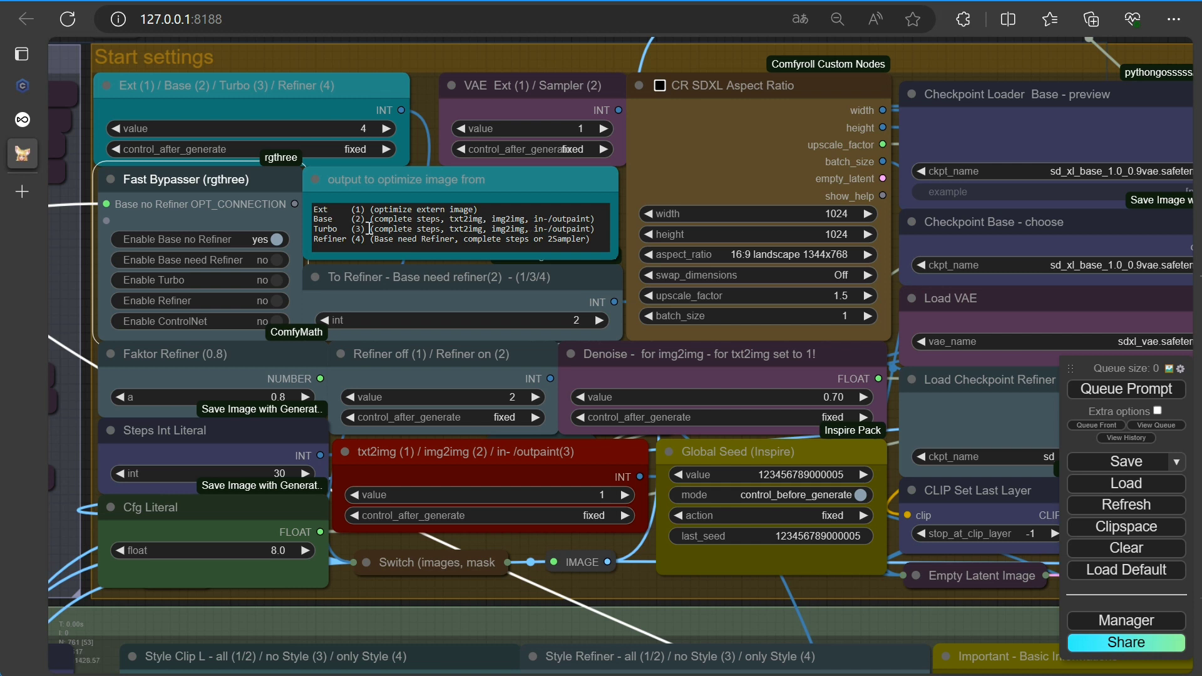
click(626, 496)
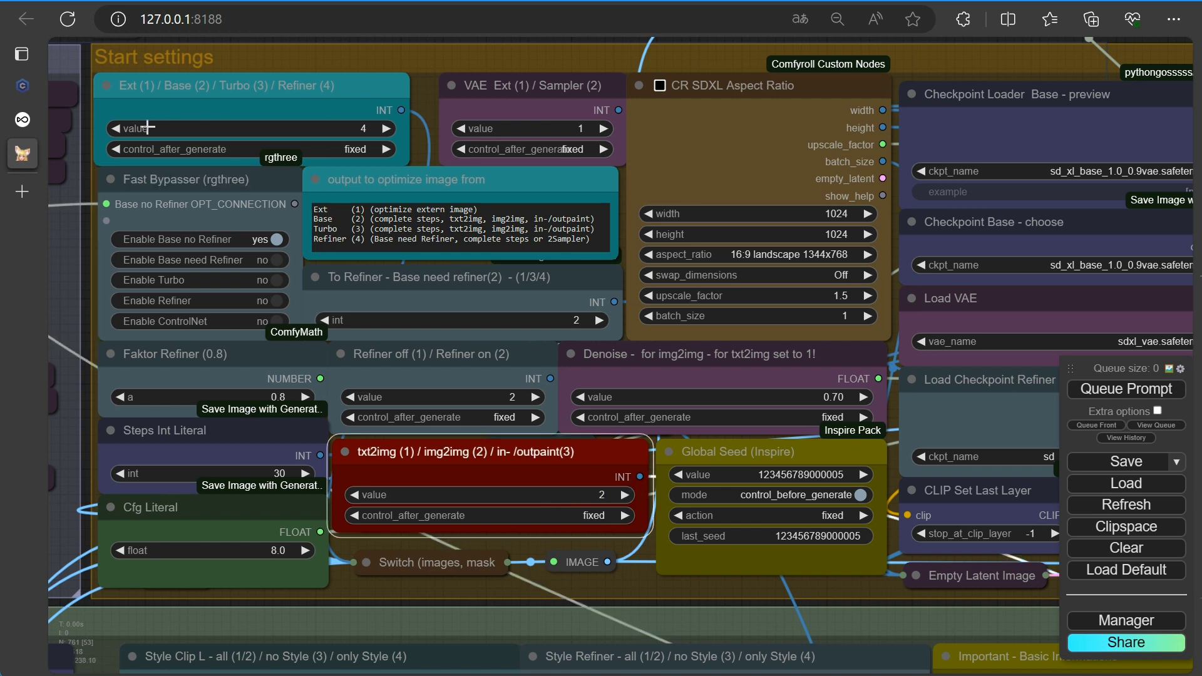
click(119, 130)
click(120, 132)
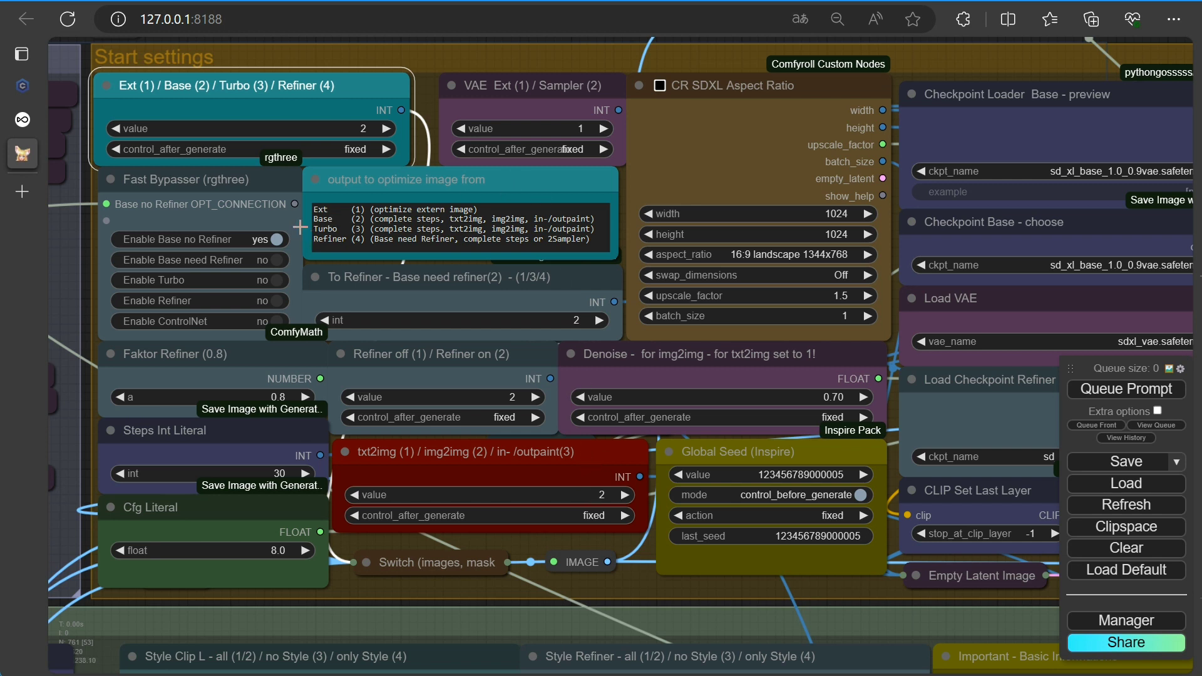
- Try Base need Refiner in place of Base no Refiner in the Fast Bypasser and switch back to Base no Refiner
click(279, 266)
click(276, 239)
click(277, 259)
click(282, 241)
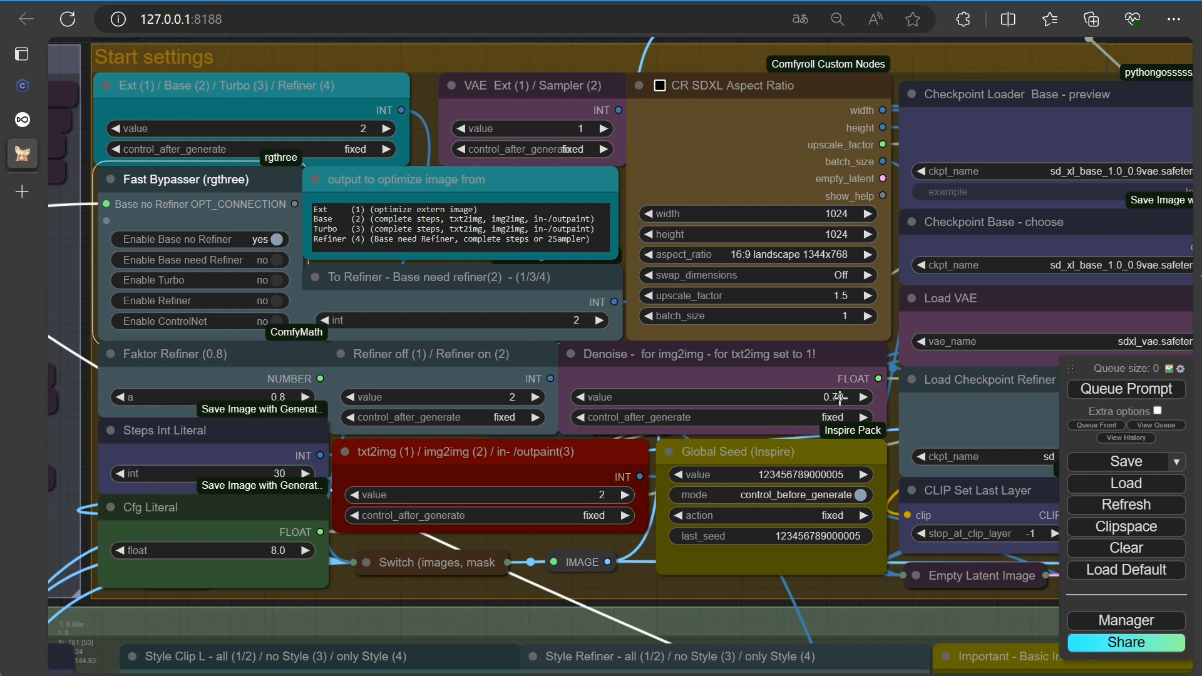
- Try a Denoise value of 1.00 and return it to 0.70 for img2img
drag(793, 399, 847, 399)
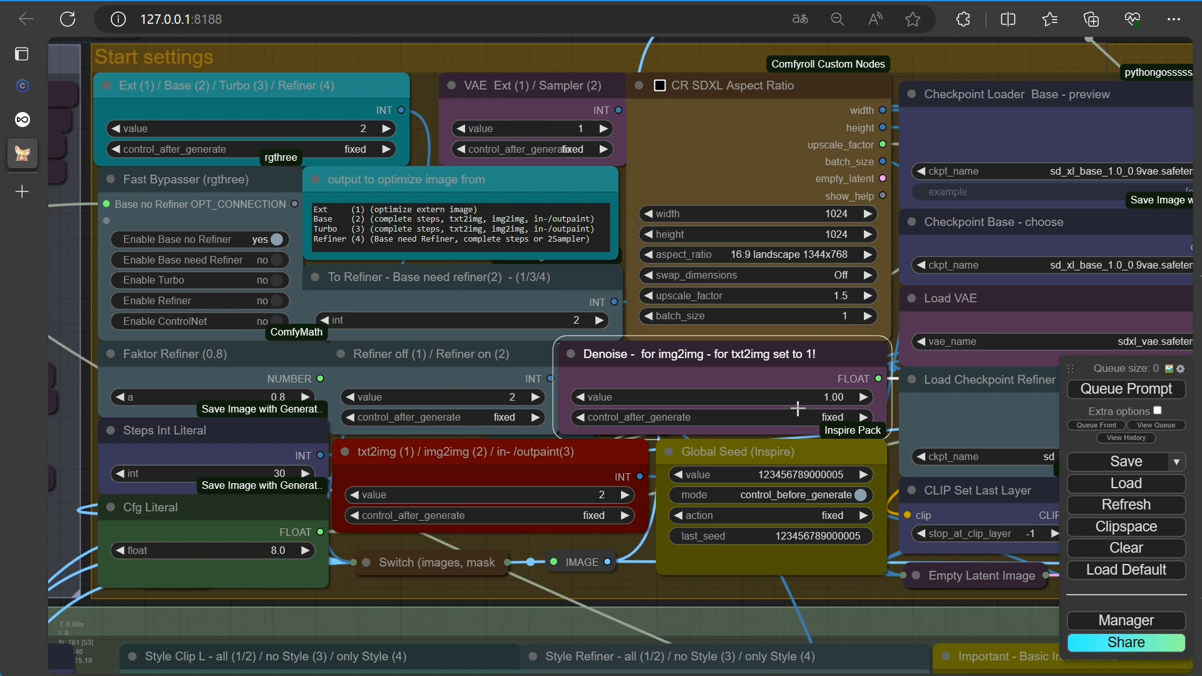
drag(814, 401, 793, 401)
- Select ich.png as the source image in the Load Image 1 node
key(u)
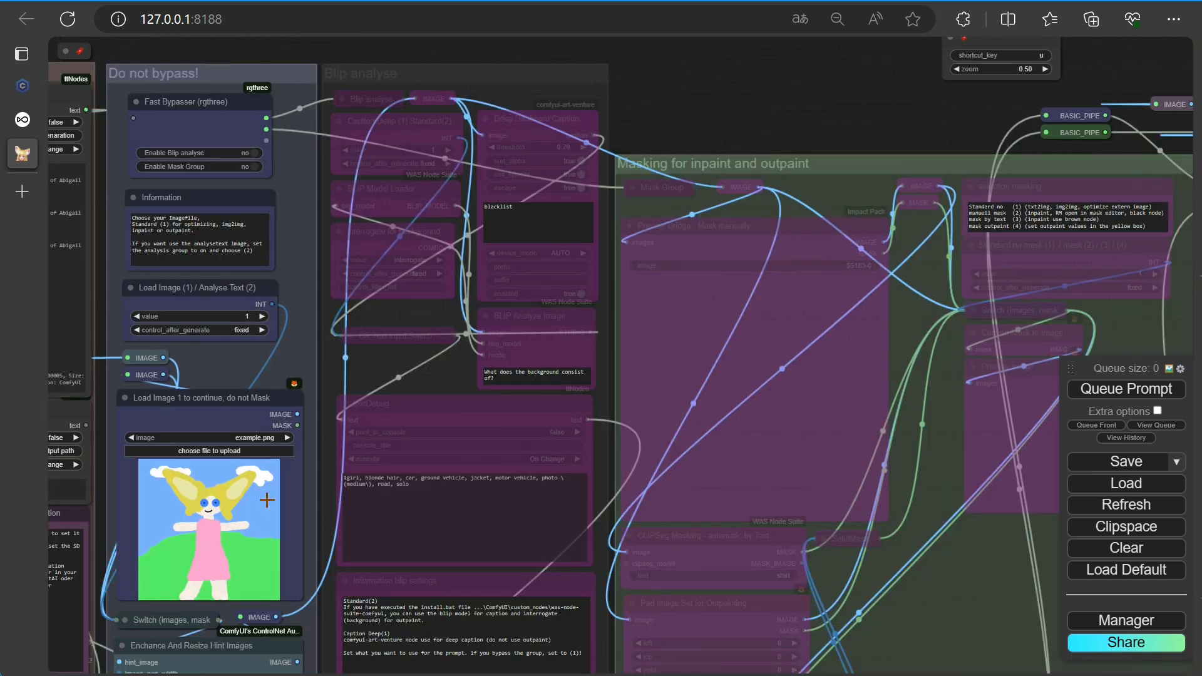
click(263, 438)
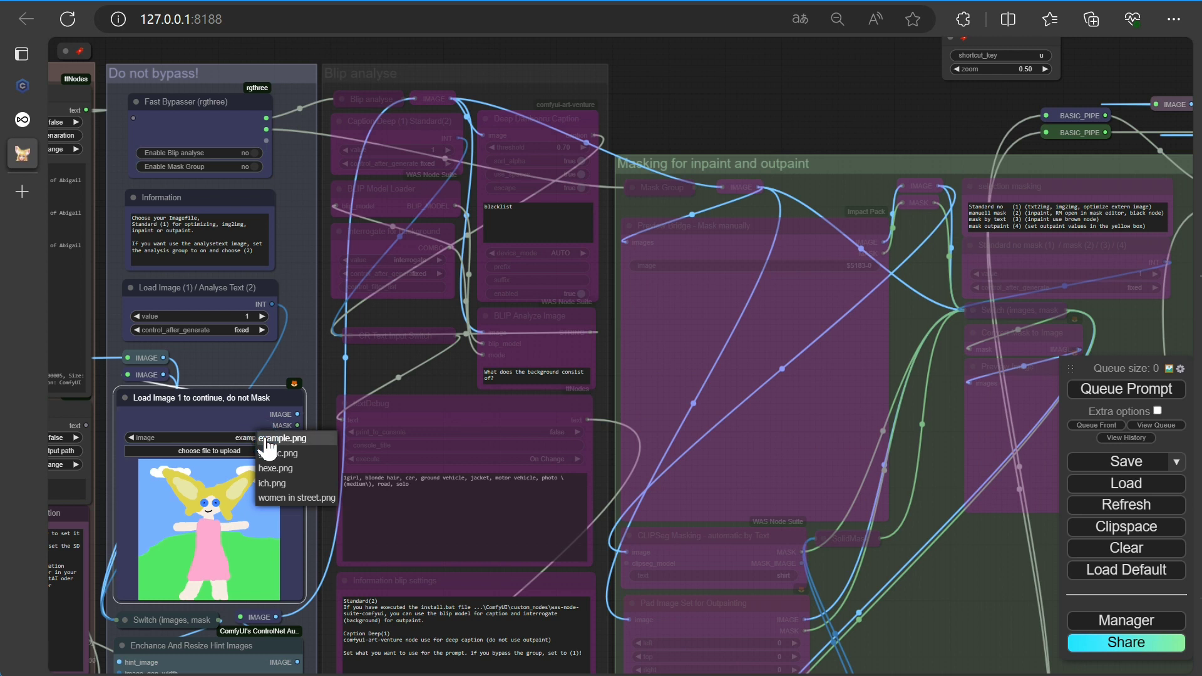
click(276, 484)
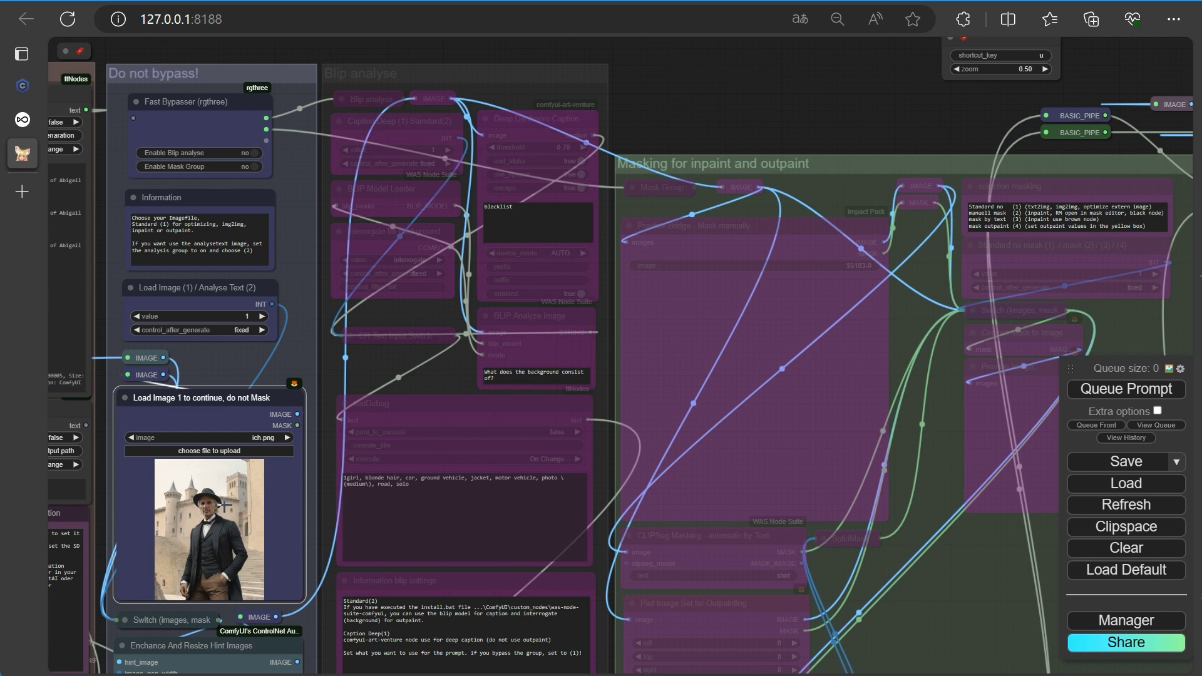
- Set the aspect ratio in the CR SDXL Aspect Ratio node to 9:16 portrait 768x1344
key(1)
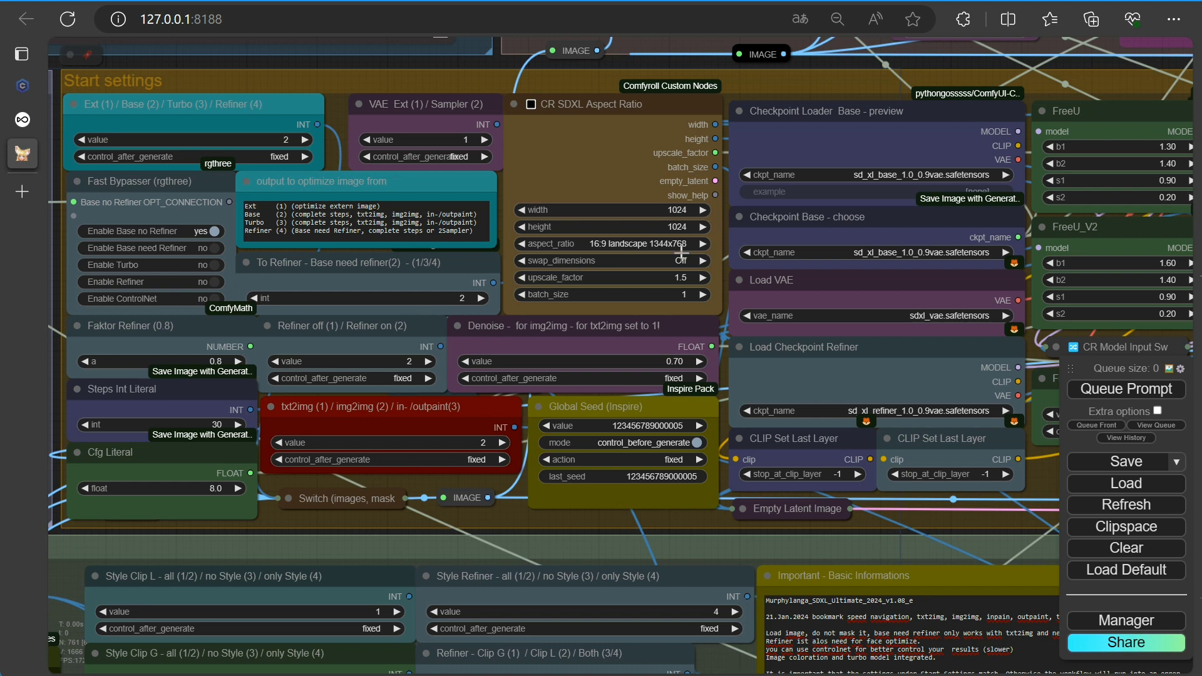
click(623, 243)
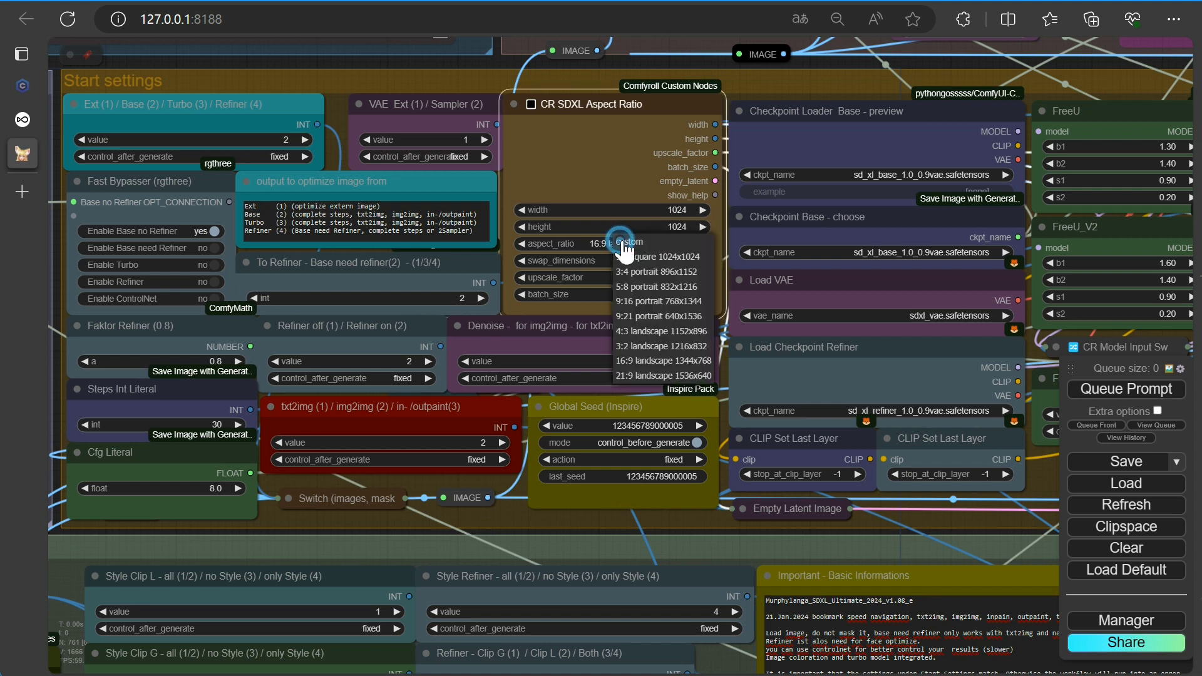
click(656, 303)
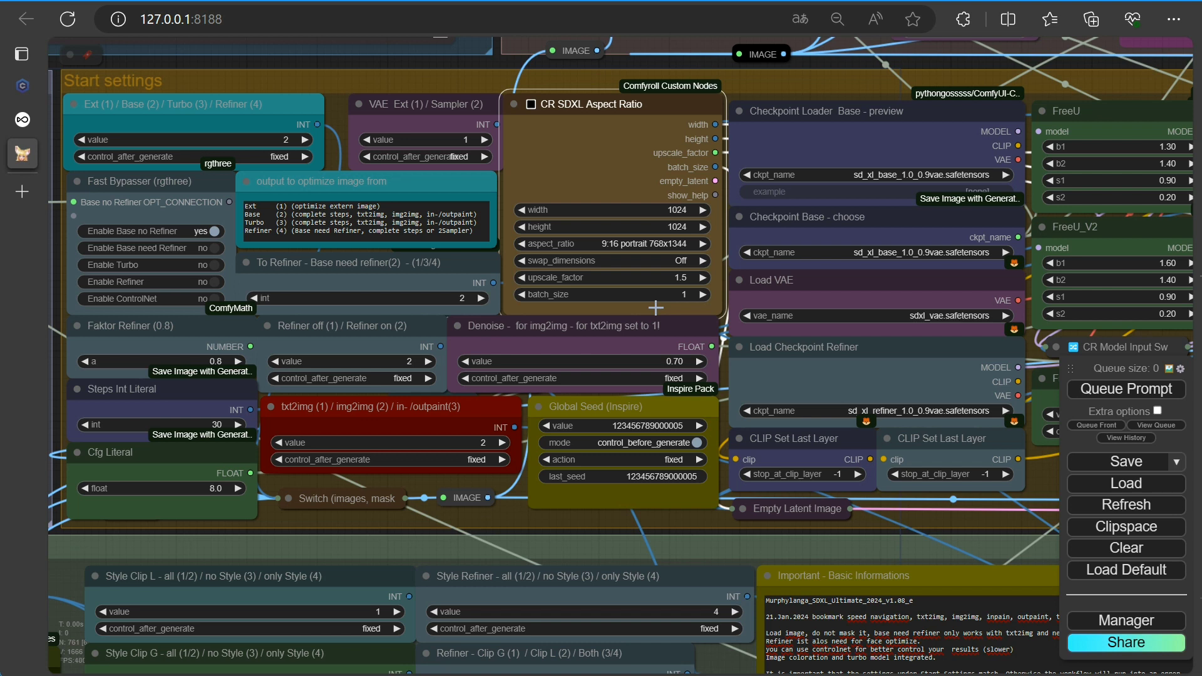
- Set the English (1) / Translate (2) value to 1 in the Prompt + Styler group
key(u)
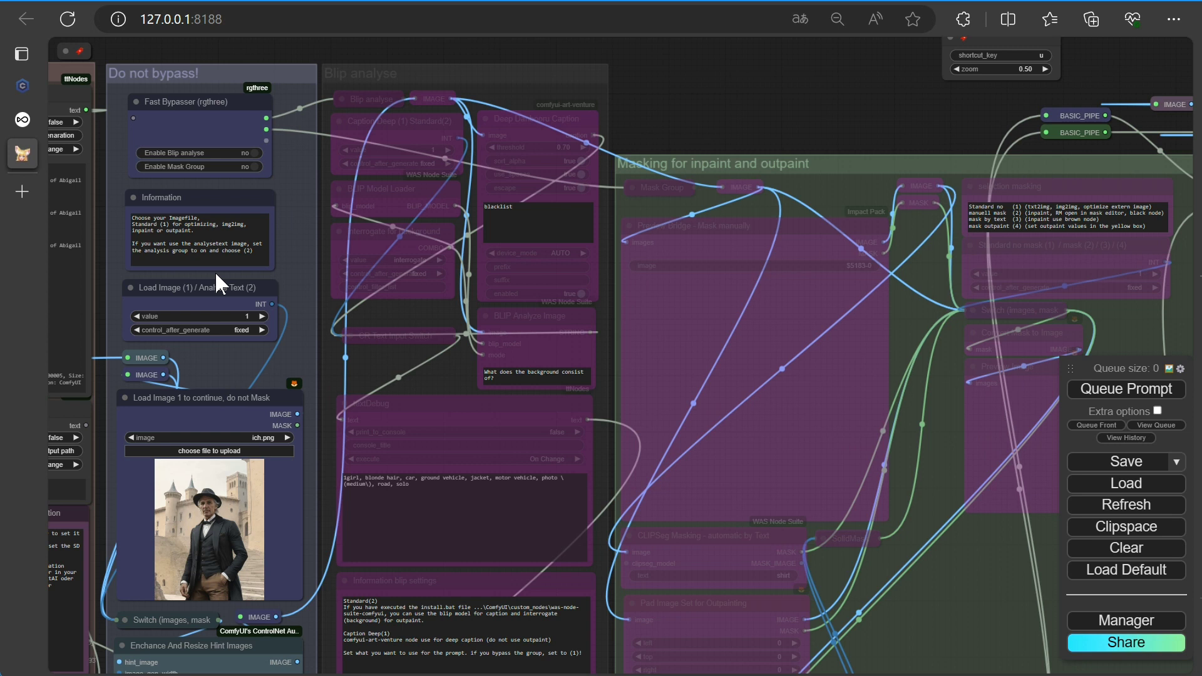
key(3)
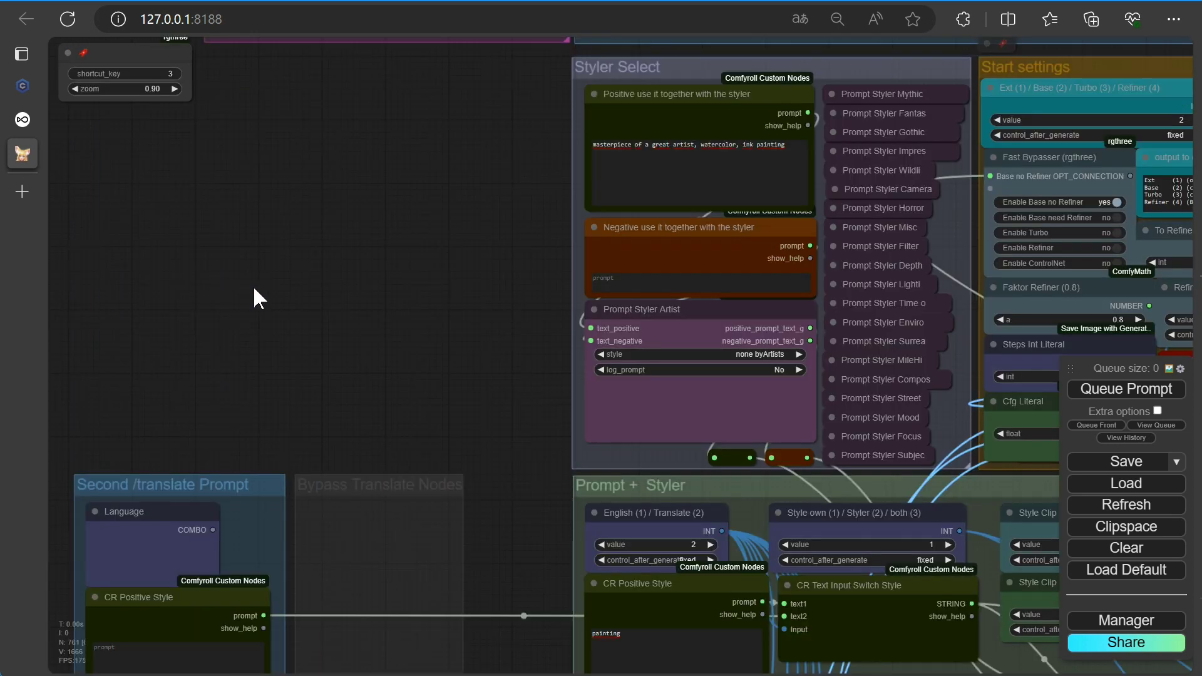
drag(519, 437, 274, 140)
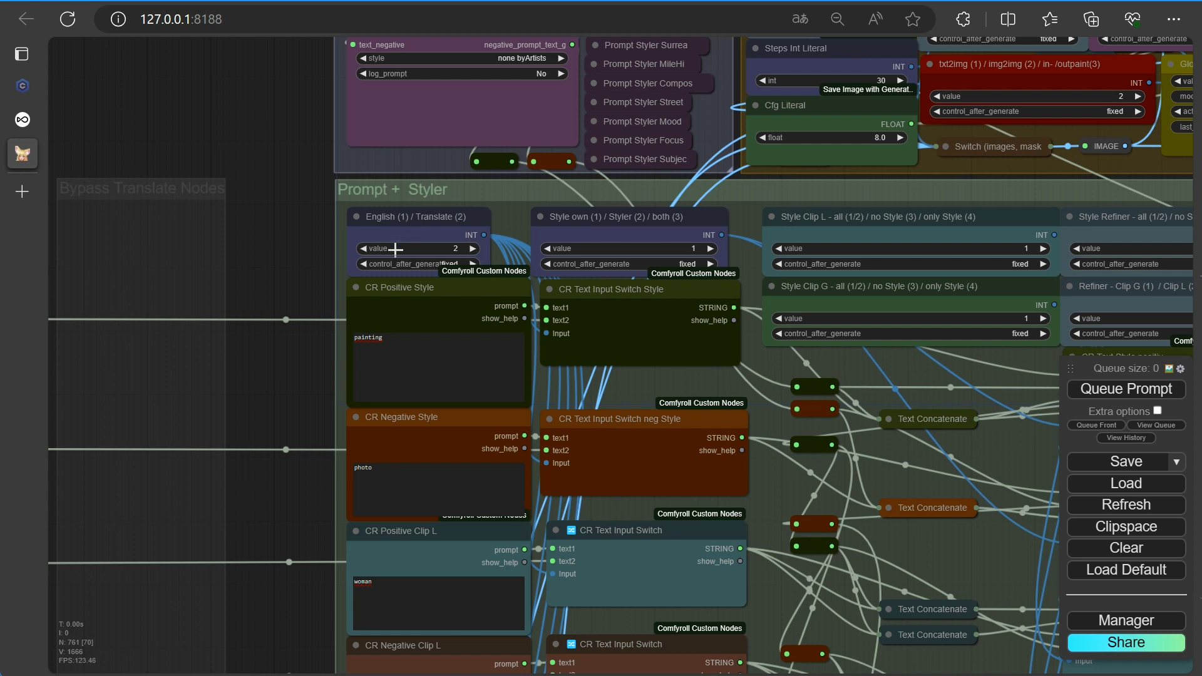
click(364, 253)
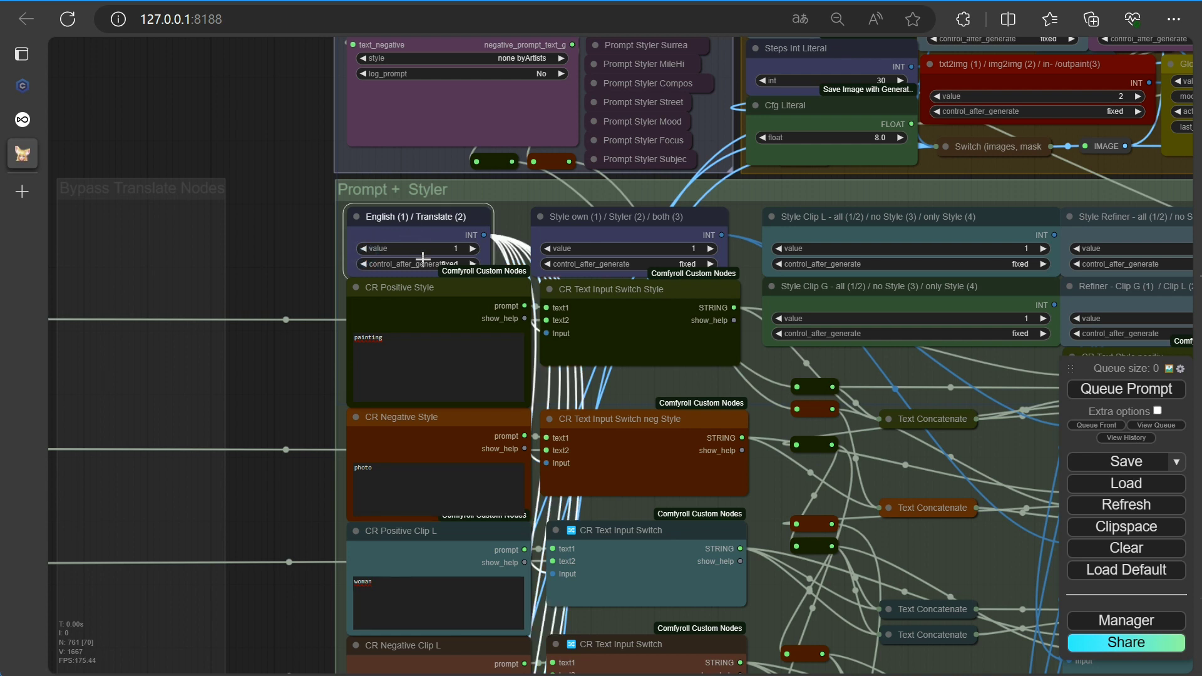
- Review the style, Clip L and Clip G positive and negative prompts in the Prompt + Styler group
scroll(270, 400, down, 7)
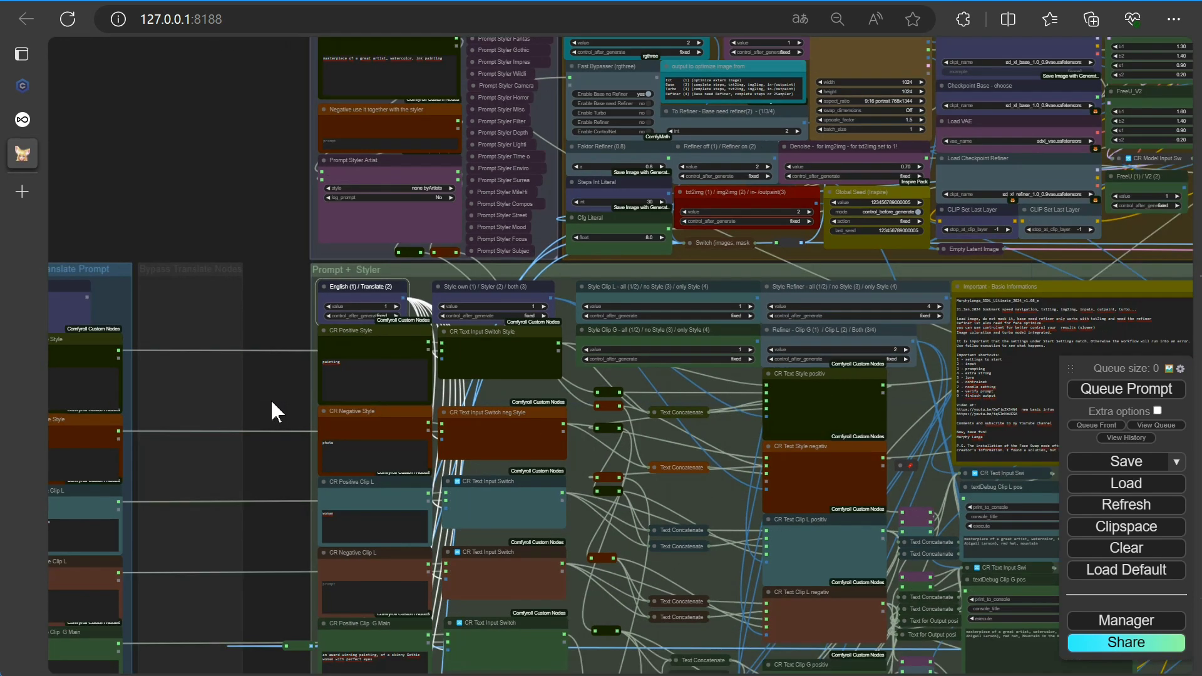
scroll(272, 393, up, 8)
drag(283, 375, 419, 348)
scroll(357, 281, up, 5)
drag(357, 285, 294, 187)
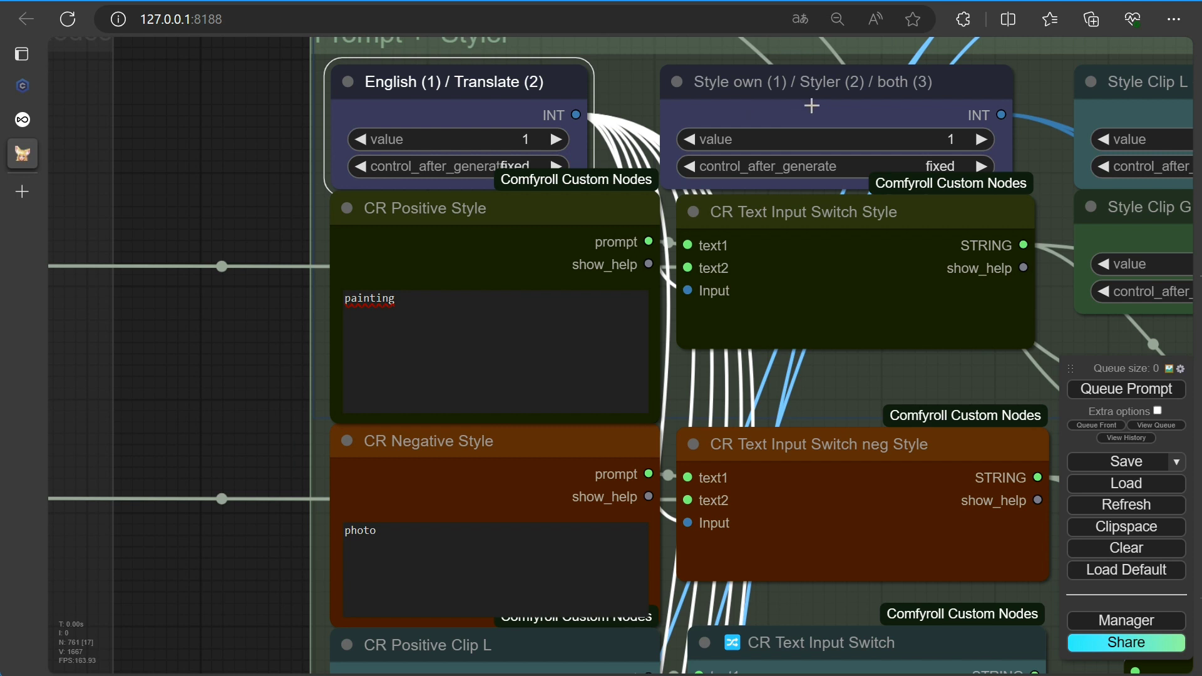
drag(214, 387, 172, 267)
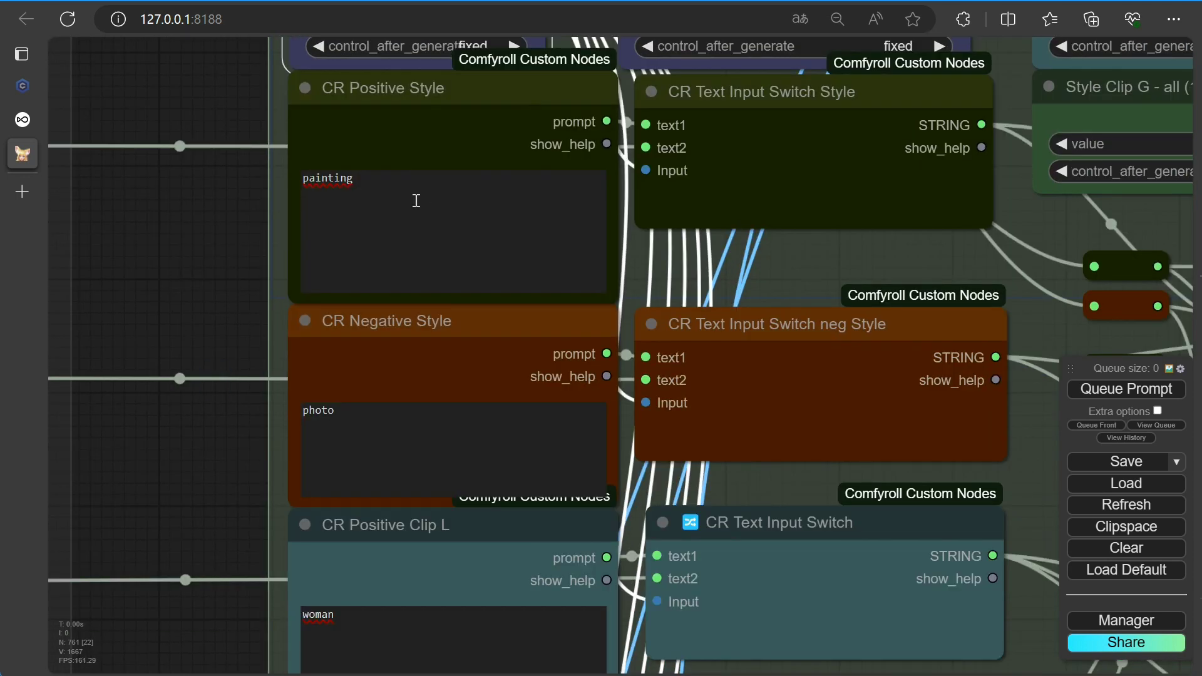
scroll(187, 457, down, 3)
drag(183, 475, 145, 244)
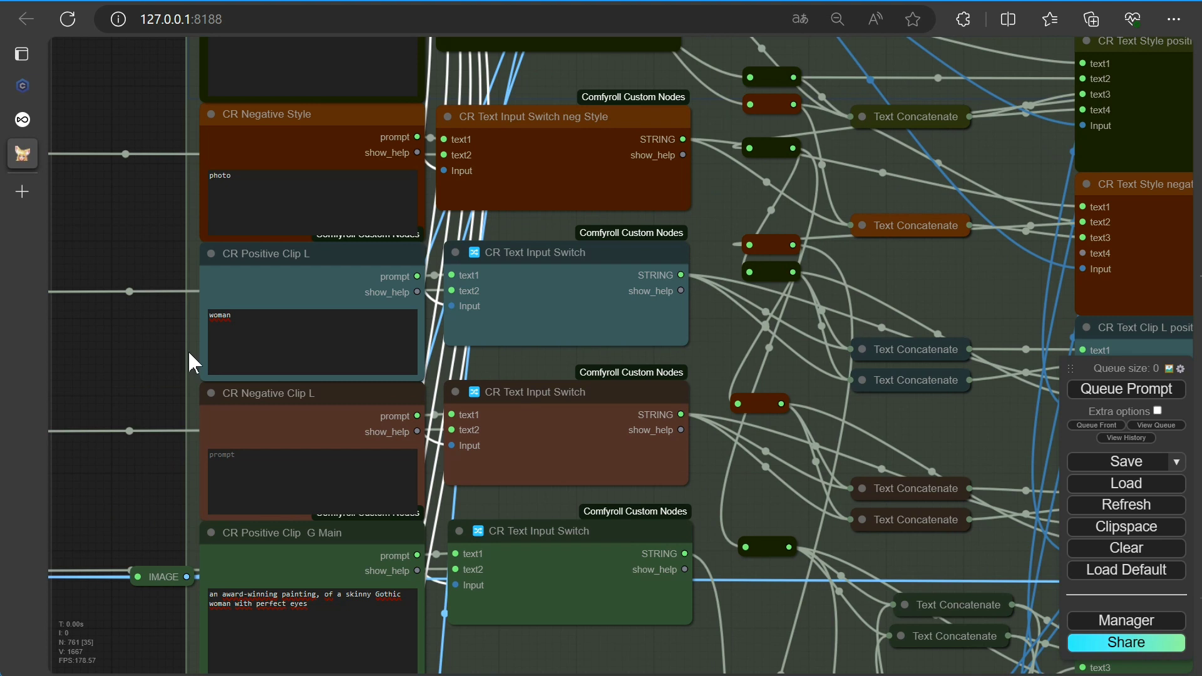
drag(144, 471, 138, 234)
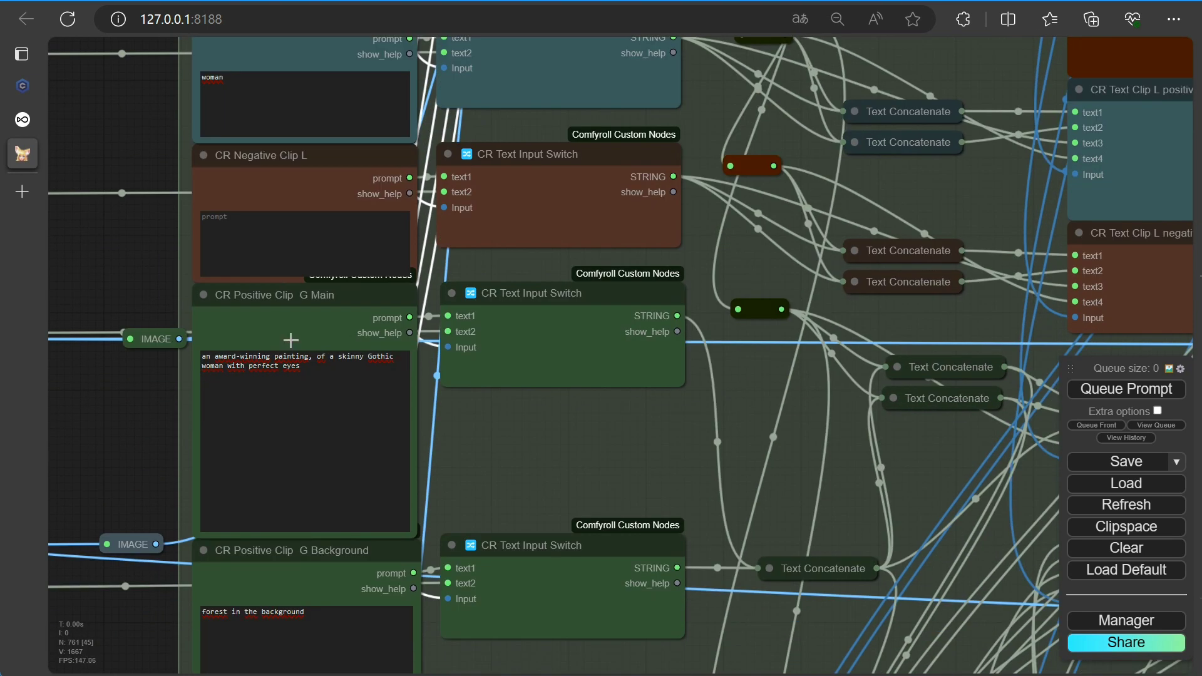
drag(158, 462, 110, 183)
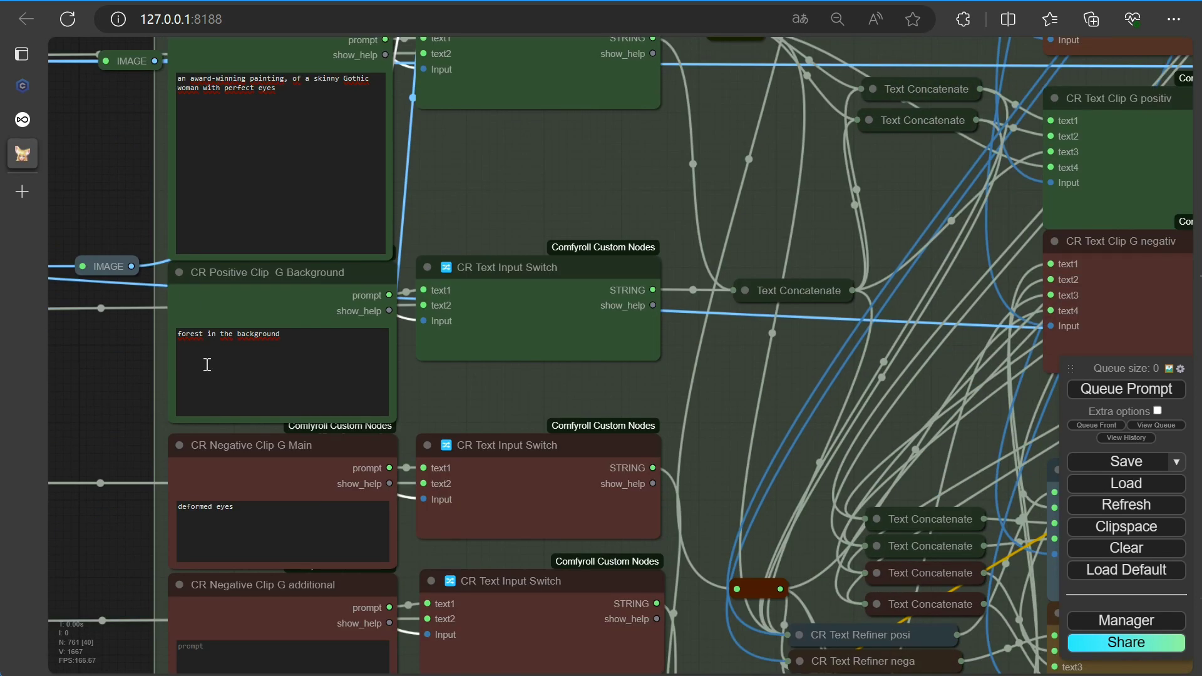
- Set the Input of the CR Switch - Switch1 / Switch2 node to 1 in the Prompt + Styler group
drag(98, 576, 118, 294)
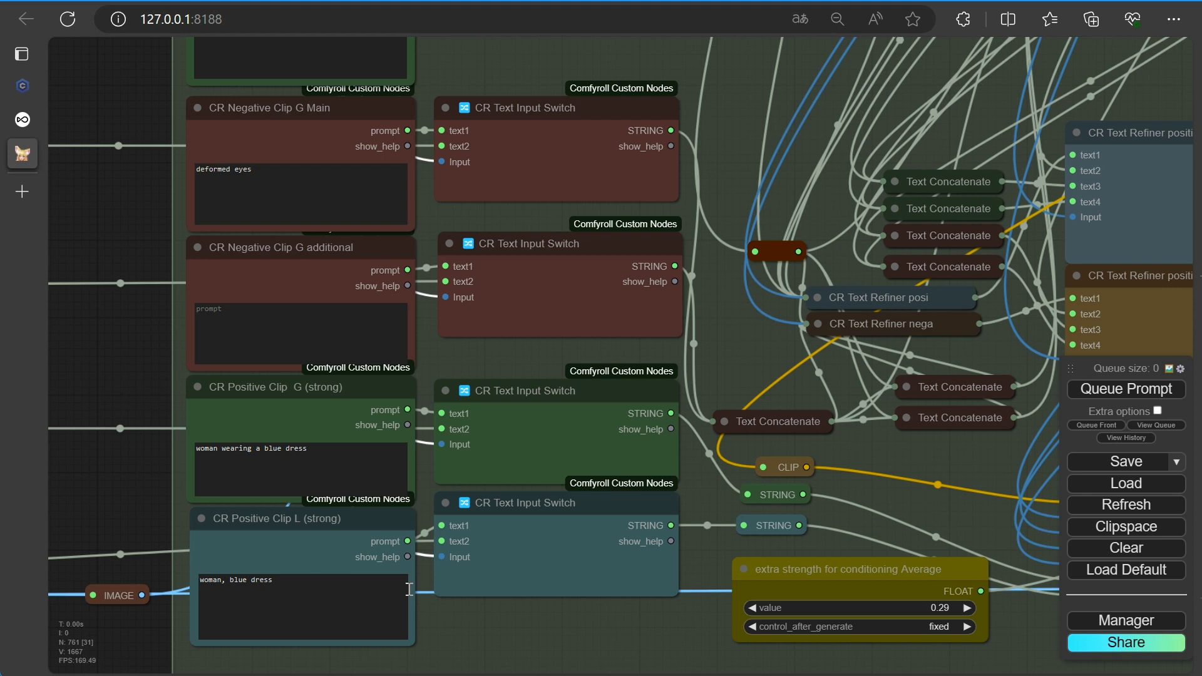
drag(622, 638, 54, 608)
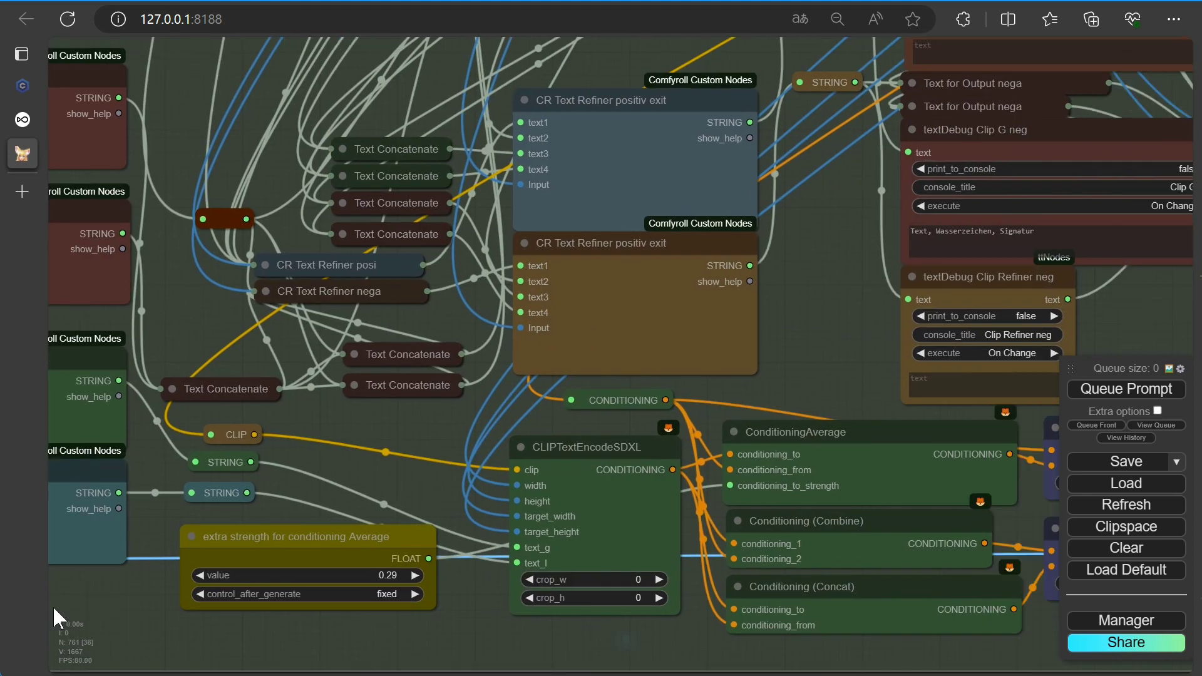
drag(542, 641, 161, 599)
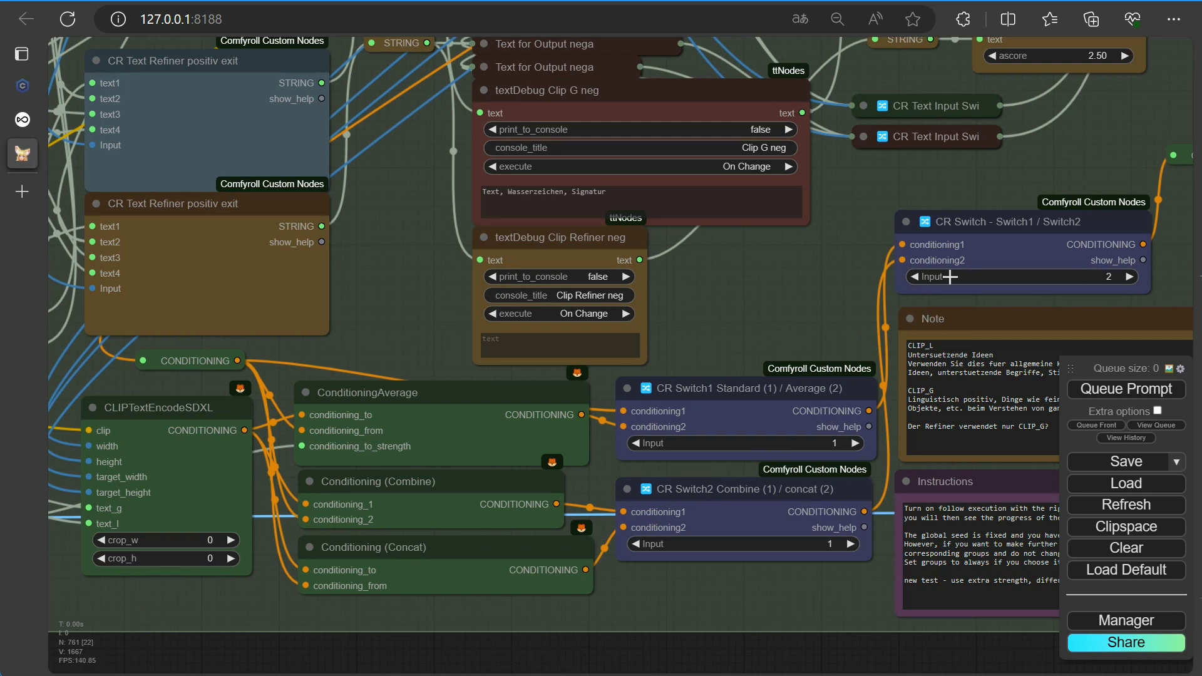
click(923, 278)
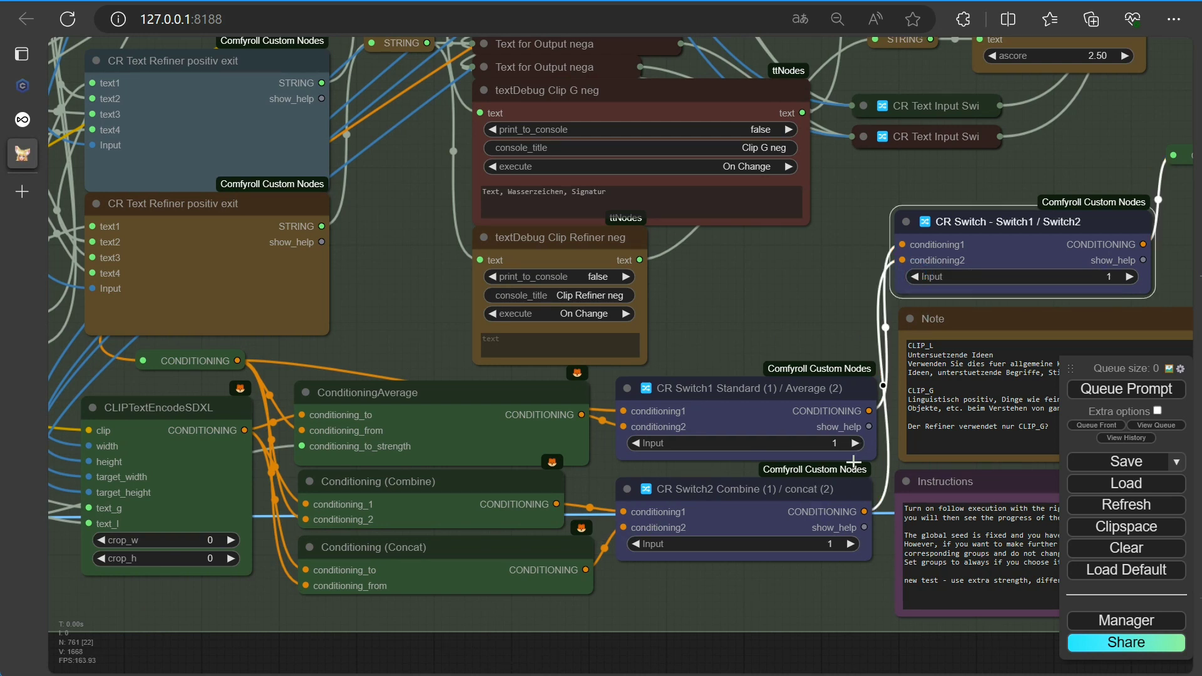
scroll(770, 563, down, 2)
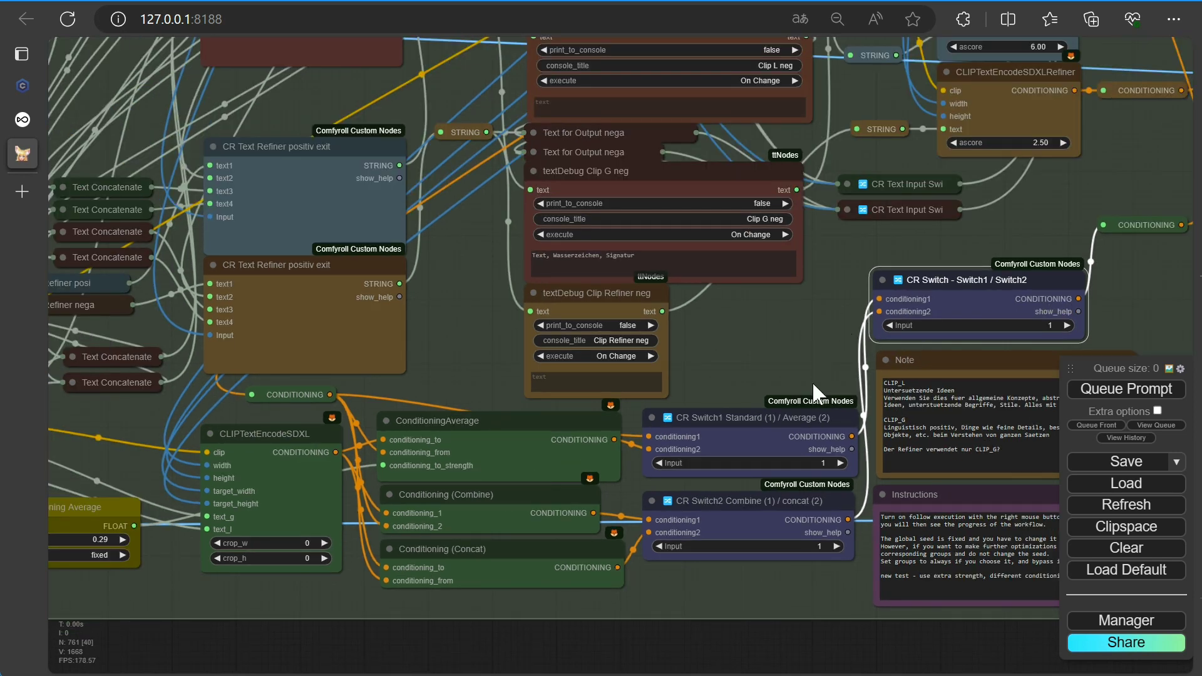
drag(651, 595, 760, 596)
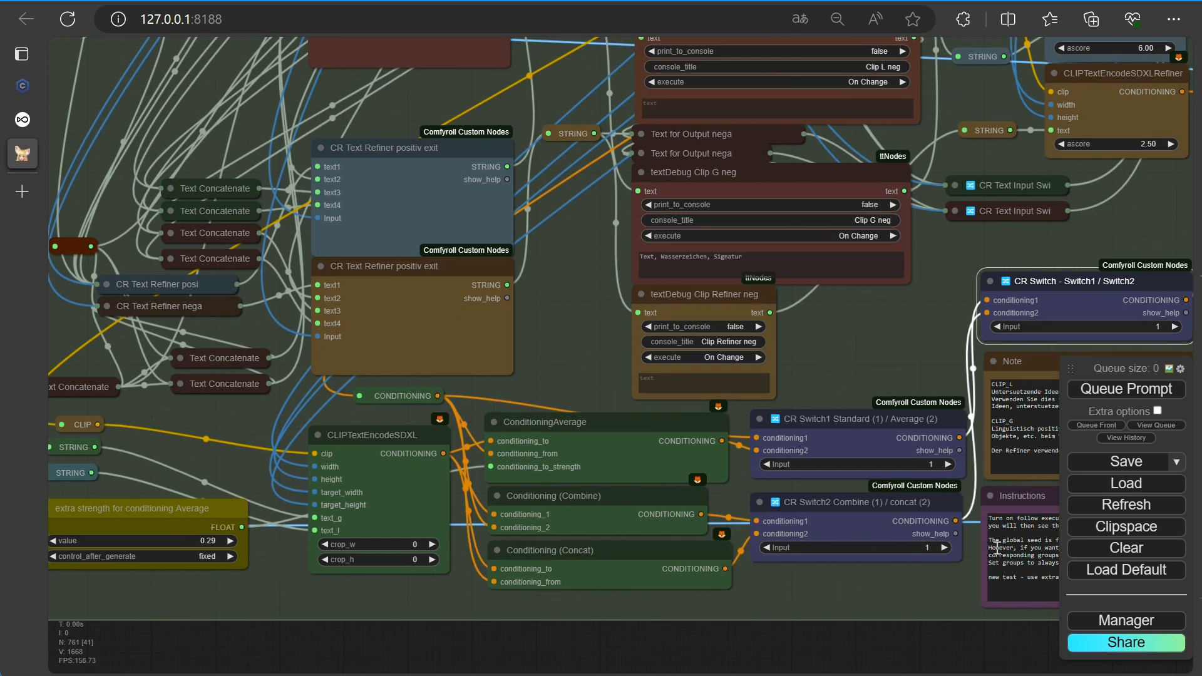
- Queue the prompt for the img2img run and display the running and pending queue
scroll(886, 562, down, 4)
scroll(877, 584, down, 5)
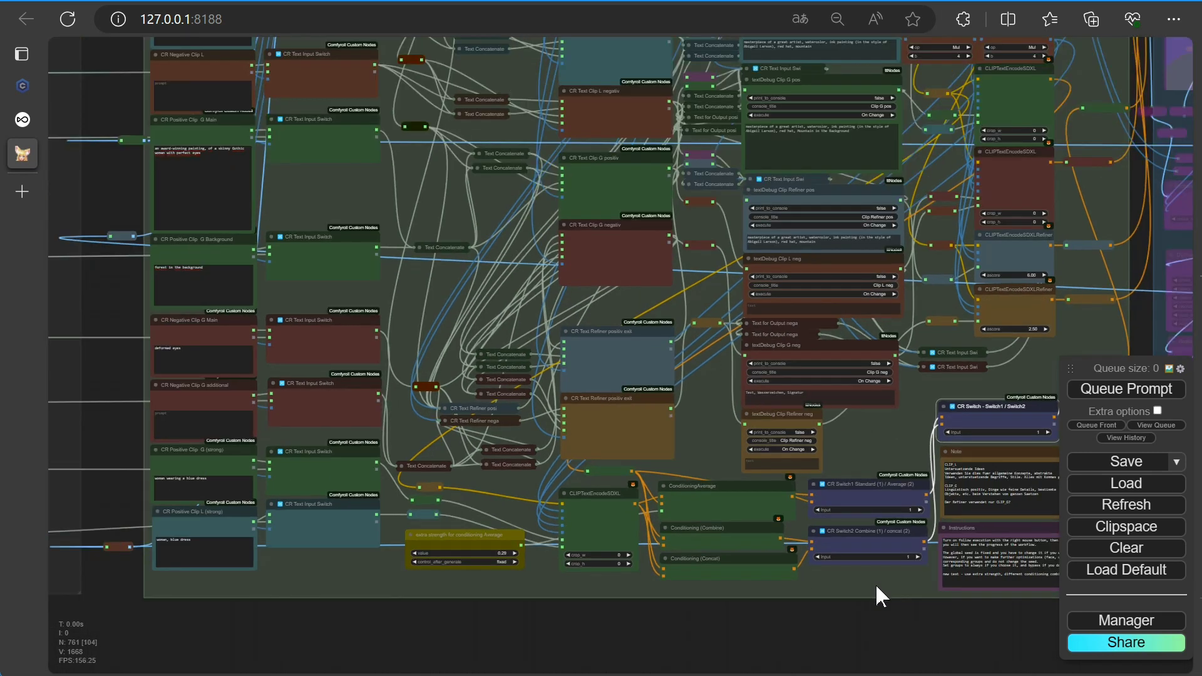
scroll(876, 583, down, 1)
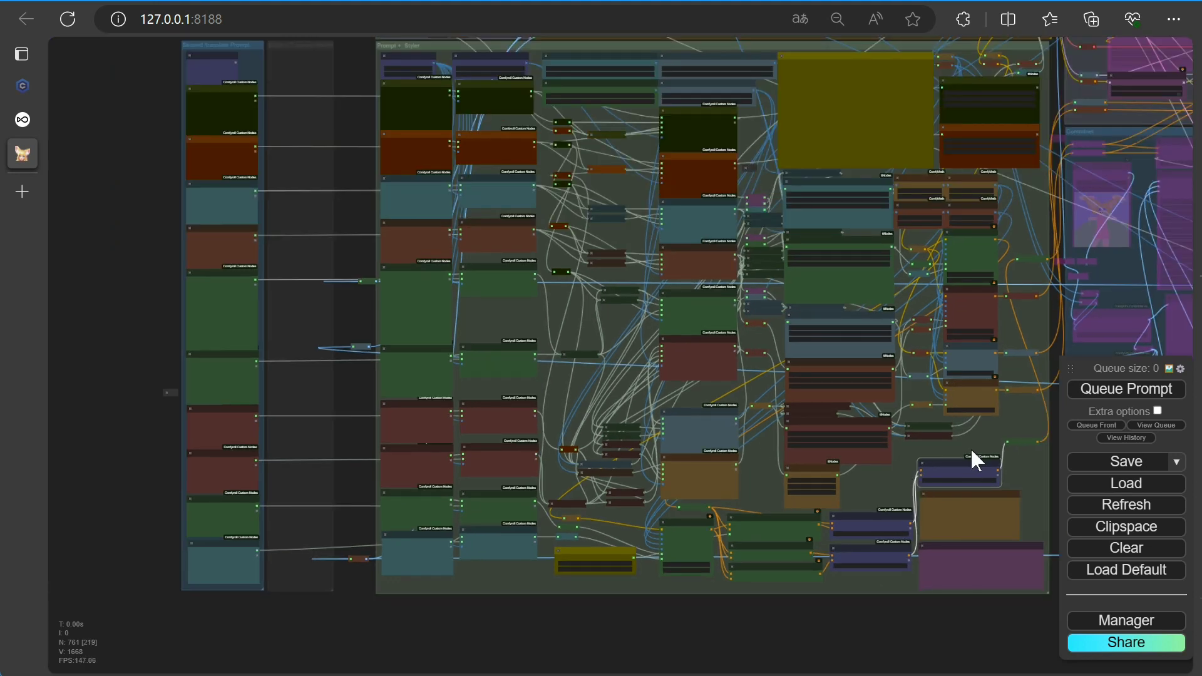
scroll(550, 553, down, 2)
drag(550, 554, 162, 553)
scroll(614, 546, down, 2)
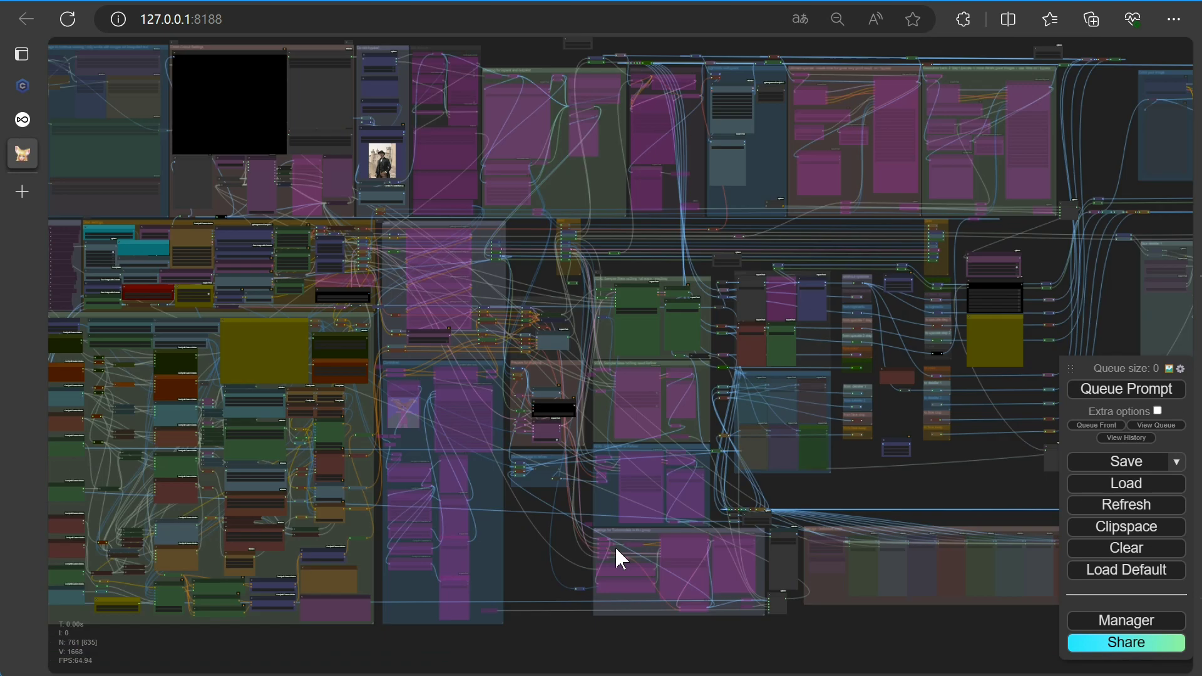
click(1114, 398)
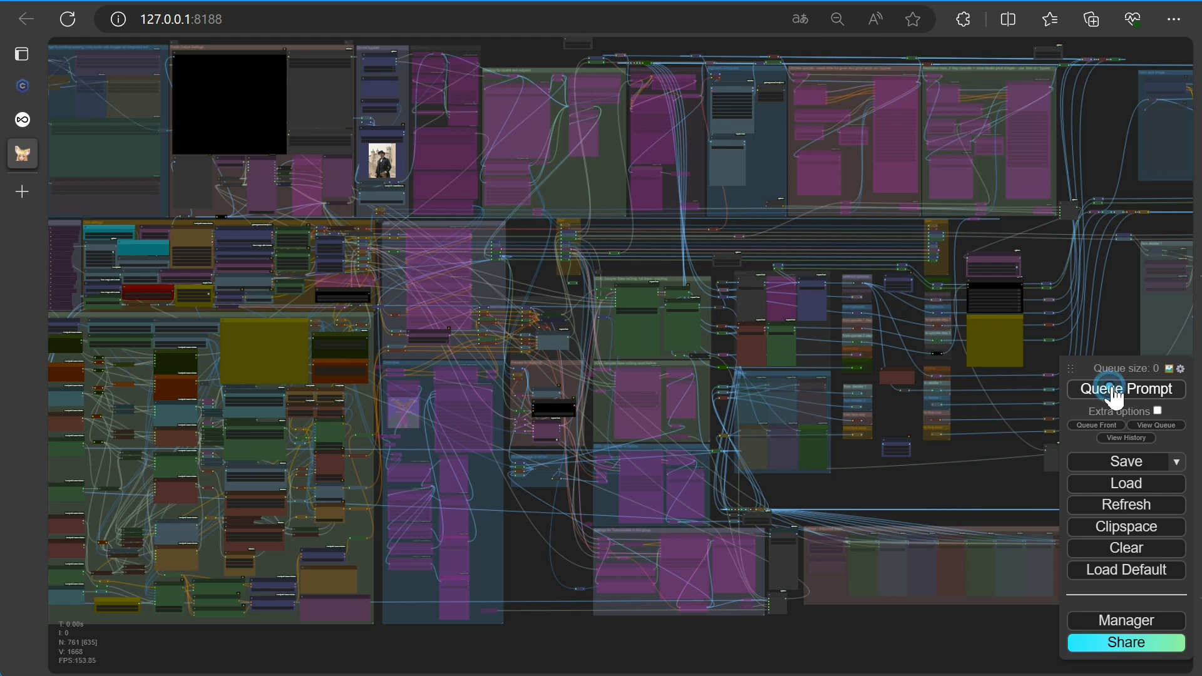
click(1155, 425)
- Examine the generated image in the KSampler and Preview Bridge nodes of the SDXL Sampler Base txt2img full steps / img2img group
key(e)
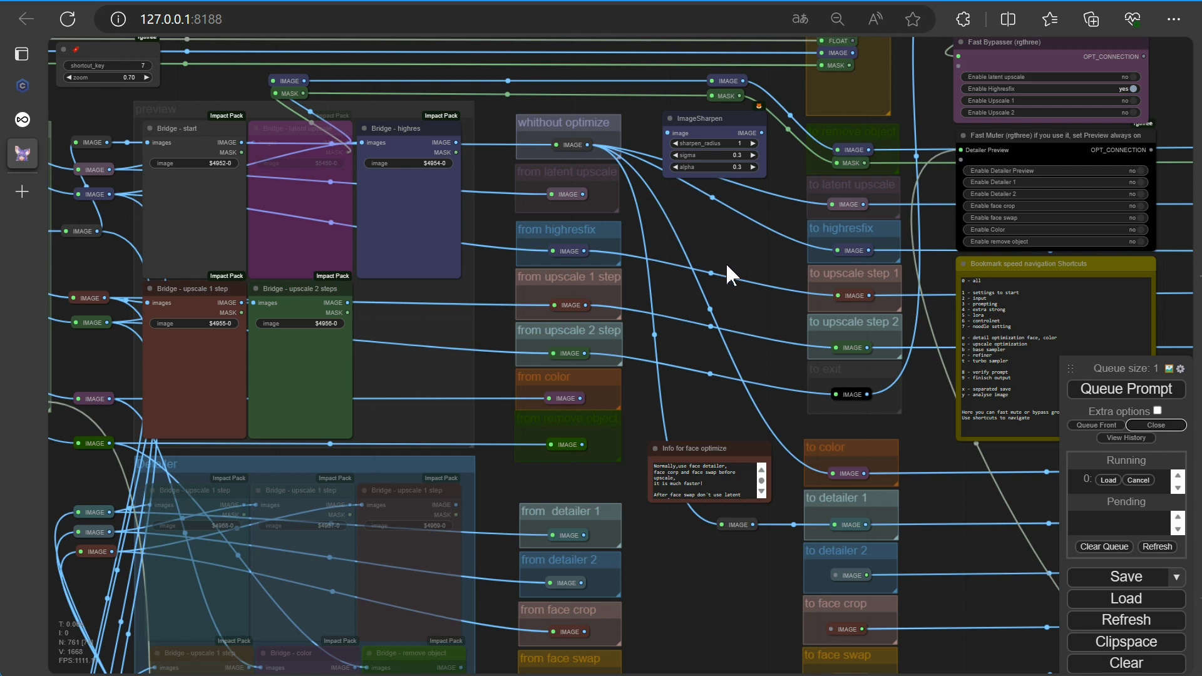
key(0)
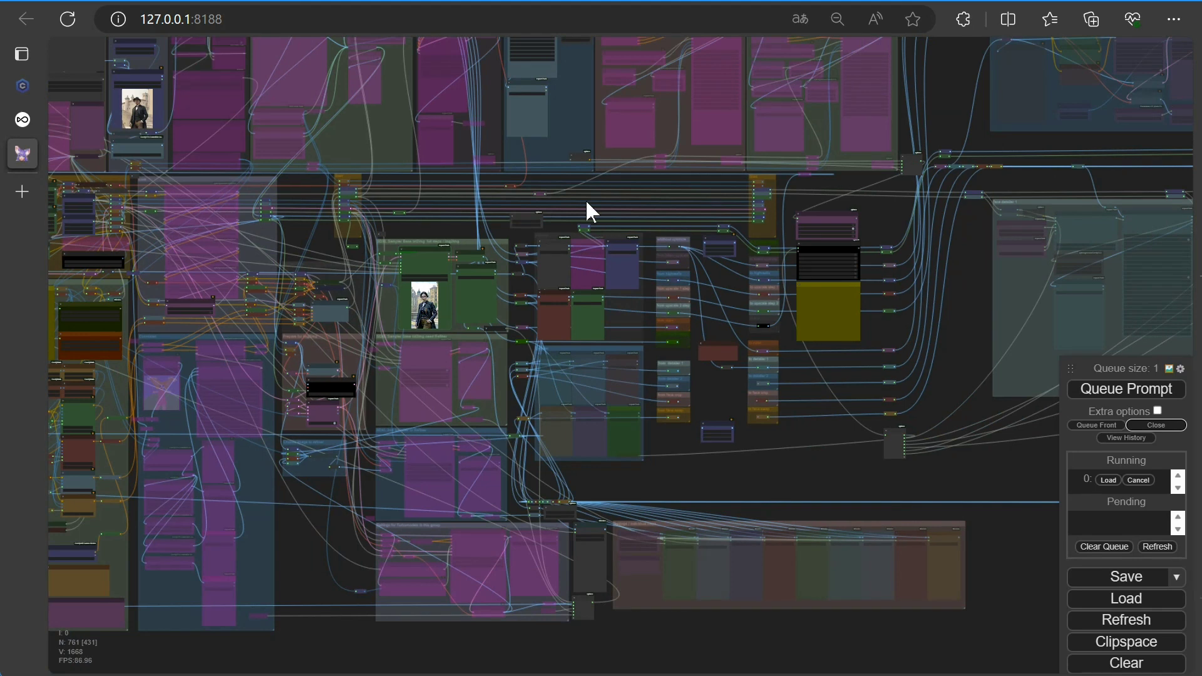
scroll(714, 337, up, 5)
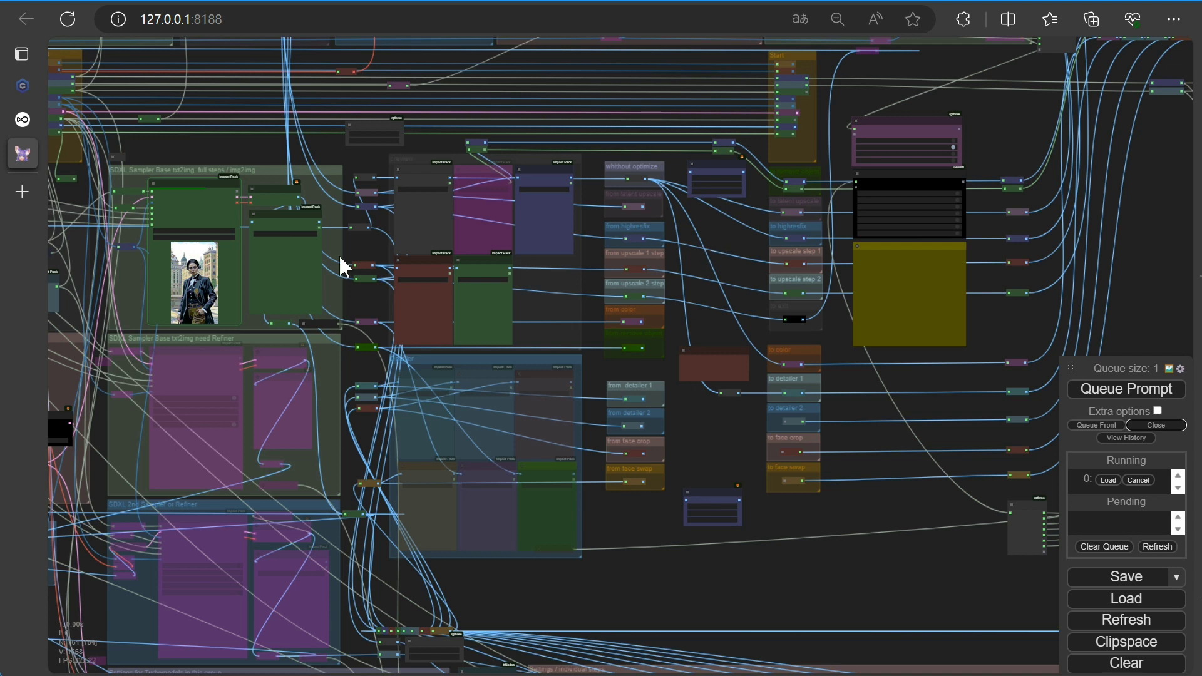
scroll(202, 307, up, 8)
scroll(203, 308, up, 3)
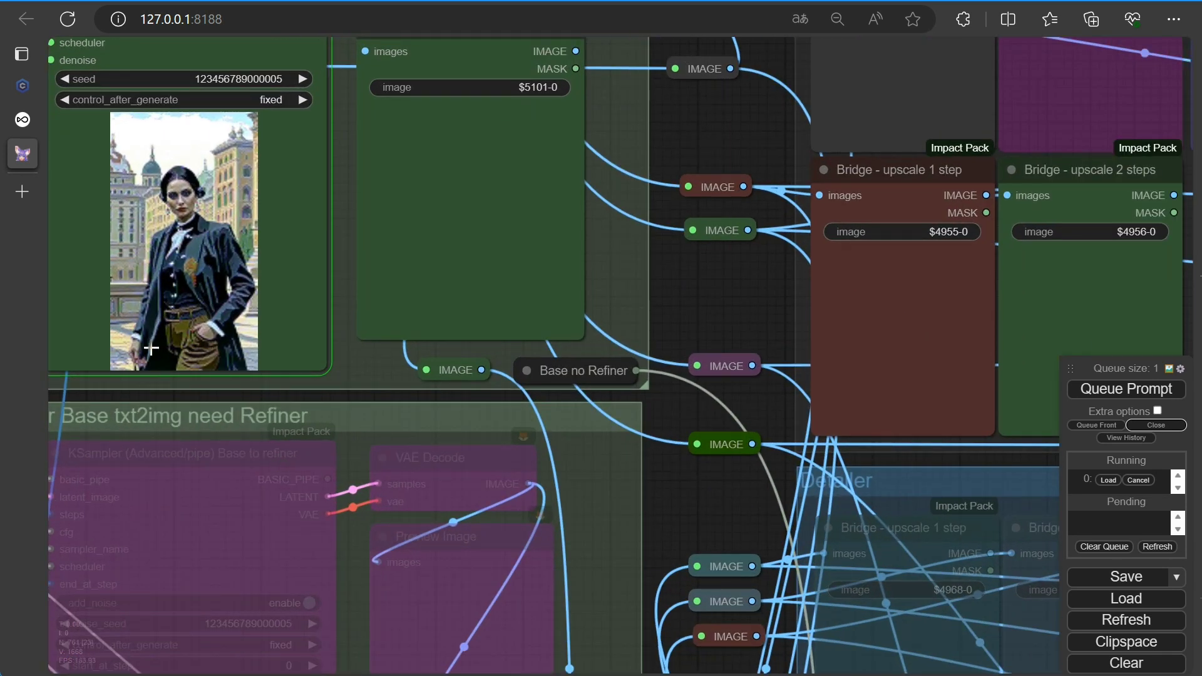
drag(670, 298, 825, 432)
scroll(599, 394, up, 7)
scroll(653, 451, down, 10)
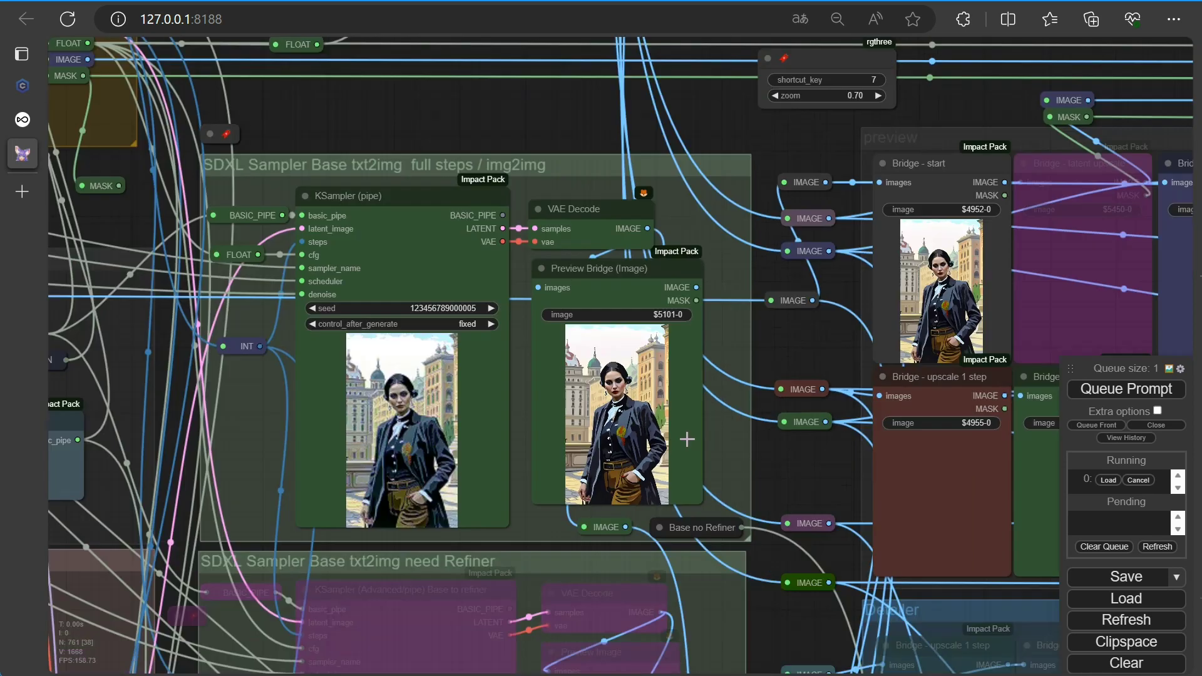
- Review the final image, prompt information and output path in the finish output group beside the source image
scroll(411, 328, down, 14)
drag(411, 328, 647, 437)
scroll(576, 426, up, 10)
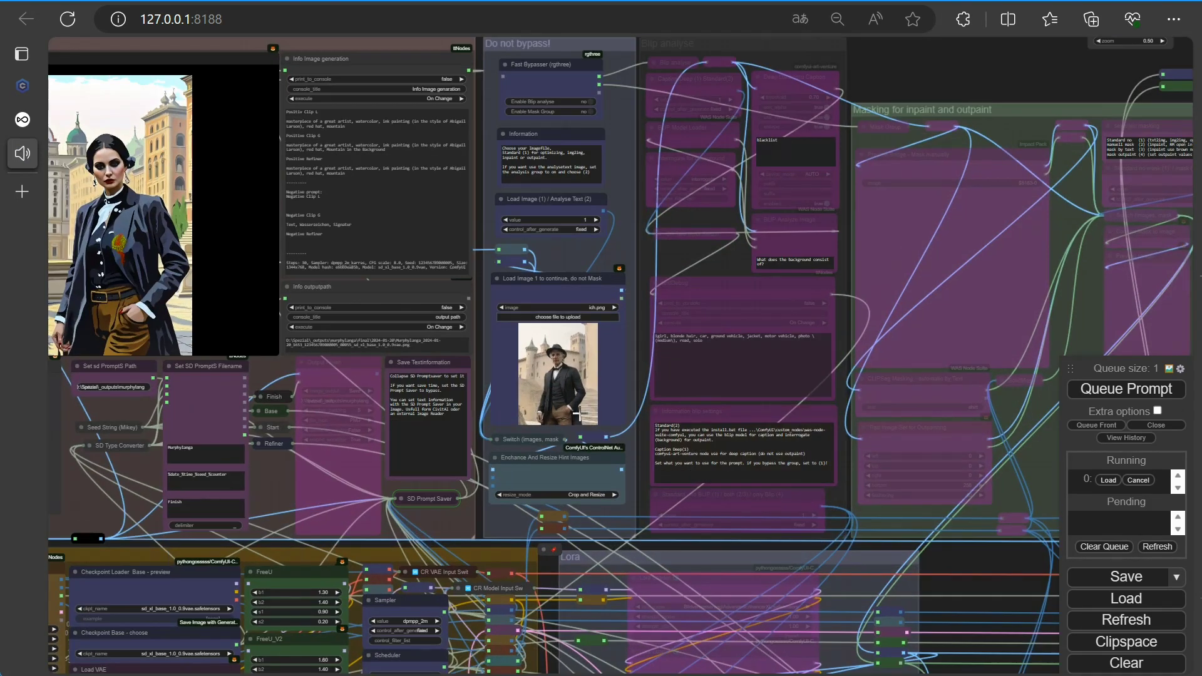
drag(270, 493, 520, 538)
scroll(573, 500, up, 2)
scroll(574, 501, up, 2)
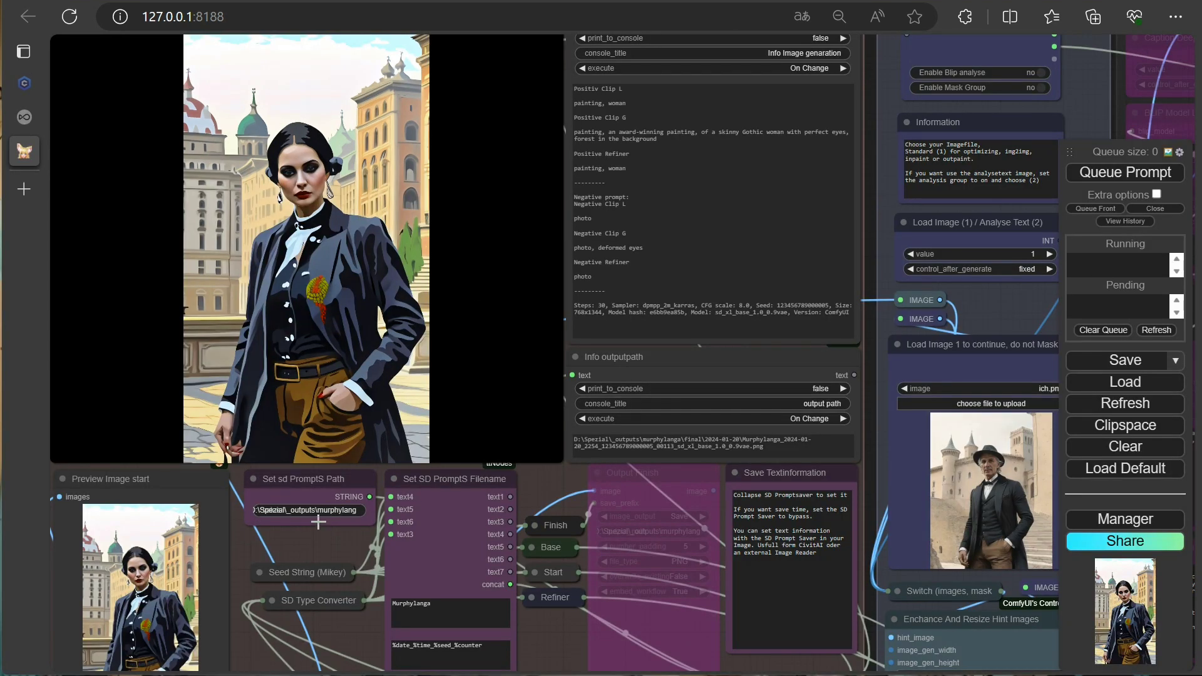
- Set the Style own (1) / Styler (2) / both (3) value to 2
key(3)
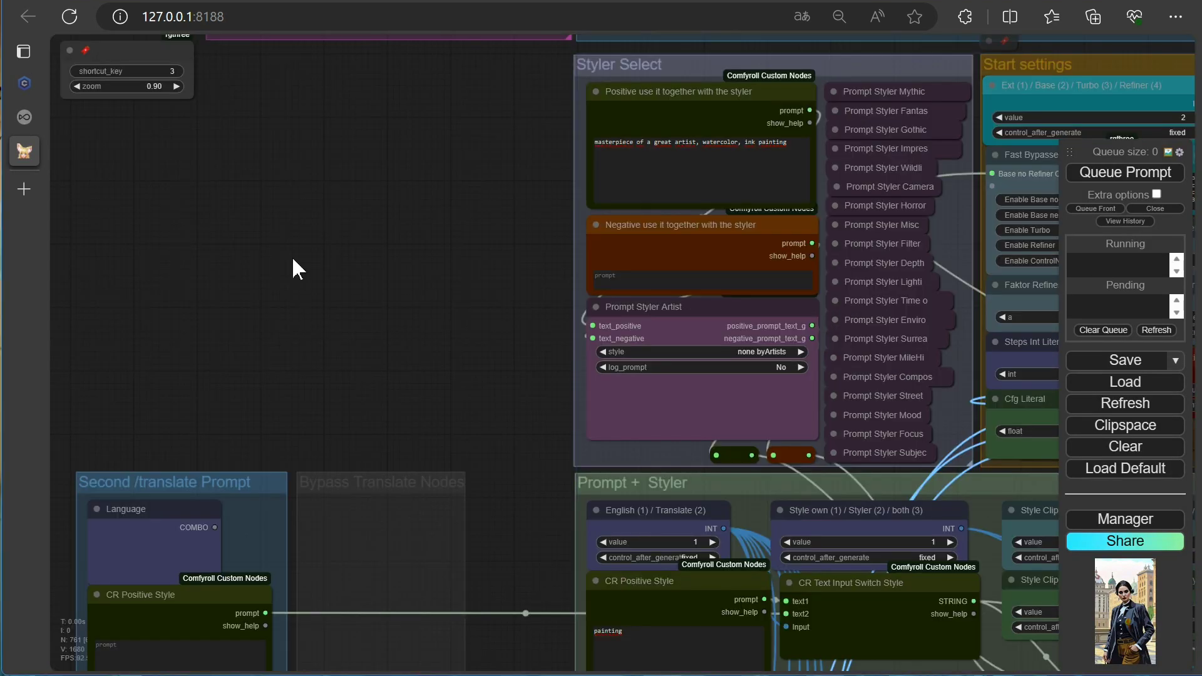
drag(411, 306, 186, 334)
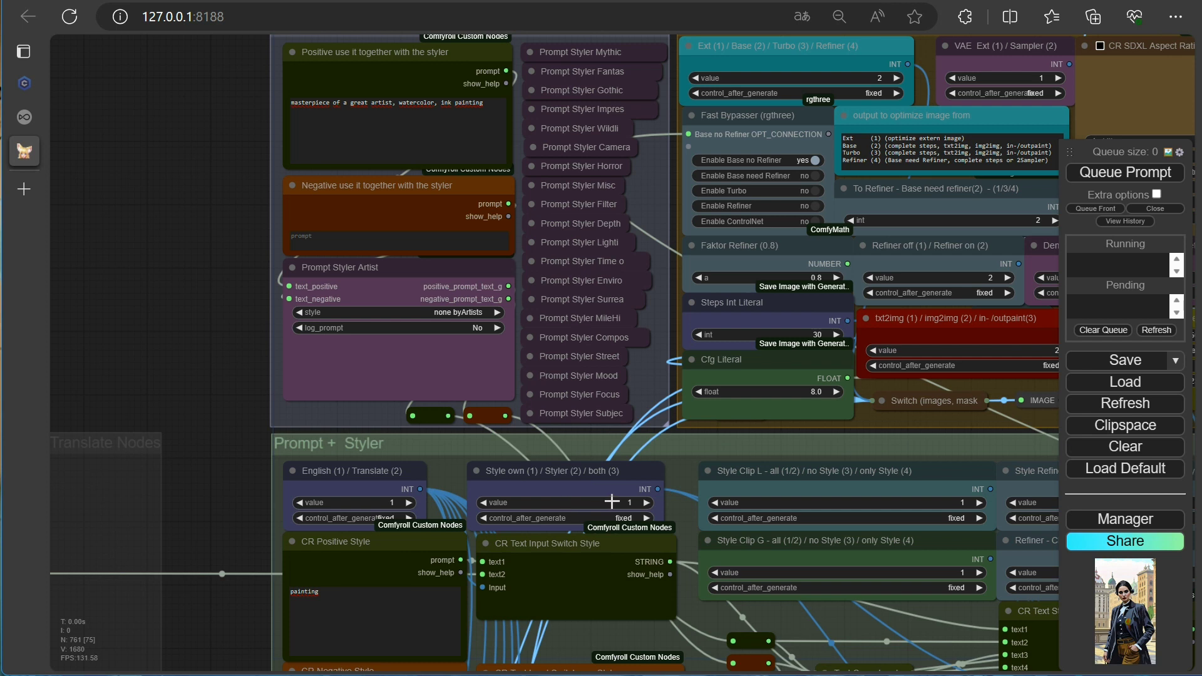
click(647, 502)
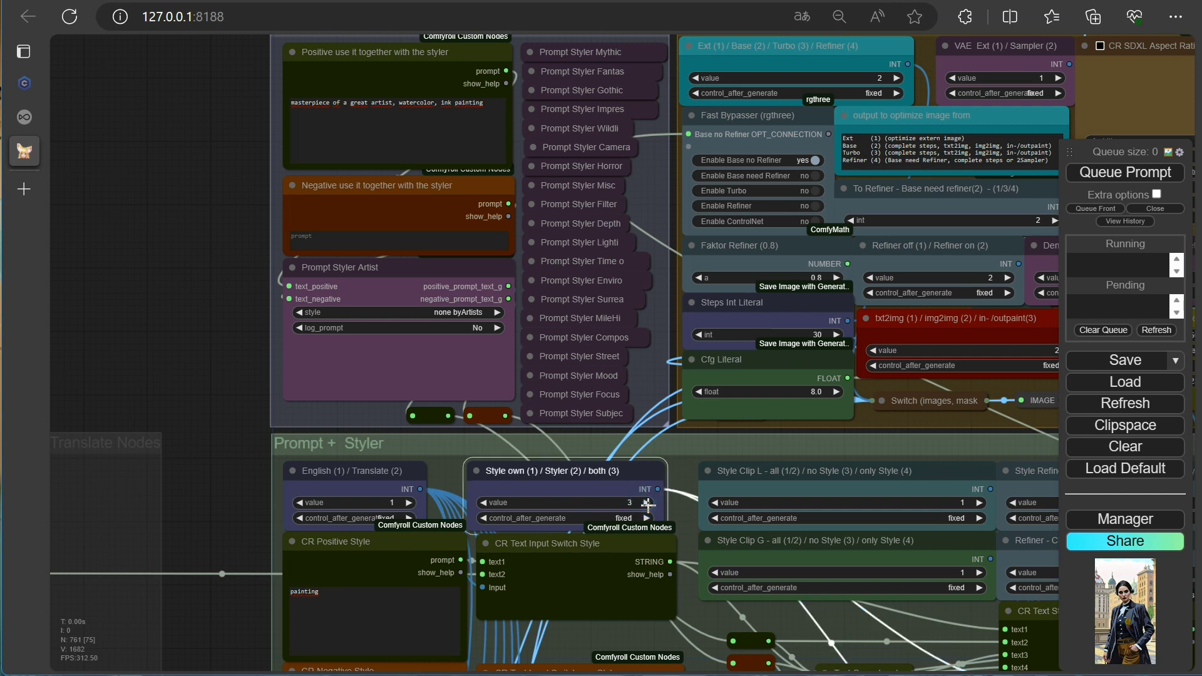
click(482, 503)
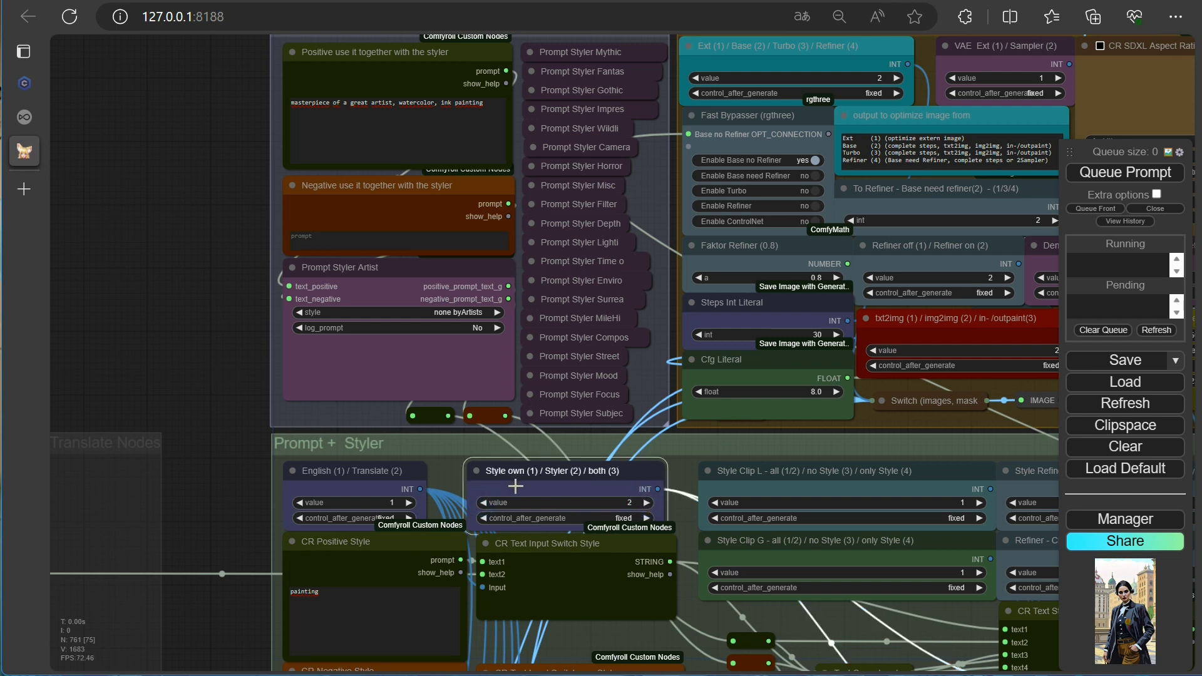
- Choose Abigail Larson as the style in the Prompt Styler Artist node and queue the prompt
click(448, 313)
click(468, 209)
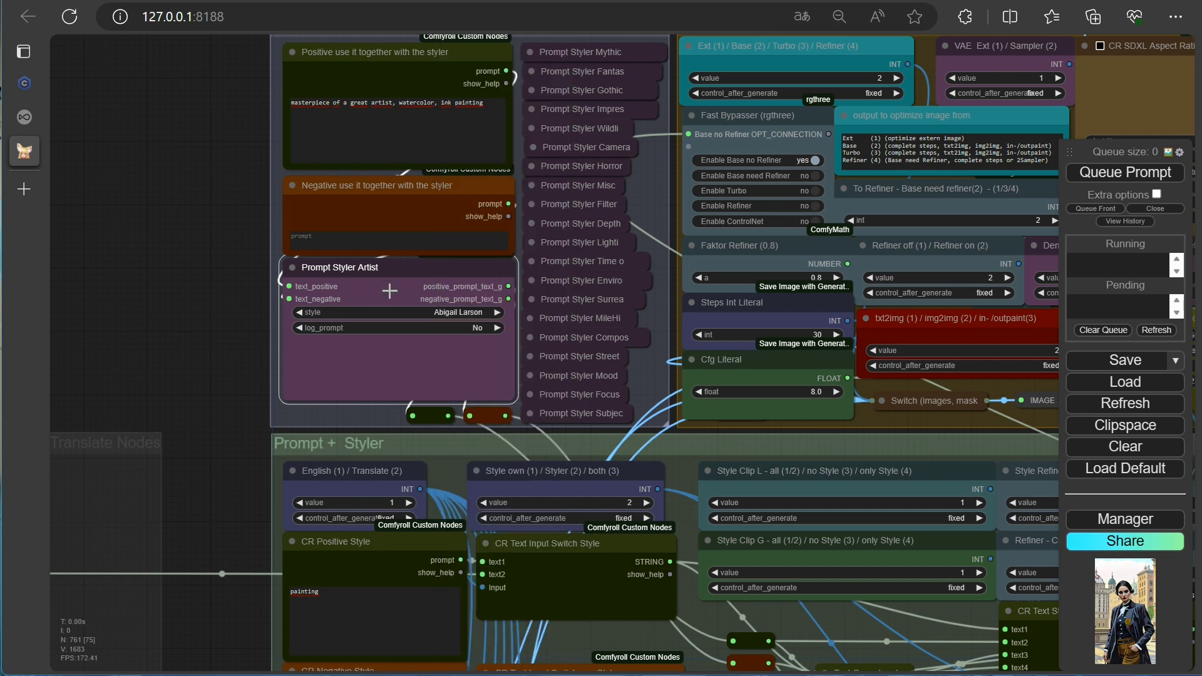
click(1088, 176)
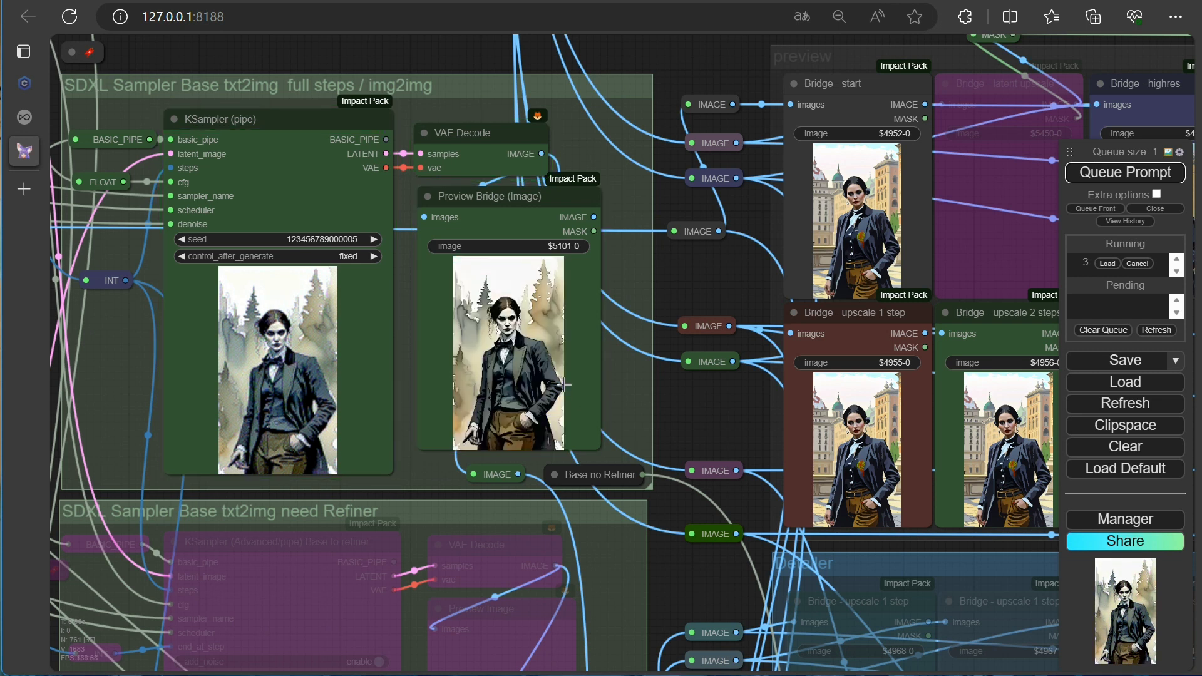
- Check the highresfix preview, the final image and its prompt information for the Abigail Larson run
key(1)
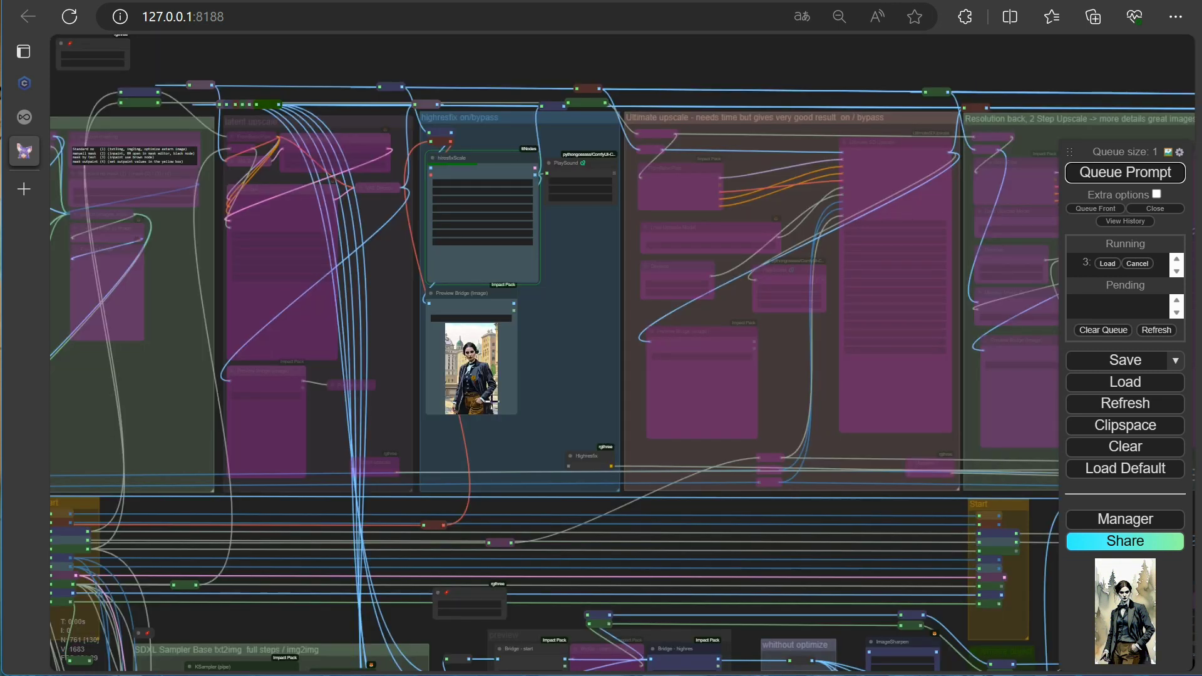
scroll(555, 338, up, 5)
scroll(557, 335, down, 2)
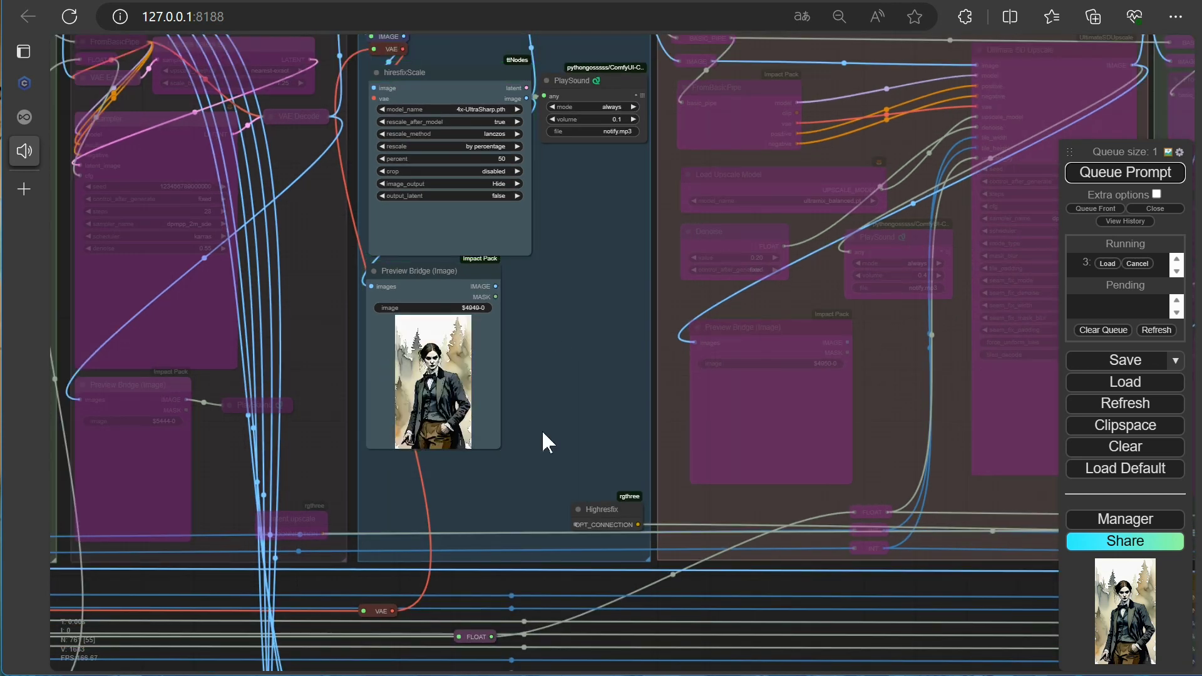
key(2)
scroll(539, 418, down, 2)
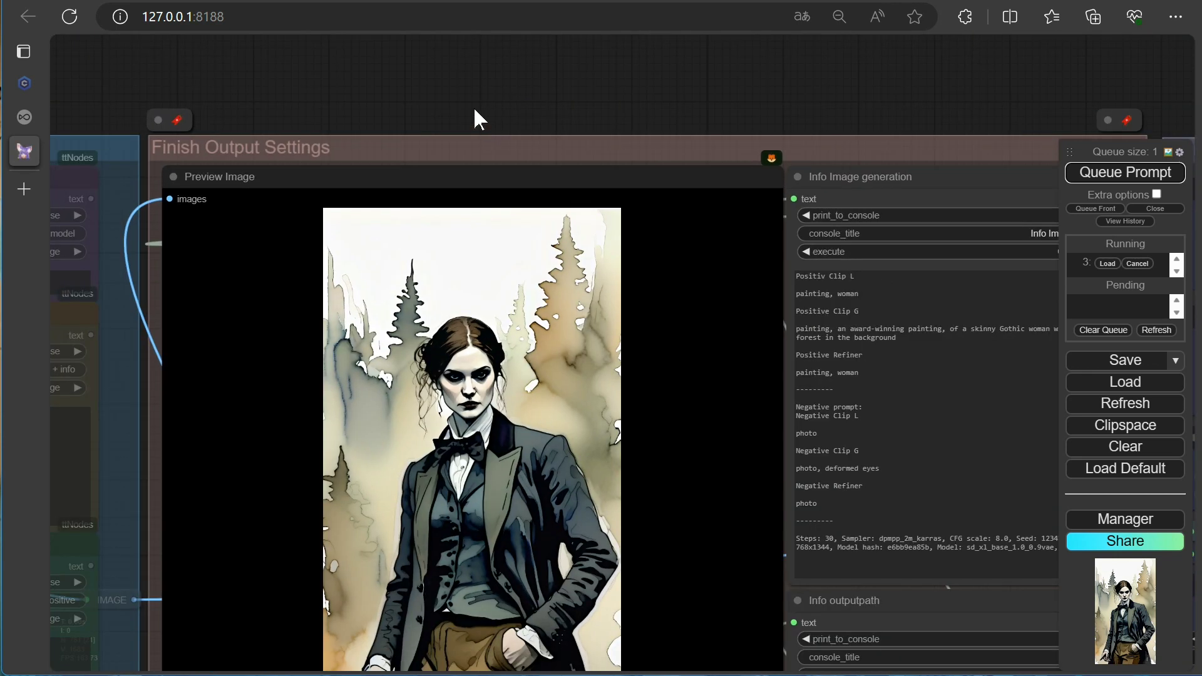
key(2)
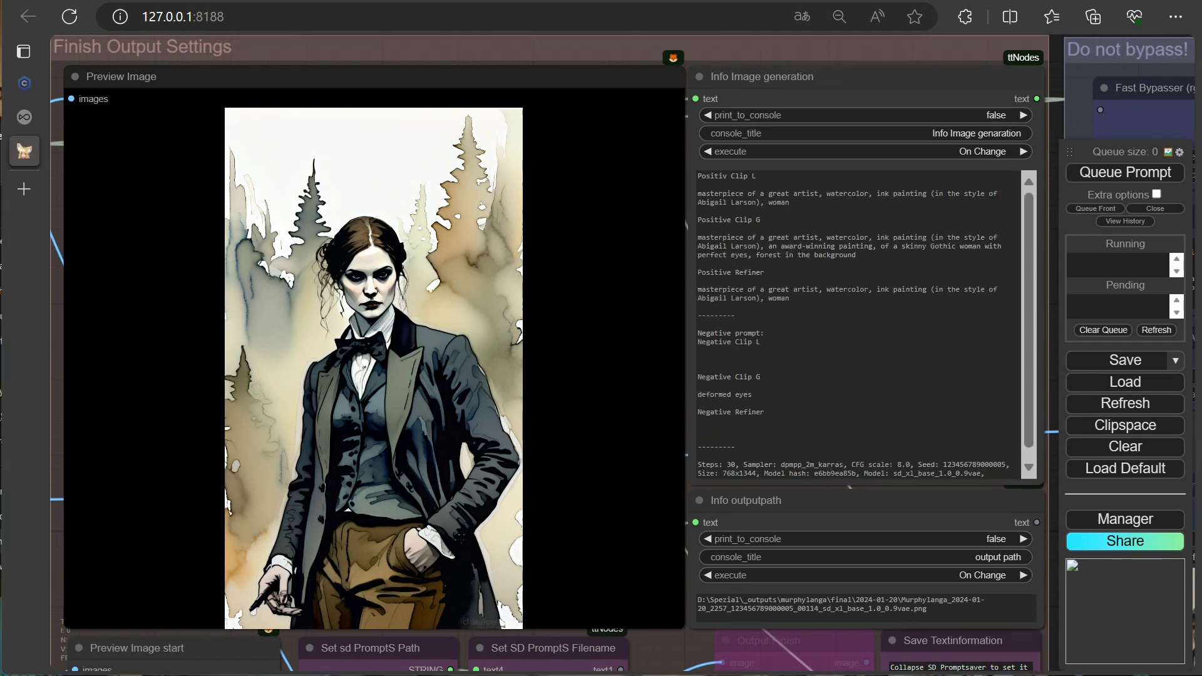
- Set the Prompt Styler Artist style to Raymond Swanland and queue the prompt again
key(3)
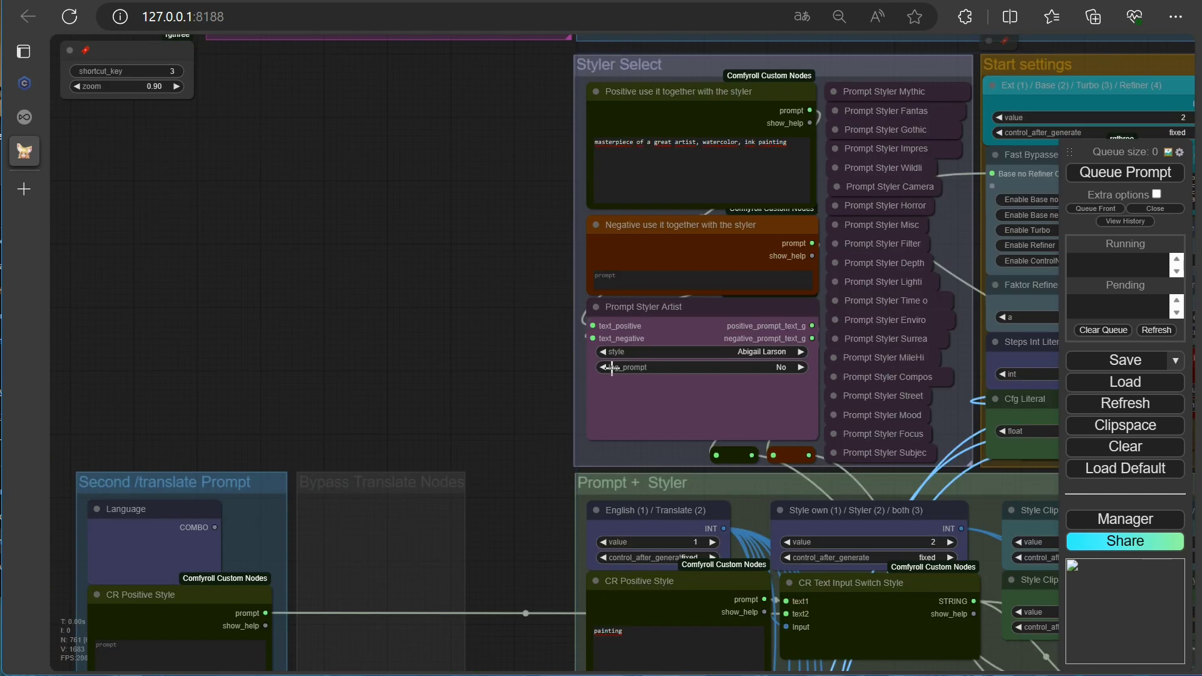
scroll(540, 418, up, 2)
click(796, 341)
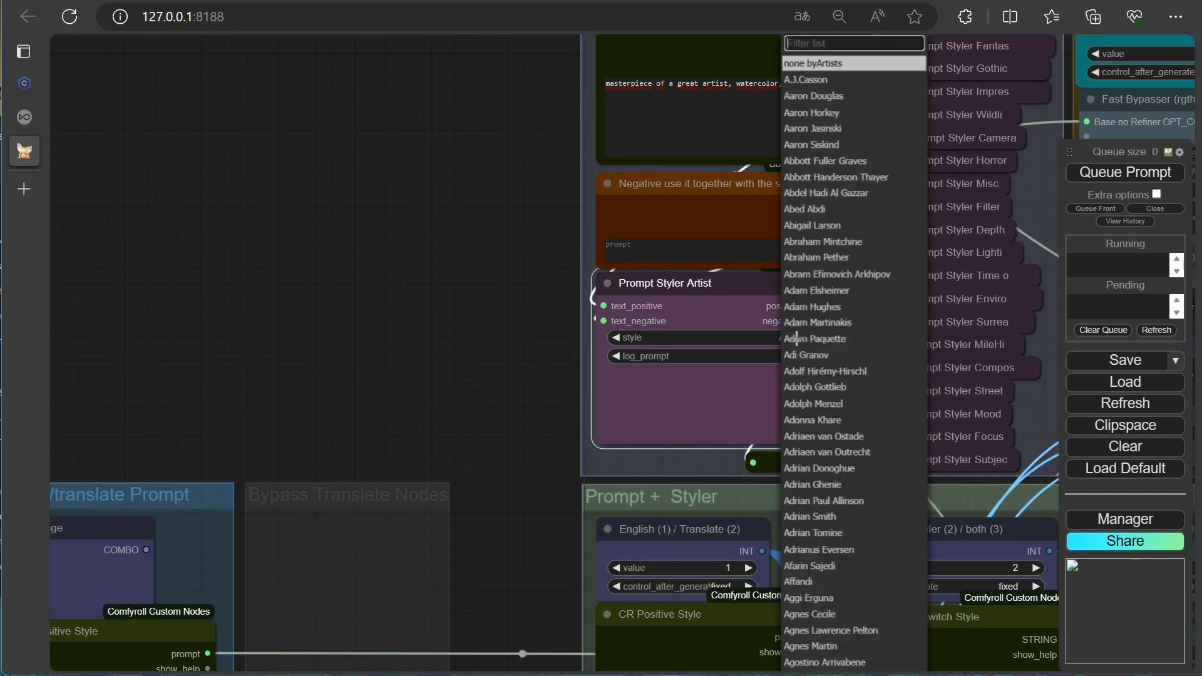
text(ray)
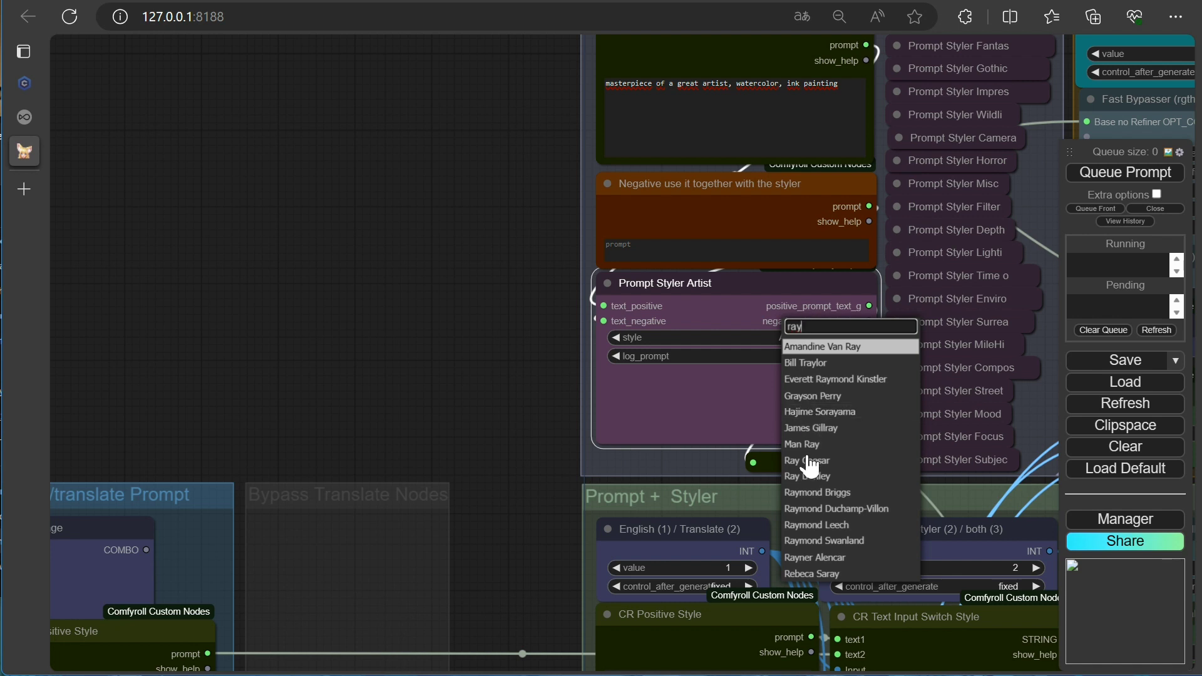
click(824, 541)
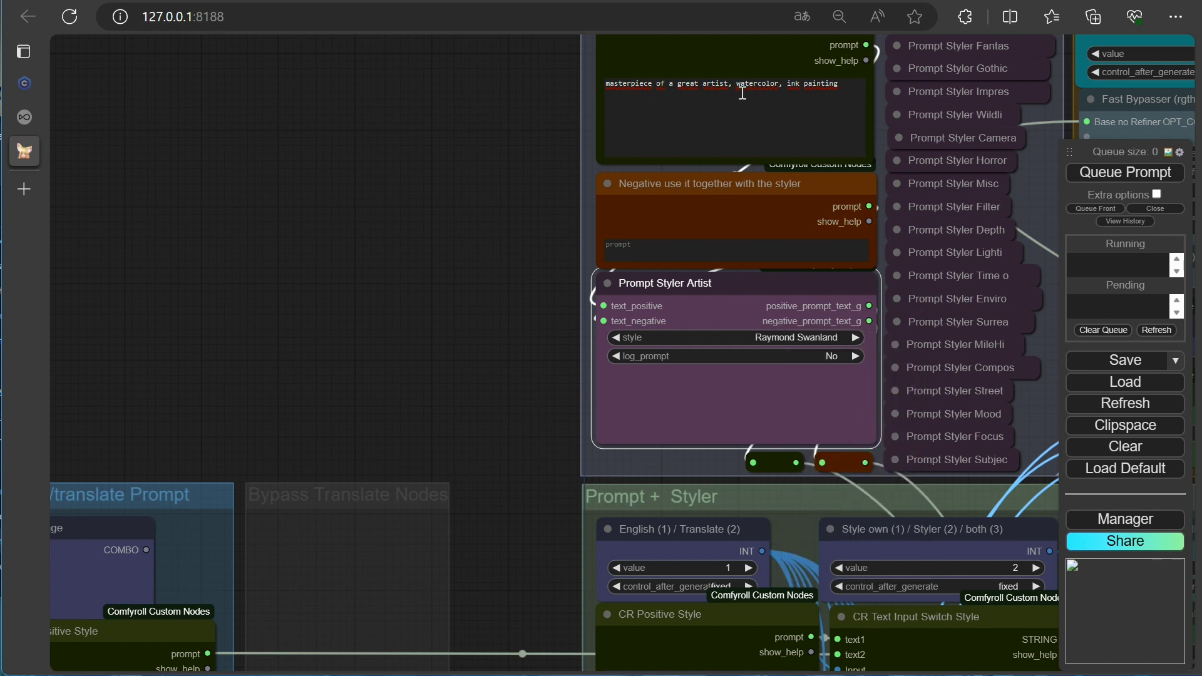
drag(430, 286, 365, 523)
click(1107, 177)
- Compare the KSampler preview of the Raymond Swanland run with the previous image in the neighbouring Preview Bridge
key(1)
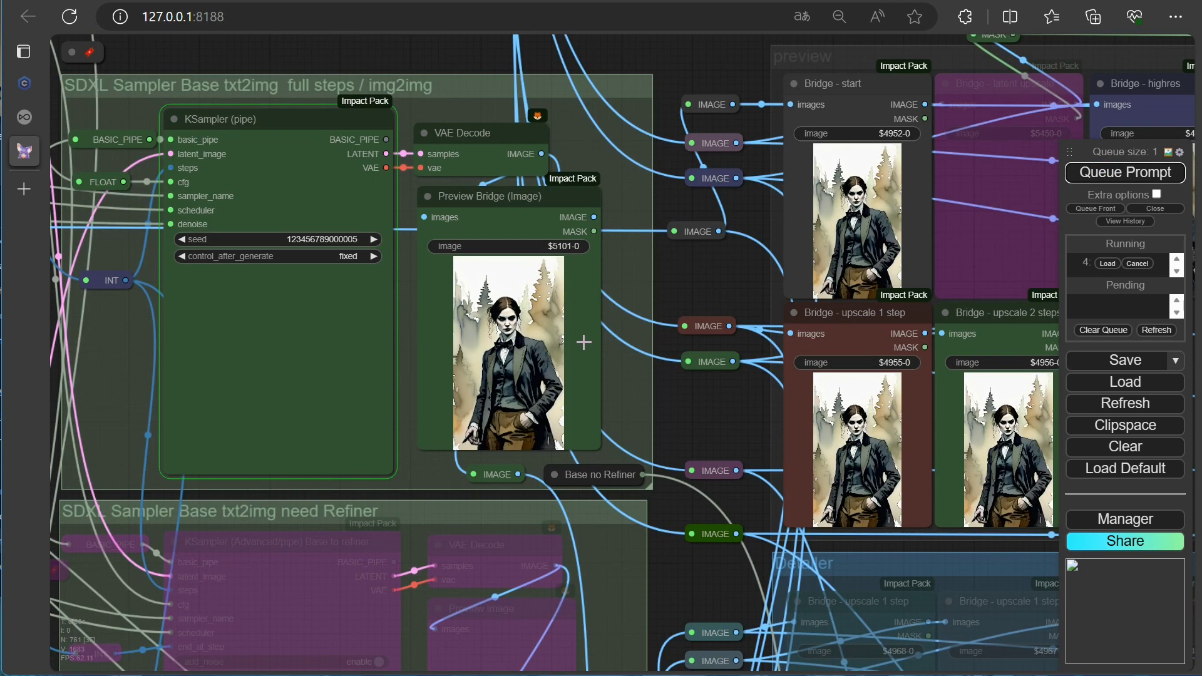
scroll(319, 391, up, 8)
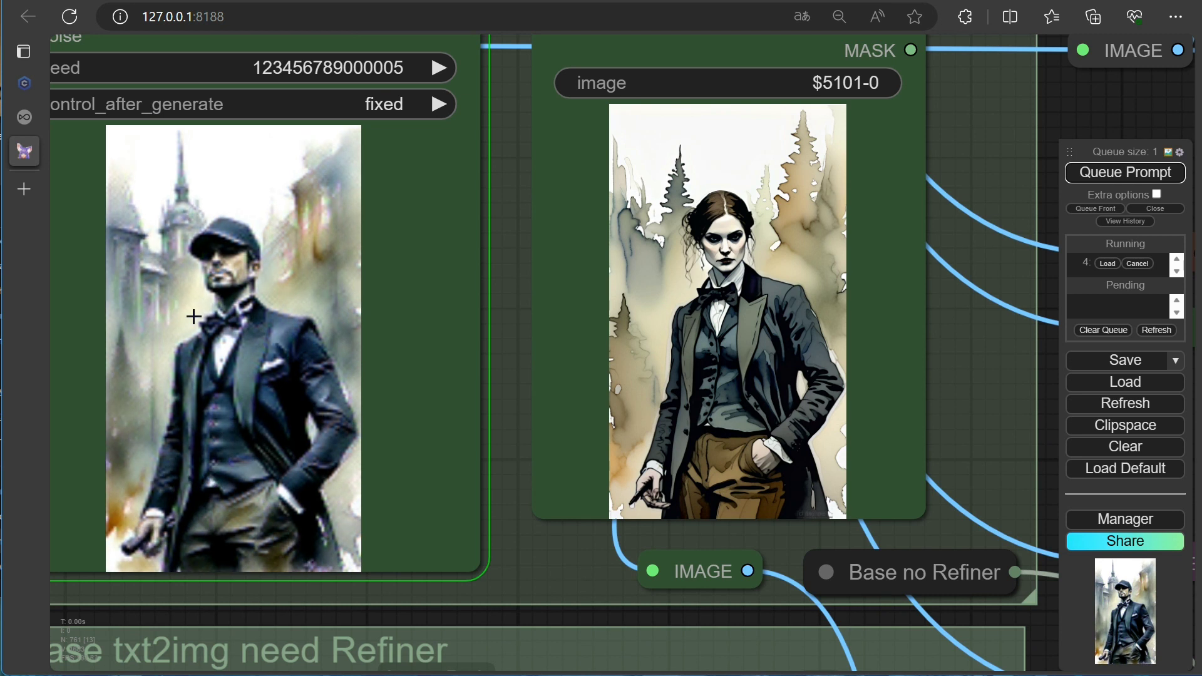
scroll(194, 316, down, 1)
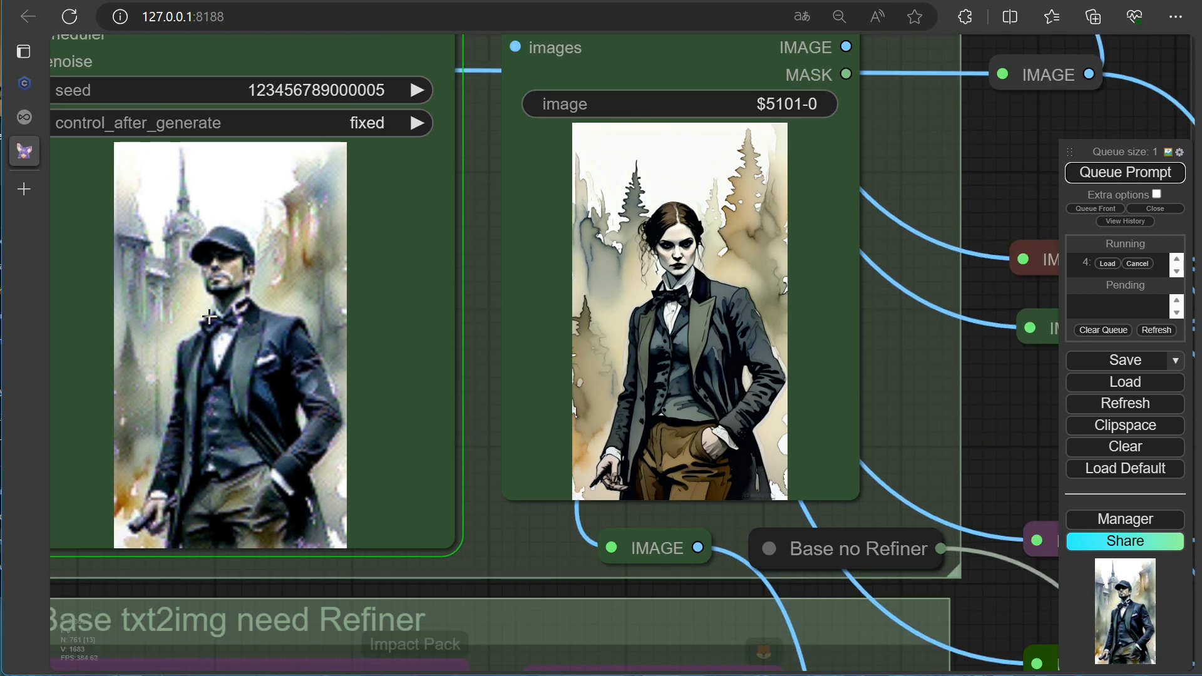
scroll(209, 316, down, 2)
scroll(209, 316, down, 3)
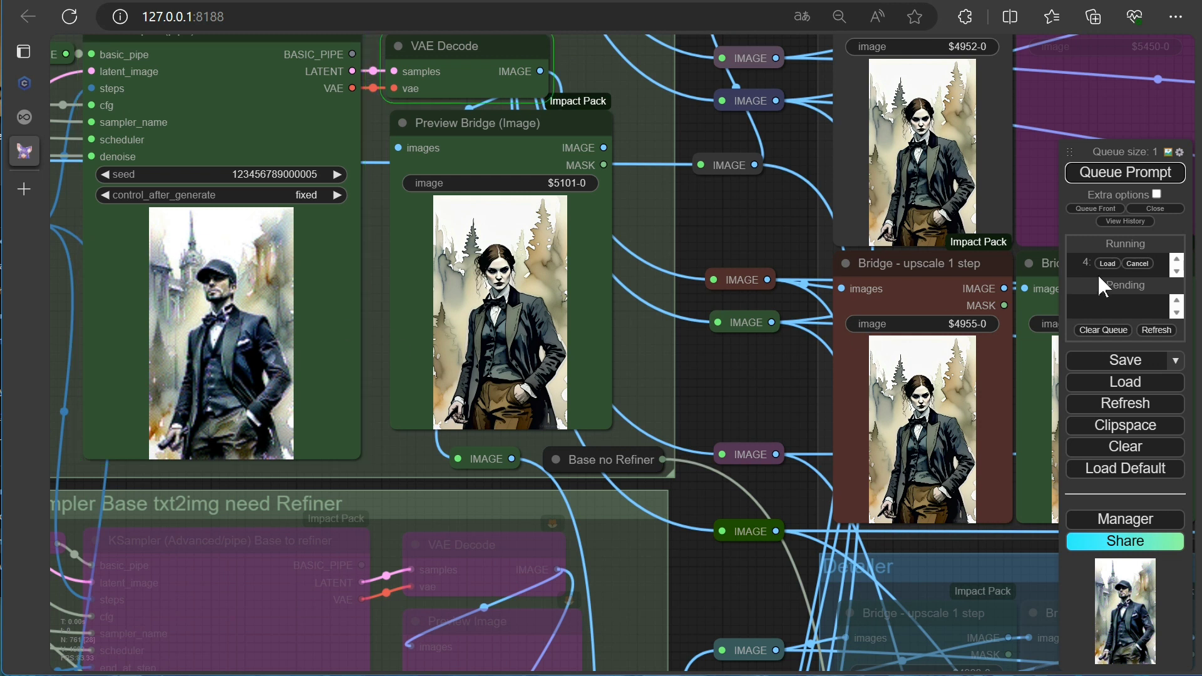
- Check the decoded base image and the highresfix preview of the Raymond Swanland run
scroll(462, 343, up, 4)
scroll(545, 318, up, 3)
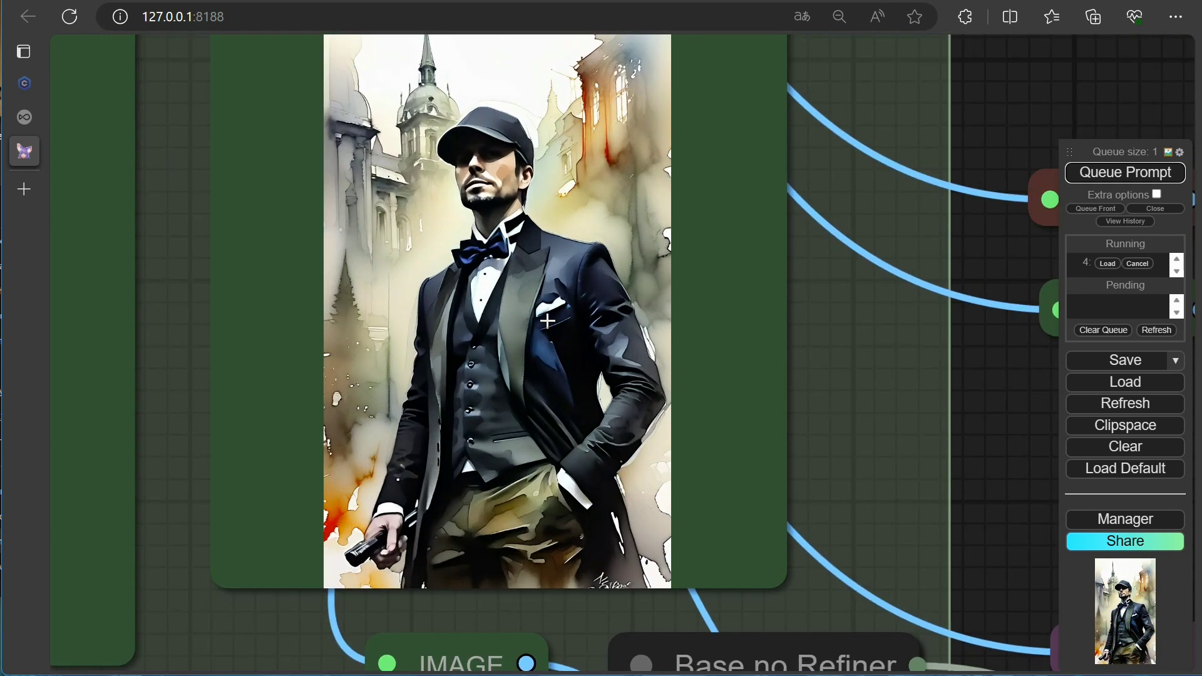
scroll(547, 321, down, 5)
scroll(524, 344, up, 6)
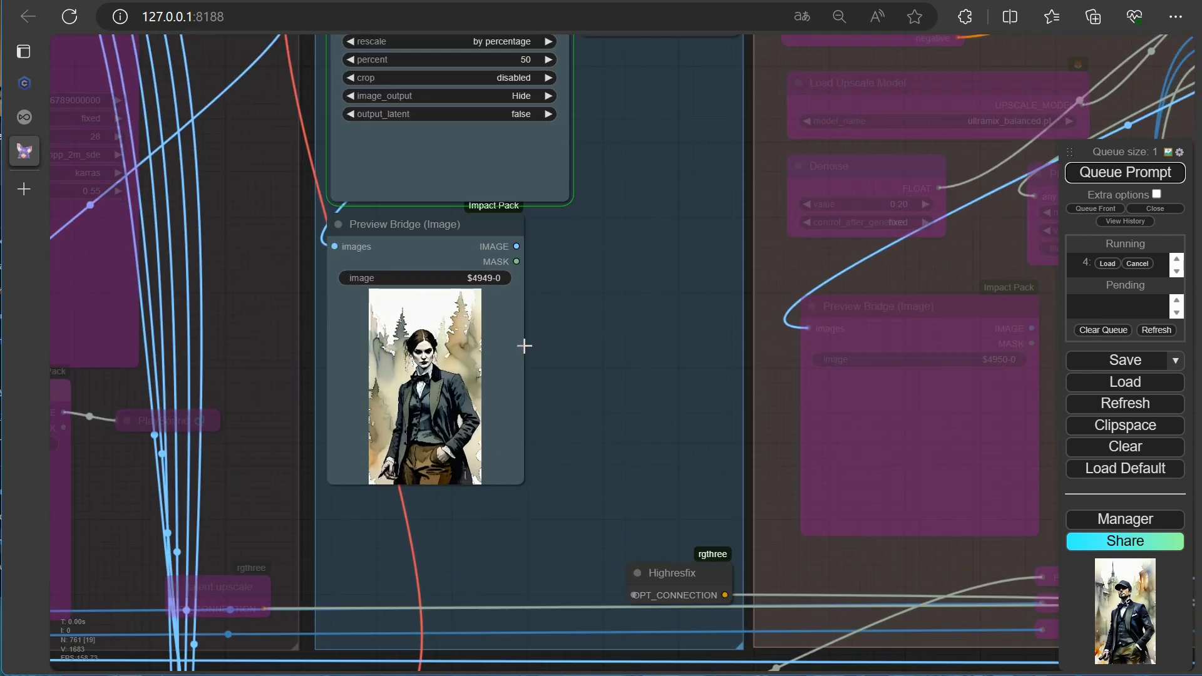
scroll(524, 345, down, 8)
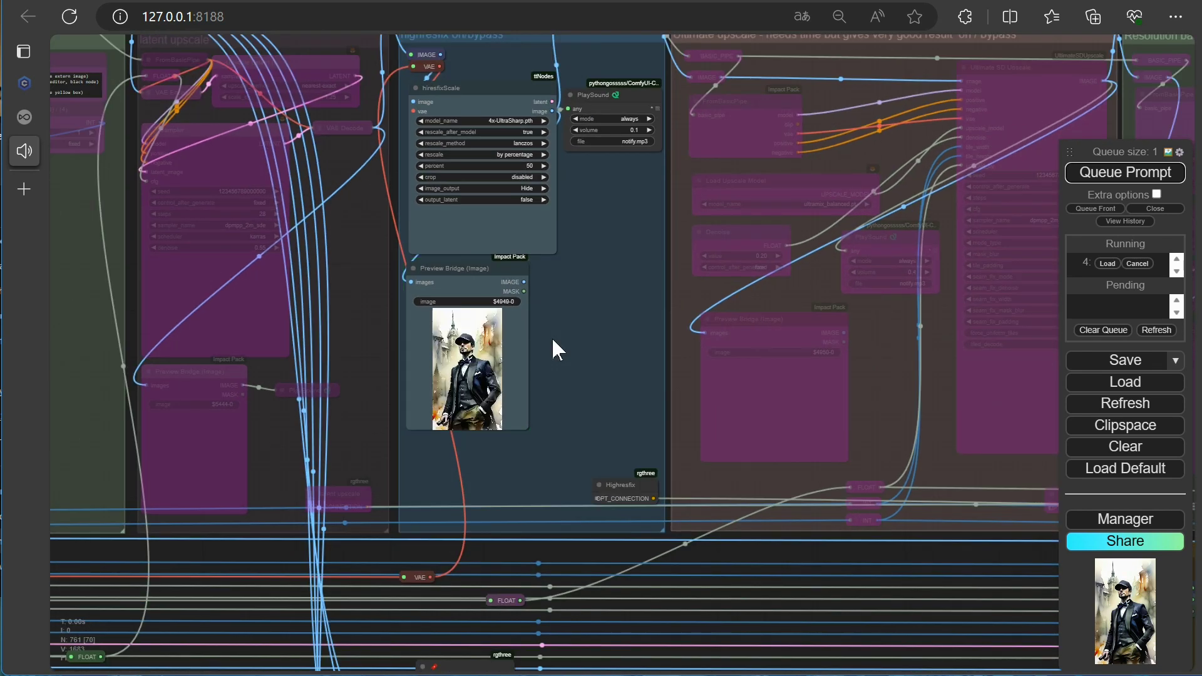
- Inspect the Raymond Swanland run's final image in the Finish Output Settings group, along with its generation information
scroll(550, 349, down, 6)
scroll(926, 375, up, 5)
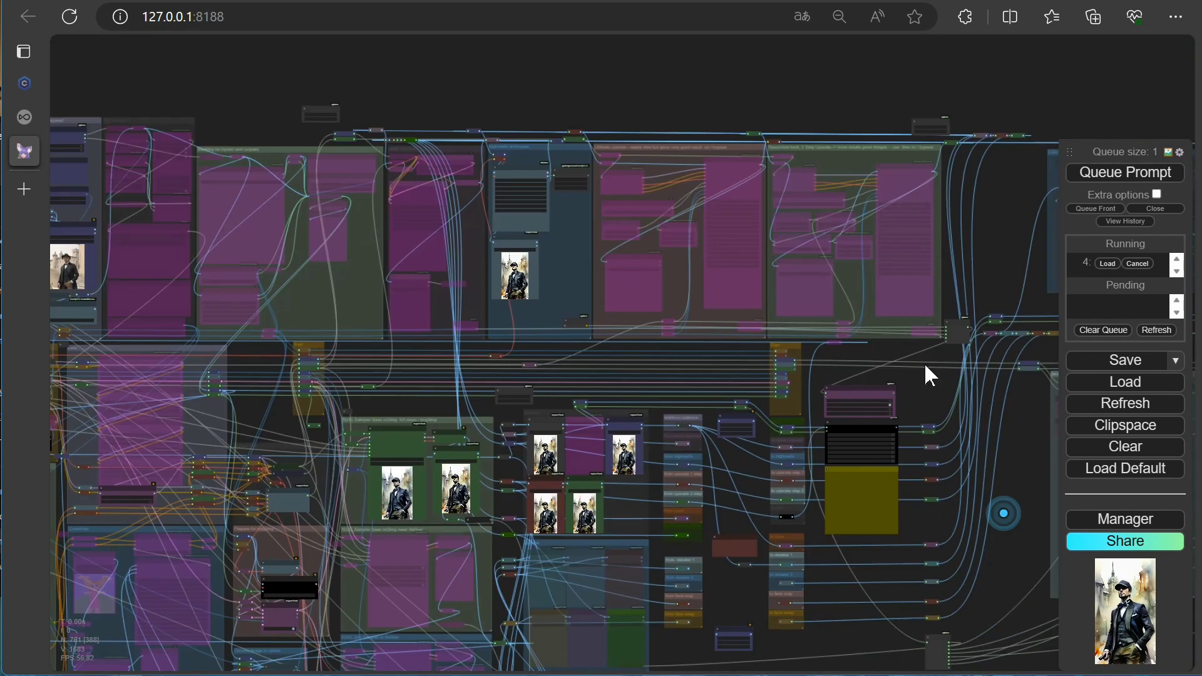
scroll(587, 460, up, 1)
key(7)
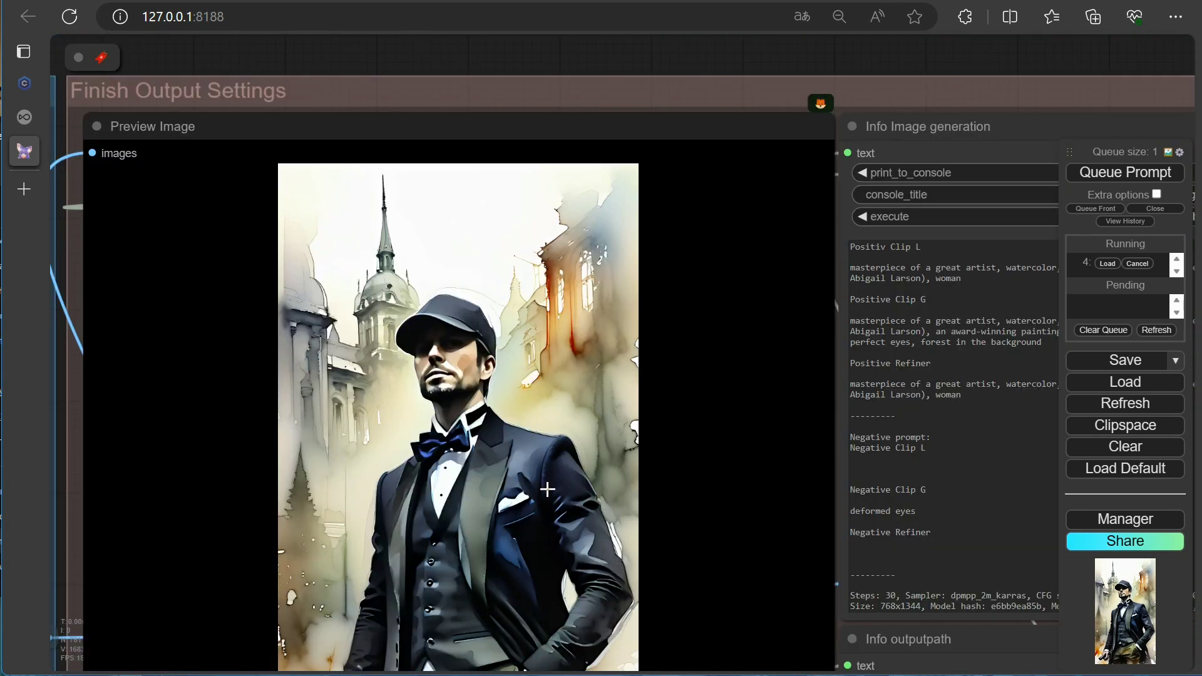
scroll(551, 486, up, 3)
scroll(458, 379, up, 3)
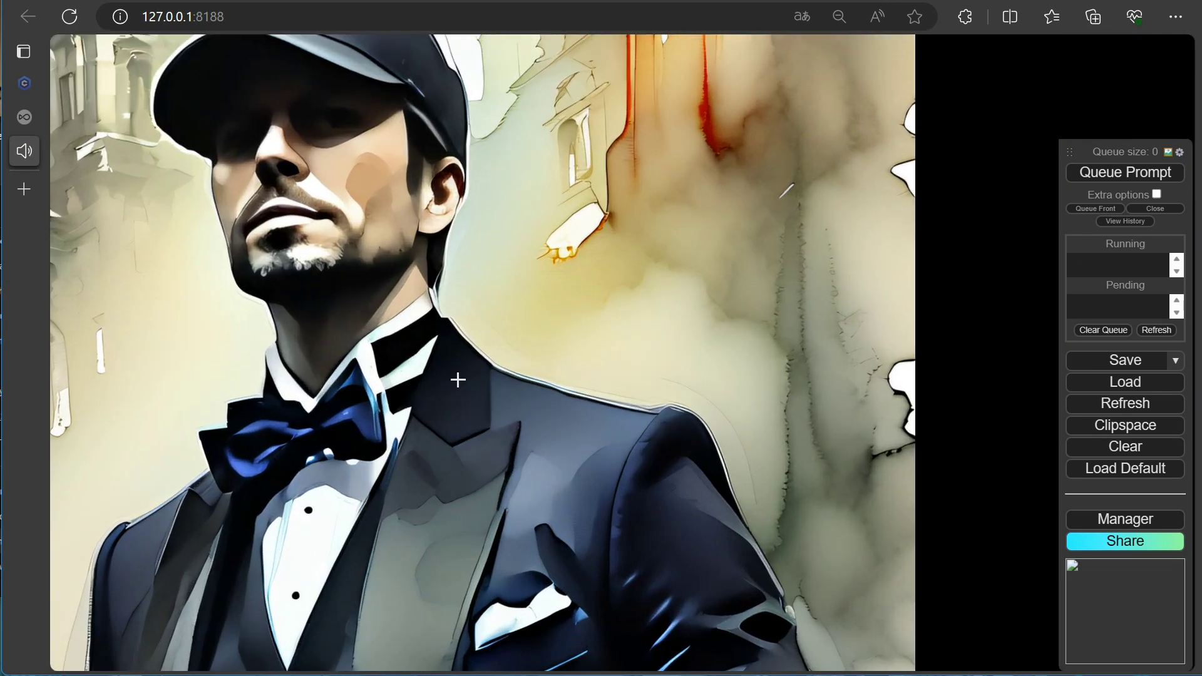
scroll(458, 379, down, 5)
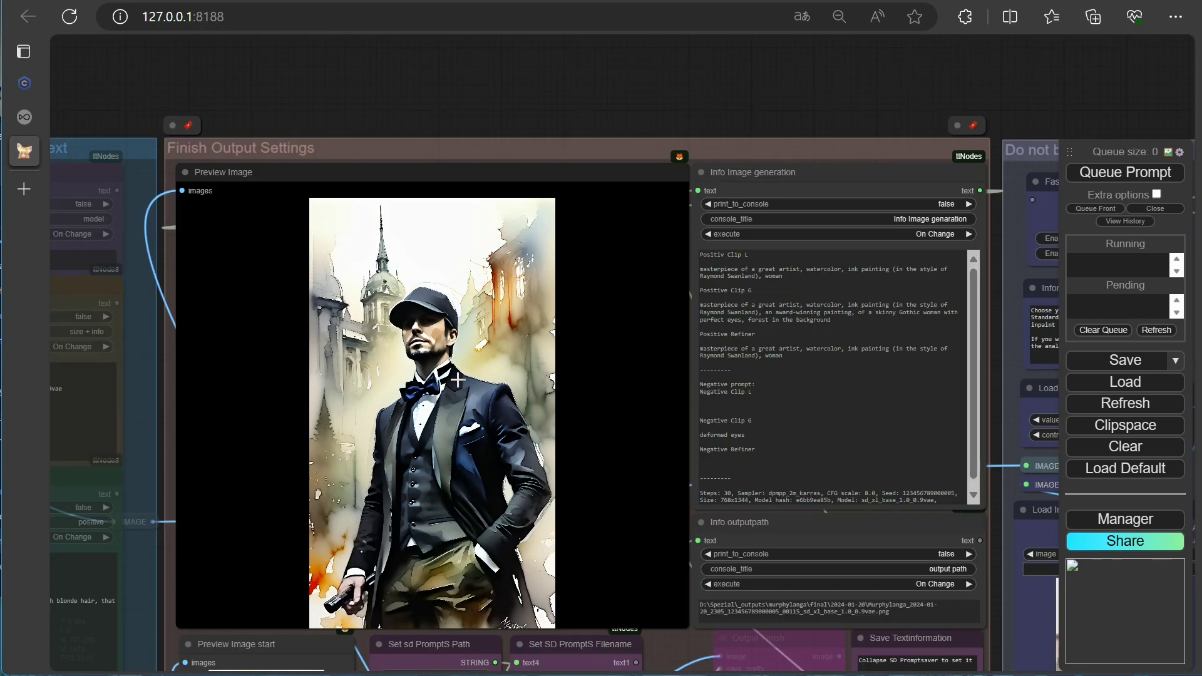
- Change the strong positive prompts to "woman wearing a red hat" for Clip G and "woman, red hat" for Clip L
scroll(457, 379, down, 1)
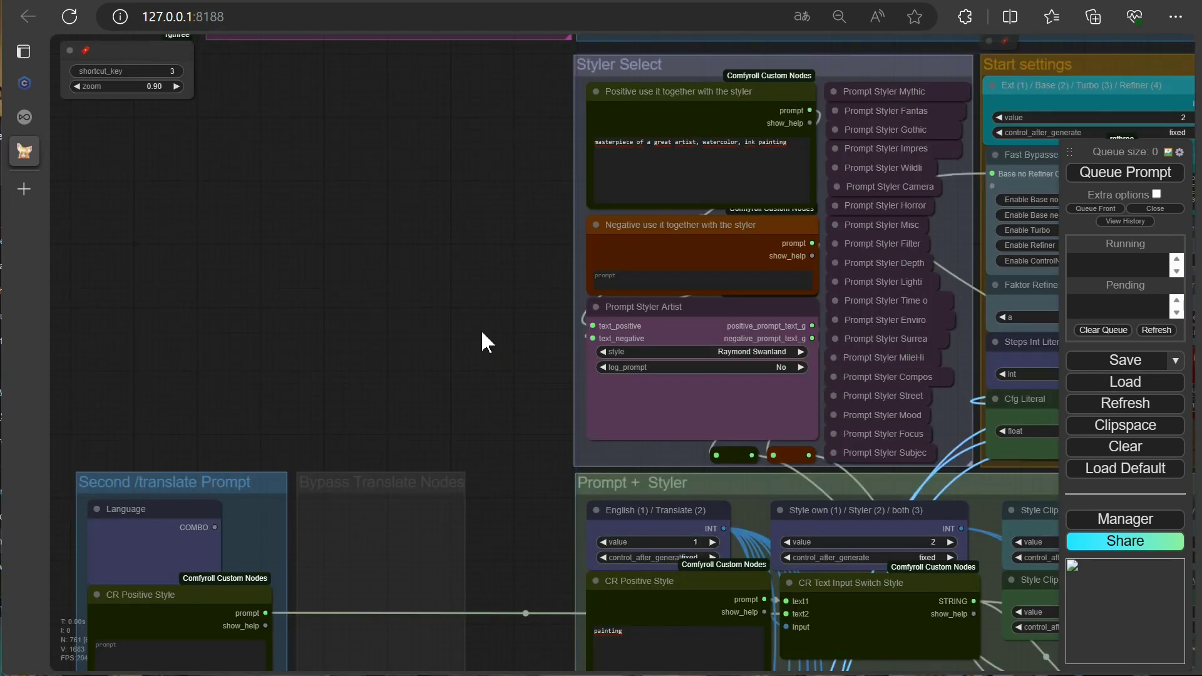
scroll(481, 329, down, 5)
drag(481, 330, 238, 299)
scroll(241, 360, up, 9)
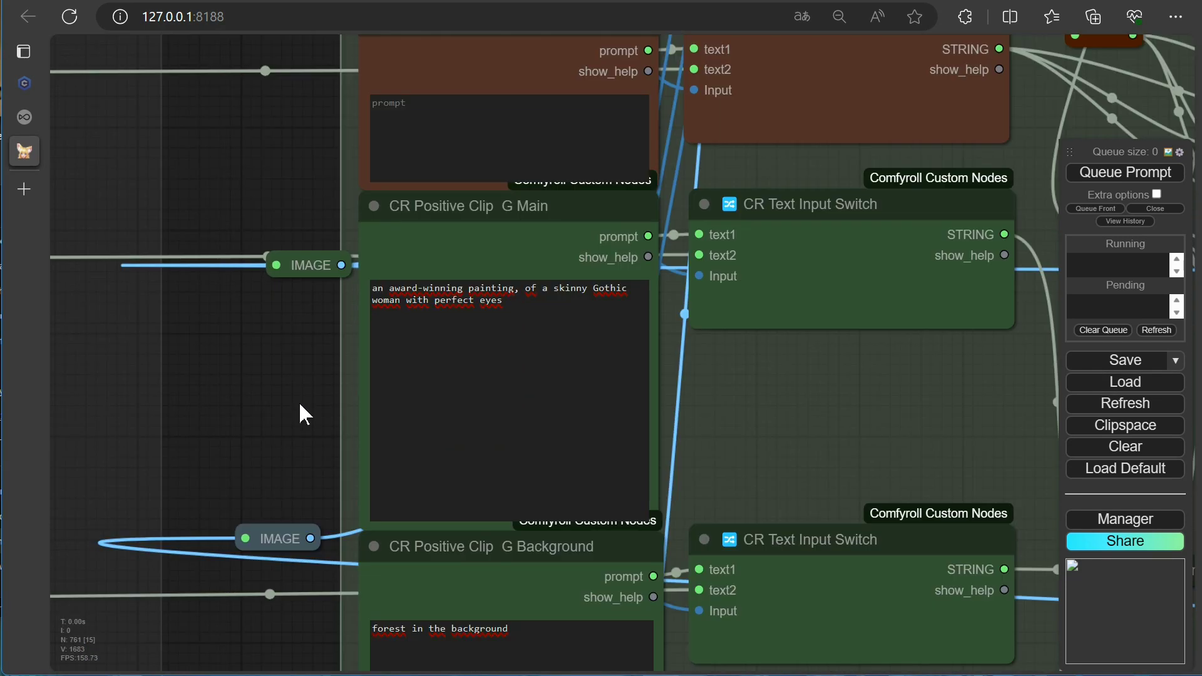
drag(303, 471, 239, 43)
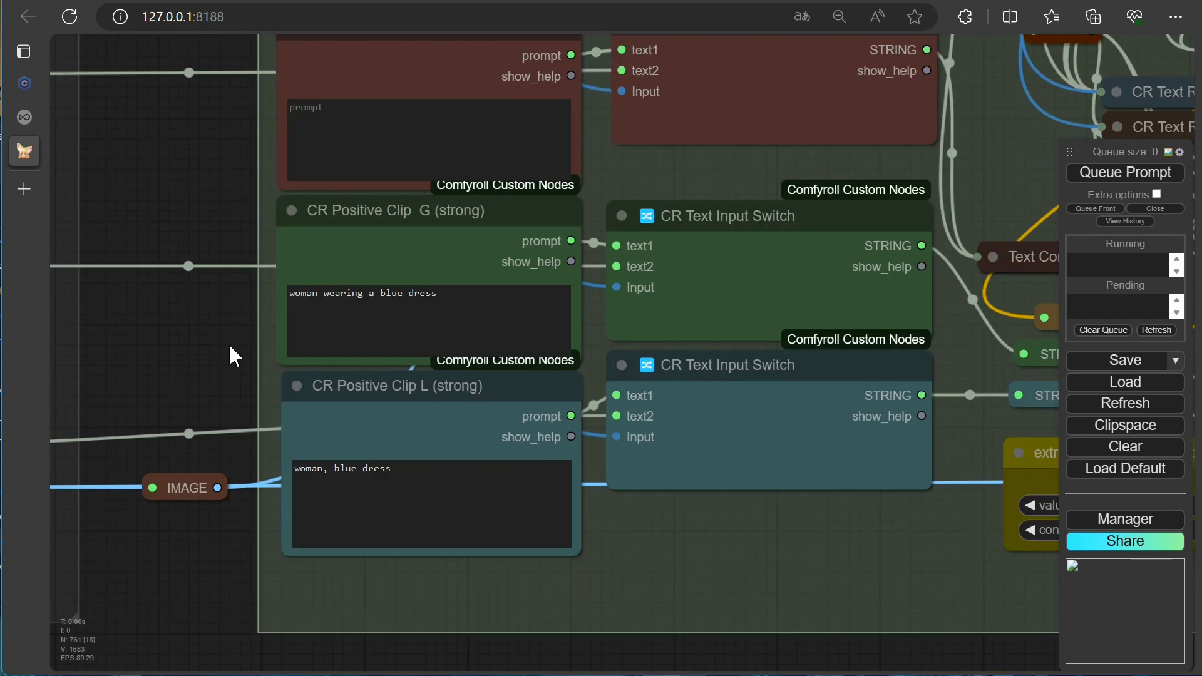
drag(236, 351, 245, 328)
drag(389, 270, 448, 271)
text(red hat)
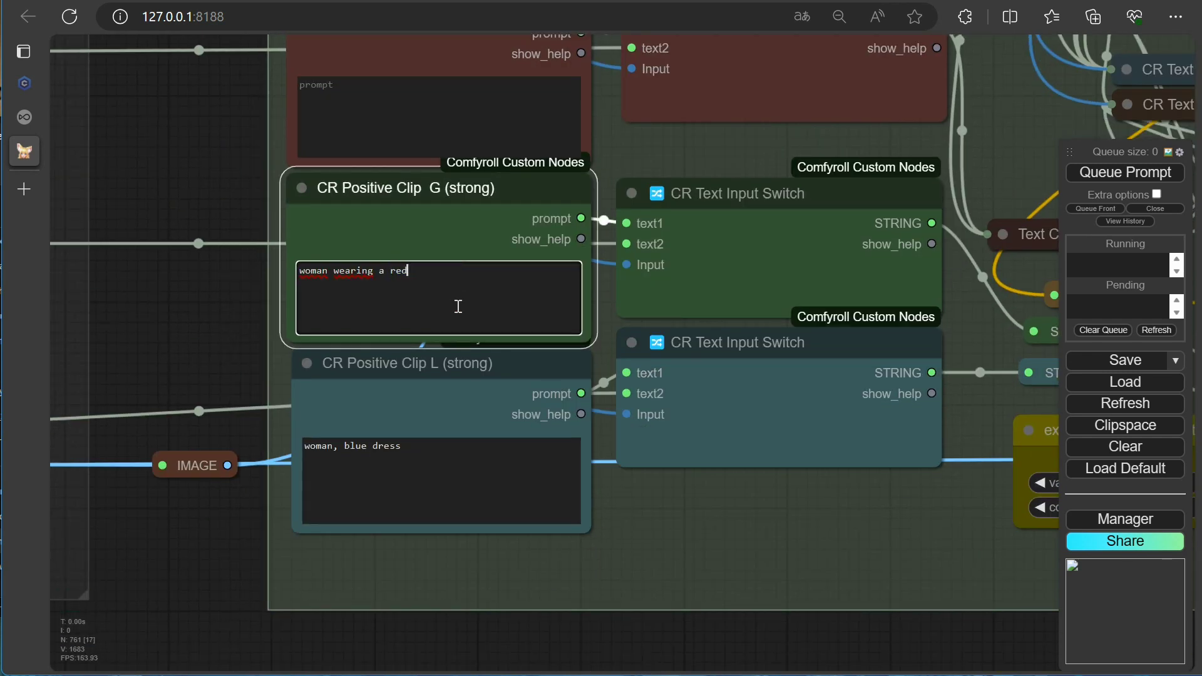
drag(404, 446, 348, 448)
text(red hat)
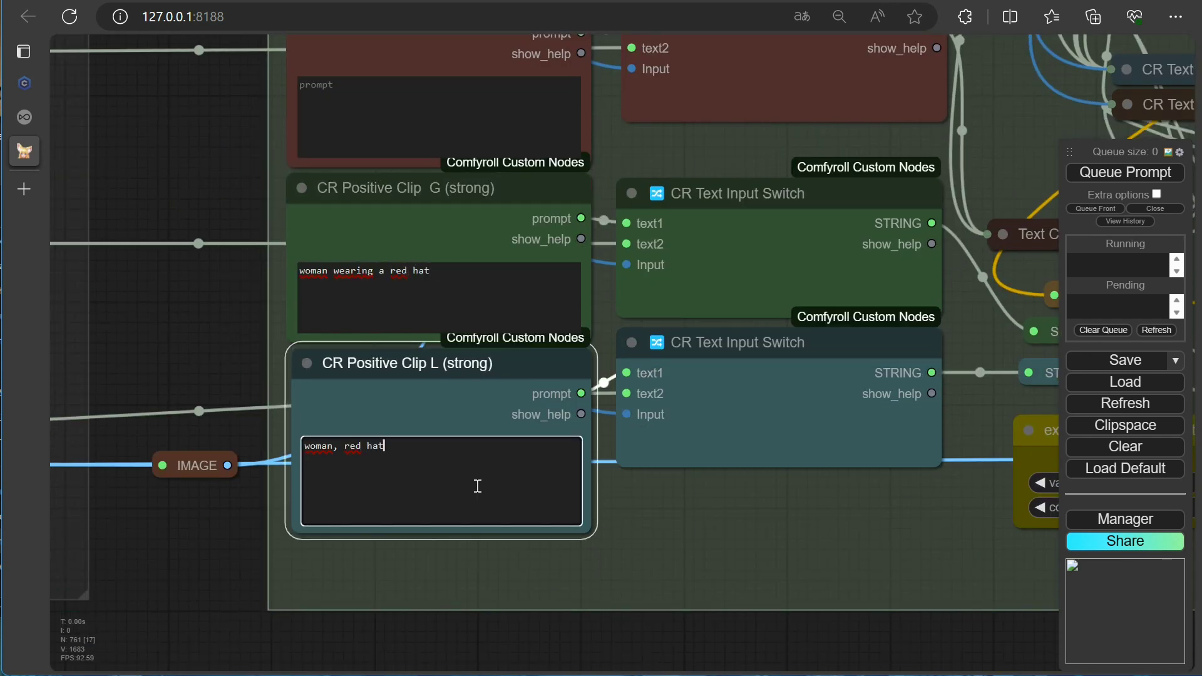
- Queue the prompt with the red hat texts and compare its KSampler preview with the previous image in the Preview Bridge
drag(790, 549, 511, 575)
scroll(511, 575, down, 4)
drag(907, 586, 445, 557)
drag(1032, 548, 392, 510)
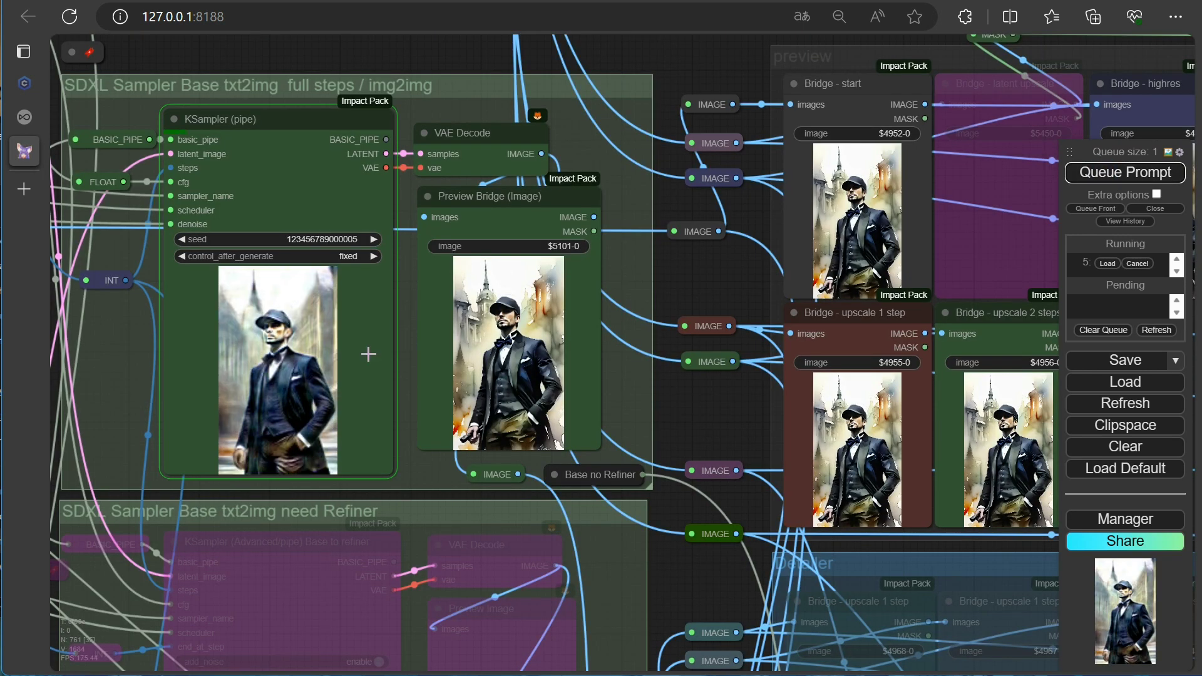
scroll(306, 384, up, 10)
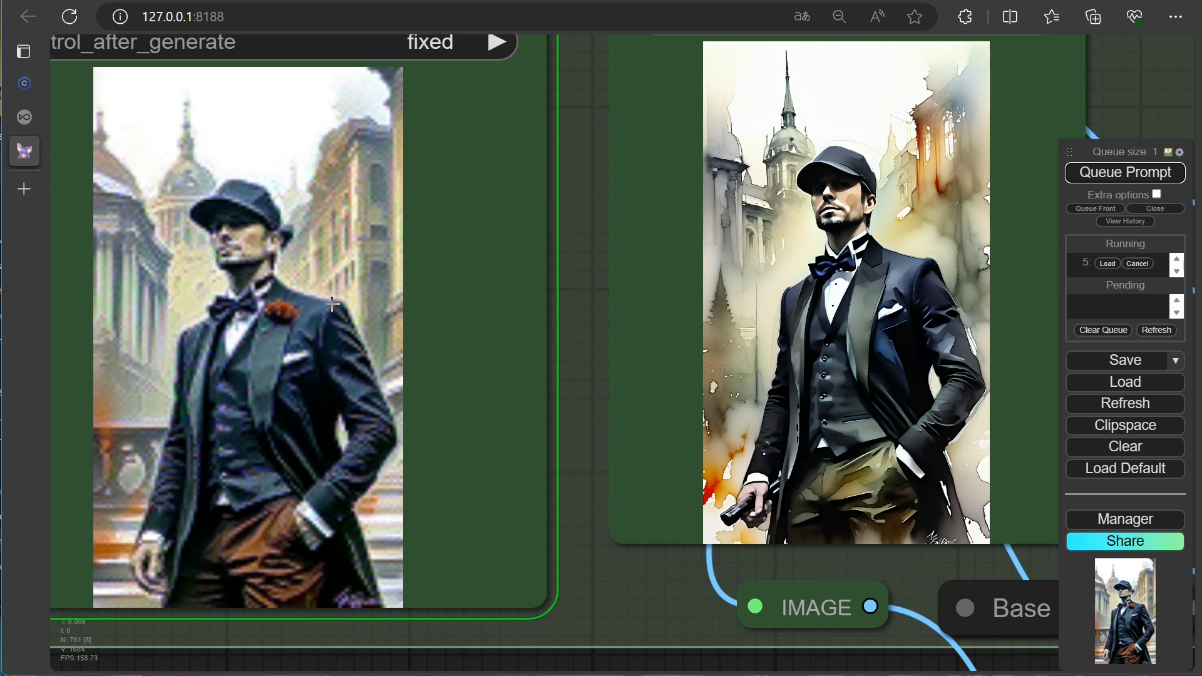
scroll(274, 318, down, 4)
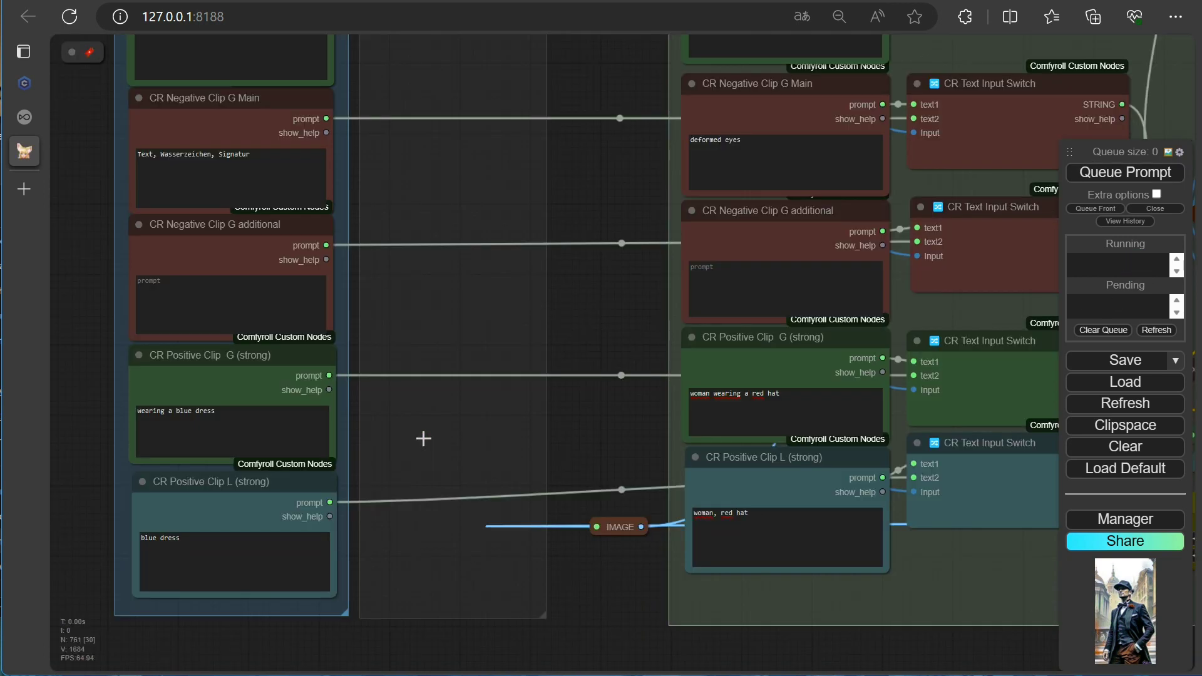
- Add ", wearing a red hat" to the main positive Clip G prompt, queue the generation and inspect the sampler preview
scroll(492, 551, up, 5)
click(592, 96)
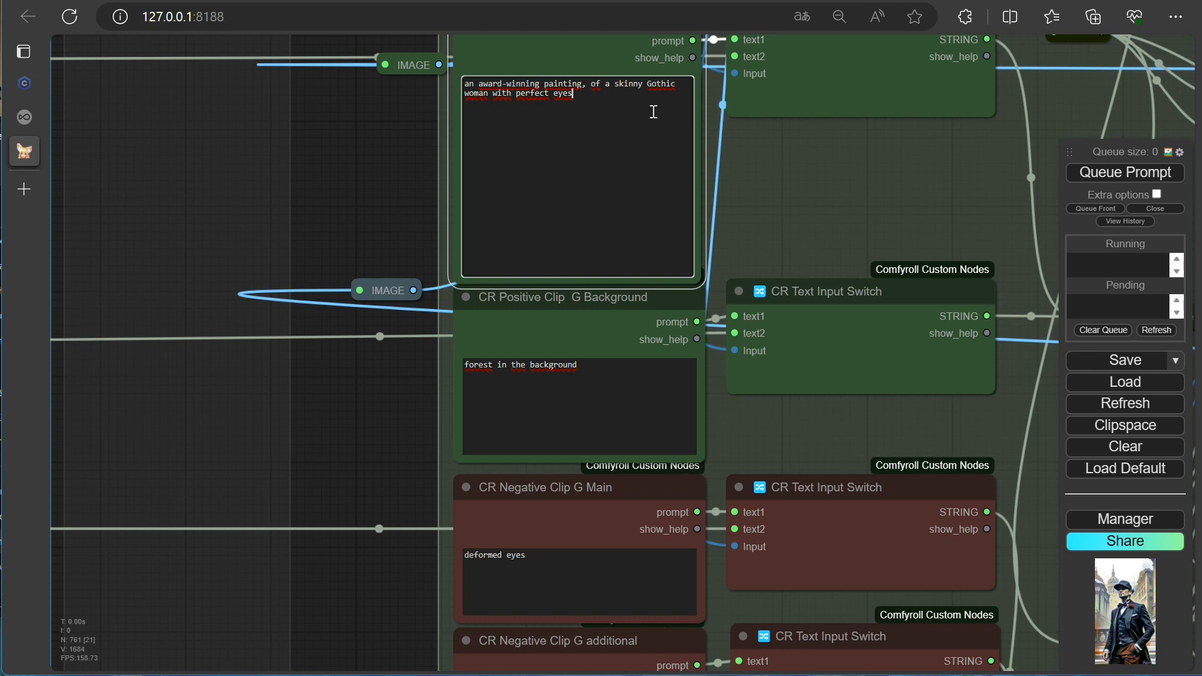
click(352, 128)
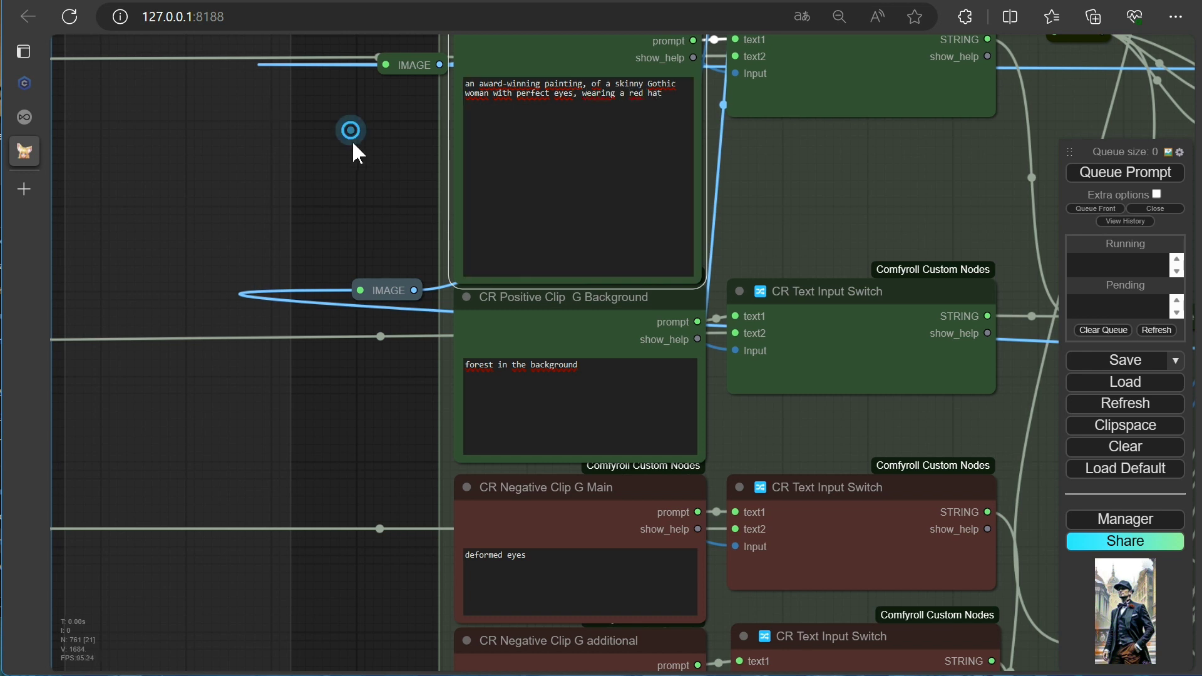
click(349, 182)
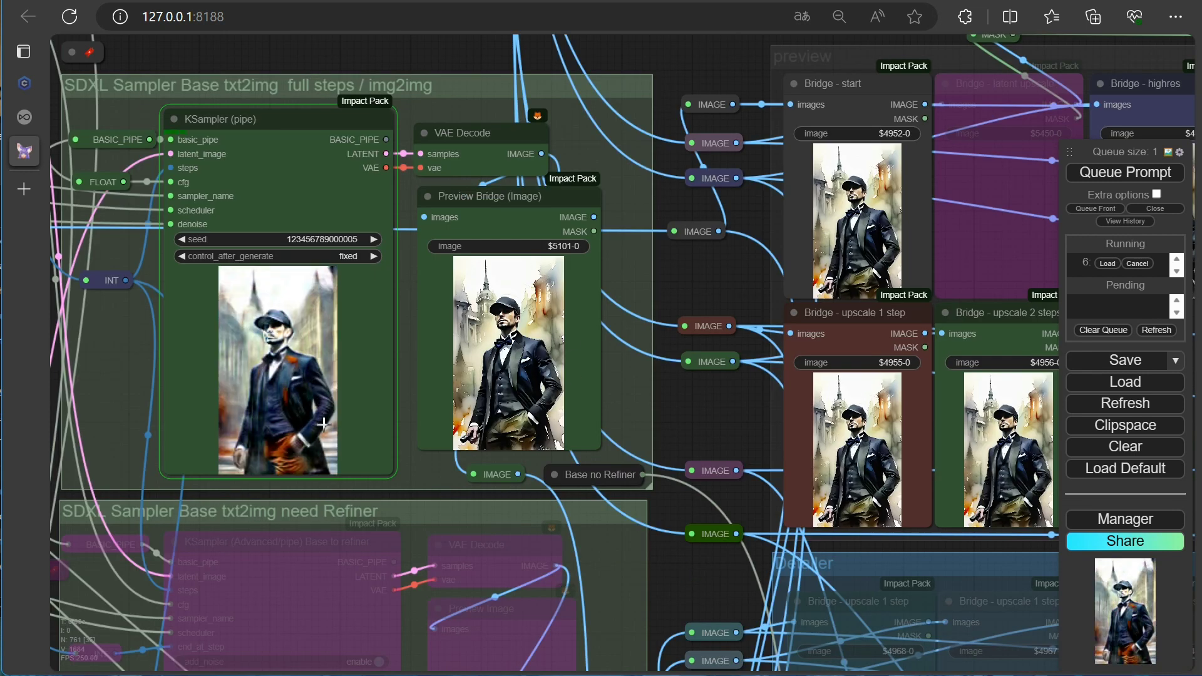
scroll(260, 357, up, 3)
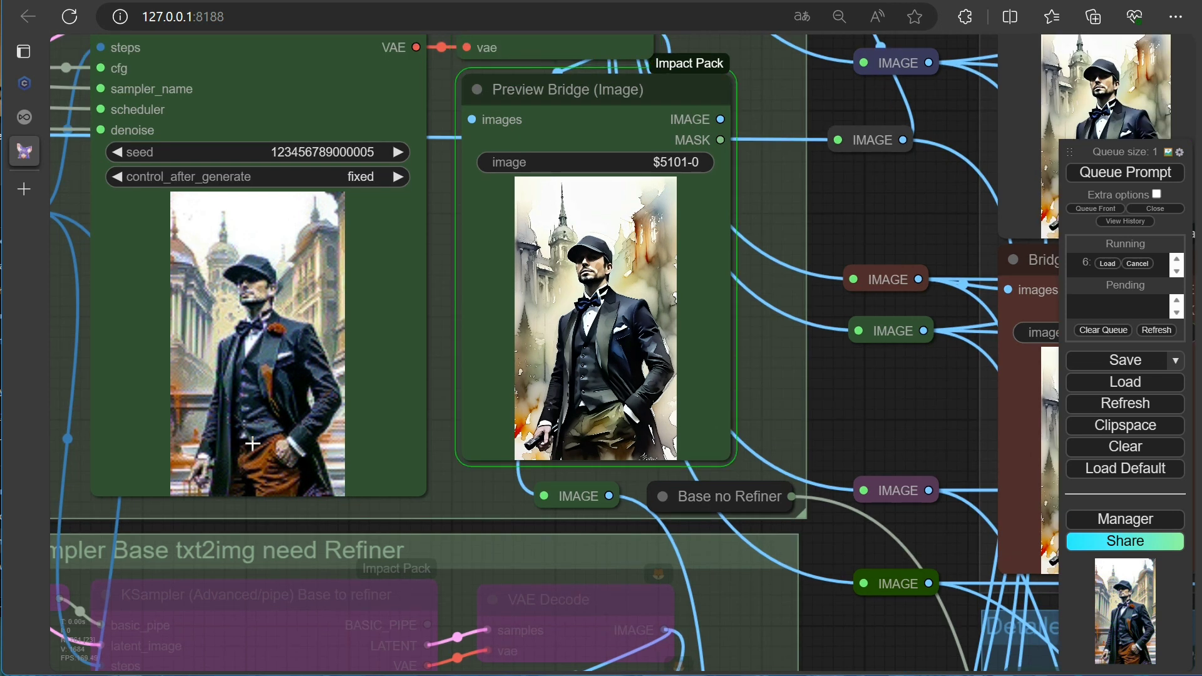
scroll(617, 319, up, 8)
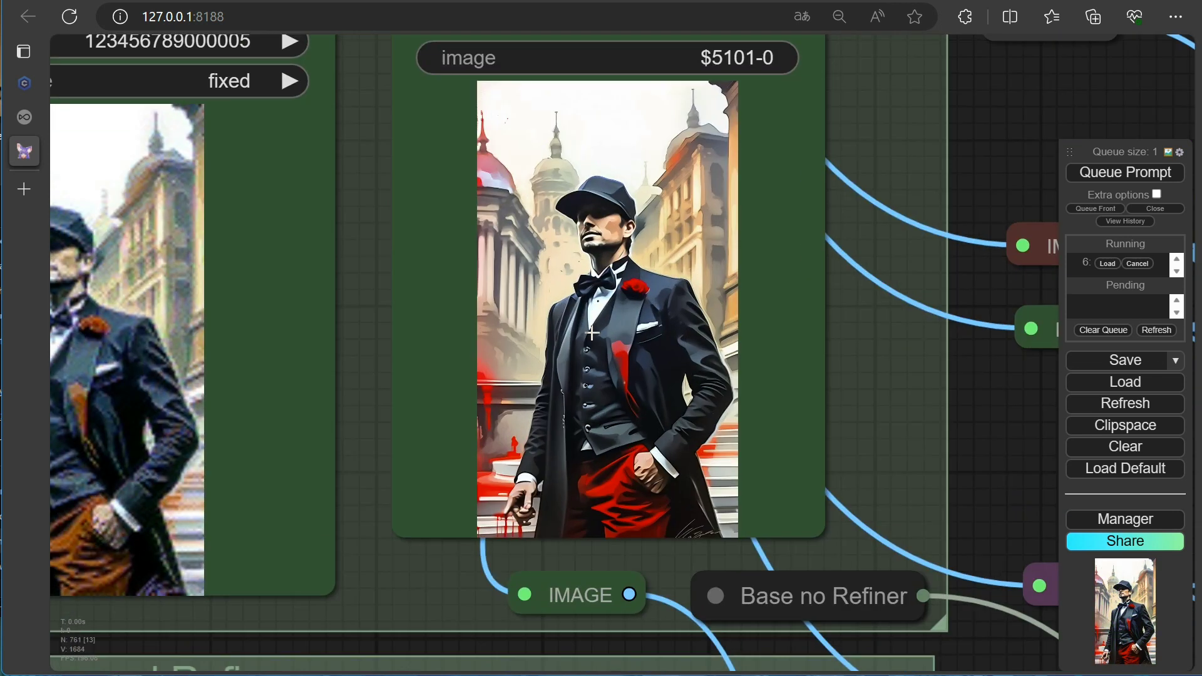
scroll(617, 318, down, 10)
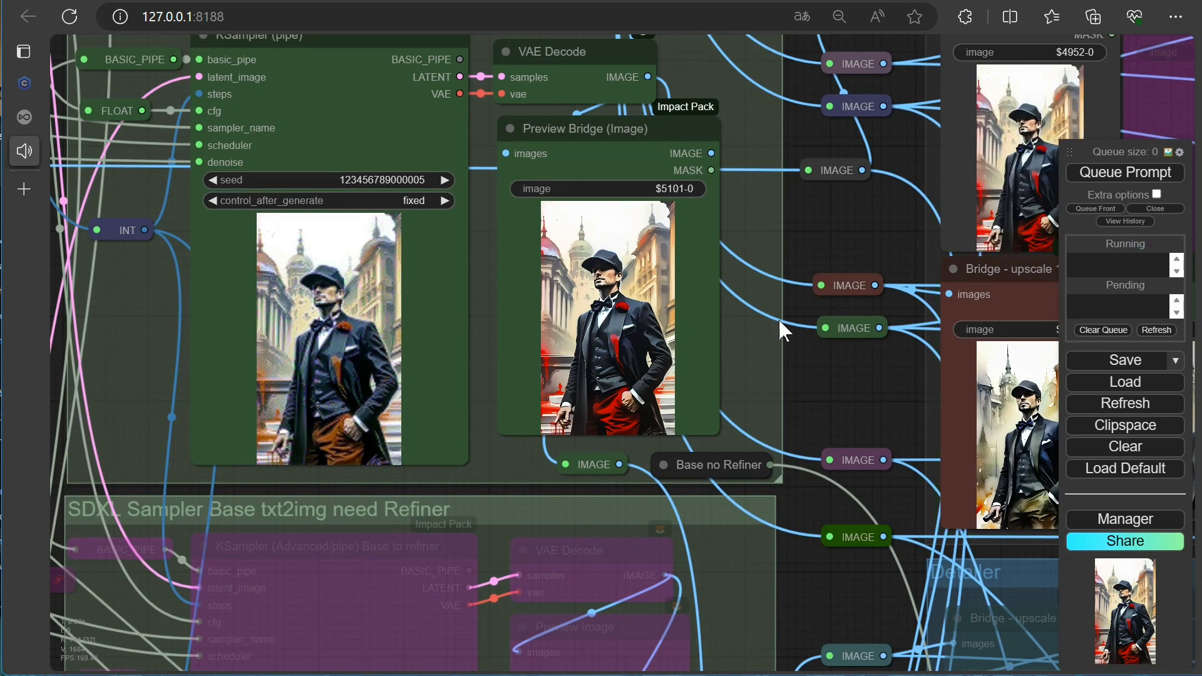
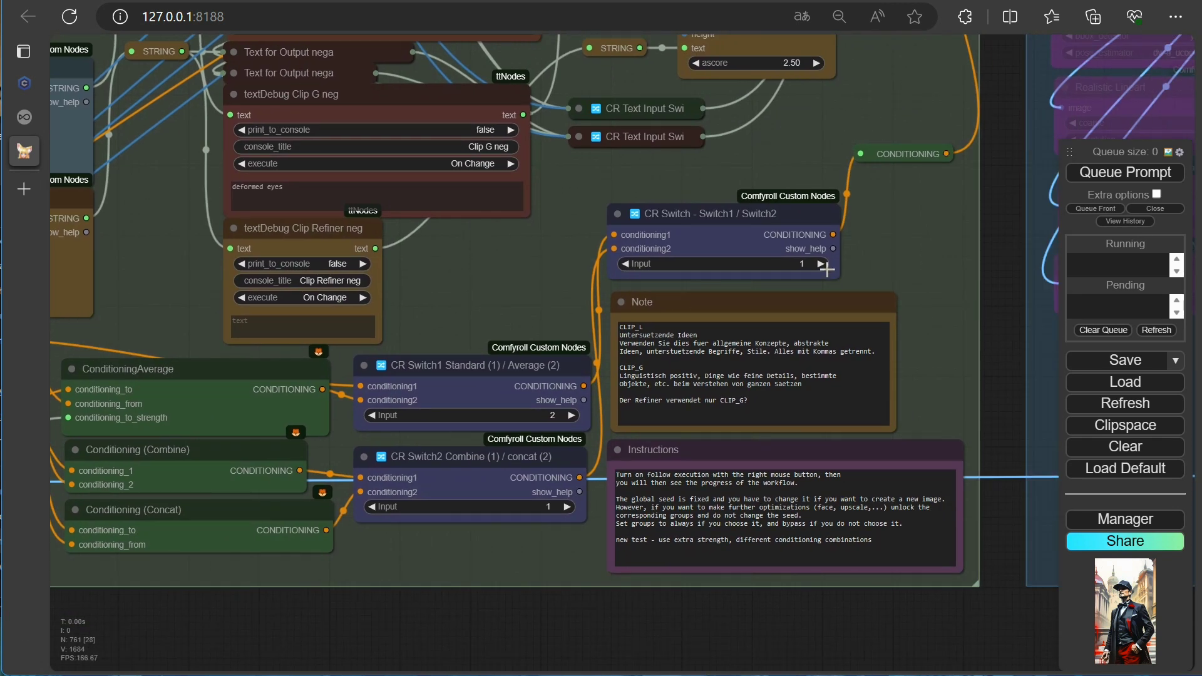
- Set the Switch1 / Switch2 conditioning switch input to 2, queue the generation and inspect the preview images
click(819, 263)
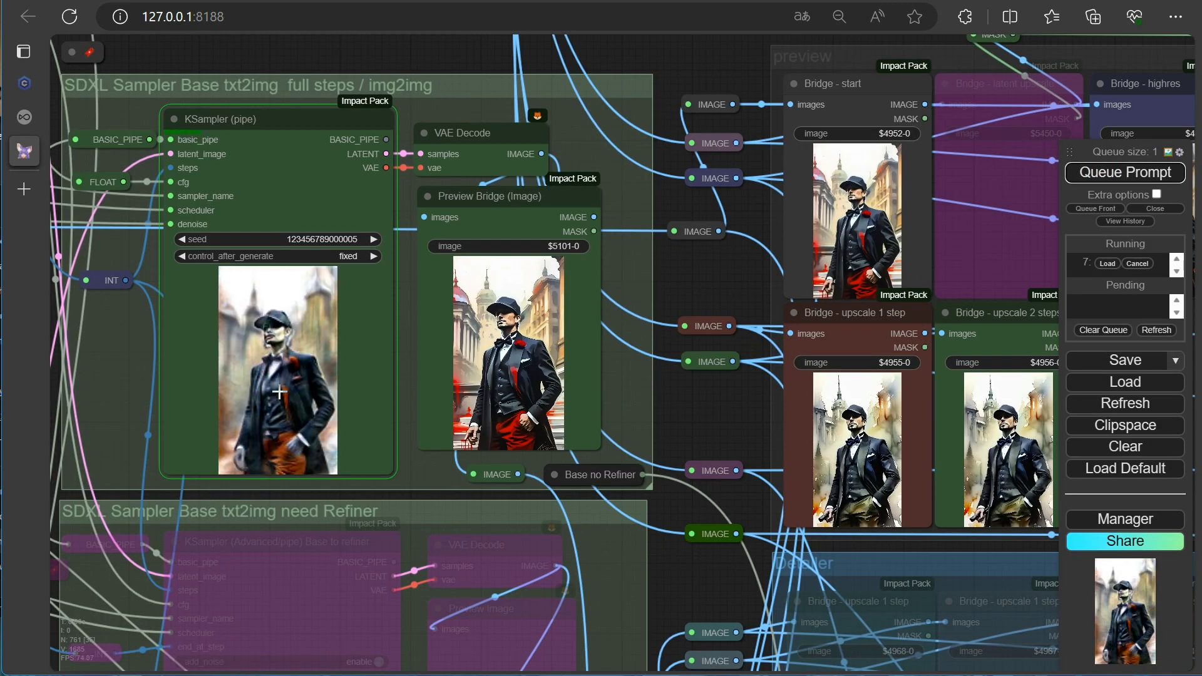
scroll(288, 401, up, 8)
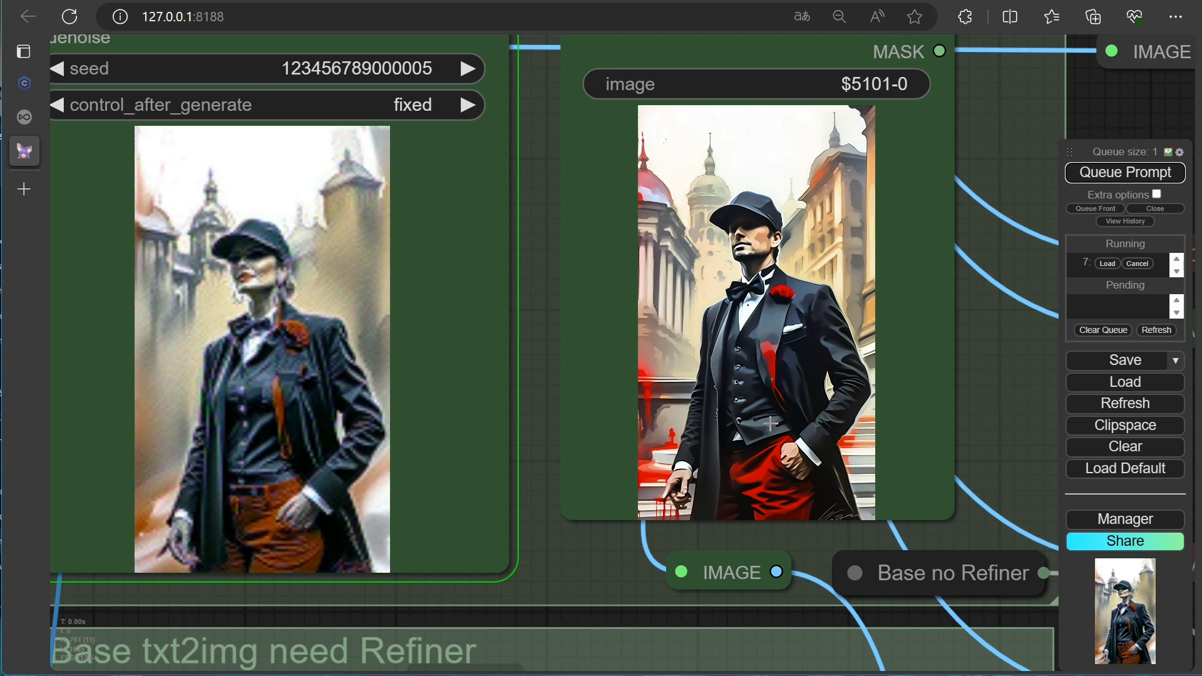
scroll(770, 423, down, 5)
drag(770, 424, 369, 469)
scroll(457, 362, up, 4)
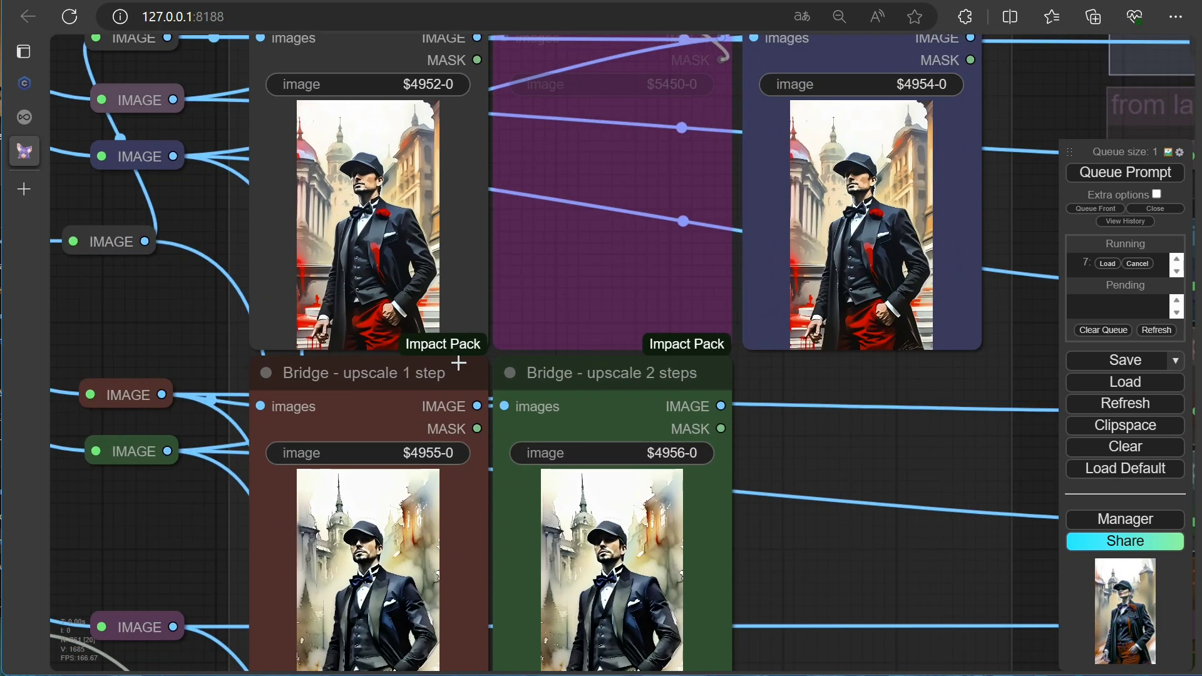
scroll(460, 363, down, 1)
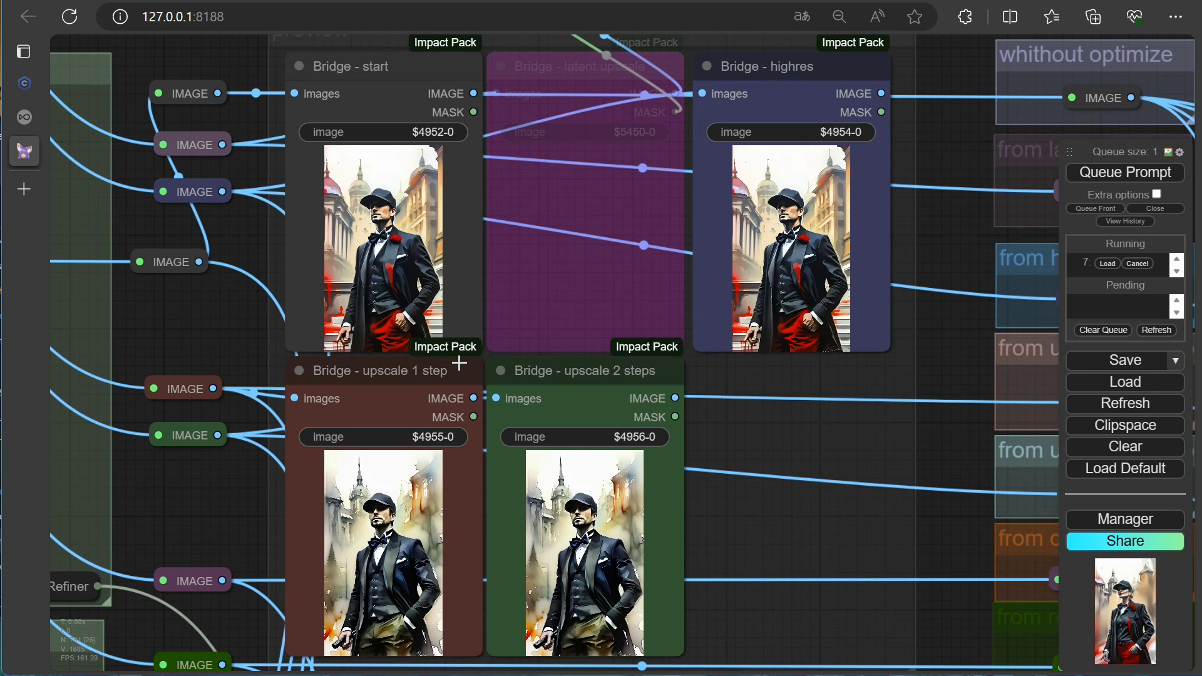
scroll(460, 363, up, 5)
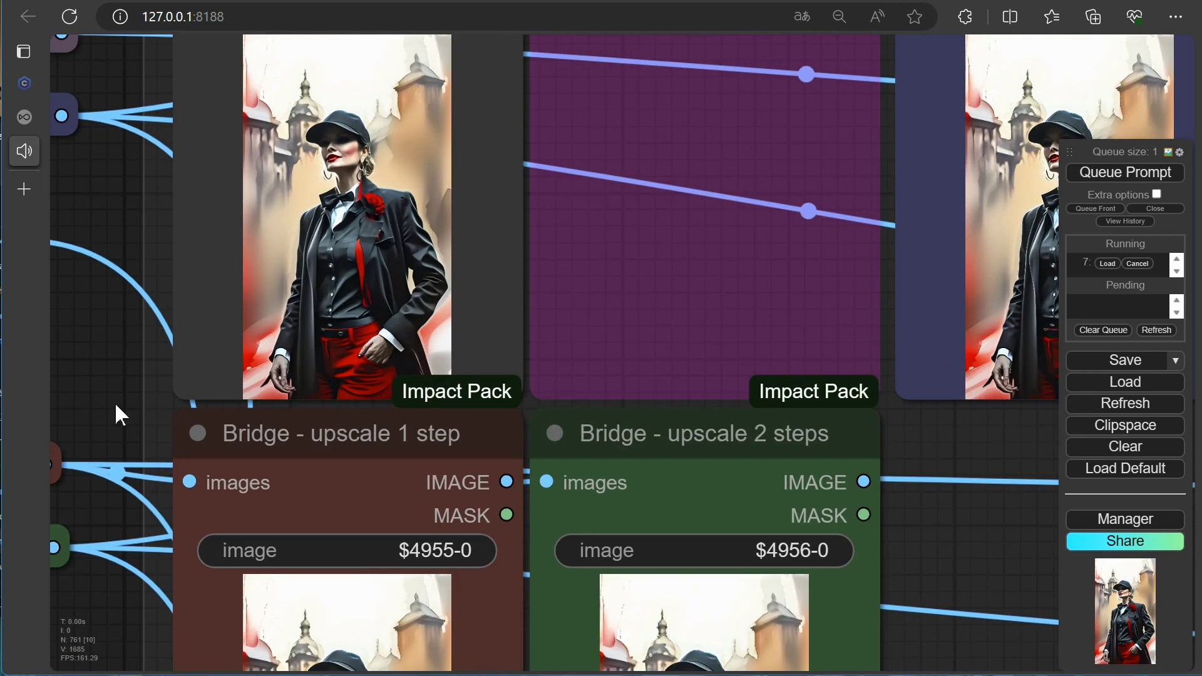
- Examine the finished image up close in the final output preview
scroll(78, 438, down, 14)
scroll(599, 437, down, 5)
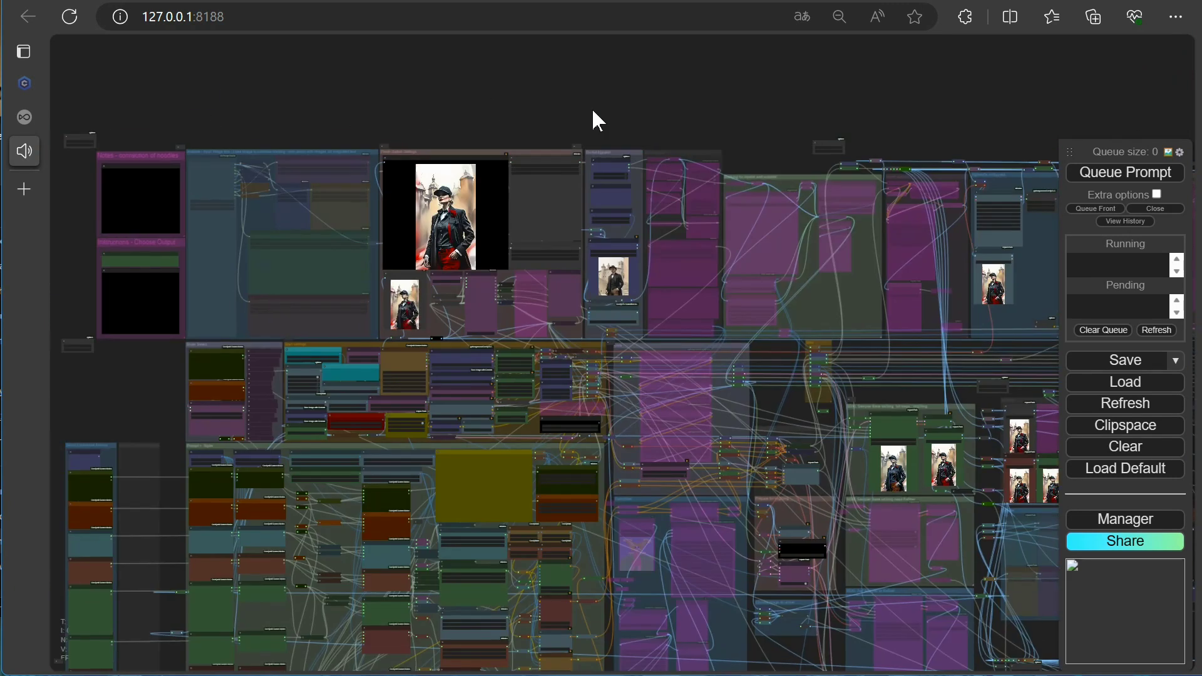
key(9)
scroll(509, 442, up, 5)
scroll(509, 442, up, 2)
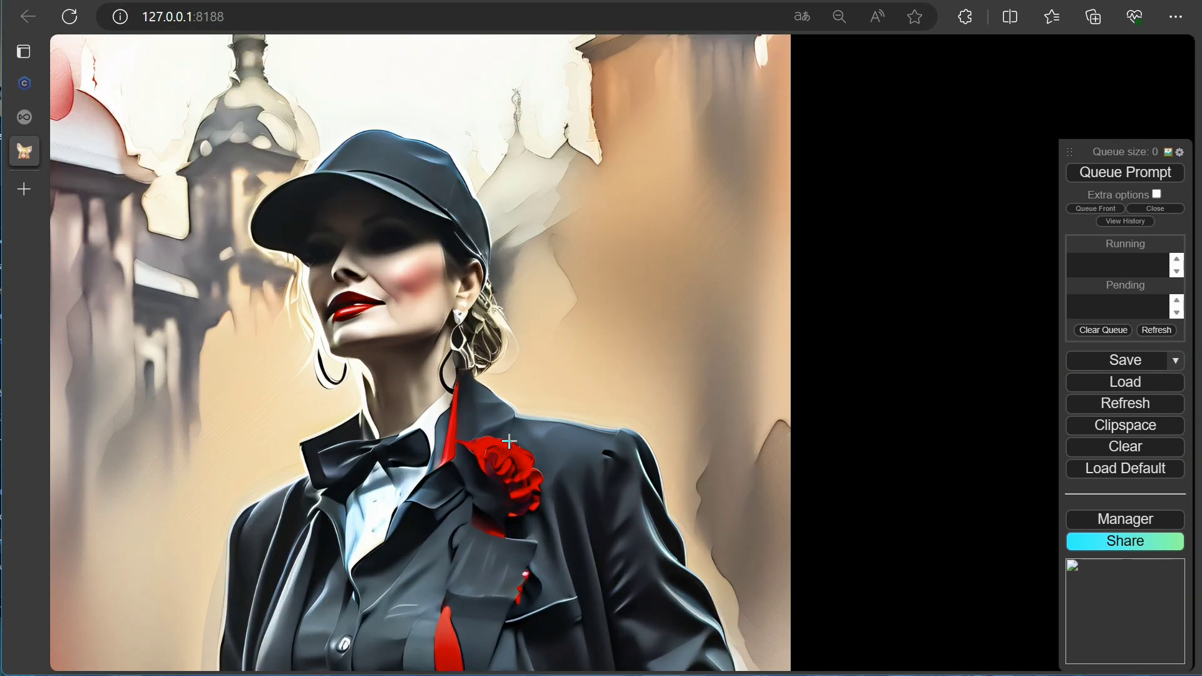
scroll(509, 442, down, 5)
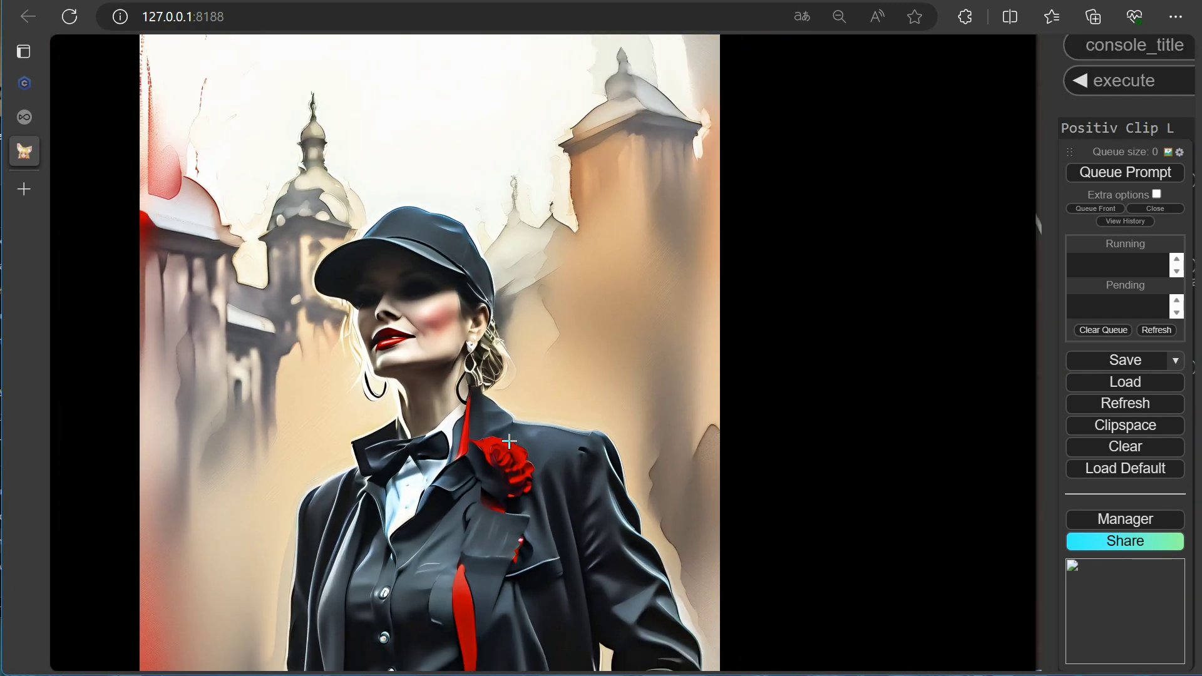
drag(438, 439, 438, 290)
scroll(323, 508, up, 3)
scroll(323, 508, up, 5)
- Review the style, Clip L and Clip G prompts in the second workflow tab and queue its img2img generation
drag(376, 518, 110, 247)
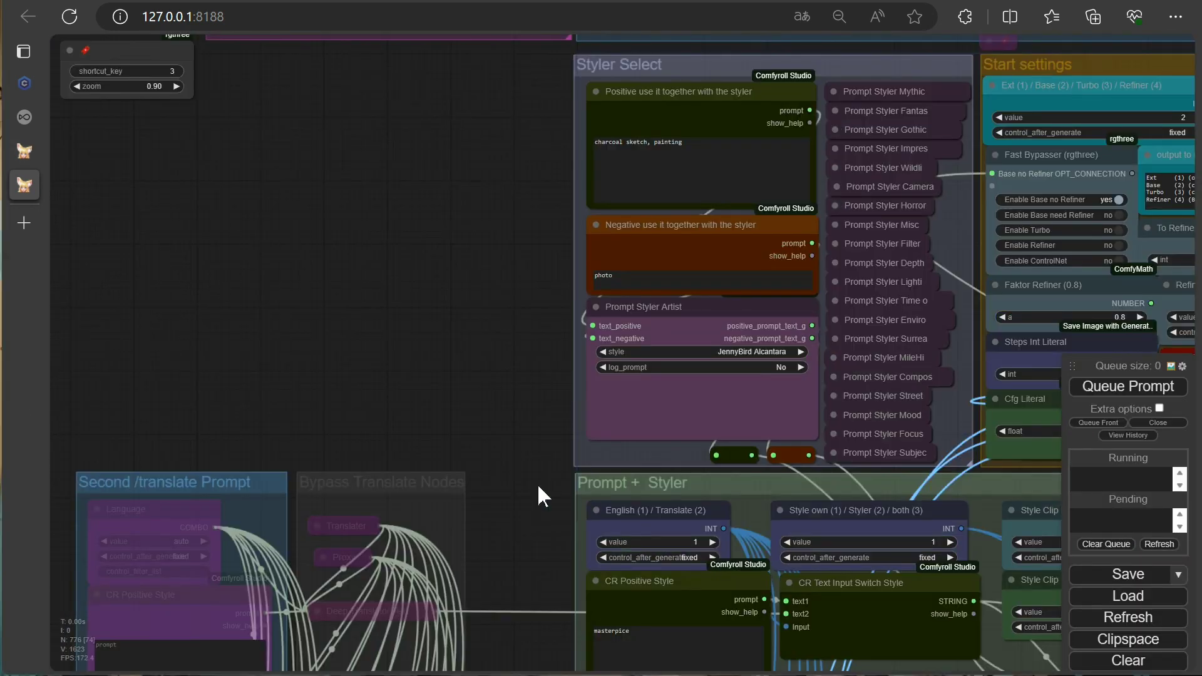
scroll(537, 484, up, 5)
drag(537, 483, 206, 367)
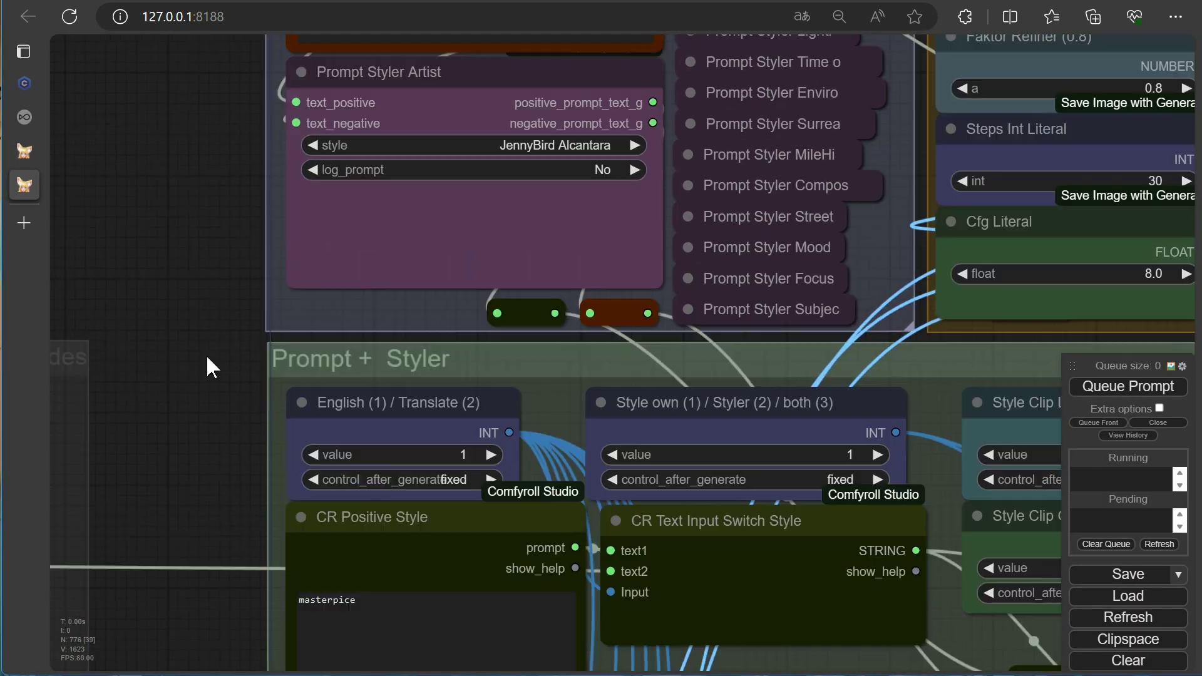
scroll(161, 389, down, 10)
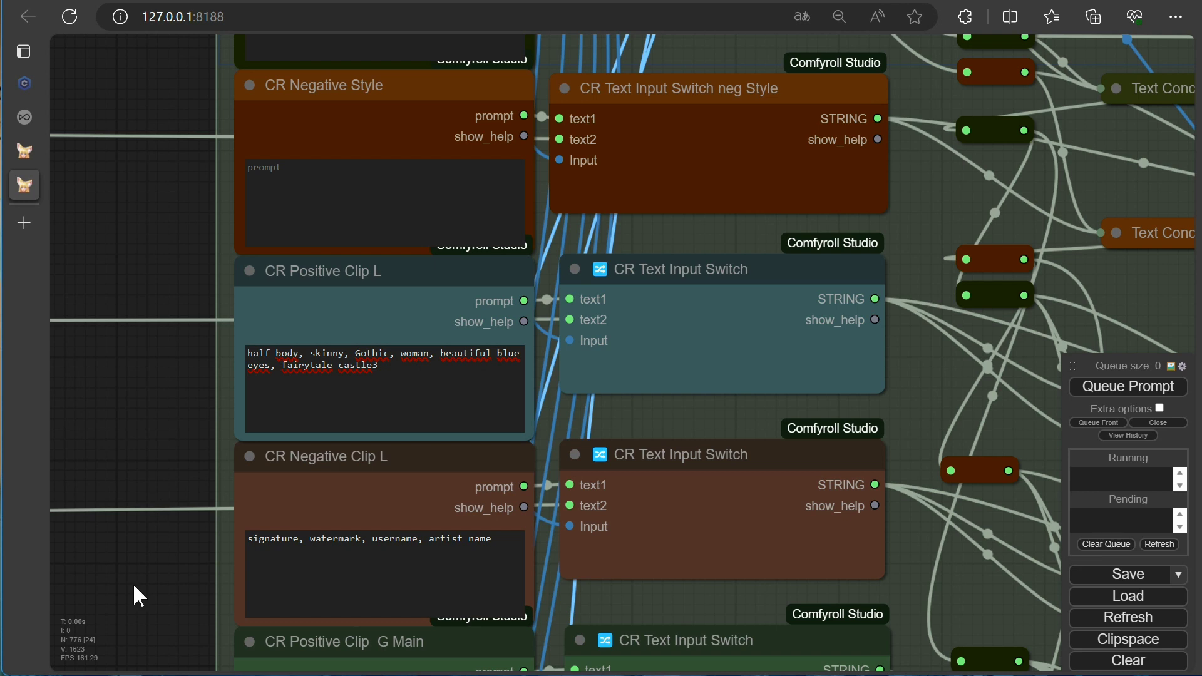
scroll(134, 590, down, 15)
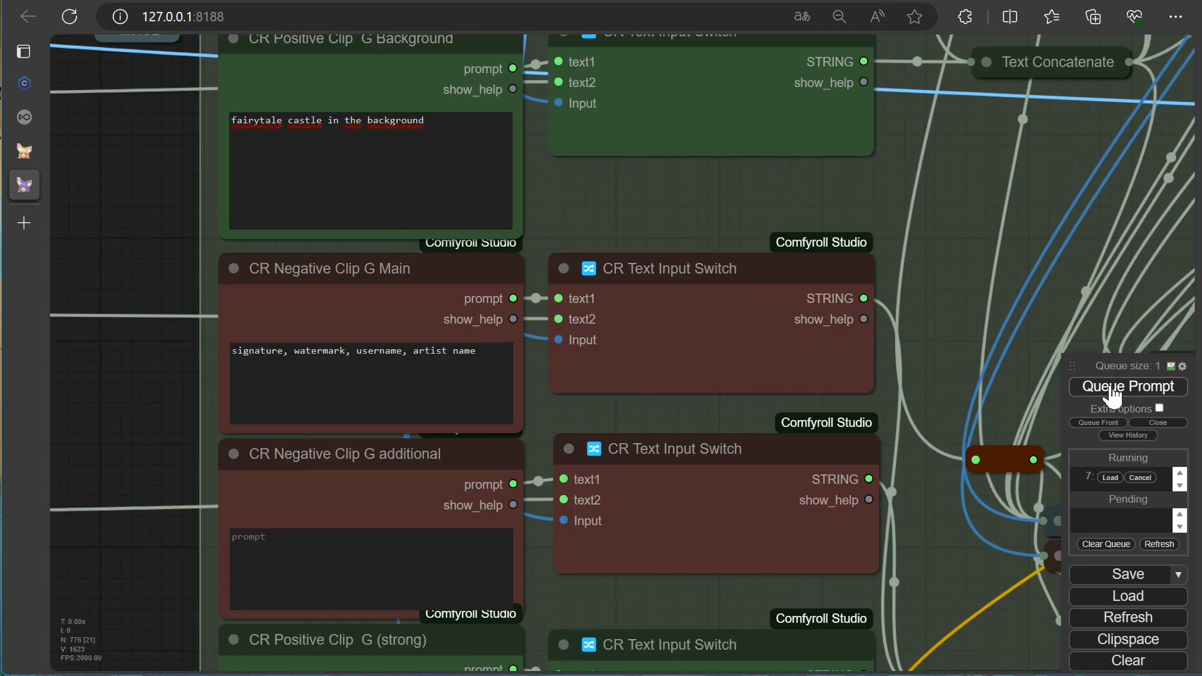
click(1112, 386)
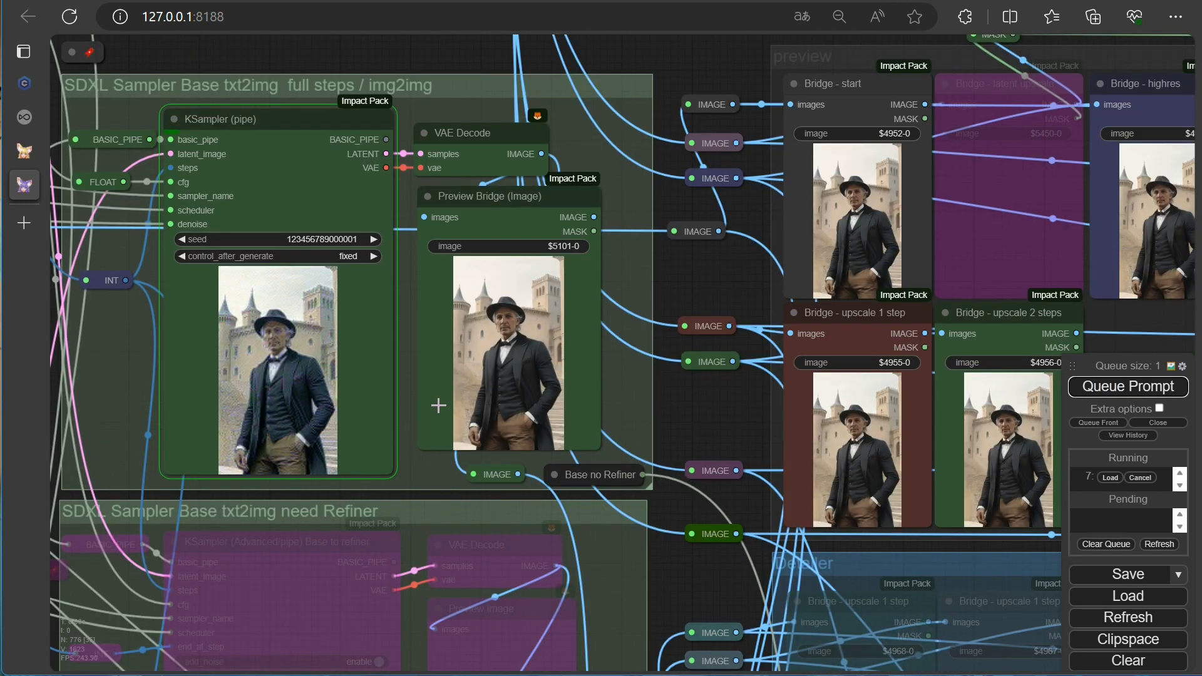
scroll(339, 425, up, 5)
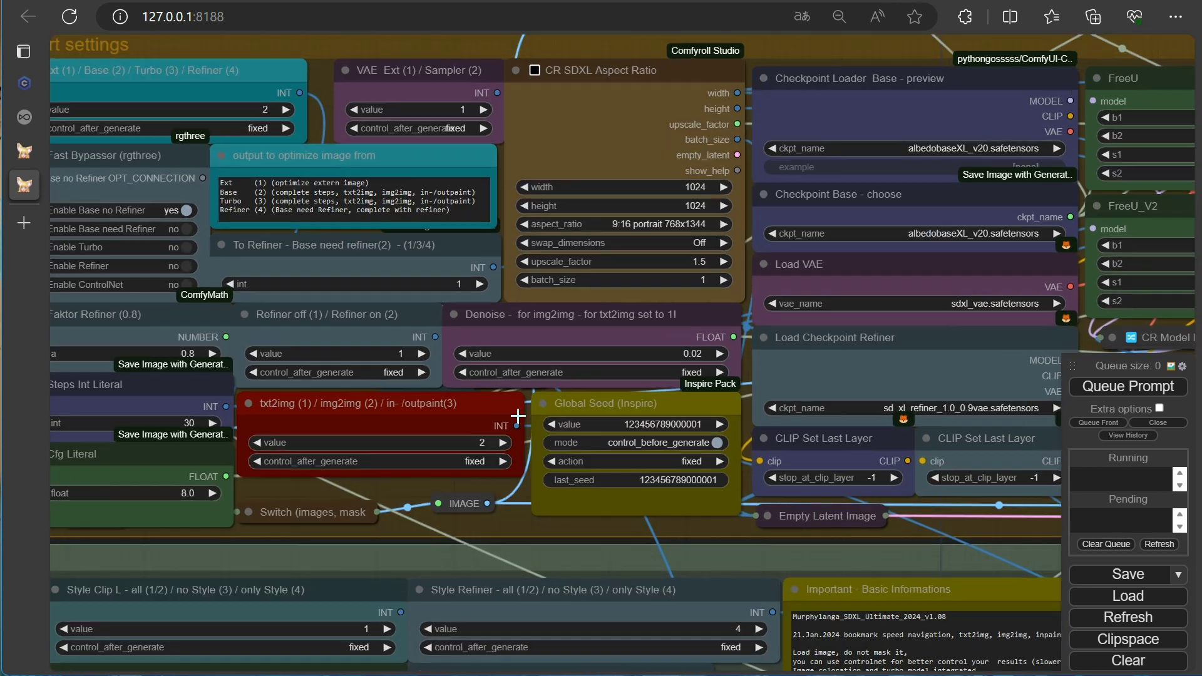
- Set the img2img denoise to 0.75, queue the generation again and inspect the resulting image
scroll(632, 335, up, 5)
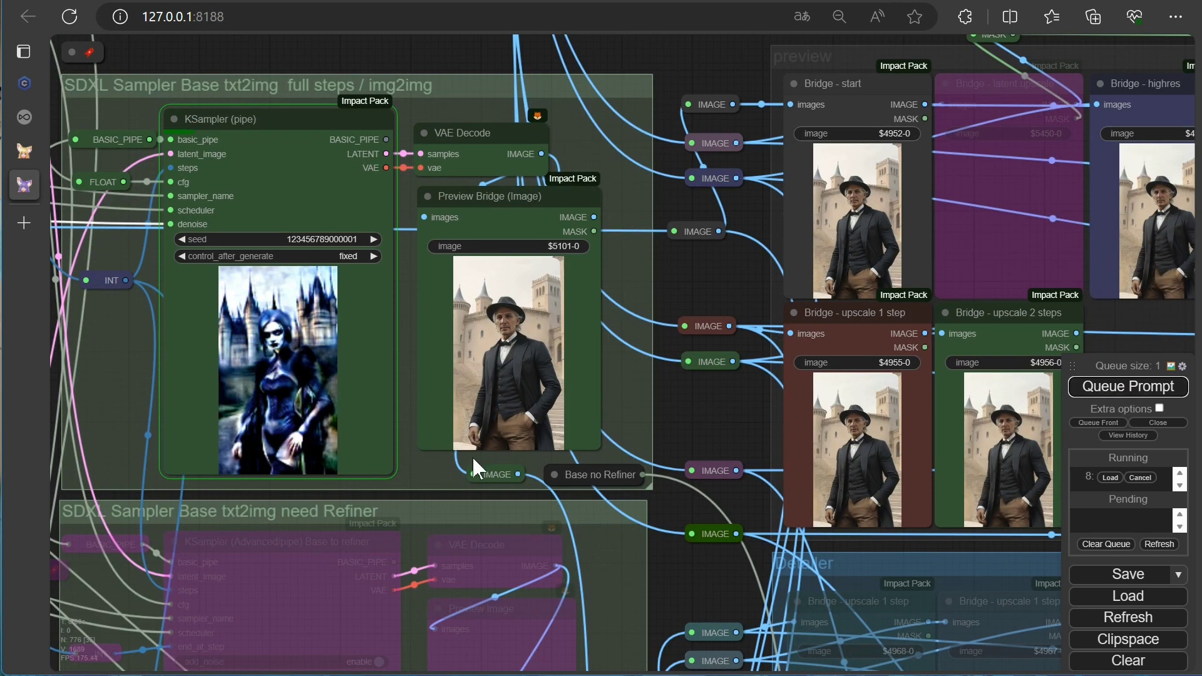
scroll(925, 463, up, 5)
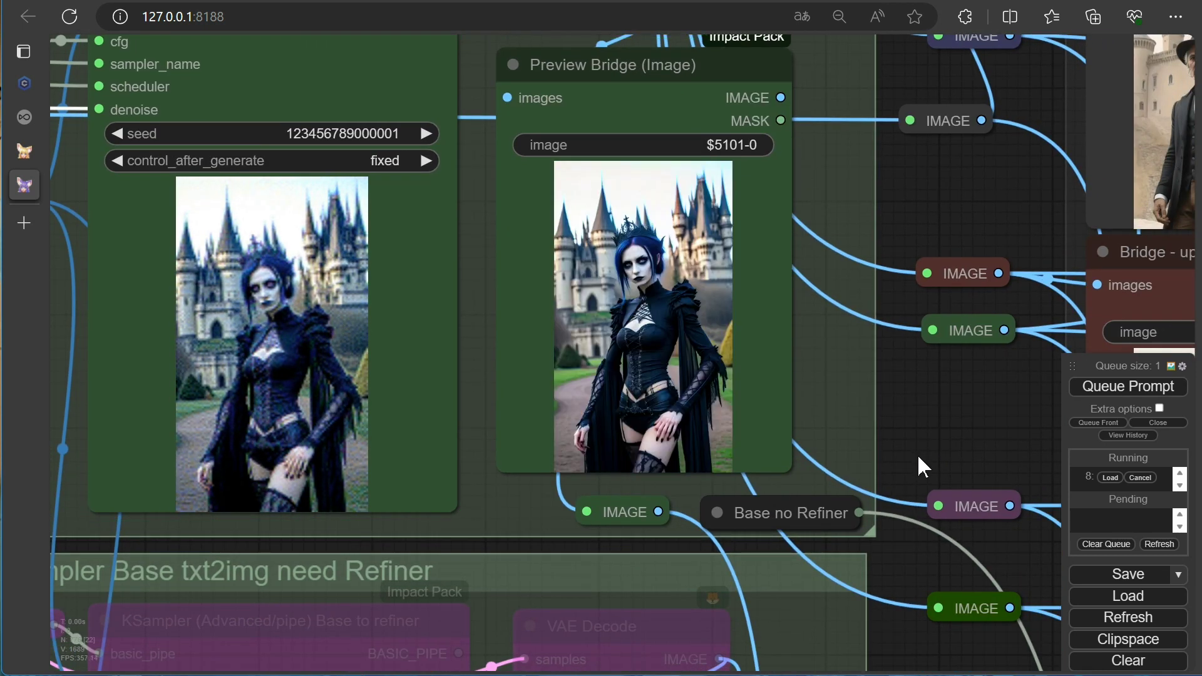
scroll(918, 457, up, 3)
scroll(592, 408, up, 4)
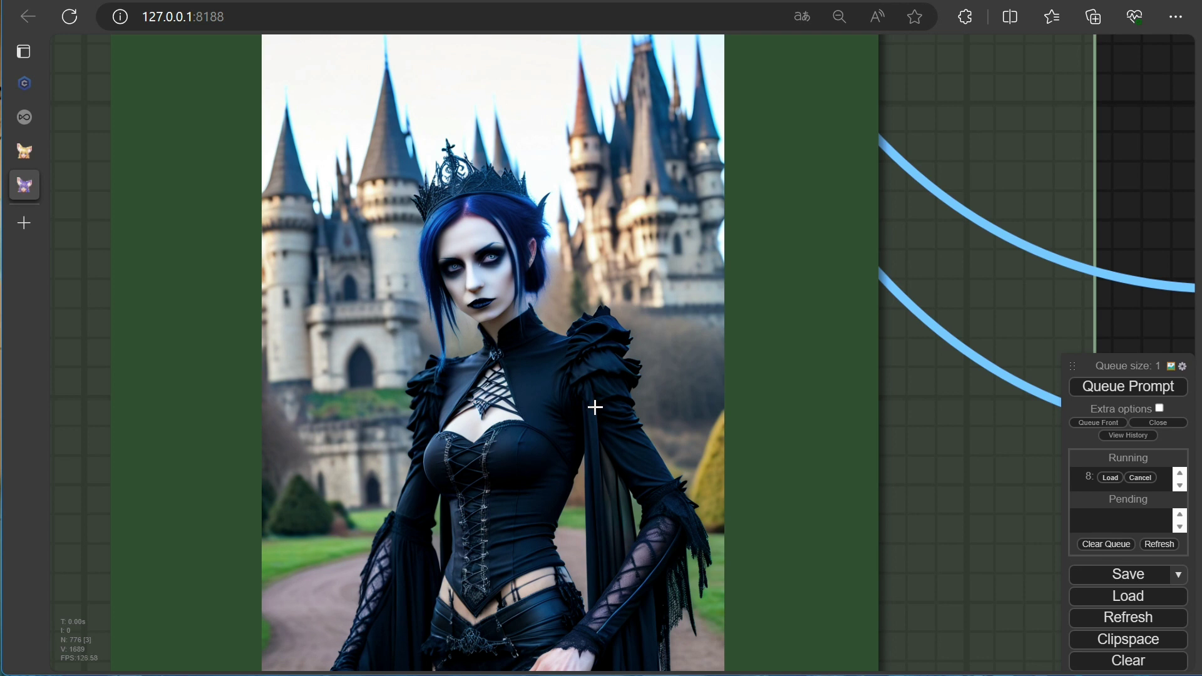
scroll(507, 450, up, 3)
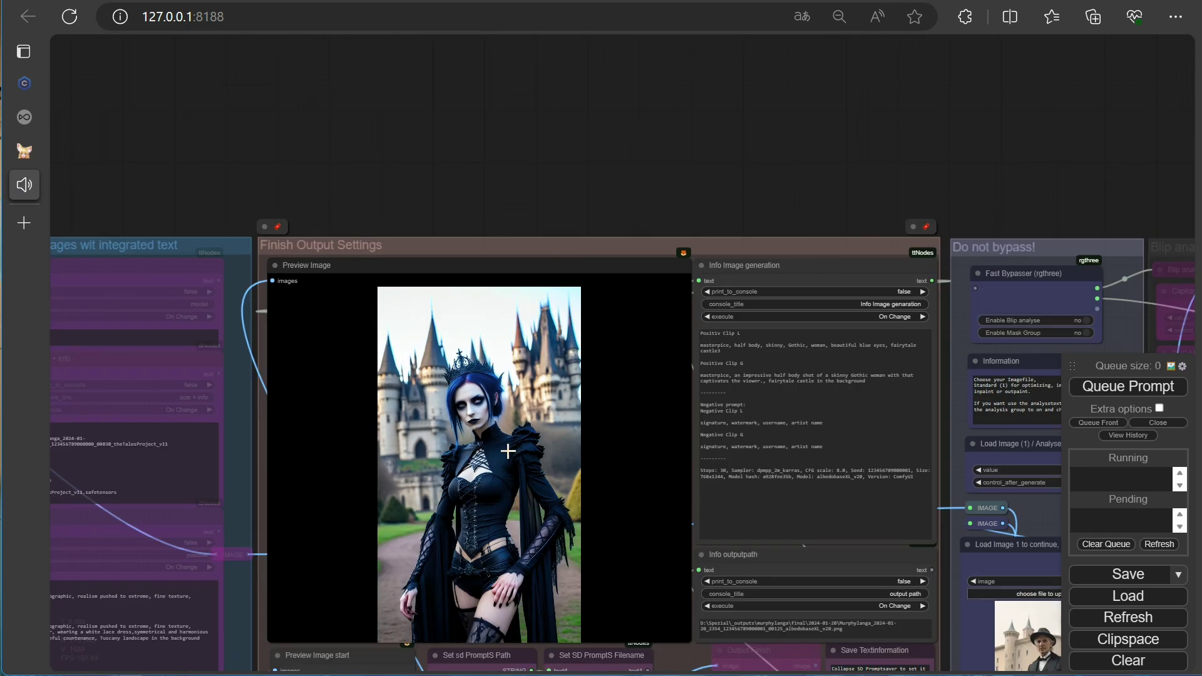
- Set the style selection value to 2 (Styler) in the Prompt + Styler group and queue the generation
key(3)
scroll(482, 469, up, 4)
drag(257, 322, 204, 340)
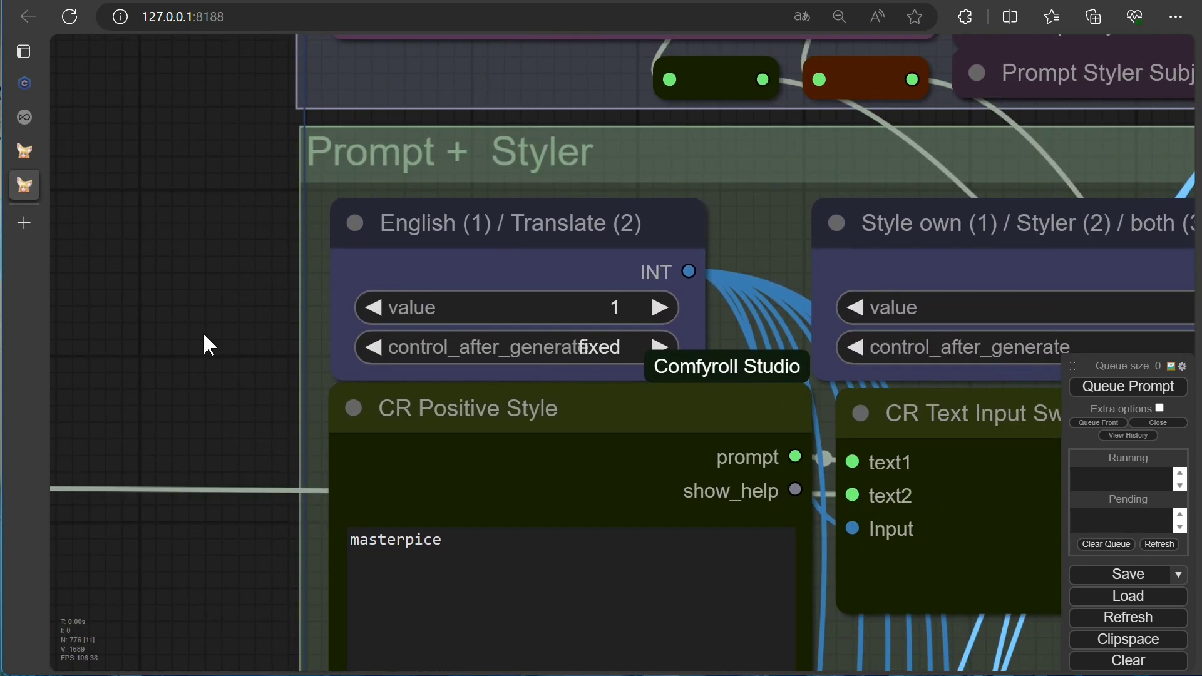
scroll(754, 313, down, 2)
click(1029, 343)
scroll(161, 295, down, 3)
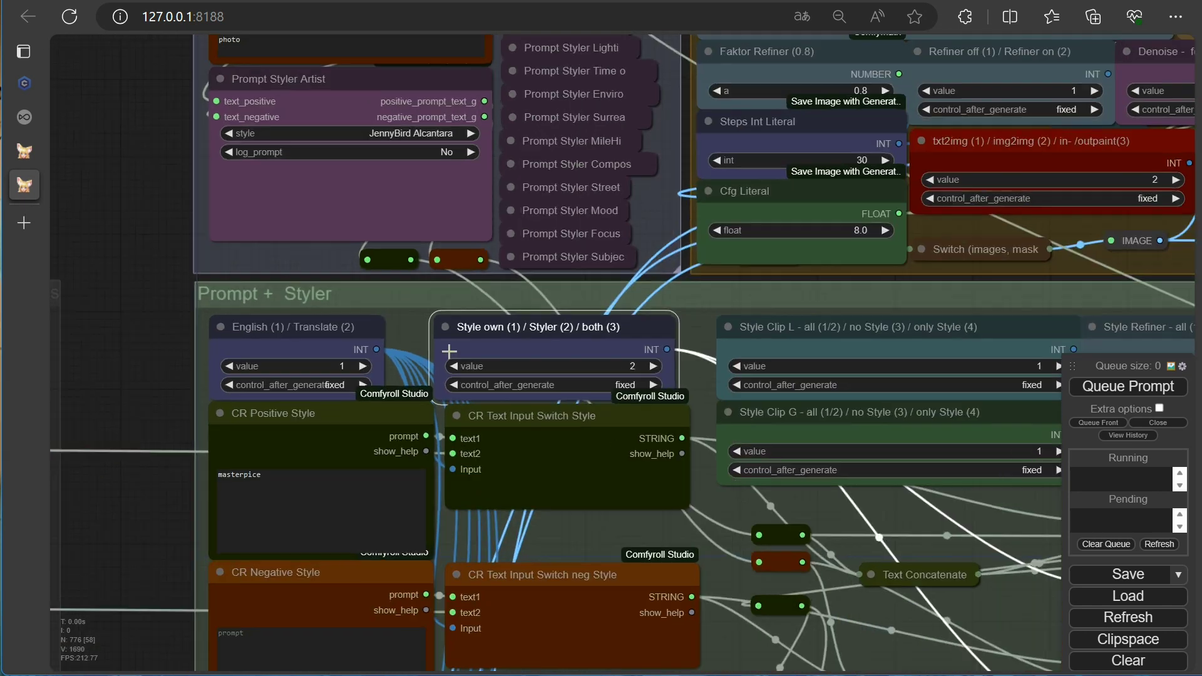
scroll(720, 375, up, 2)
click(721, 371)
key(1)
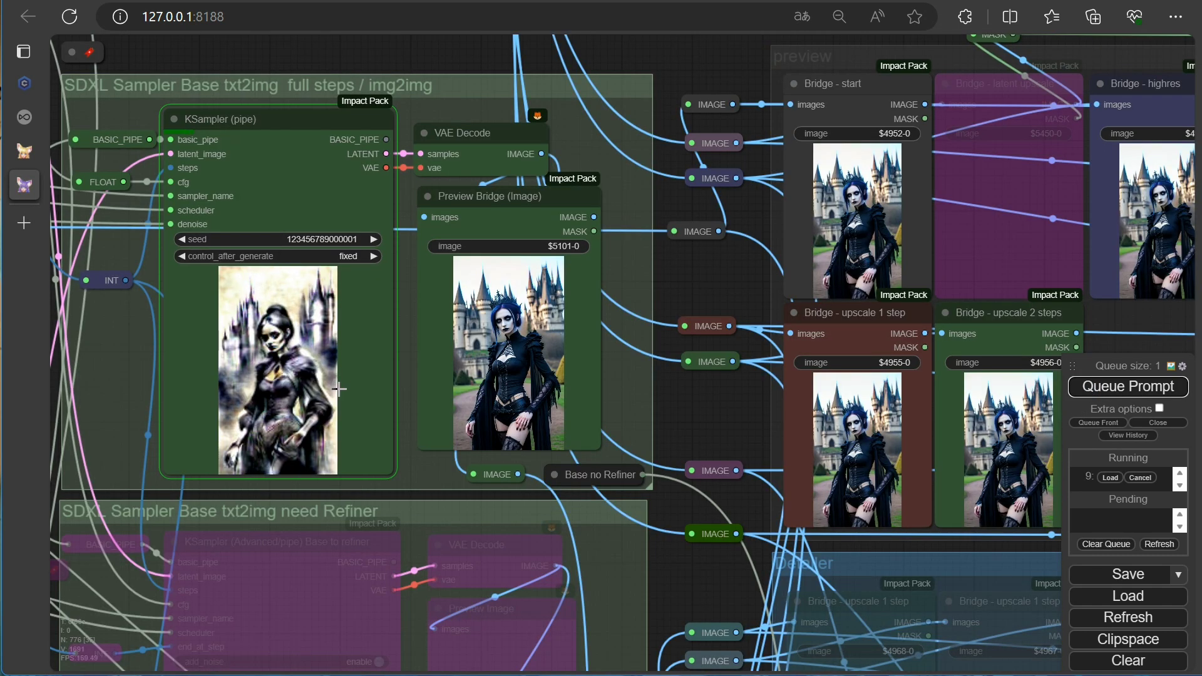
- Examine the styled image in the sampler preview, the preview bridge and the final output preview
scroll(340, 389, up, 3)
scroll(209, 386, up, 1)
scroll(208, 386, up, 3)
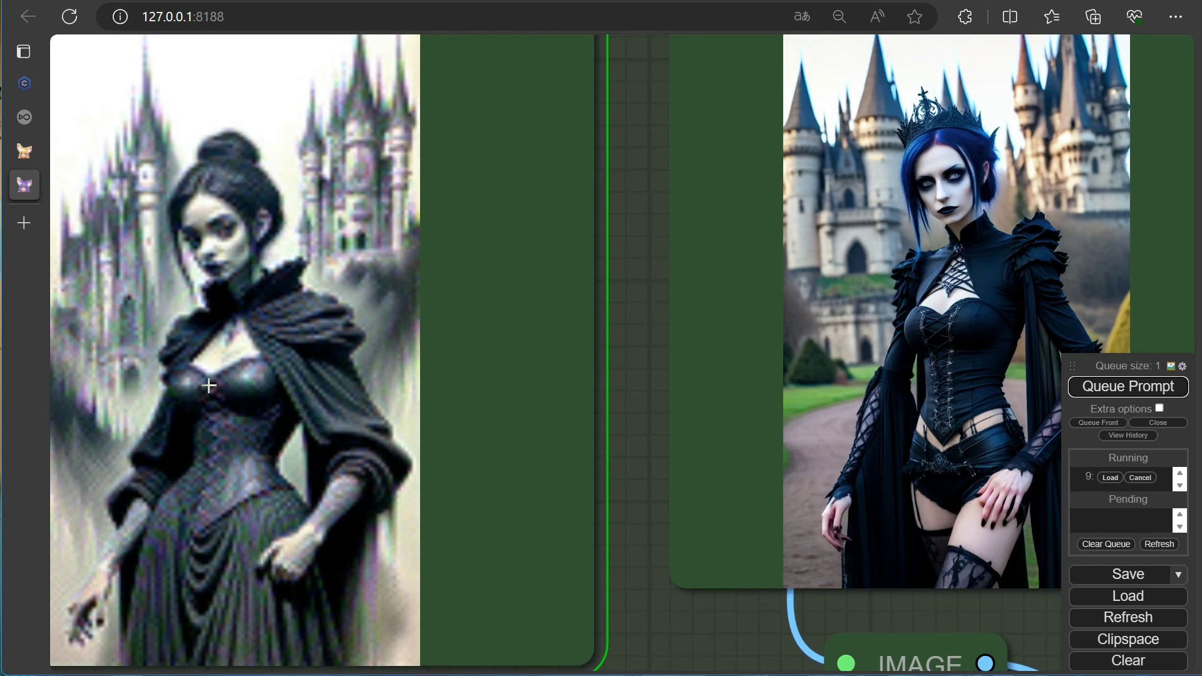
scroll(209, 385, down, 5)
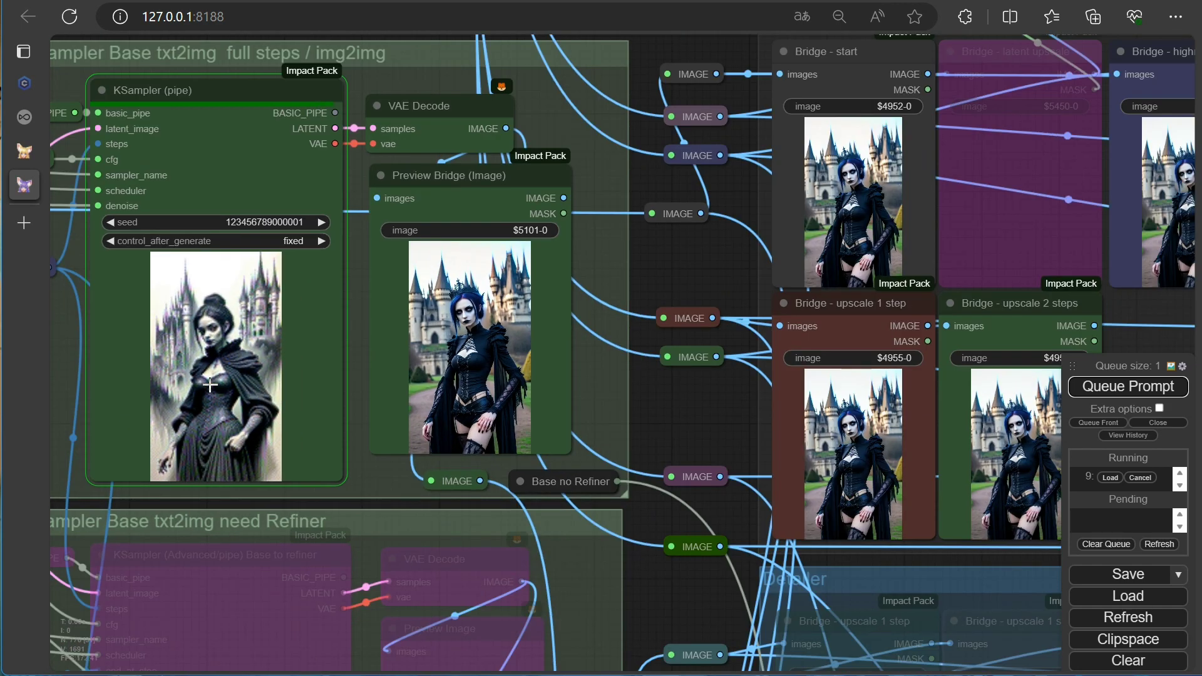
scroll(480, 394, up, 5)
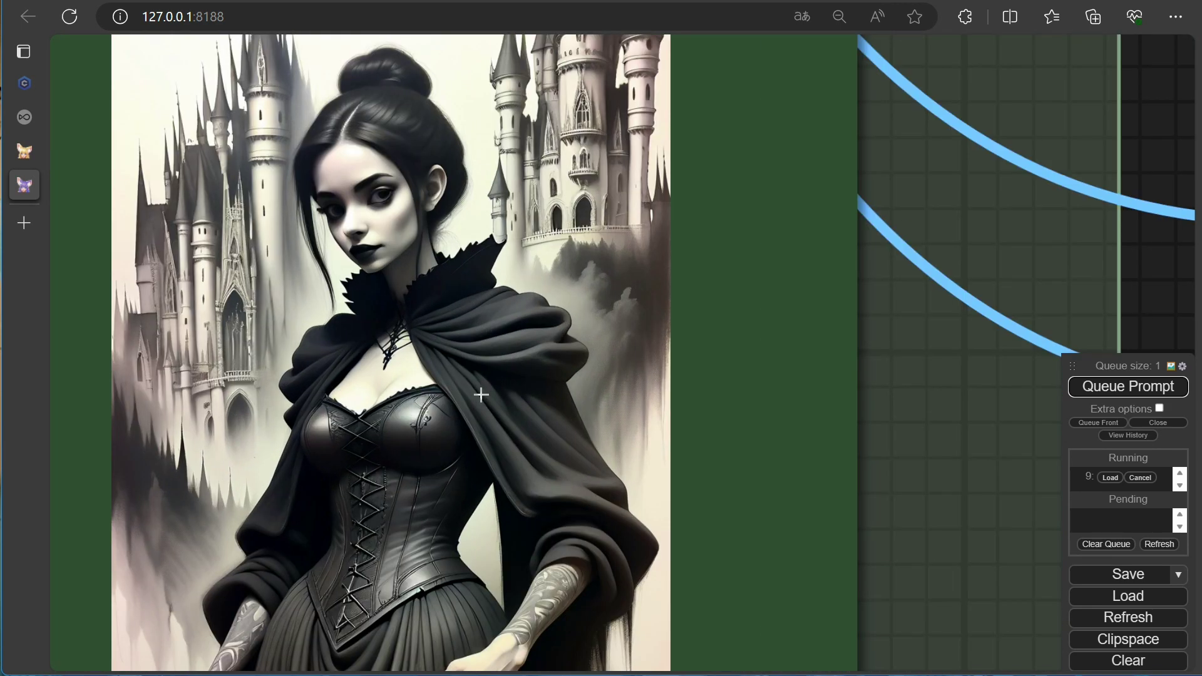
scroll(481, 395, down, 6)
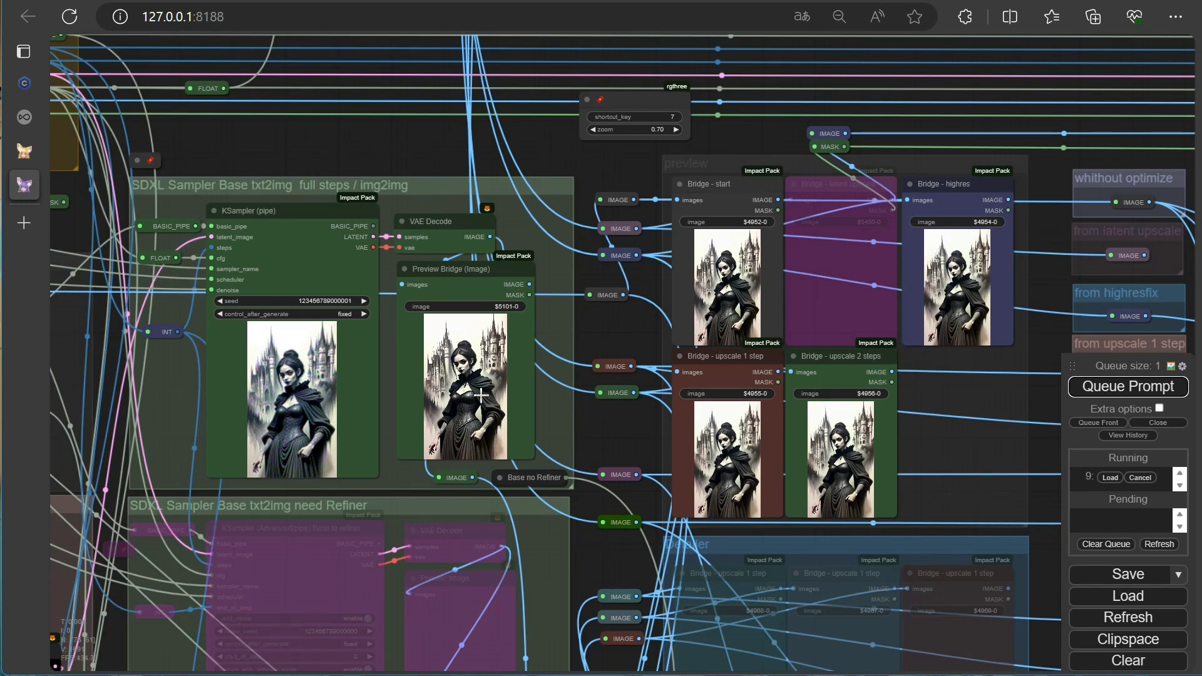
key(1)
scroll(532, 363, up, 4)
scroll(532, 313, down, 4)
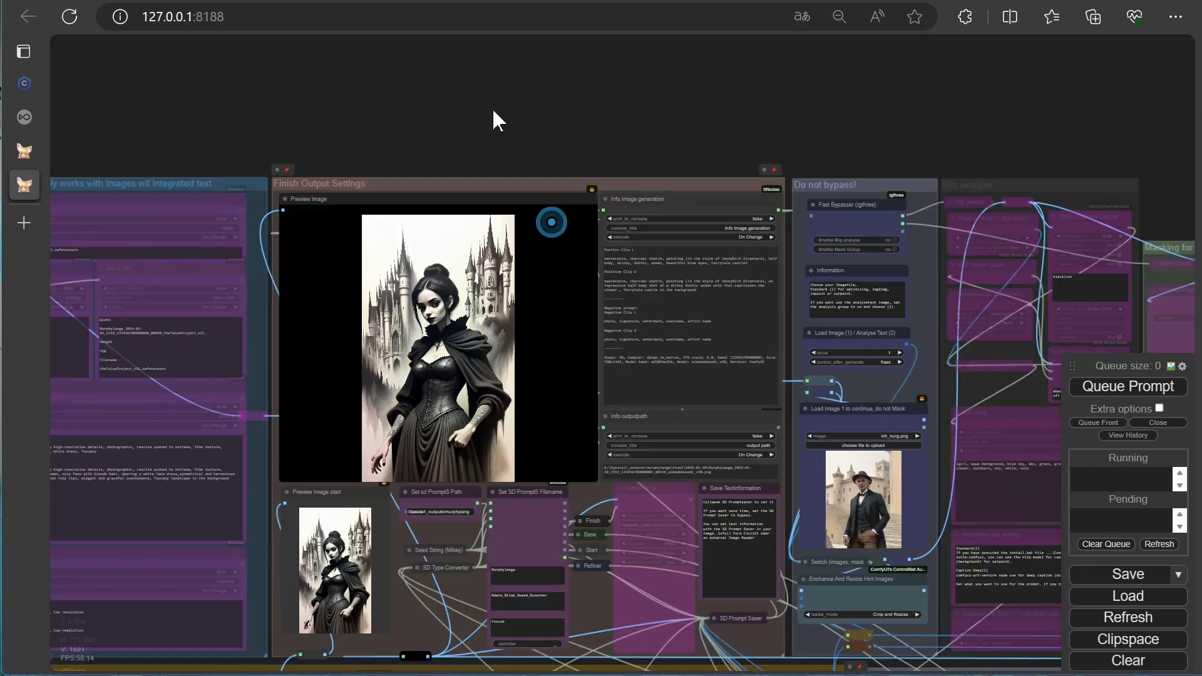
- Browse the available checkpoints in the base preview Checkpoint Loader of the start settings
scroll(537, 352, down, 2)
key(2)
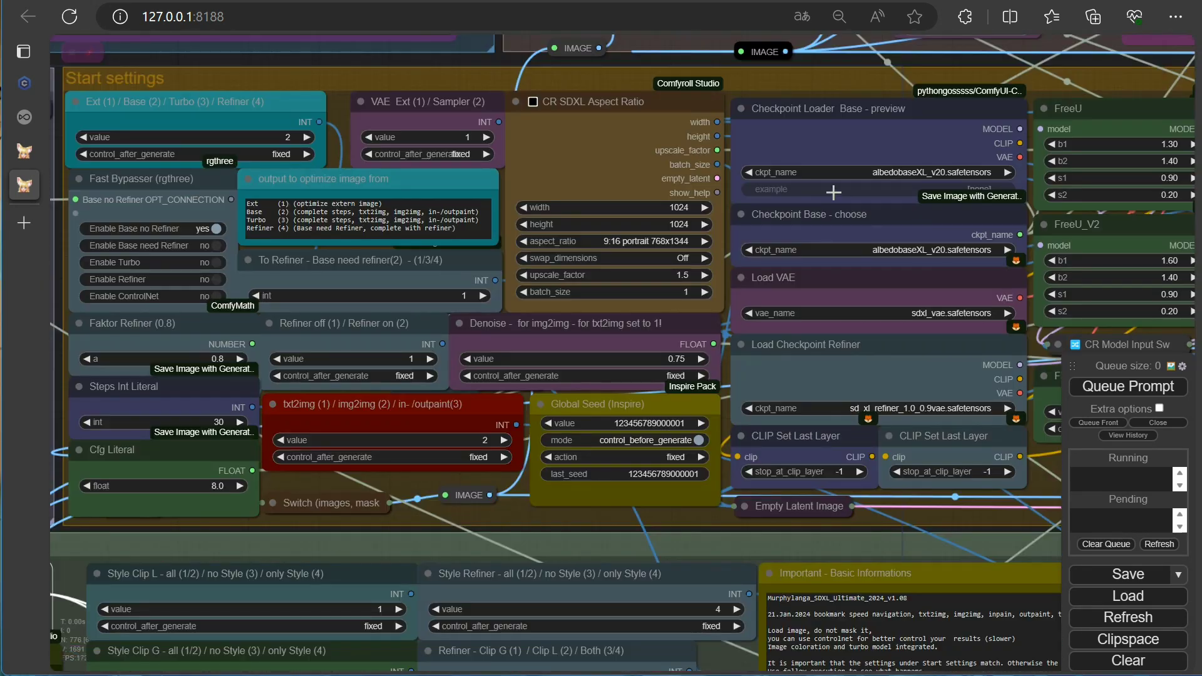
click(889, 173)
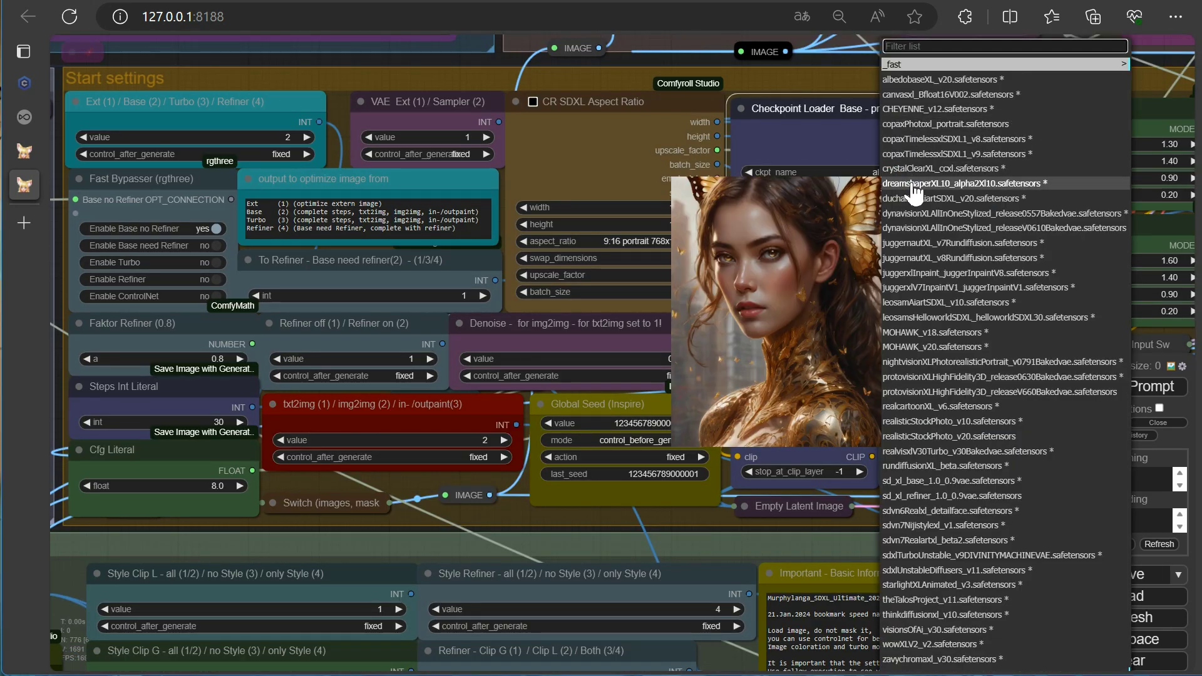
click(913, 93)
- Enable the first Lora Loader and load AdvancedEnhancerXLv2.safetensors from the Bildverbesserung folder
key(3)
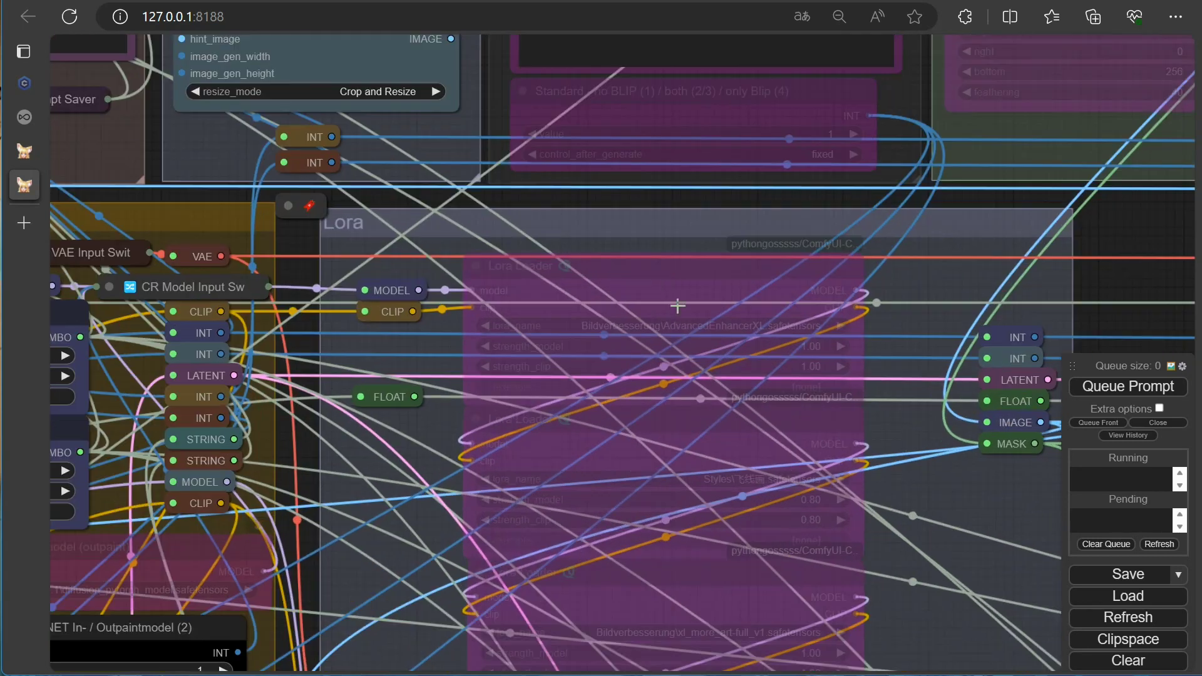
right_click(677, 306)
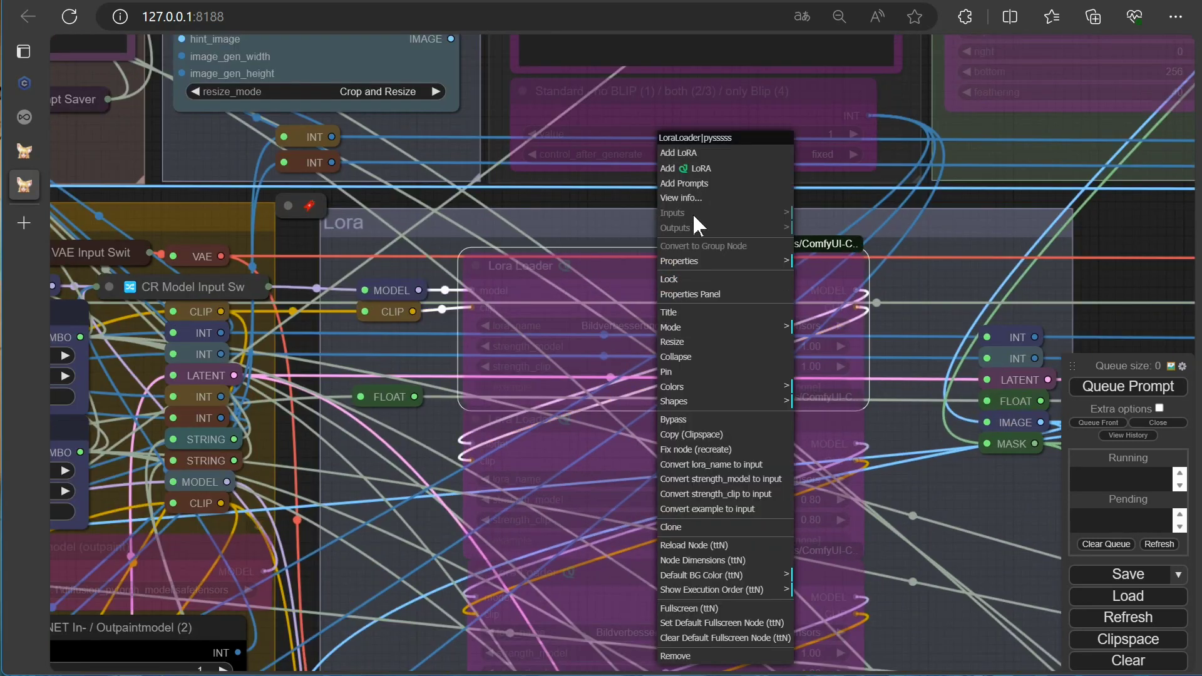
click(678, 425)
click(695, 326)
mouse_move(710, 332)
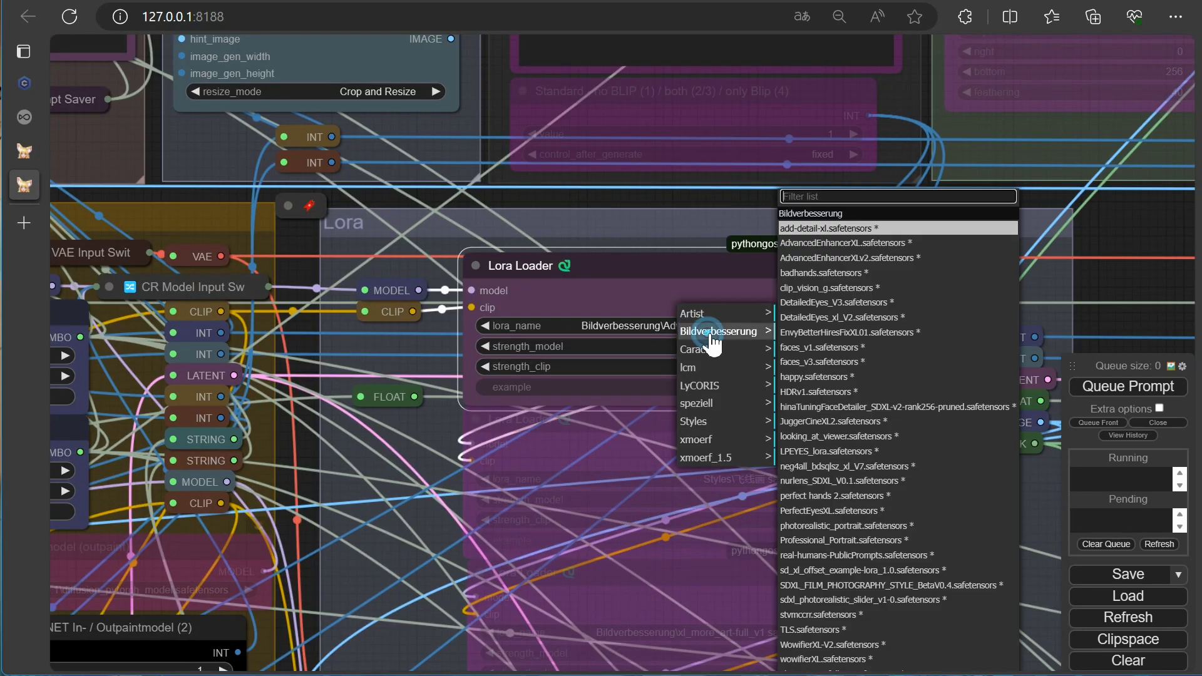
click(816, 257)
- Enable the second Lora Loader, load Concept Art v1.safetensors from the Styles folder and queue the generation
right_click(821, 433)
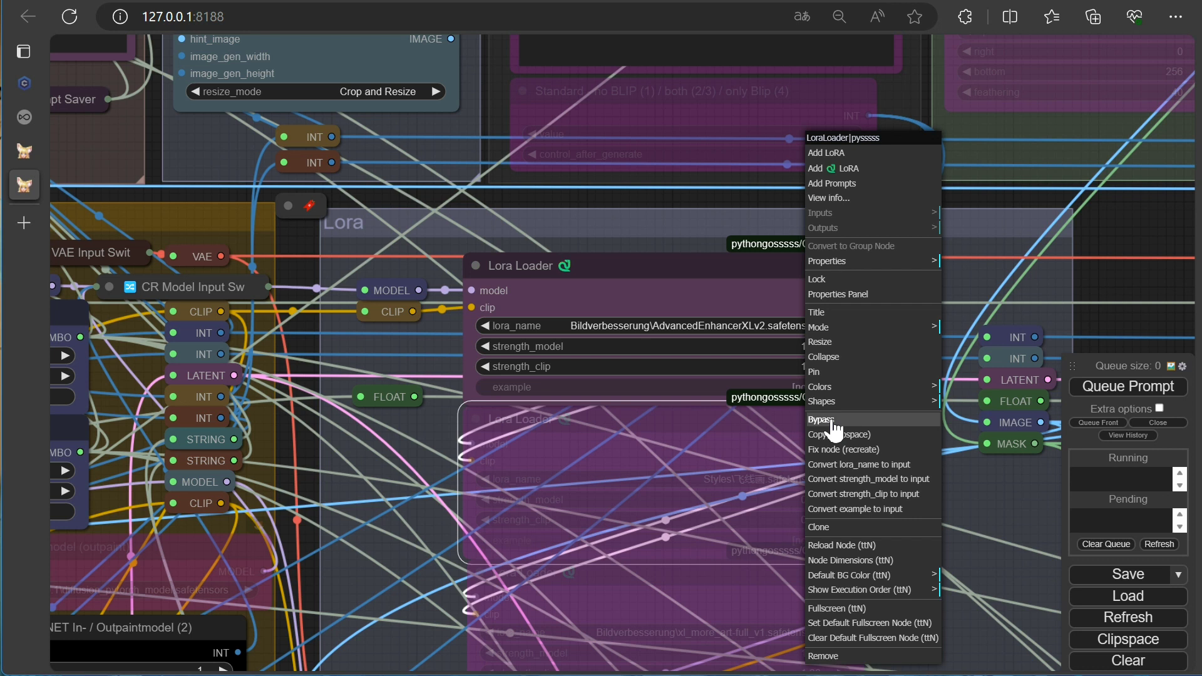
click(831, 421)
scroll(913, 487, up, 3)
click(701, 475)
mouse_move(726, 581)
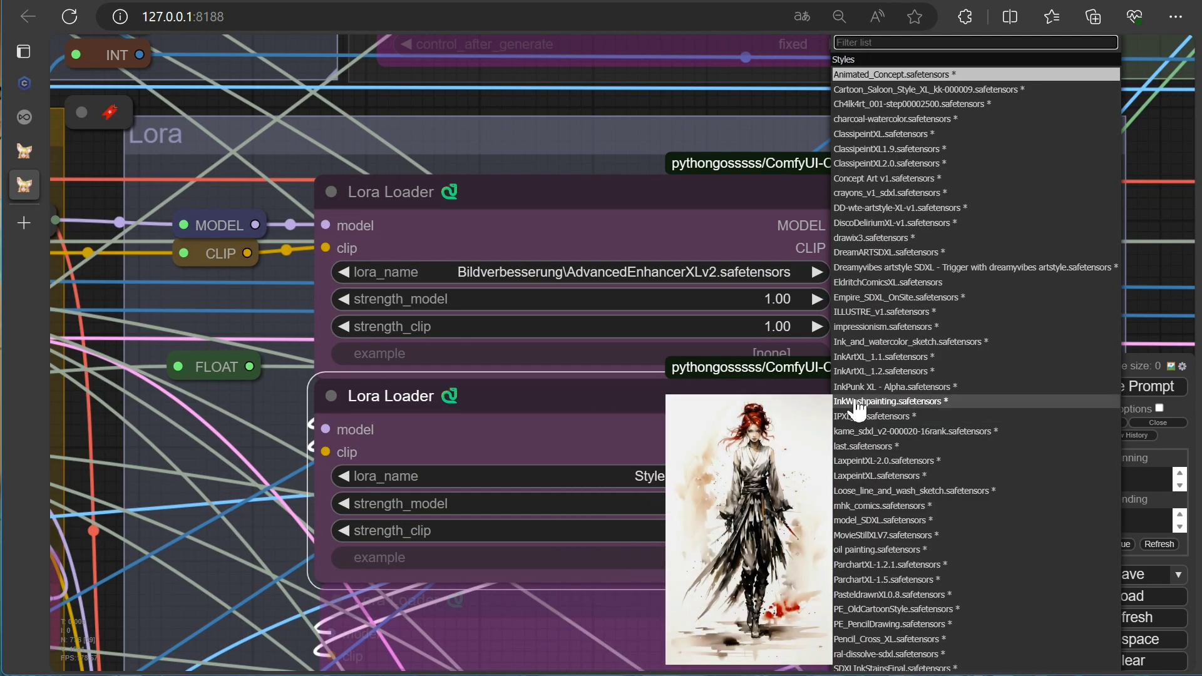
click(876, 178)
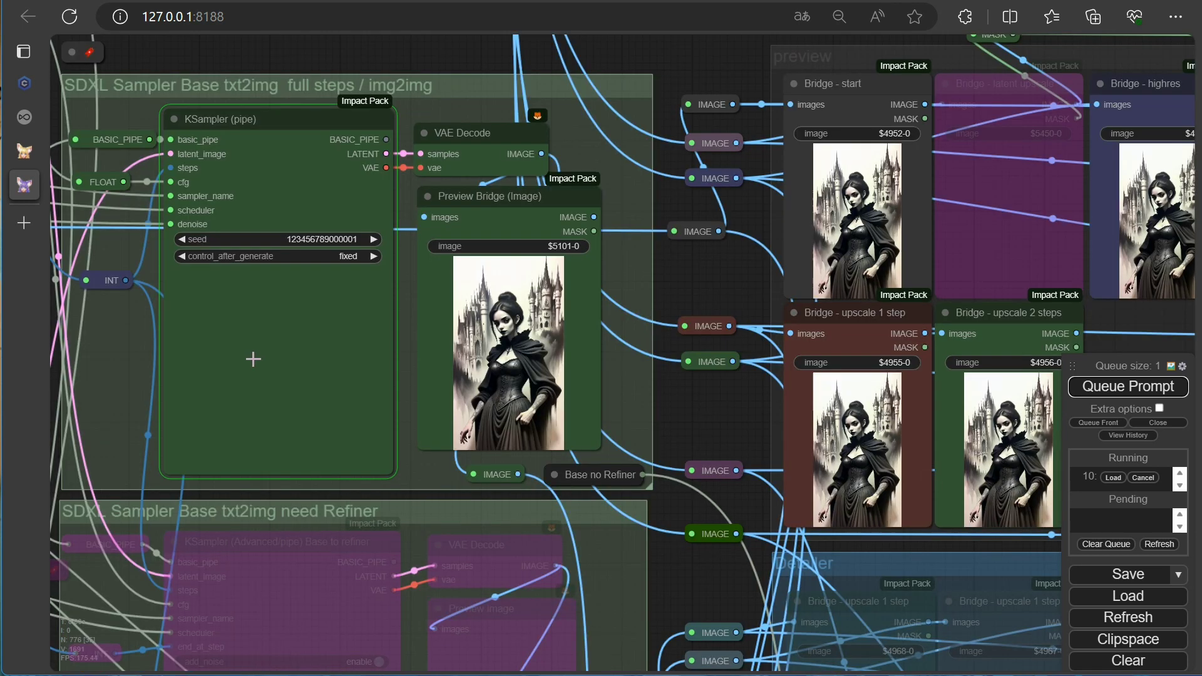
- Examine the image generated with both LoRAs in the sampler preview, the preview bridge and the final output preview
scroll(309, 463, up, 5)
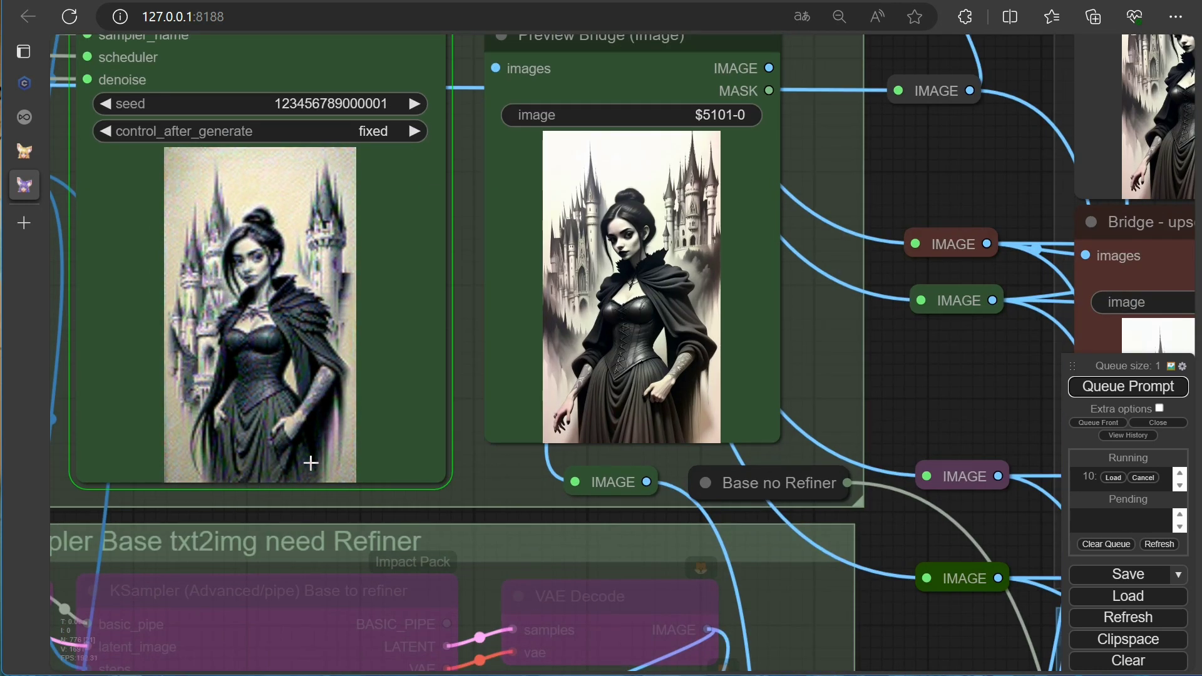
scroll(671, 416, up, 6)
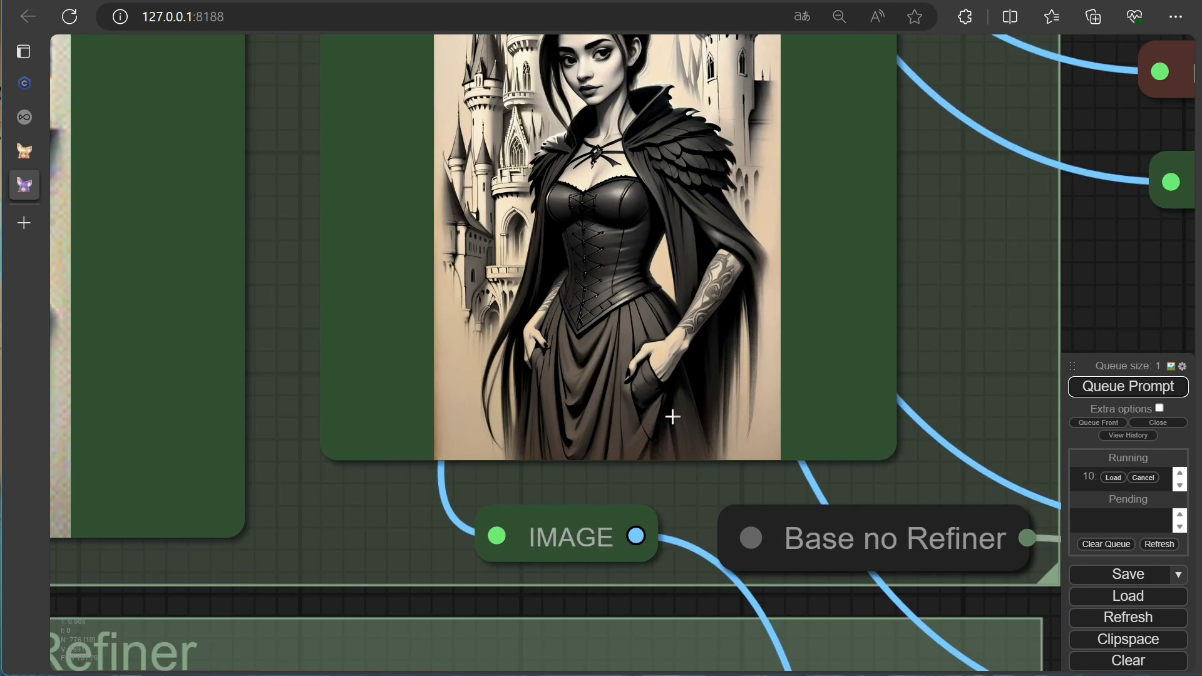
scroll(672, 416, down, 5)
key(1)
scroll(673, 416, down, 1)
scroll(672, 417, up, 4)
scroll(672, 417, down, 12)
- Load img2img_01.png as the source image in Load Image 1 and queue the generation
key(2)
click(689, 119)
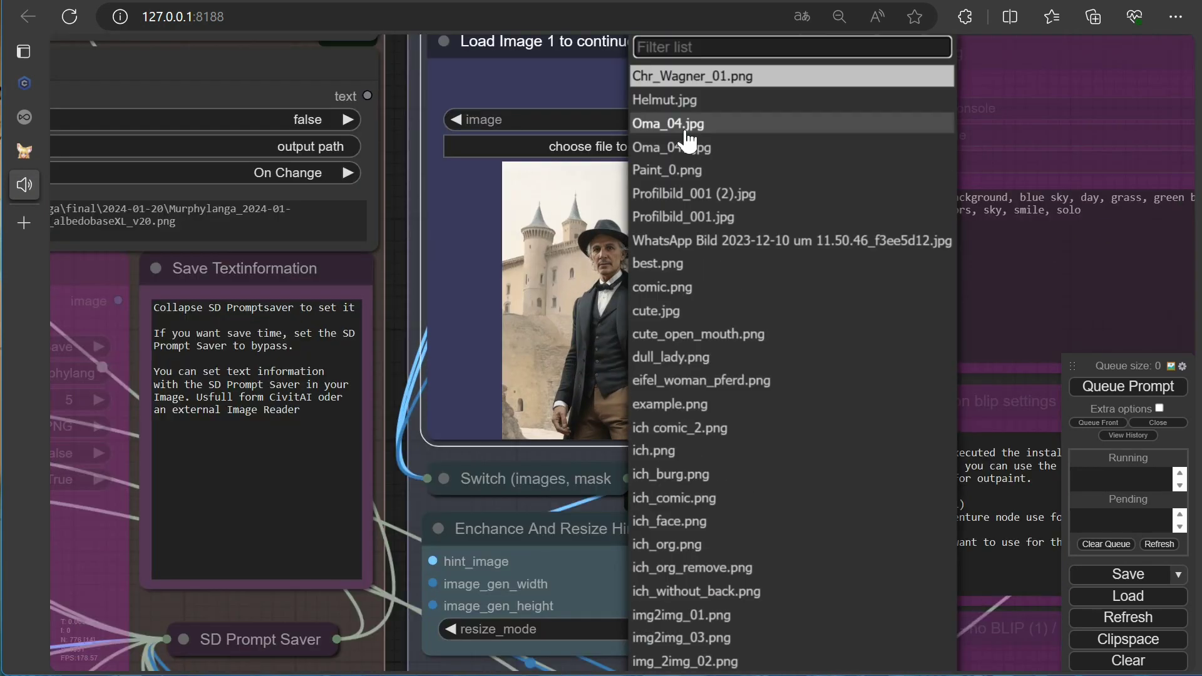
click(682, 615)
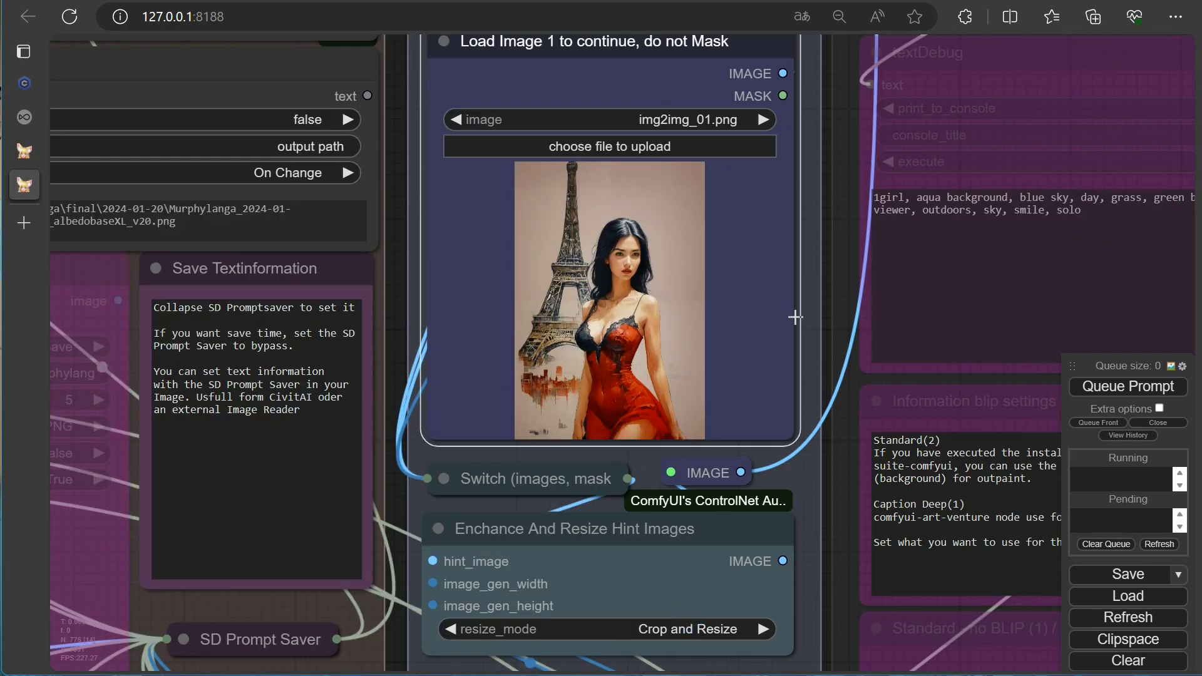
key(1)
key(3)
key(4)
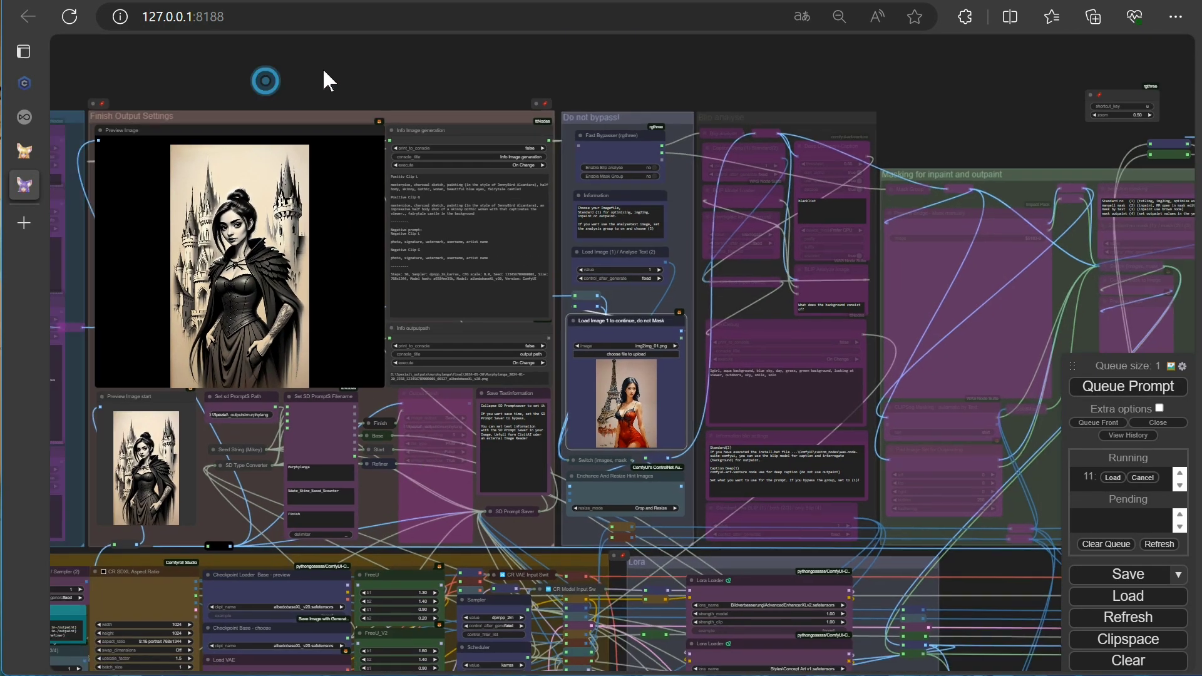
- Examine the result for the red-dress source image in the sampler, the preview bridge and the final output preview
key(5)
key(6)
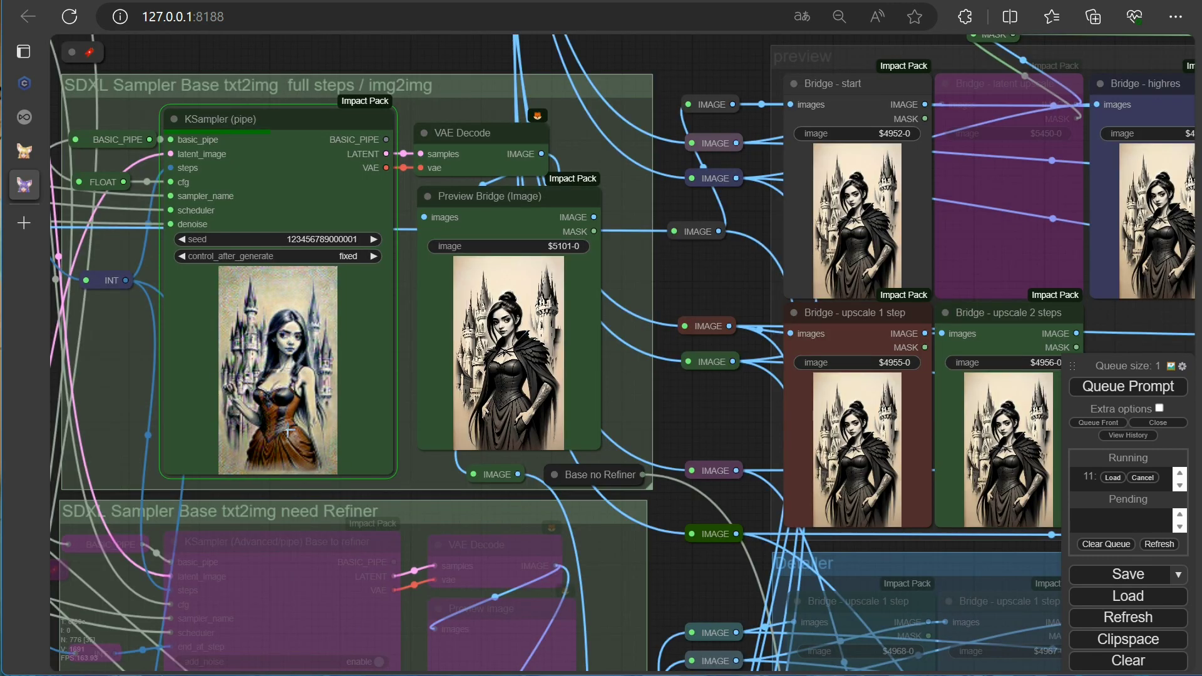
key(7)
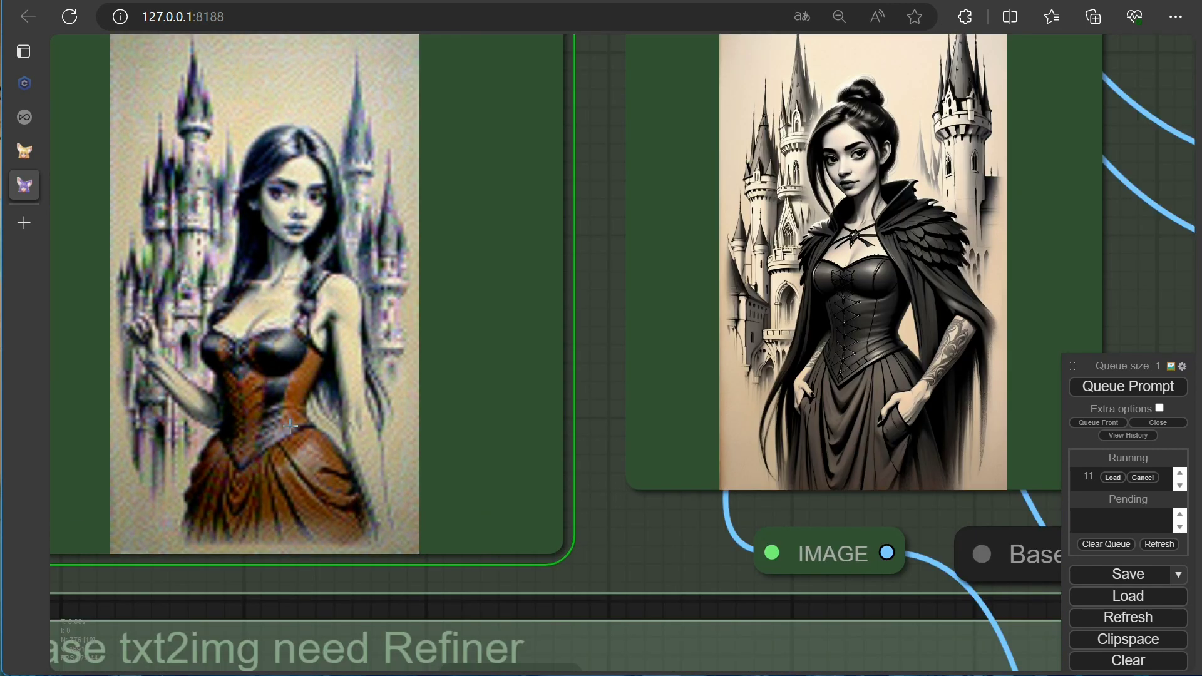
scroll(290, 425, down, 10)
scroll(281, 201, down, 3)
scroll(519, 457, up, 15)
scroll(518, 459, down, 4)
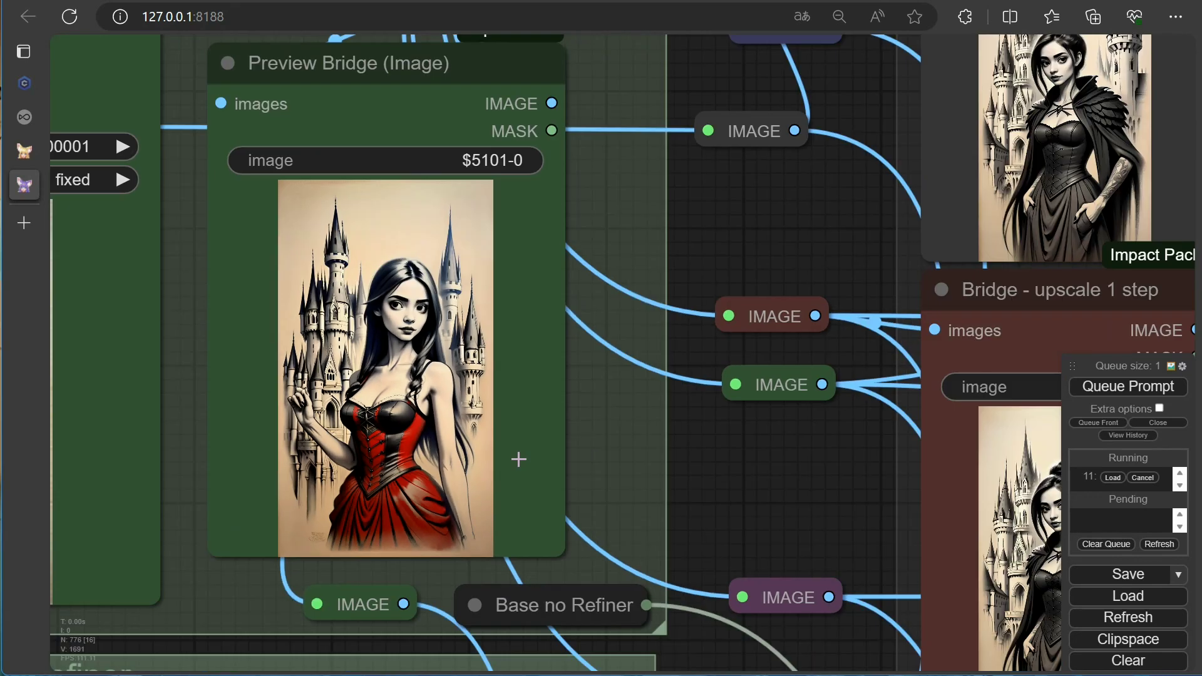
key(8)
key(9)
key(1)
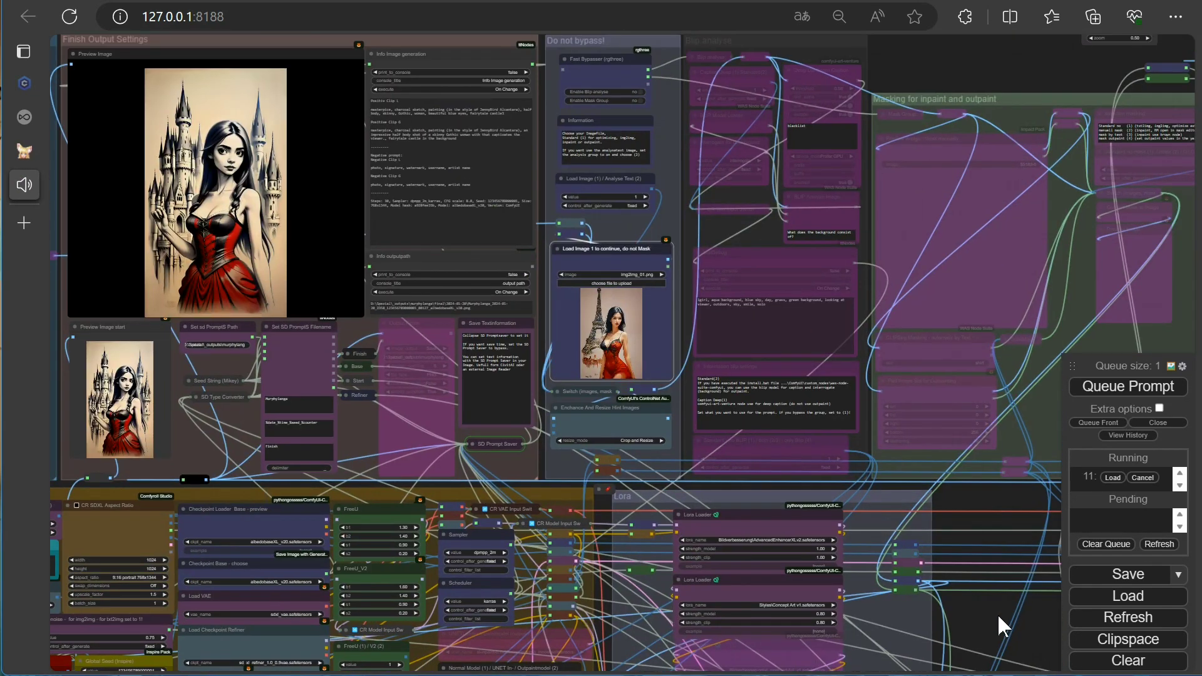
- Load eifel_woman_pferd.png as the source image in Load Image 1 and queue the generation
key(2)
click(598, 204)
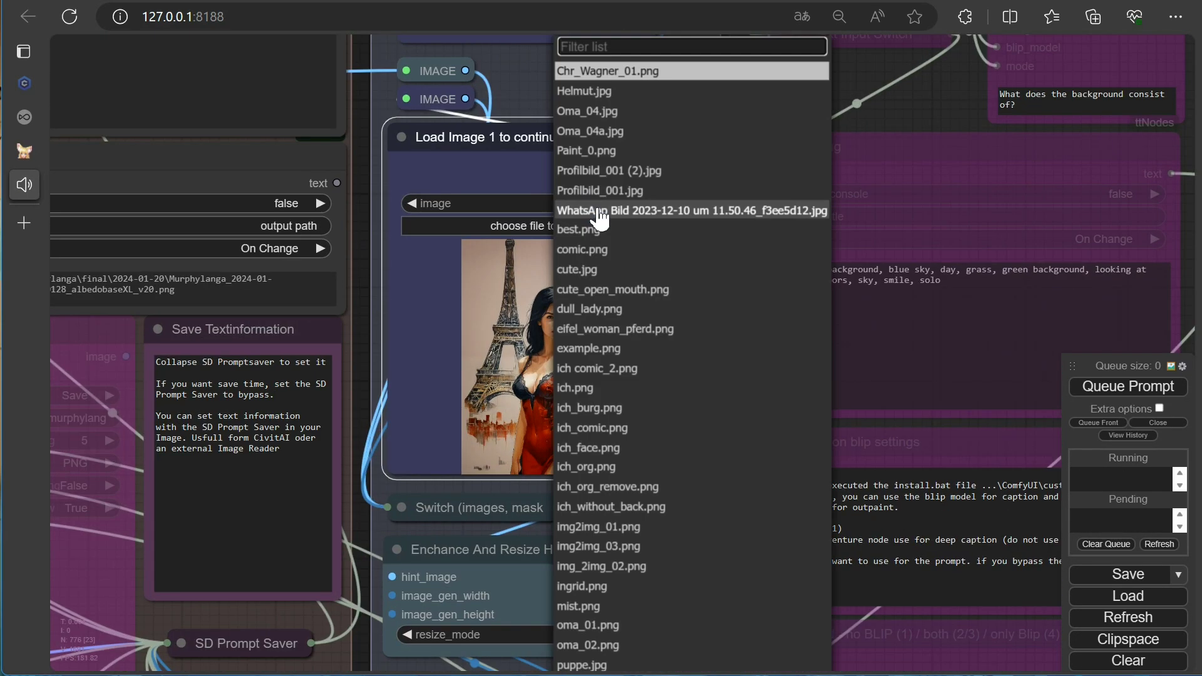
click(601, 329)
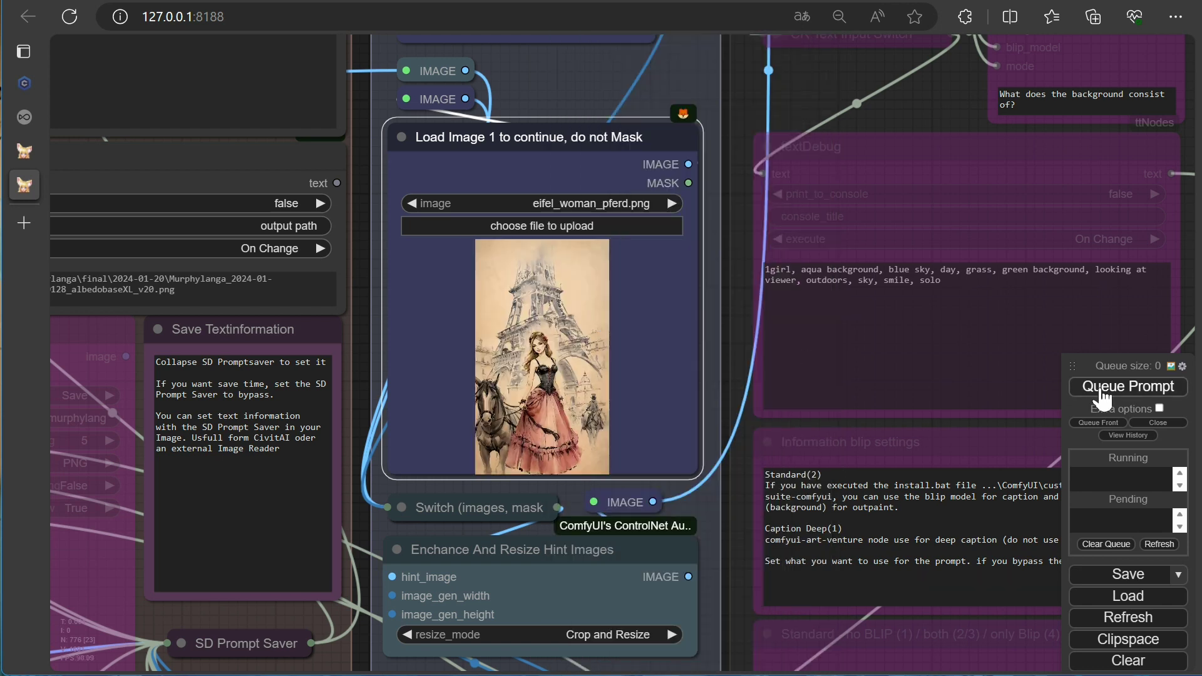
key(3)
key(4)
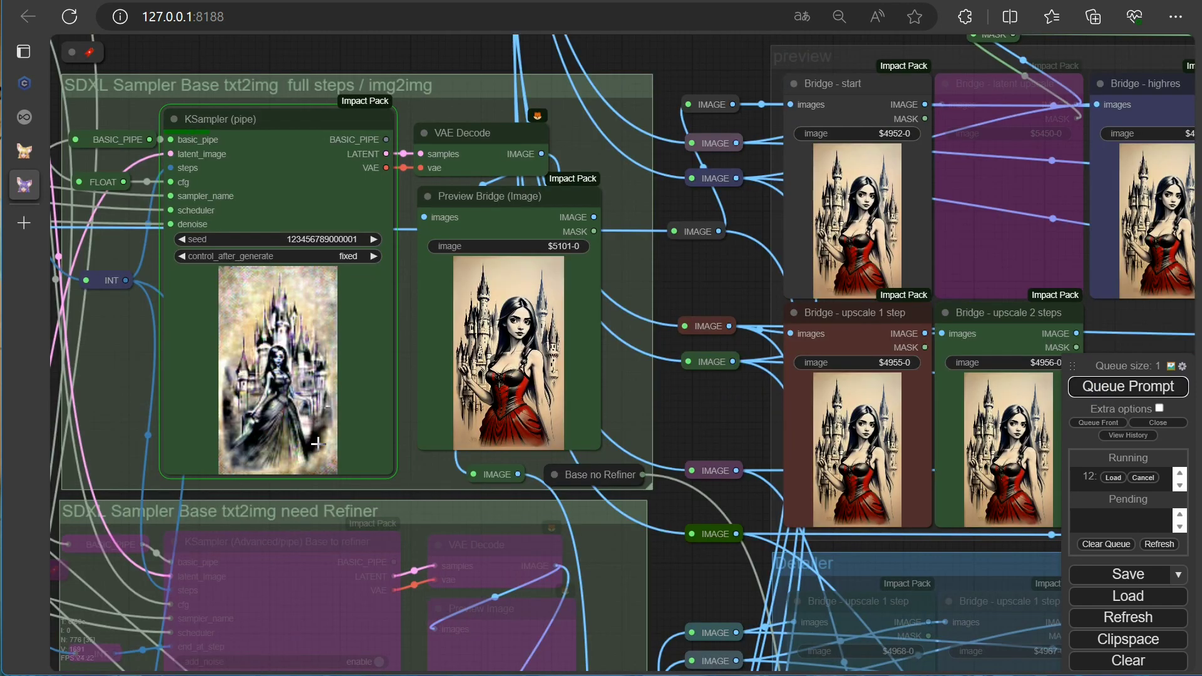
- Inspect the generation from the horse and Eiffel Tower source image in the sampler preview
key(5)
scroll(315, 443, down, 2)
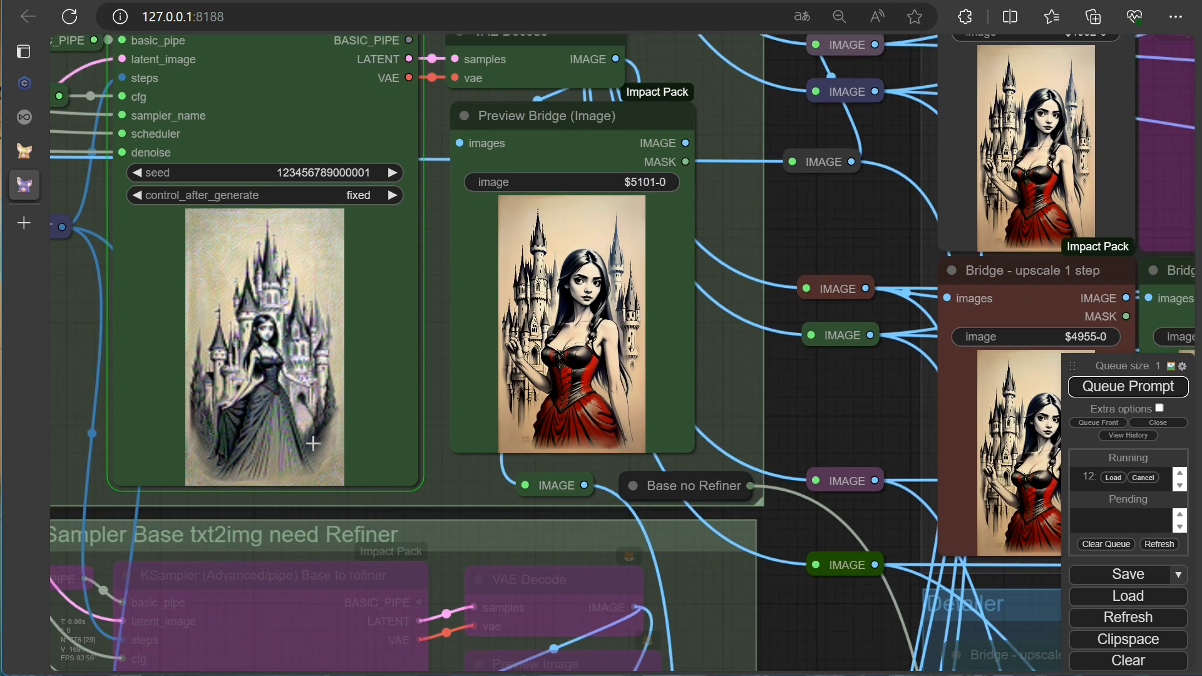
key(6)
key(7)
- Remove the fairytale castle wording from the positive Clip L prompt and clear the castle background text of the positive Clip G prompt
key(8)
click(620, 348)
key(ctrl+shift+Left)
key(ctrl+shift+Left)
key(9)
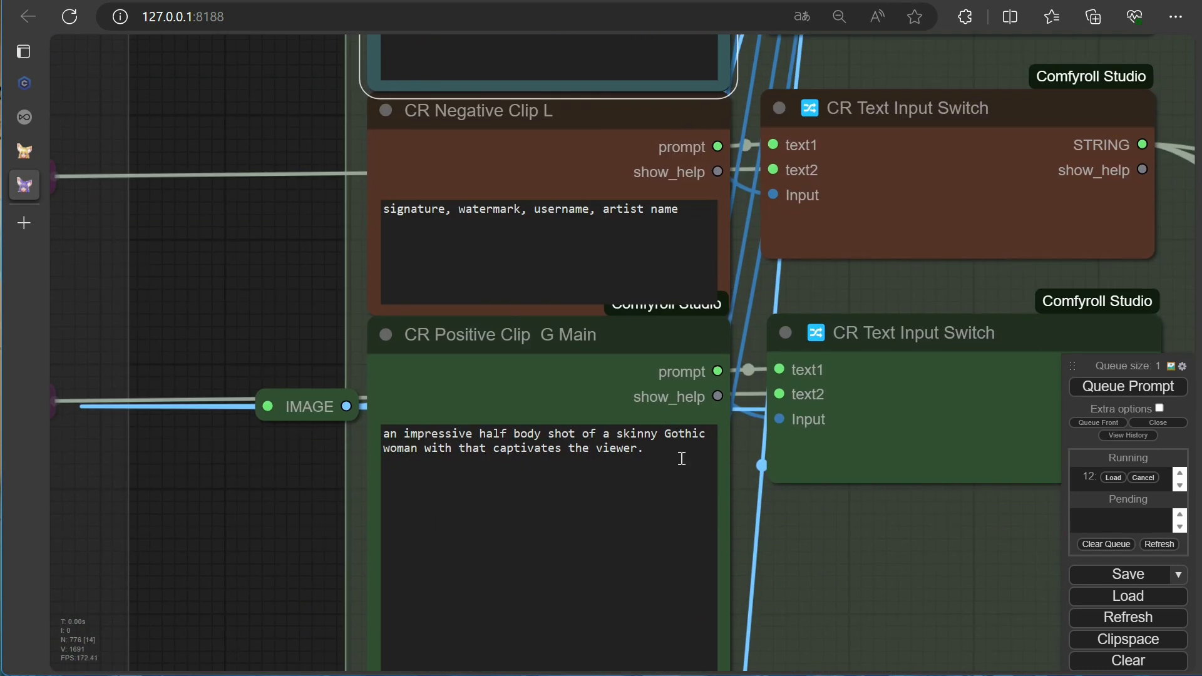
key(0)
click(596, 496)
key(ctrl+a)
key(Delete)
- Examine the finished castle image and its generation info in the final output preview
scroll(401, 313, down, 3)
key(1)
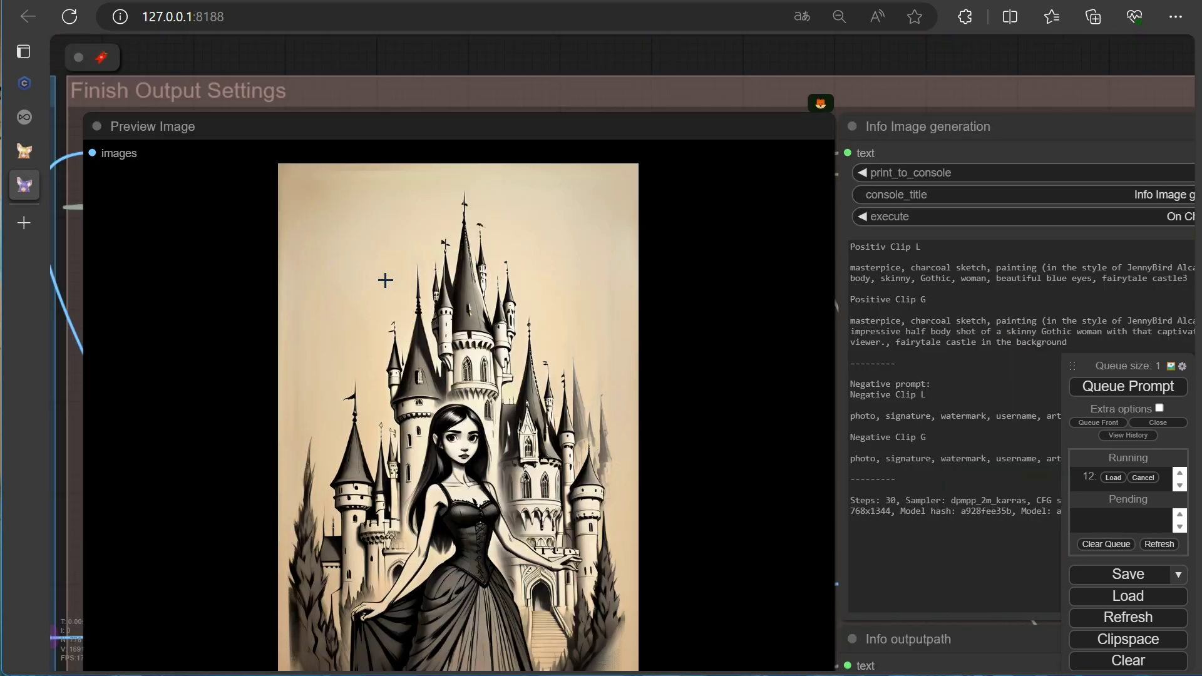
scroll(383, 279, up, 2)
scroll(572, 223, down, 3)
scroll(1046, 383, up, 2)
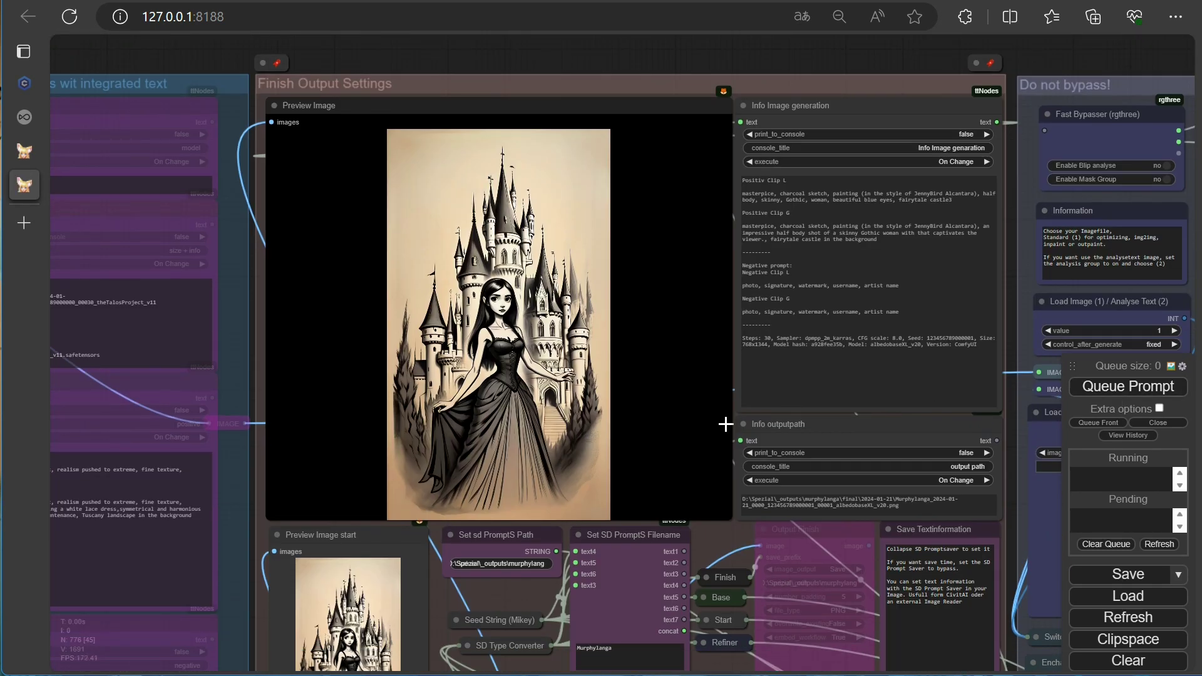
- Load the Dreamyvibes artstyle SDXL LoRA from the Styles folder in the second Lora Loader and queue the generation
key(2)
key(3)
key(4)
key(5)
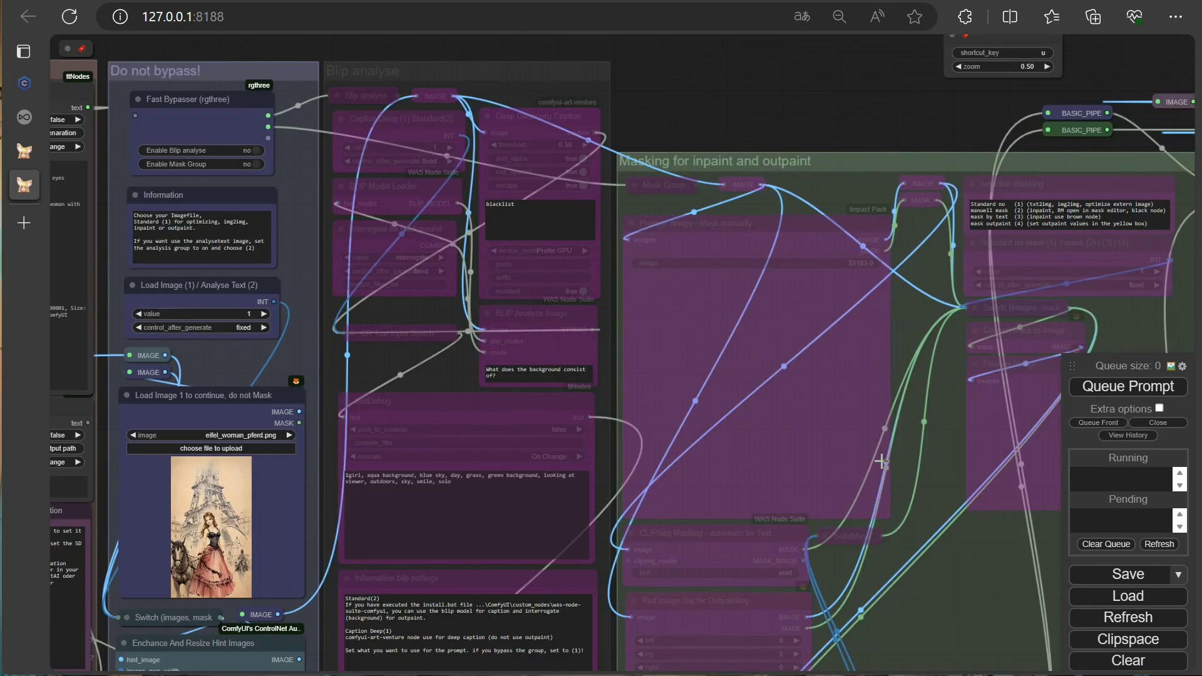
key(6)
scroll(397, 287, up, 5)
click(401, 279)
click(405, 395)
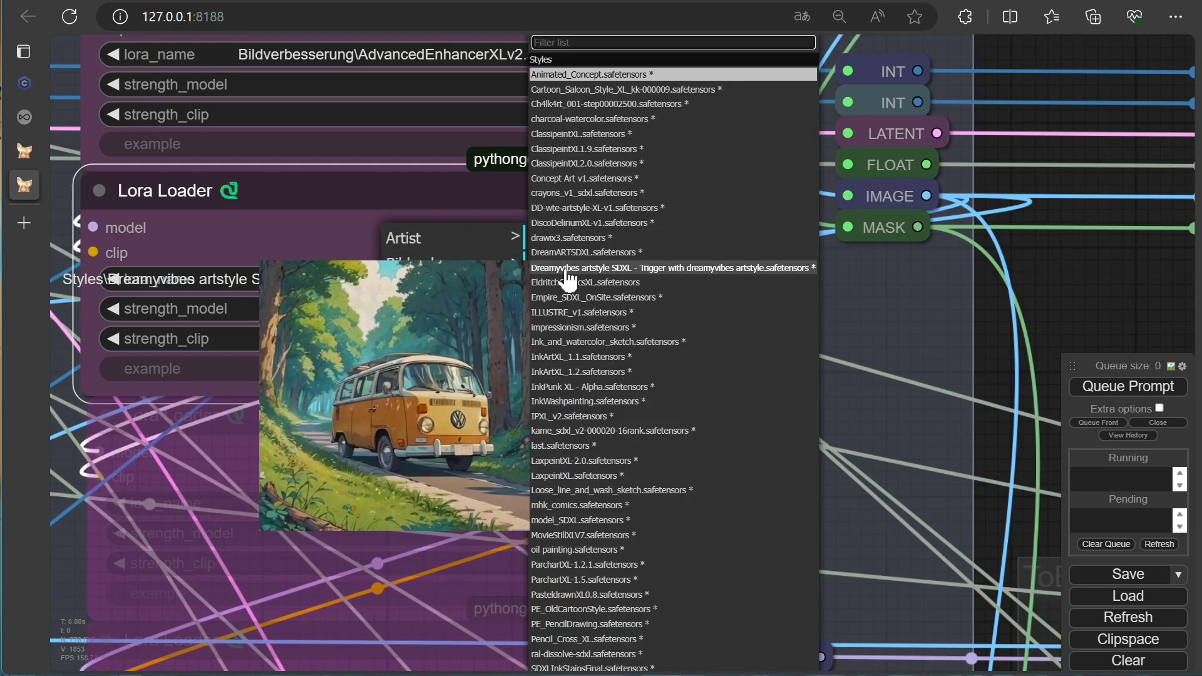
click(563, 269)
- Compare the new castle-free result with the previous image in the sampler, the preview bridges and the final output preview
key(7)
scroll(133, 381, up, 5)
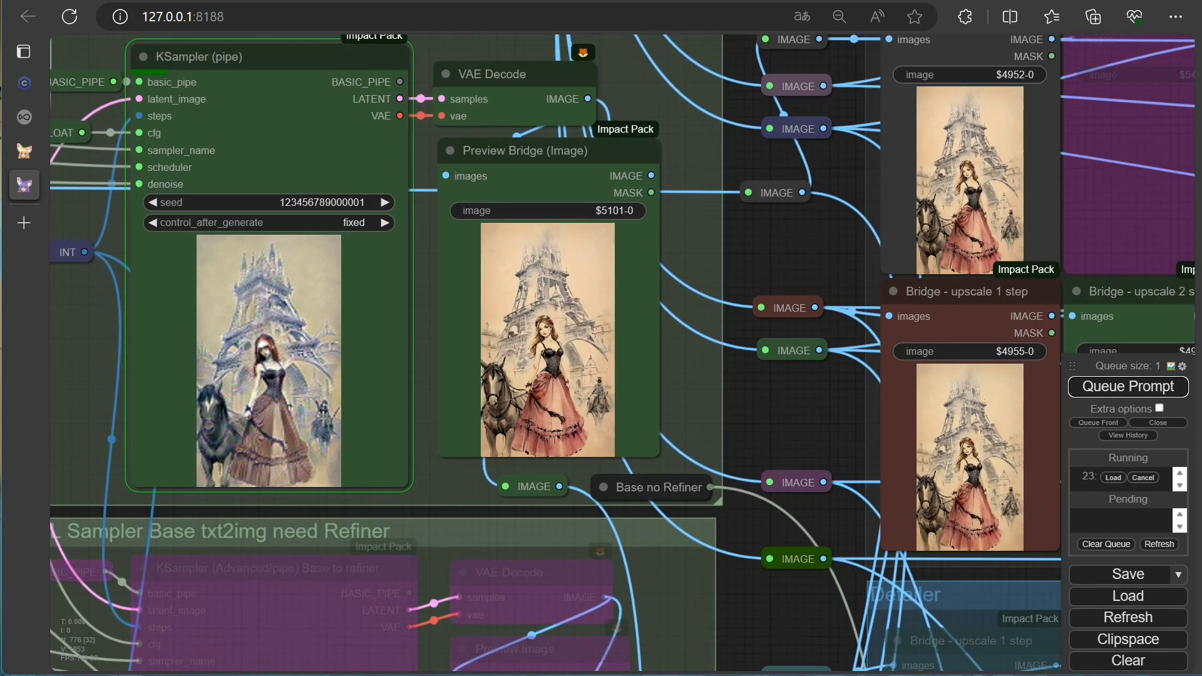
scroll(326, 418, up, 2)
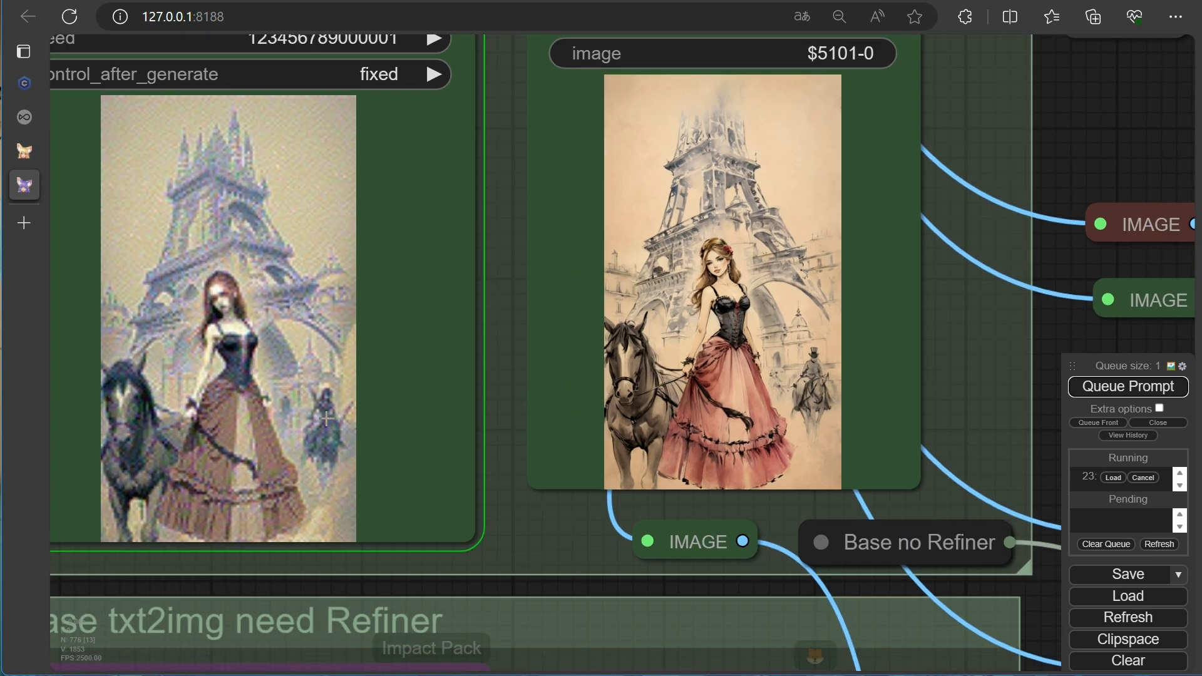
scroll(505, 408, down, 4)
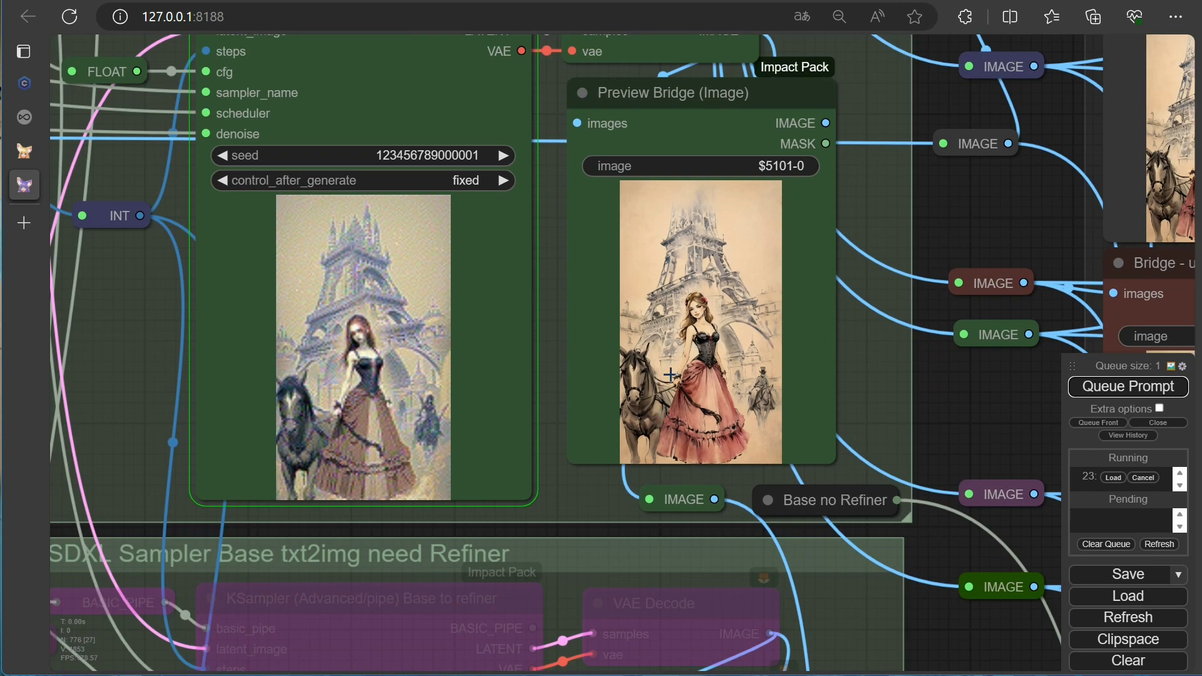
scroll(720, 438, up, 10)
scroll(692, 370, down, 4)
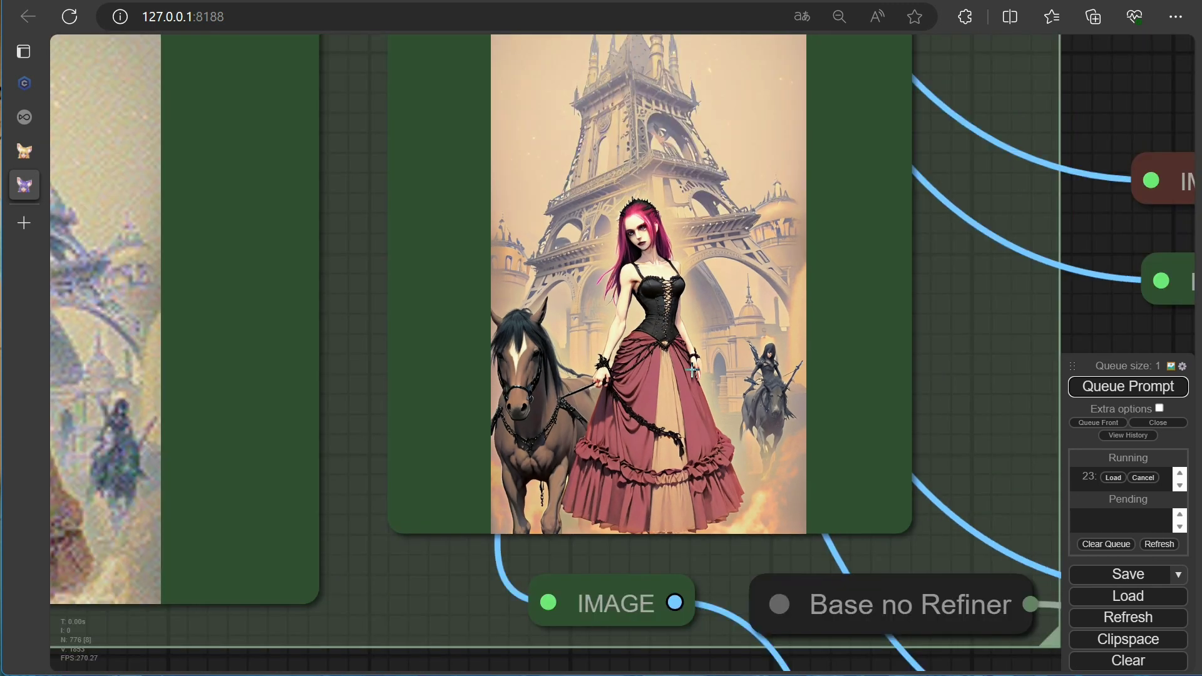
key(8)
scroll(263, 424, down, 2)
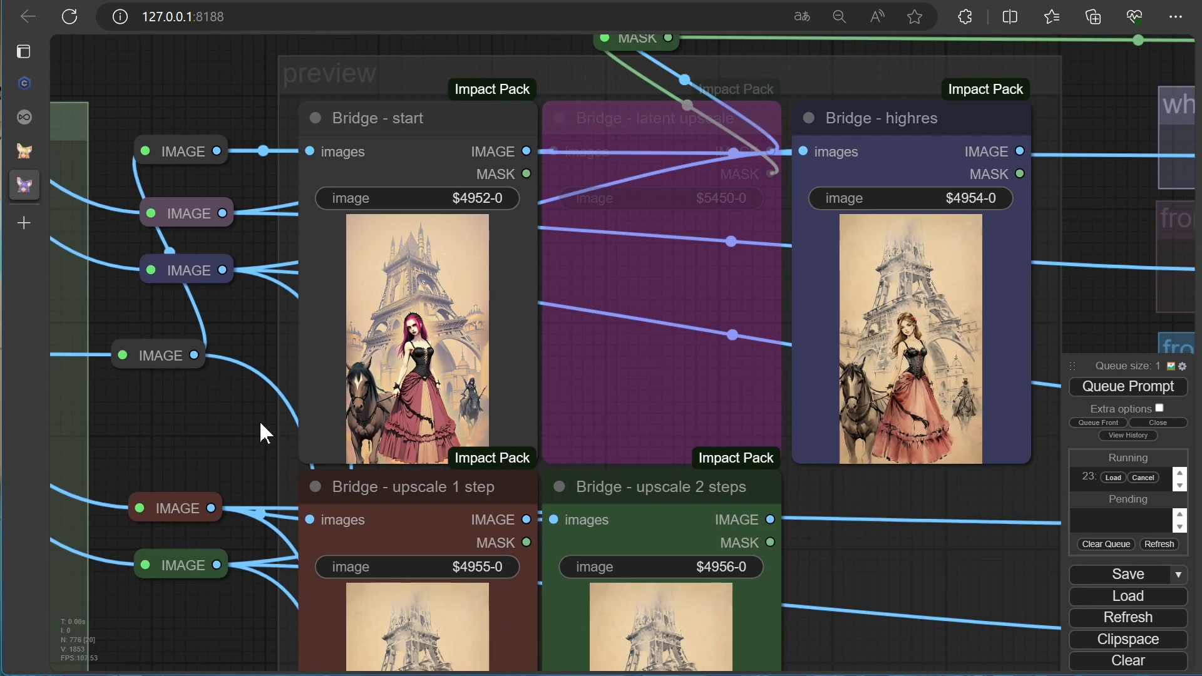
scroll(259, 420, up, 1)
key(9)
scroll(542, 60, down, 3)
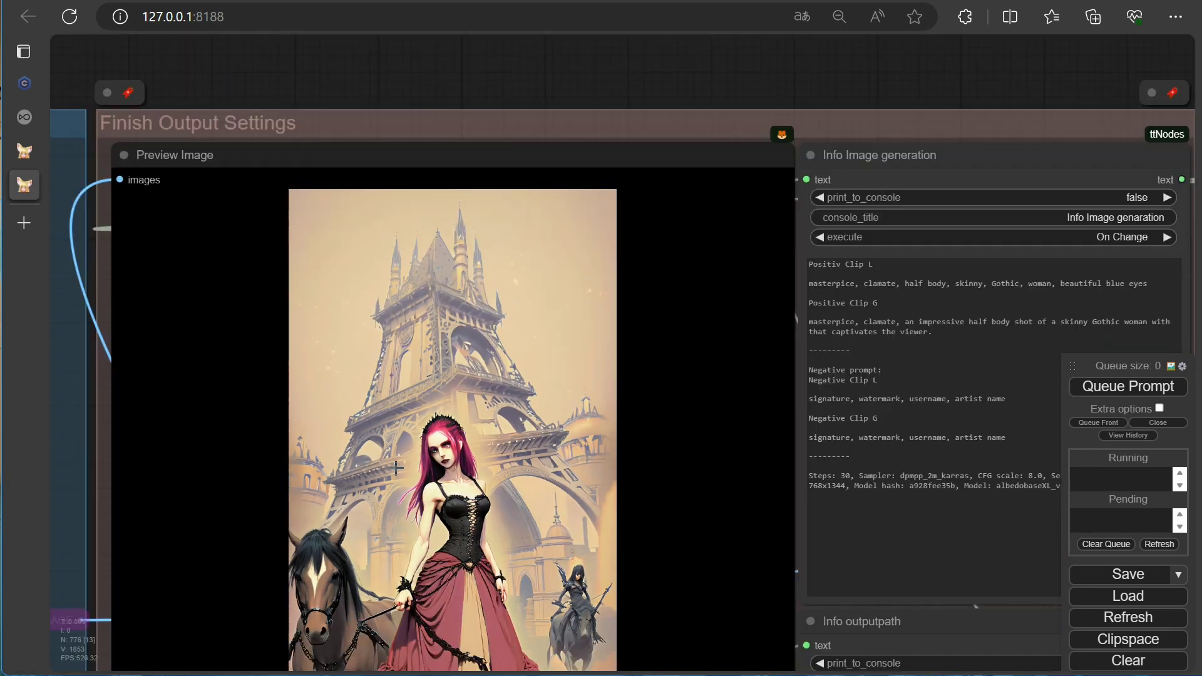
- Set the Prompt Styler Artist style to Abigail Larson and the style selection value to 3 (both)
key(7)
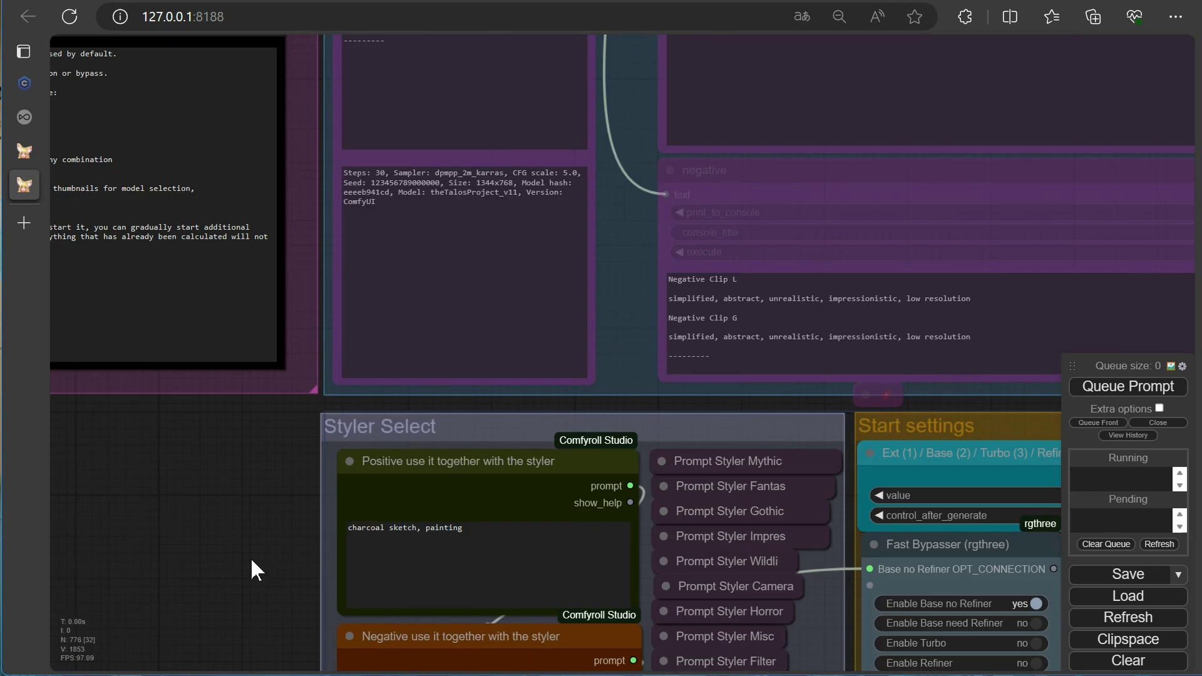
click(500, 284)
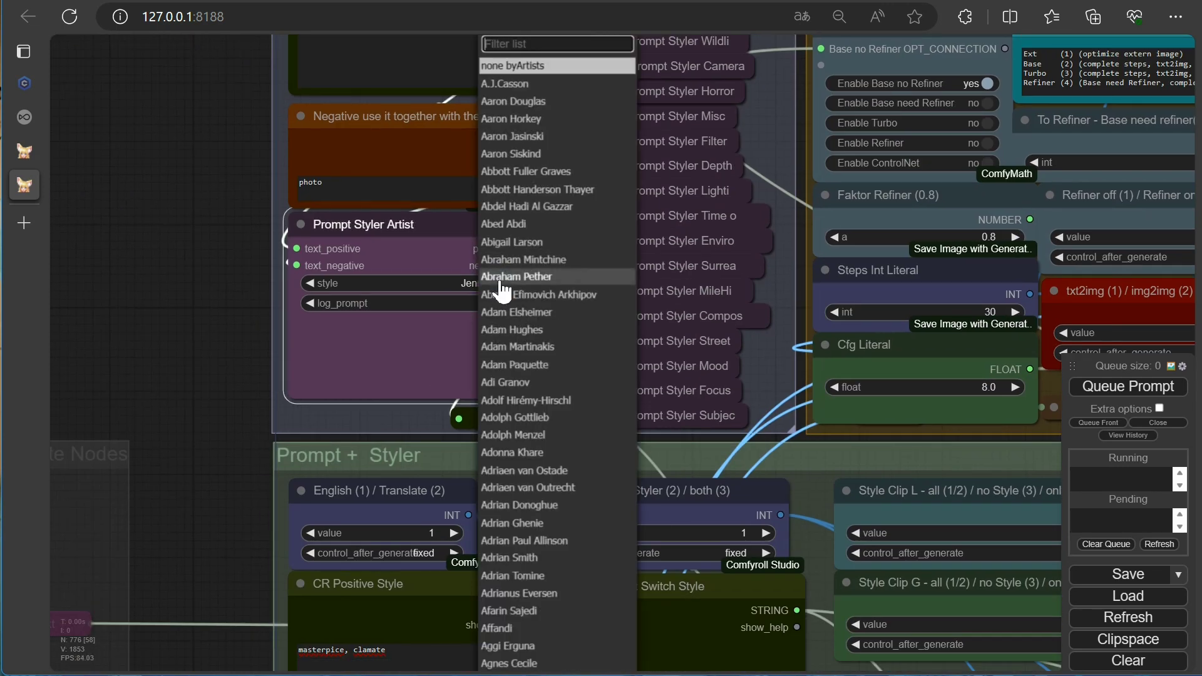
click(508, 242)
click(763, 532)
click(764, 533)
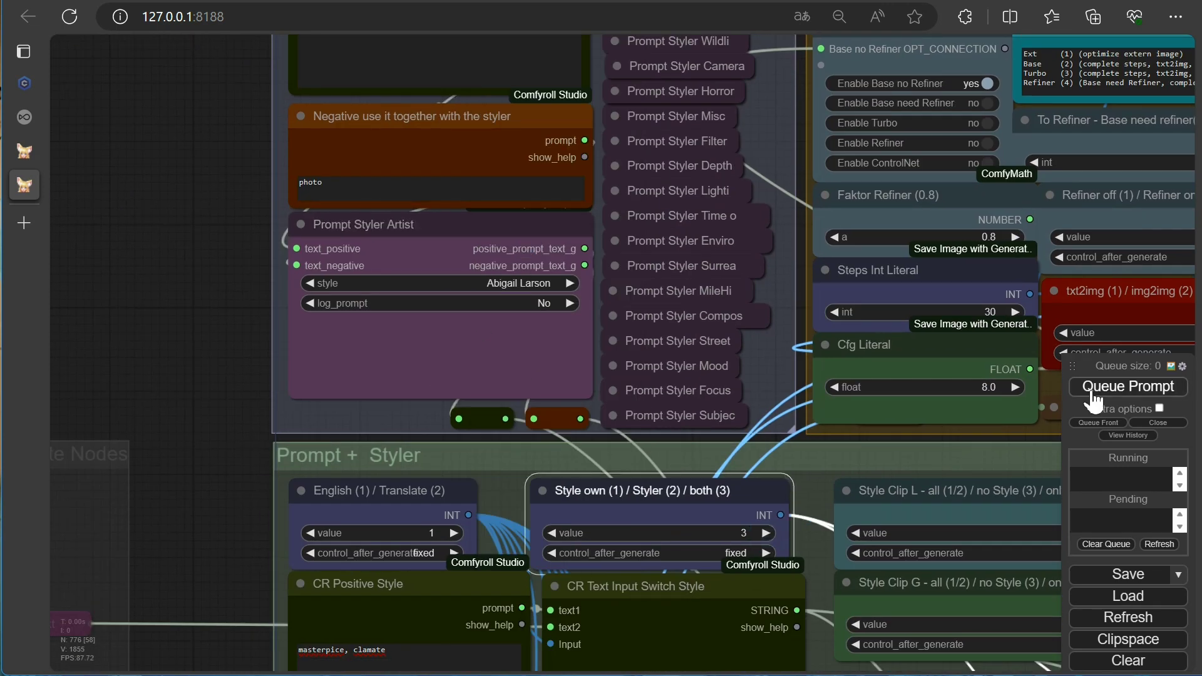
- Compare the Abigail Larson styled result with the preceding image in the sampler, the preview bridges and the final output preview
key(8)
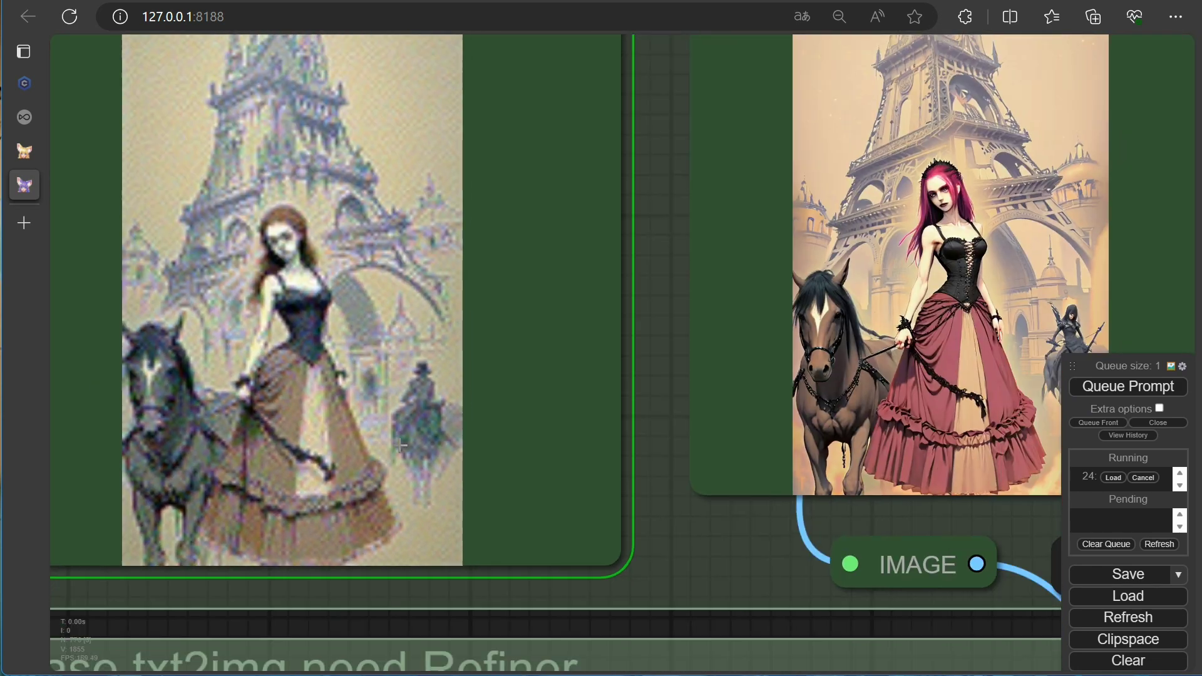
scroll(514, 447, down, 4)
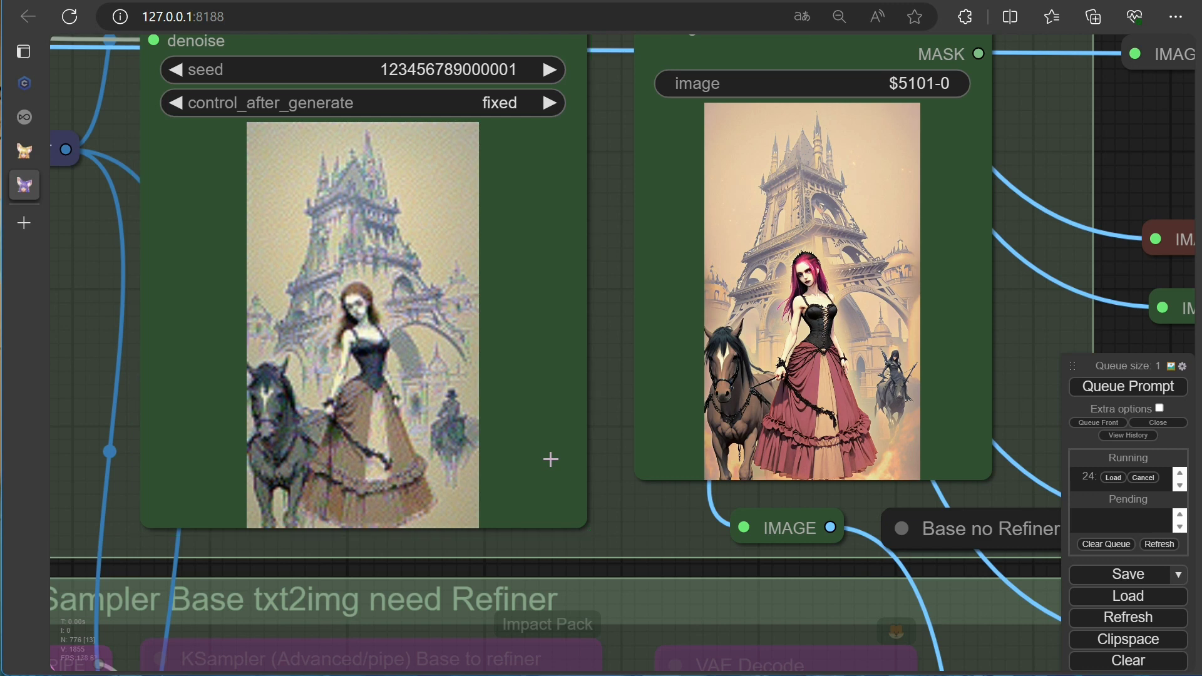
scroll(980, 423, up, 6)
scroll(1058, 264, down, 10)
drag(1058, 264, 617, 279)
scroll(617, 279, up, 5)
drag(892, 479, 776, 507)
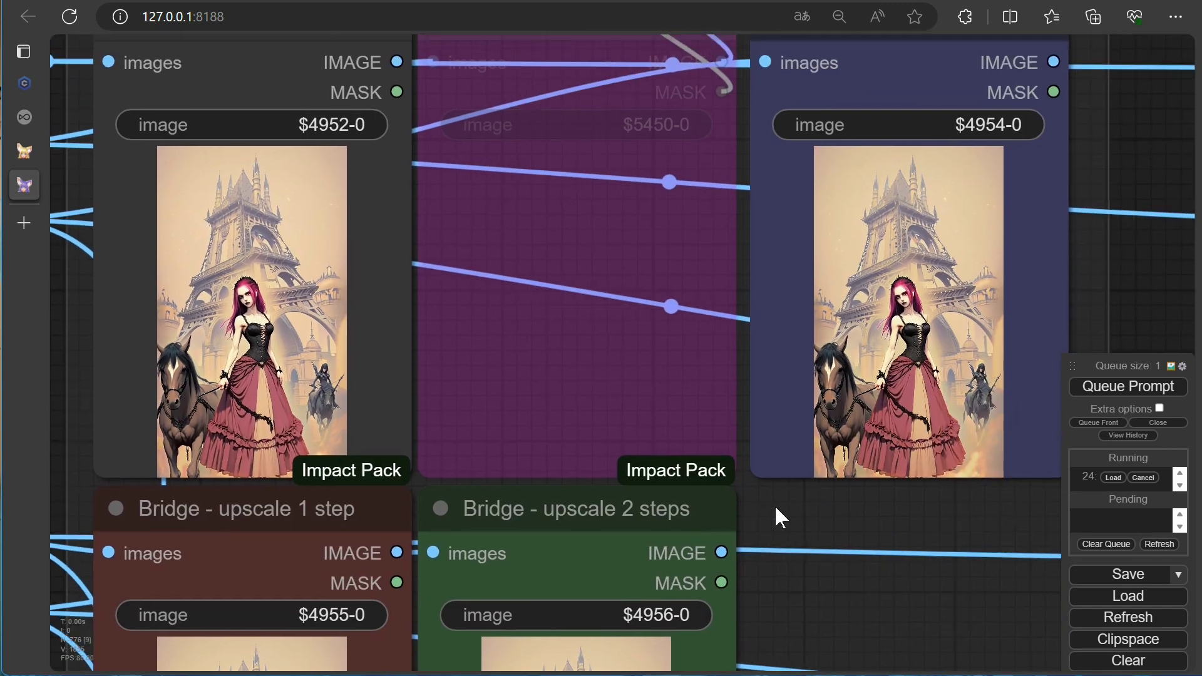
scroll(776, 507, up, 1)
scroll(777, 507, down, 12)
scroll(513, 482, up, 6)
scroll(507, 481, up, 1)
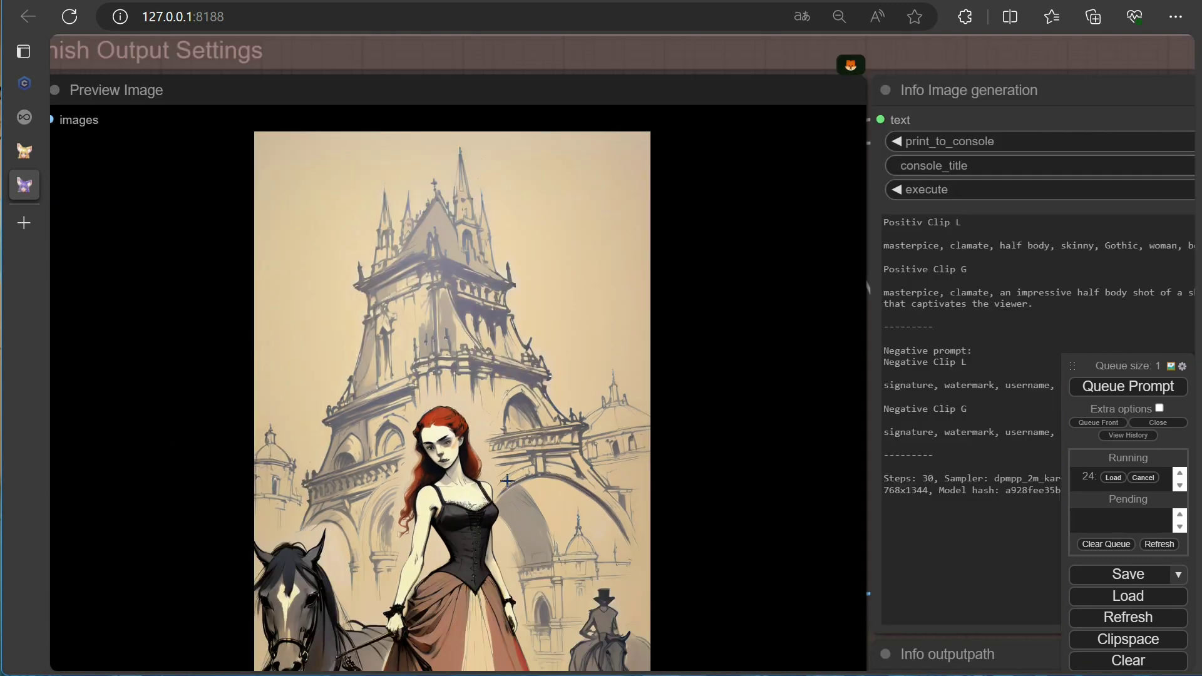
- Connect the image reroute that feeds detailer 1 to the face crop input as well
scroll(507, 481, down, 3)
scroll(869, 188, down, 3)
scroll(933, 499, down, 3)
scroll(657, 307, up, 5)
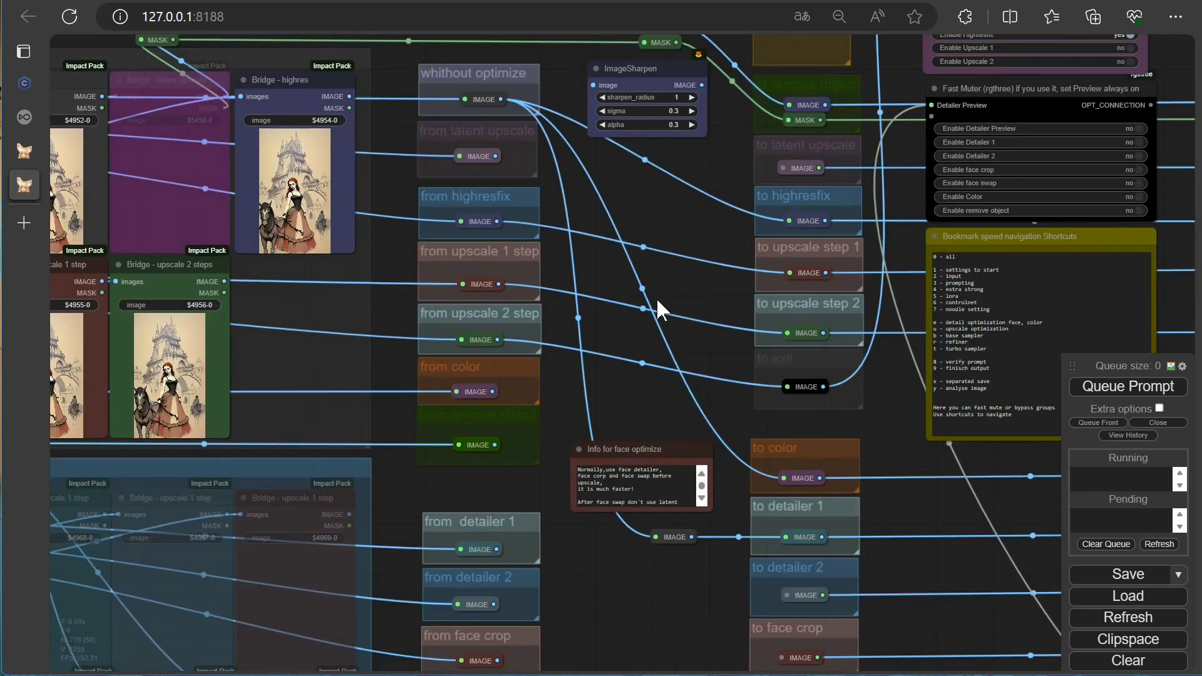
scroll(656, 298, down, 1)
drag(508, 302, 385, 366)
scroll(395, 611, up, 1)
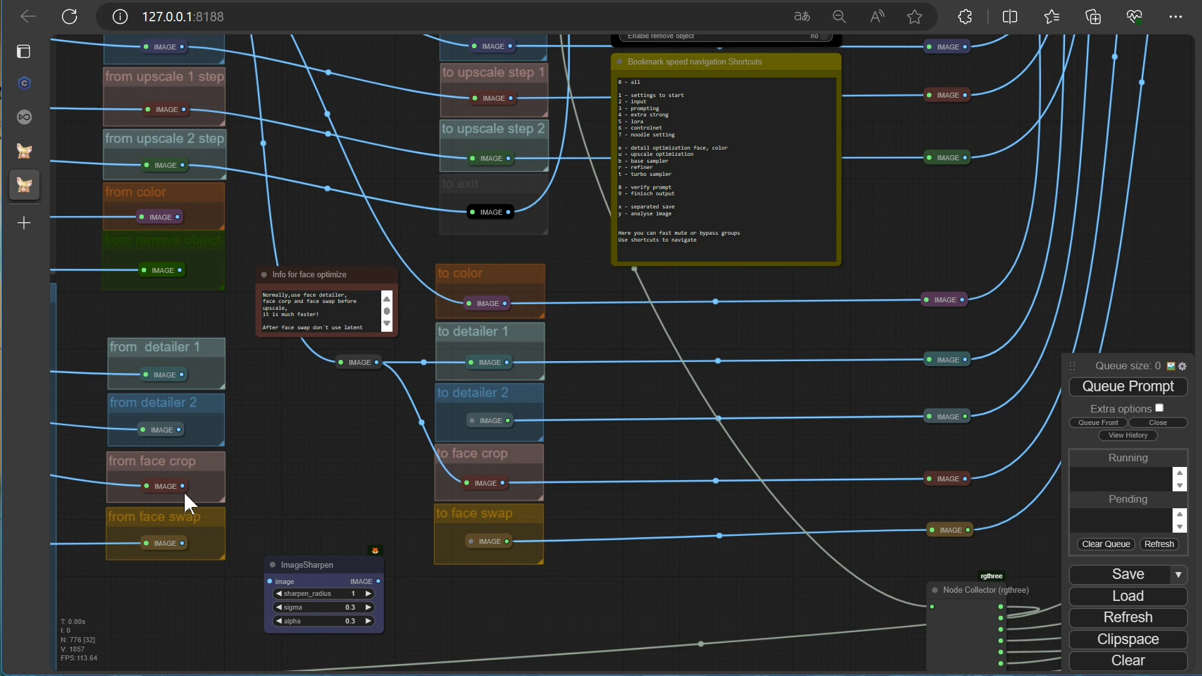
- Enable Detailer Preview and face crop in the Fast Muter and queue the generation
scroll(496, 349, down, 5)
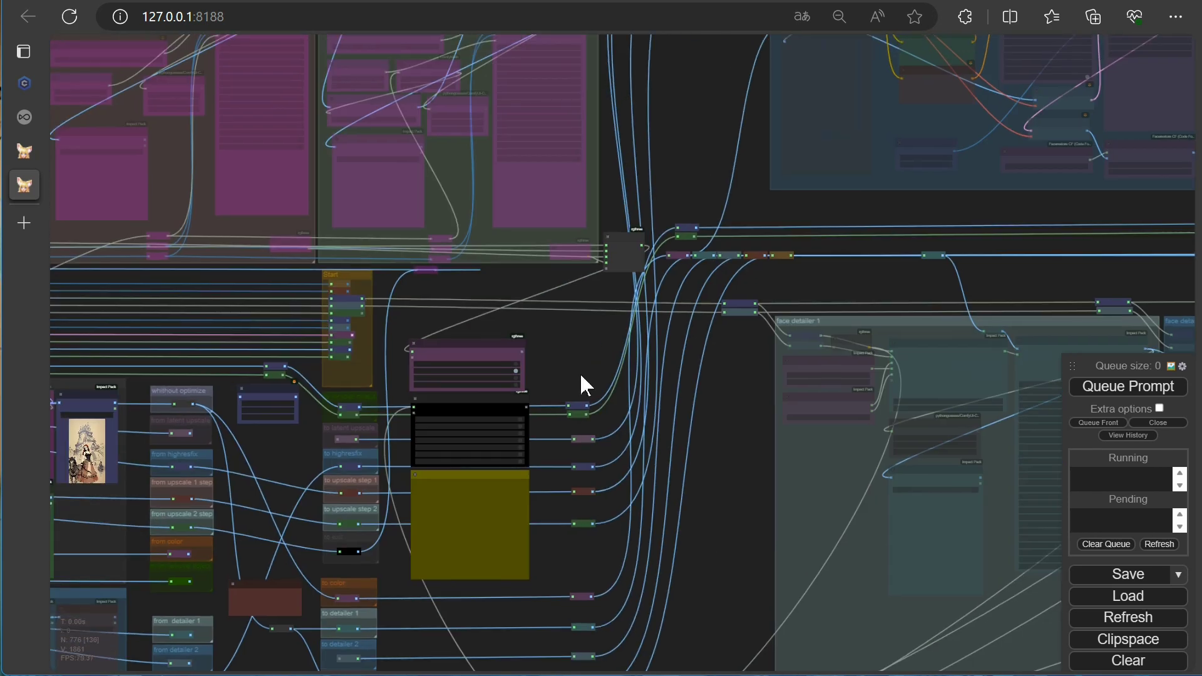
scroll(580, 373, up, 5)
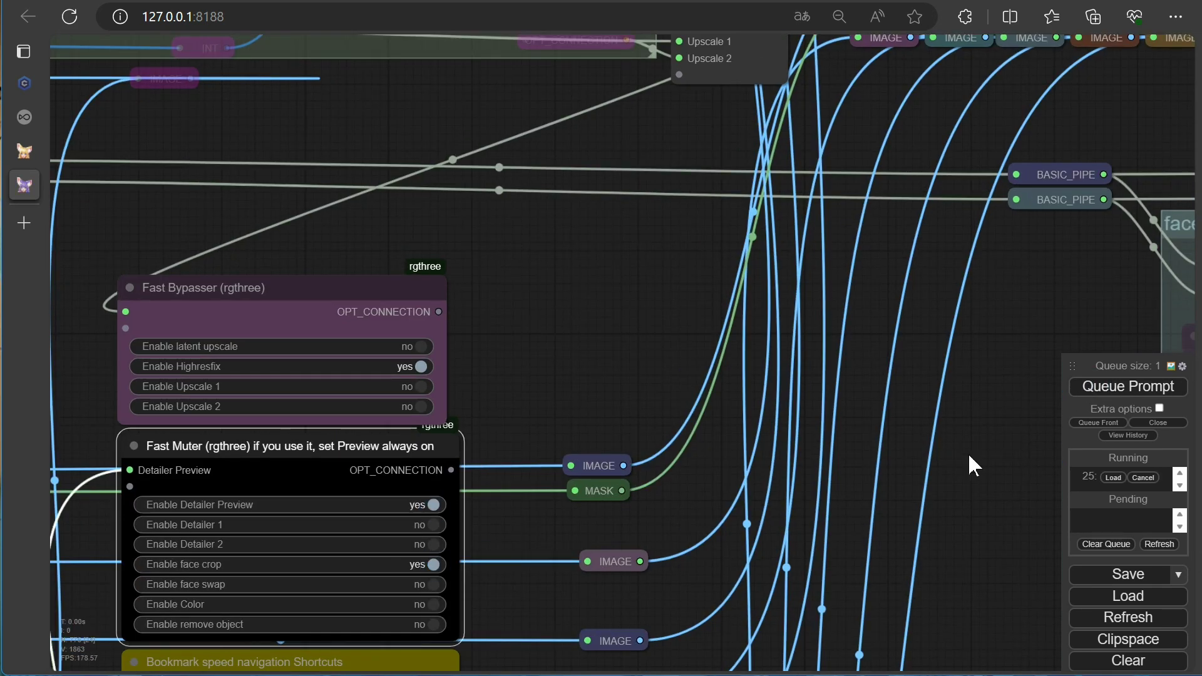
- Examine the face crop group's masked image, cropped previews and sampler output while the generation runs
scroll(928, 584, down, 5)
scroll(580, 595, up, 5)
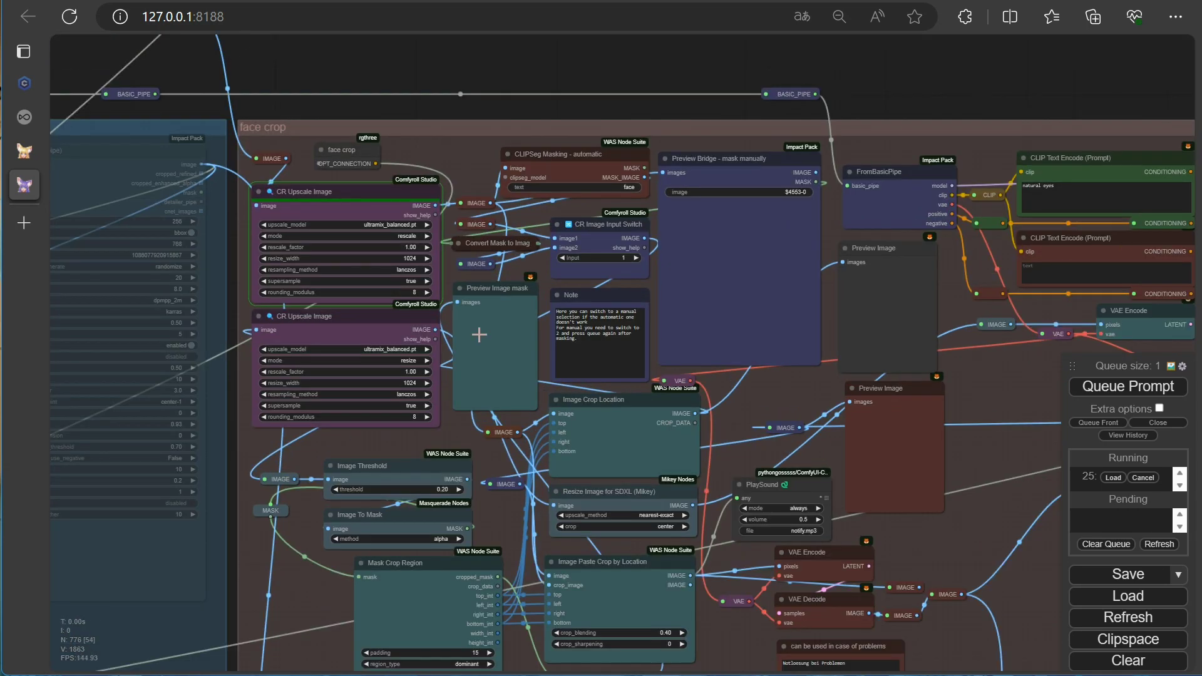
scroll(516, 464, up, 5)
scroll(516, 463, down, 2)
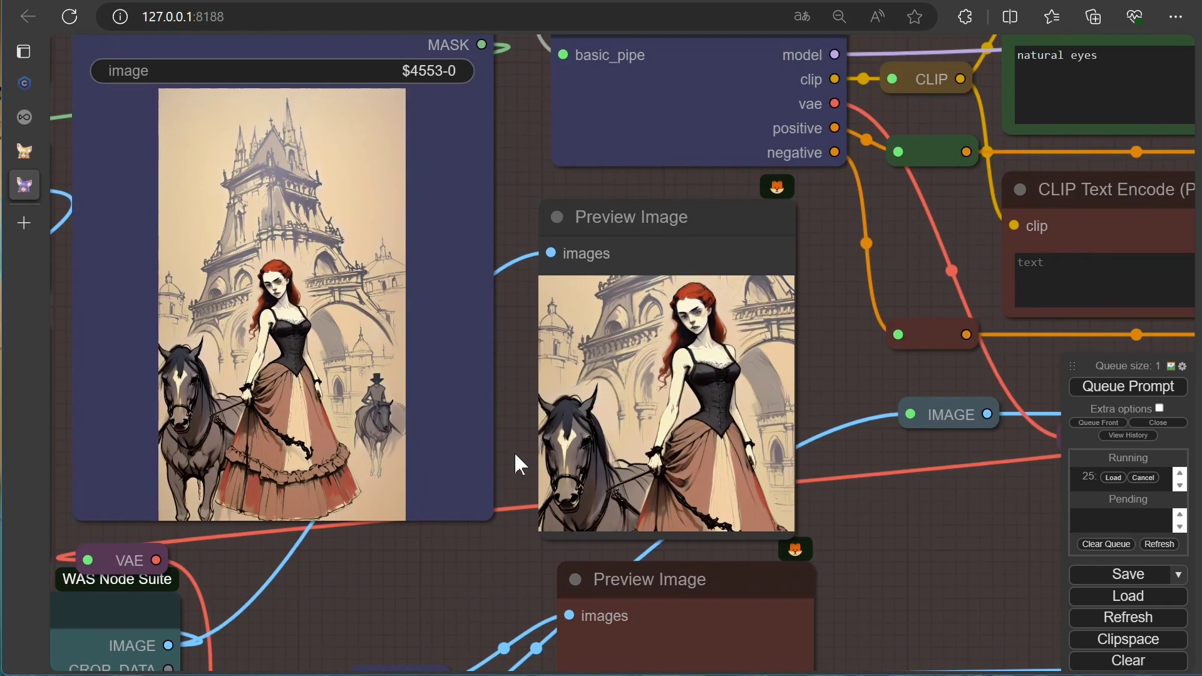
scroll(758, 401, up, 8)
scroll(580, 197, down, 10)
drag(799, 407, 574, 380)
scroll(37, 501, down, 3)
scroll(858, 395, up, 5)
scroll(857, 396, up, 1)
scroll(791, 413, down, 6)
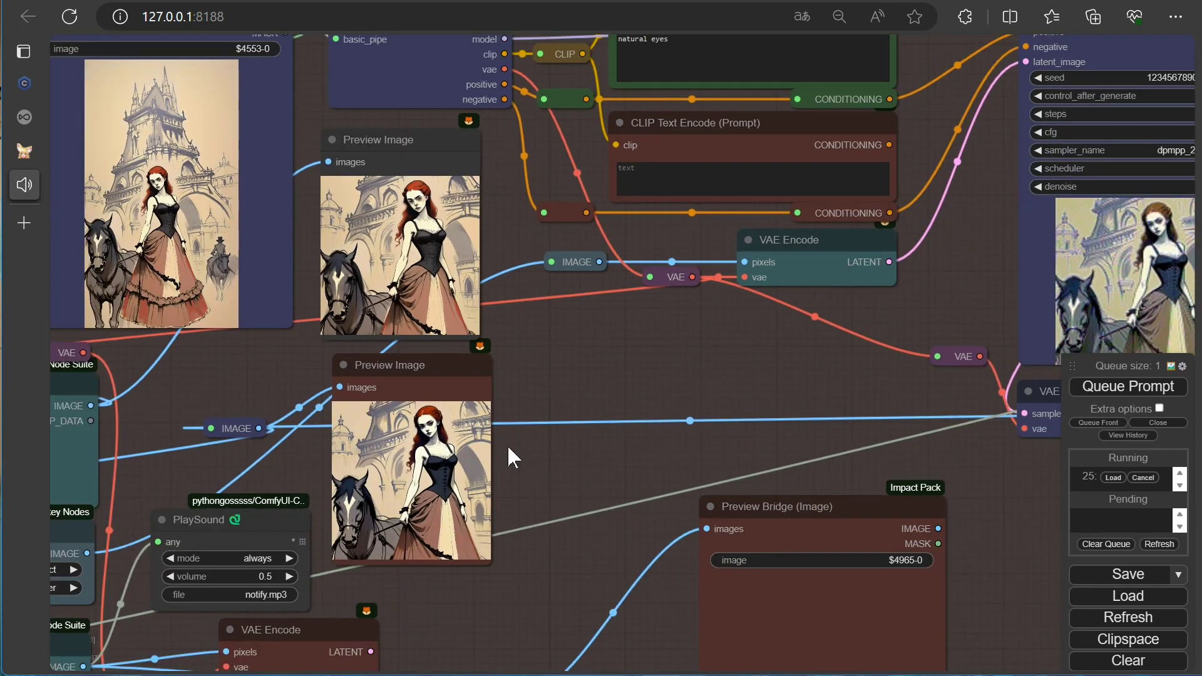
scroll(433, 445, up, 20)
- Enable Blip analyse in the Fast Bypasser beside the image loader and queue the generation
scroll(531, 463, down, 15)
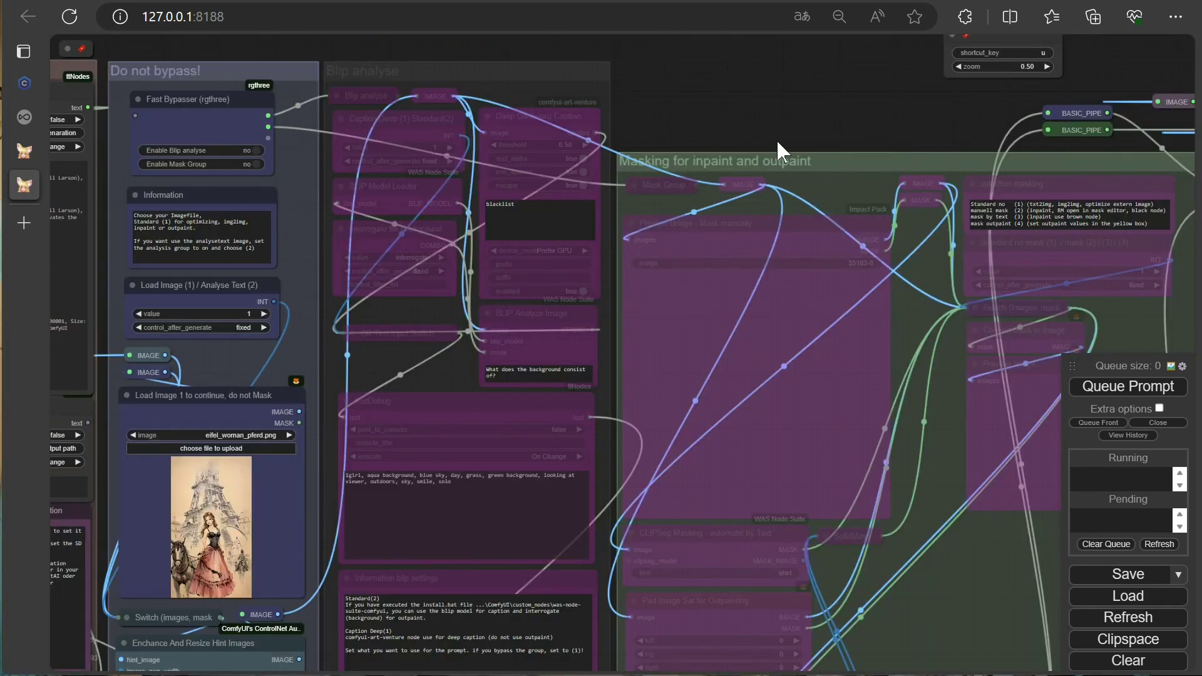
scroll(185, 186, up, 4)
scroll(186, 186, up, 2)
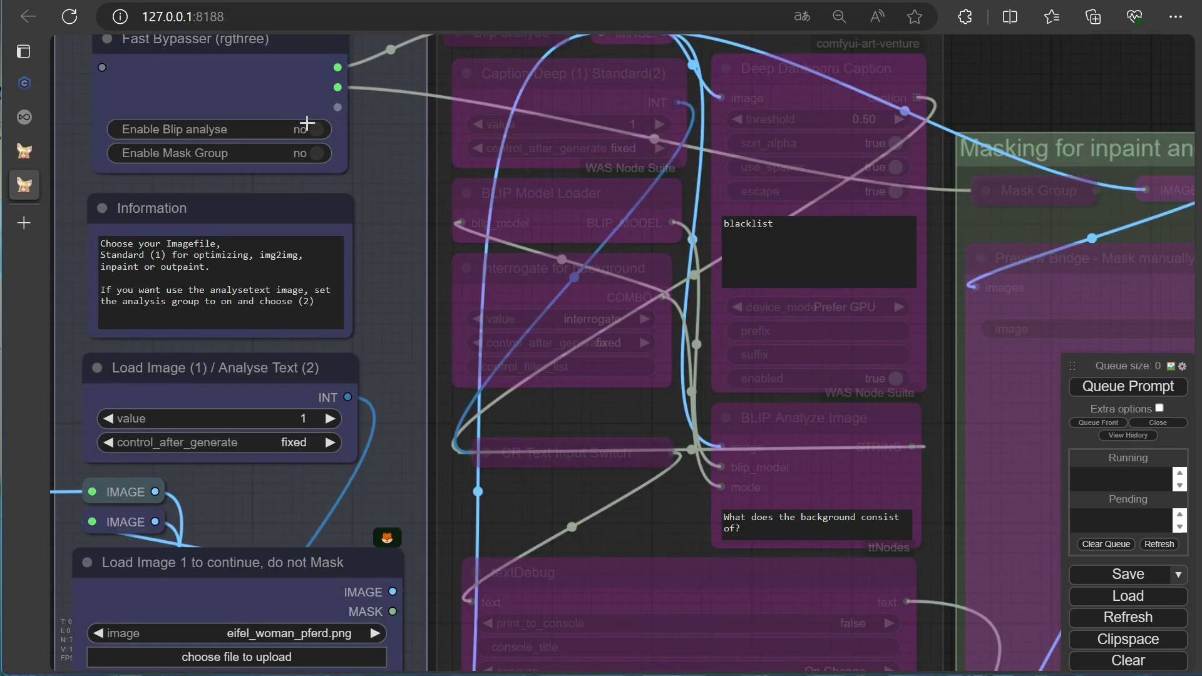
click(321, 130)
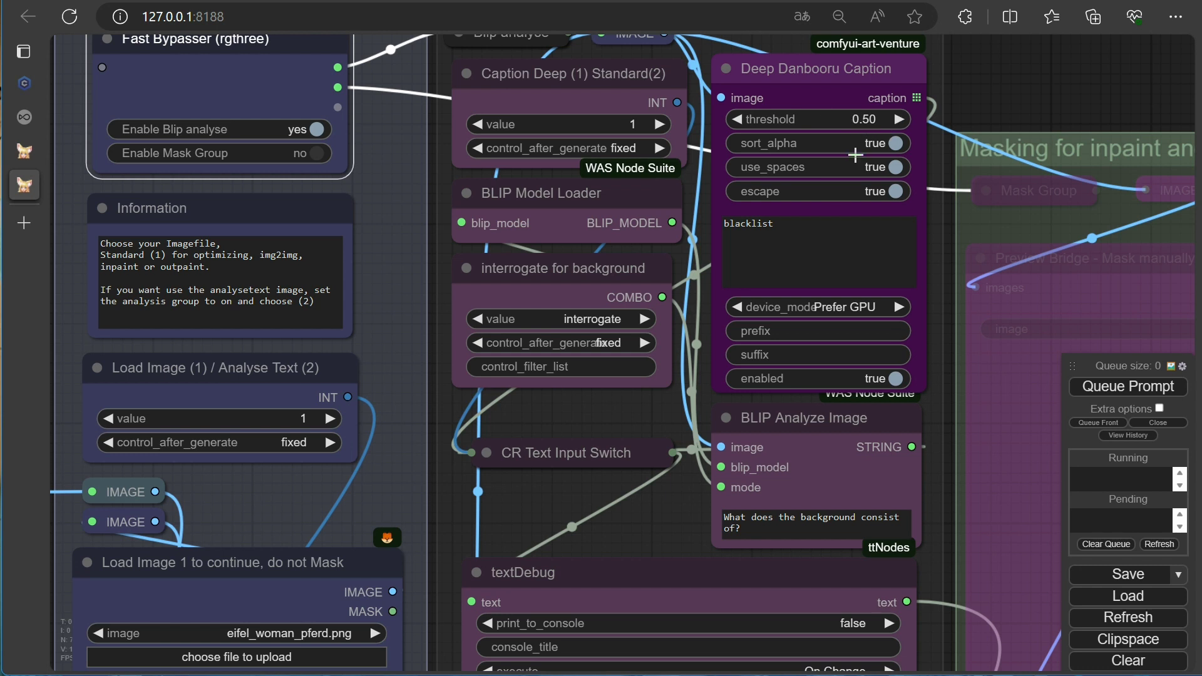
drag(632, 502, 571, 414)
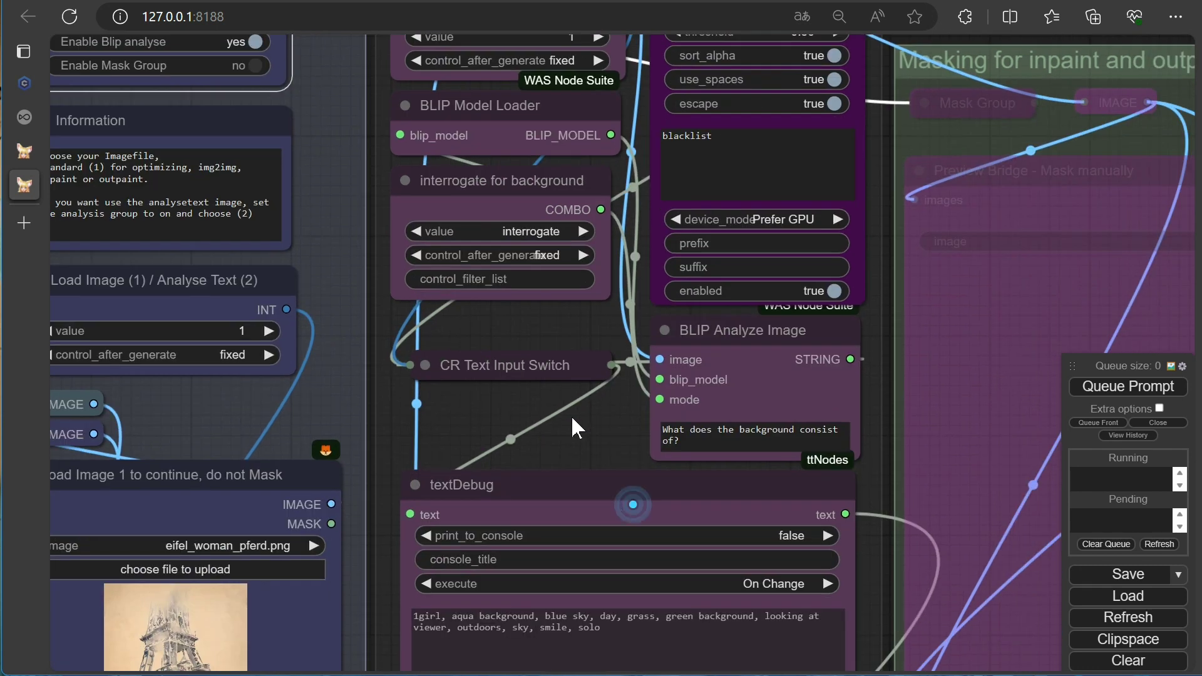
click(1129, 393)
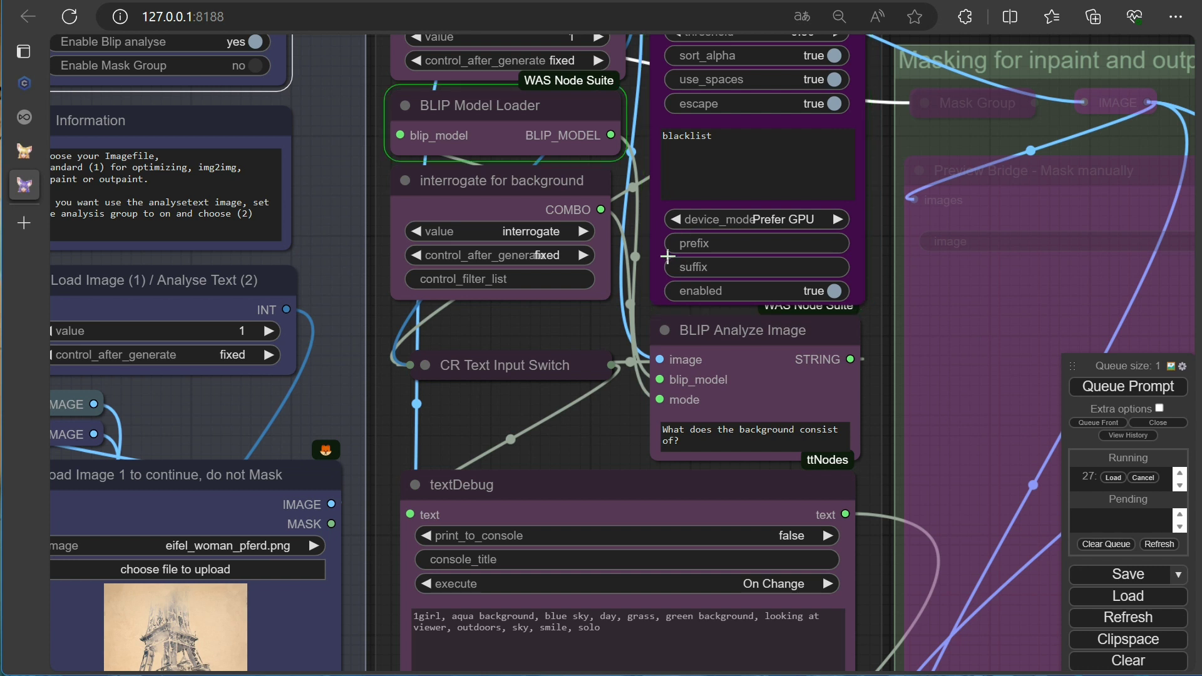
- Read the caption generated for the source image in the textDebug node of the Blip analyse group
click(596, 477)
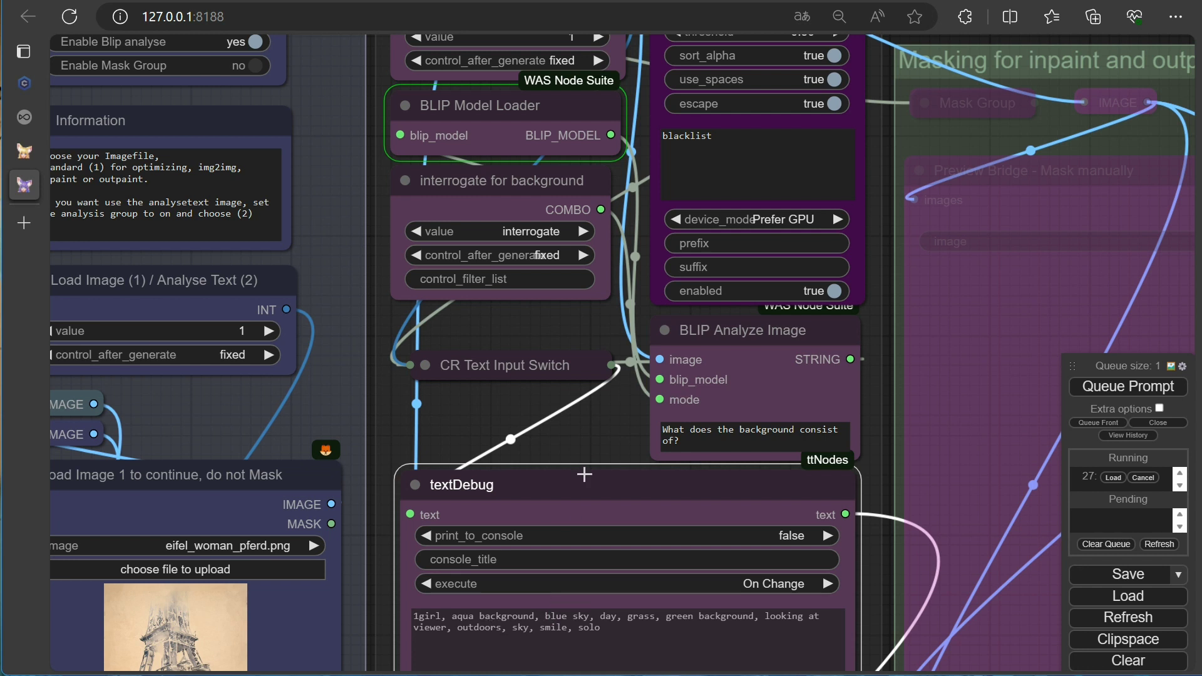
scroll(595, 438, down, 2)
drag(595, 436, 561, 253)
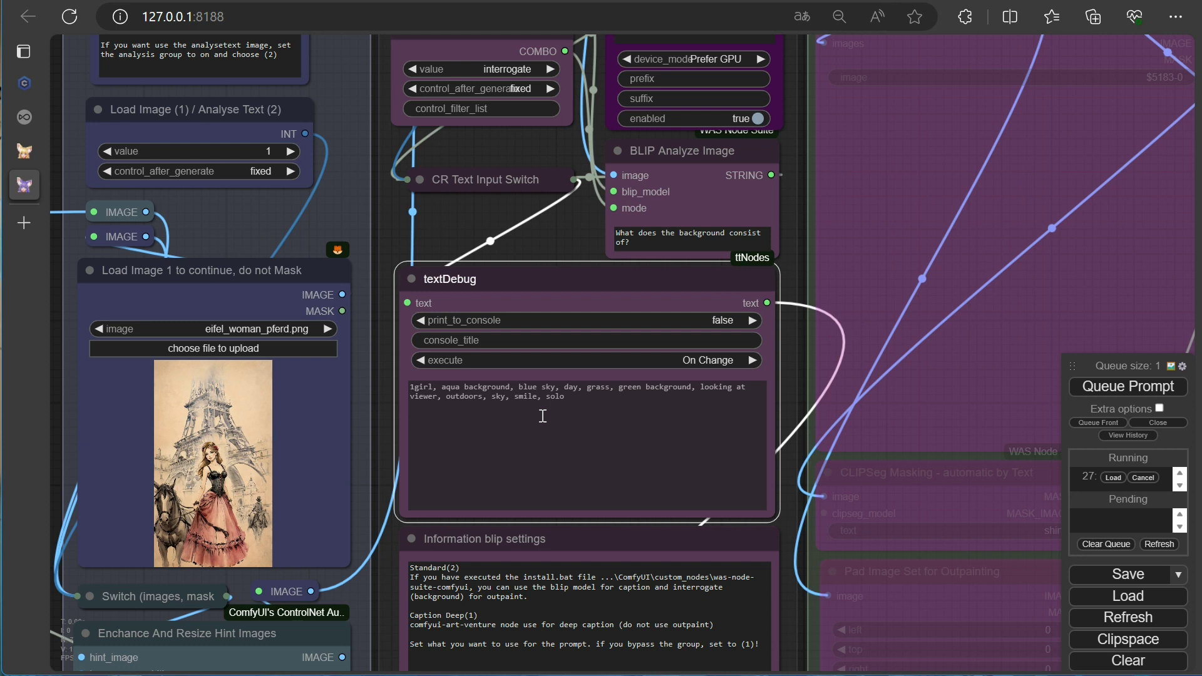
scroll(543, 416, up, 3)
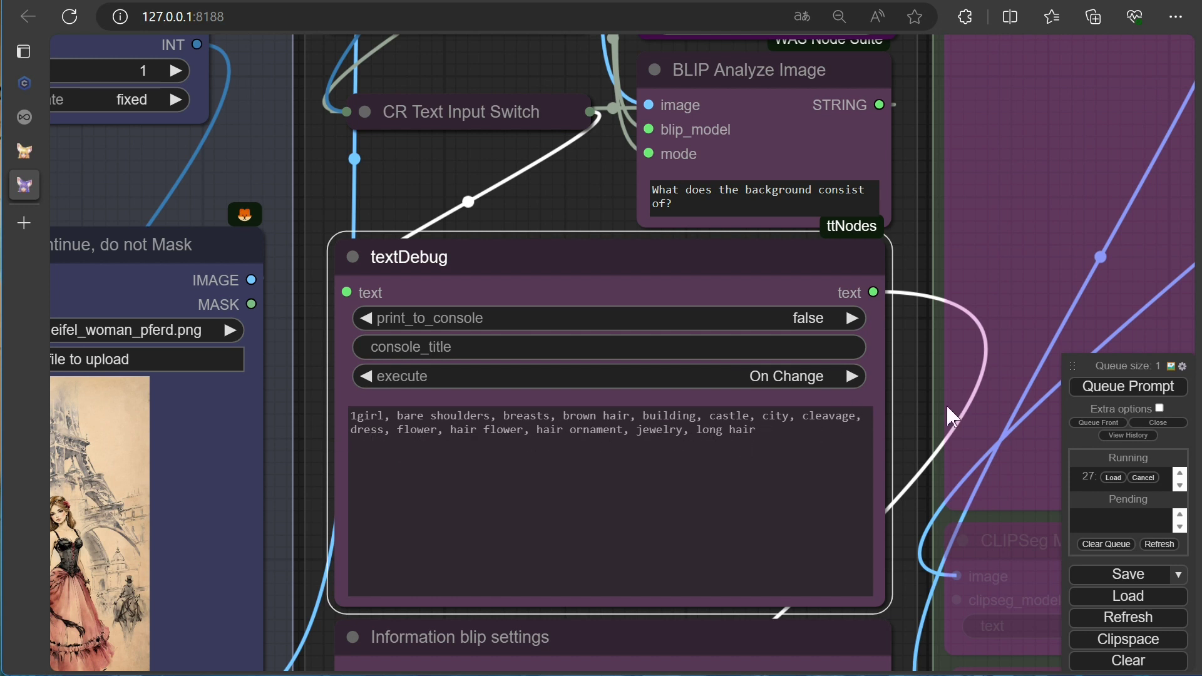
scroll(746, 452, down, 1)
scroll(612, 238, down, 1)
- Set the Standard - no BLIP / both / only Blip value to 4 (only Blip)
drag(595, 241, 564, 46)
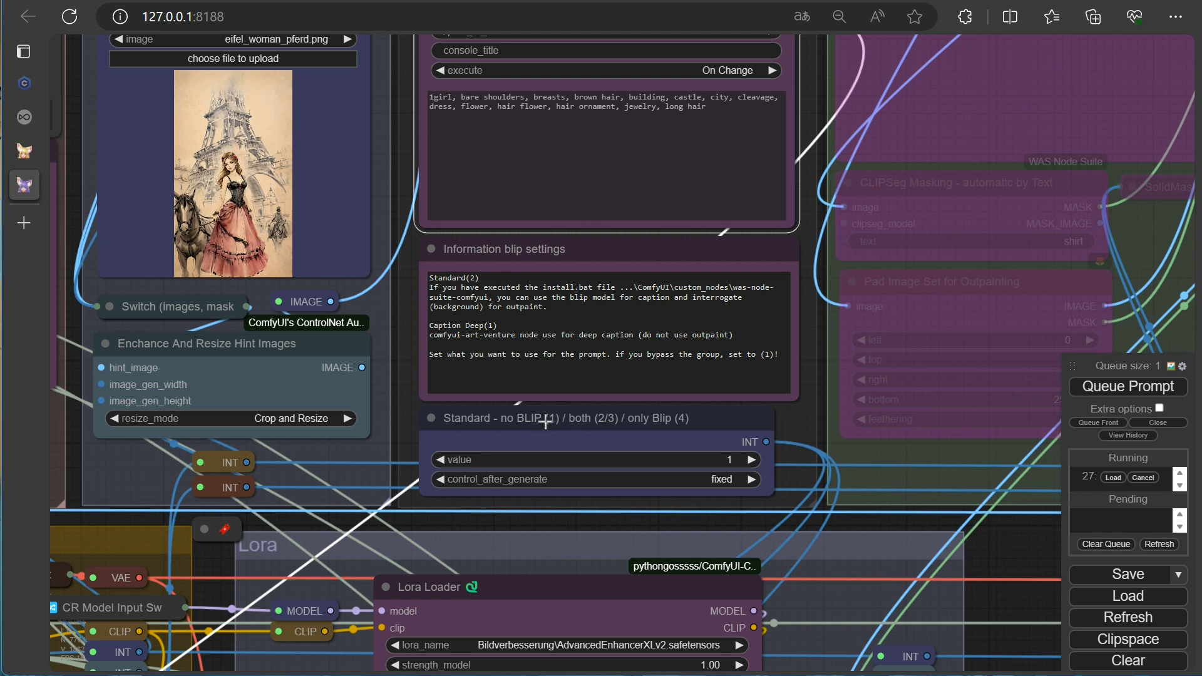
click(752, 461)
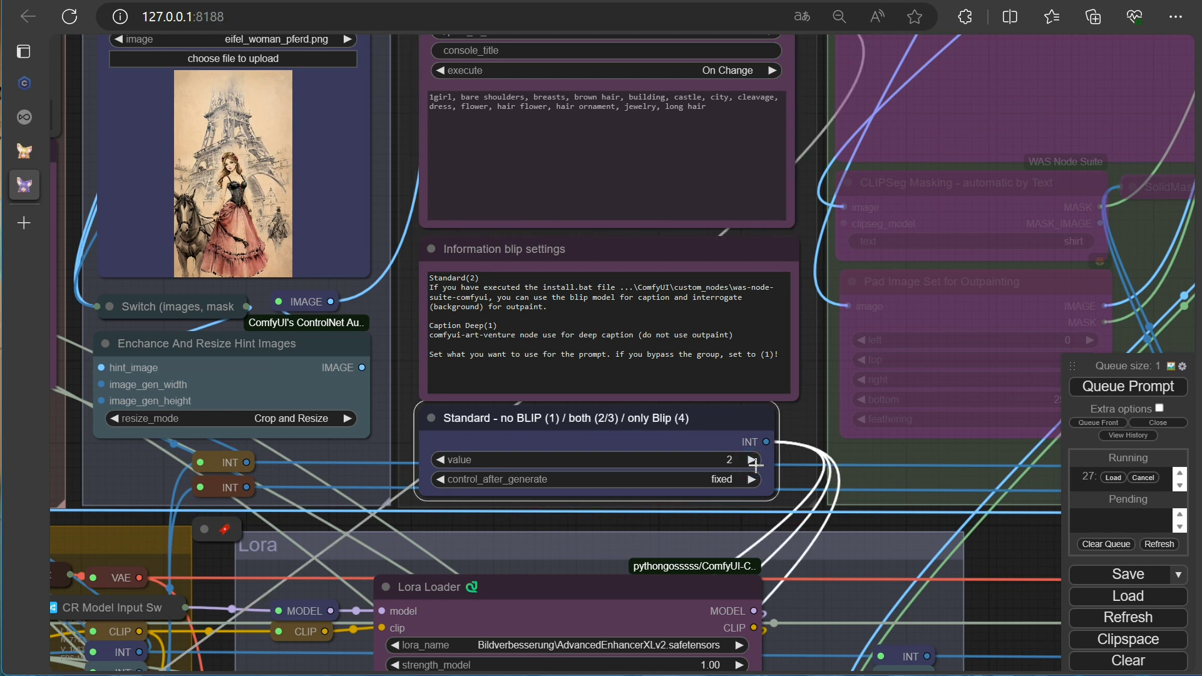
click(752, 461)
click(752, 461)
- Cancel the running generation and queue a new one with the only Blip setting
scroll(899, 513, down, 5)
drag(984, 531, 604, 416)
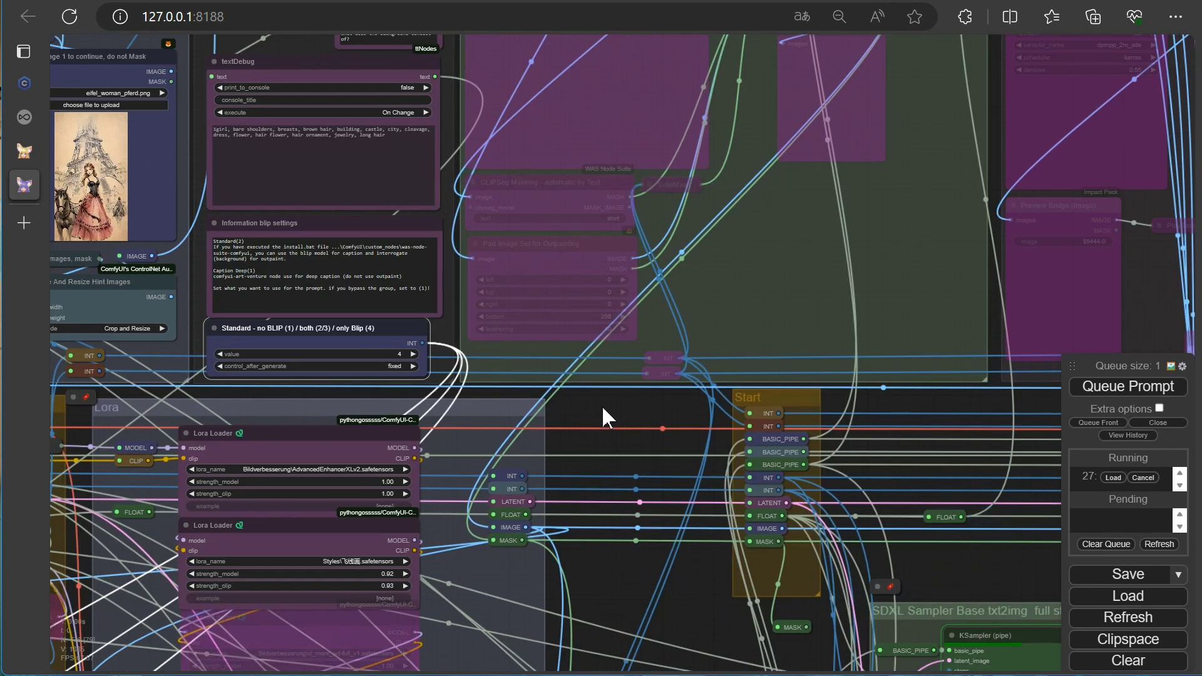
scroll(604, 416, down, 10)
scroll(558, 470, up, 10)
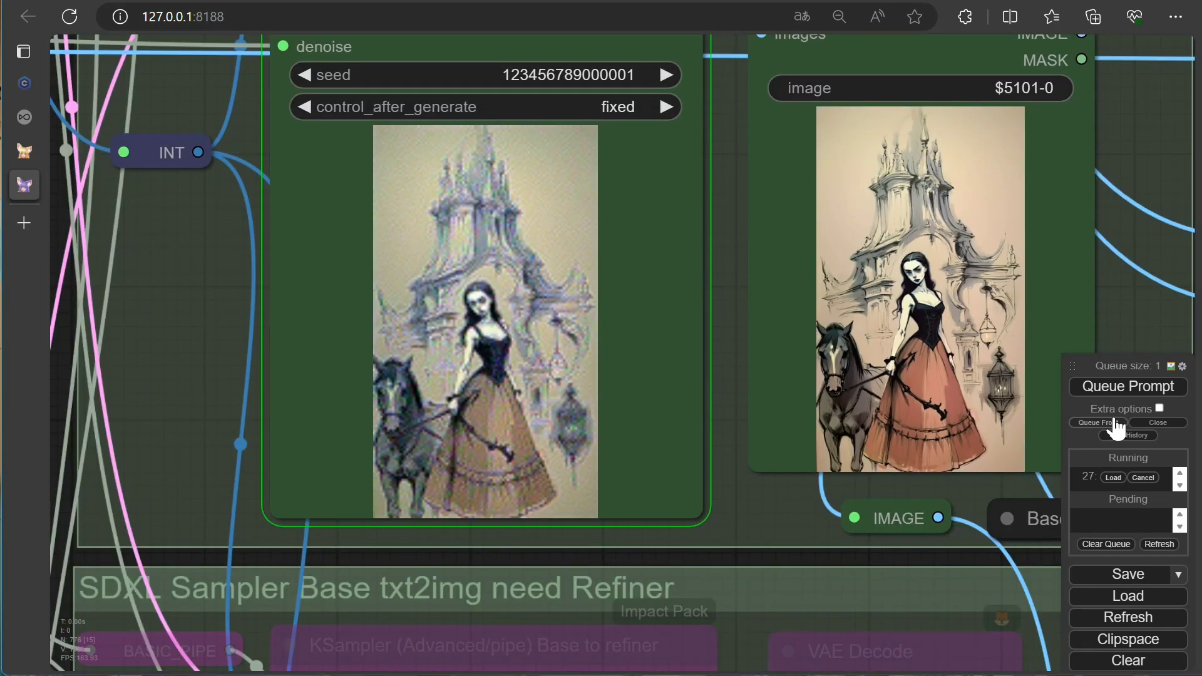
click(1143, 477)
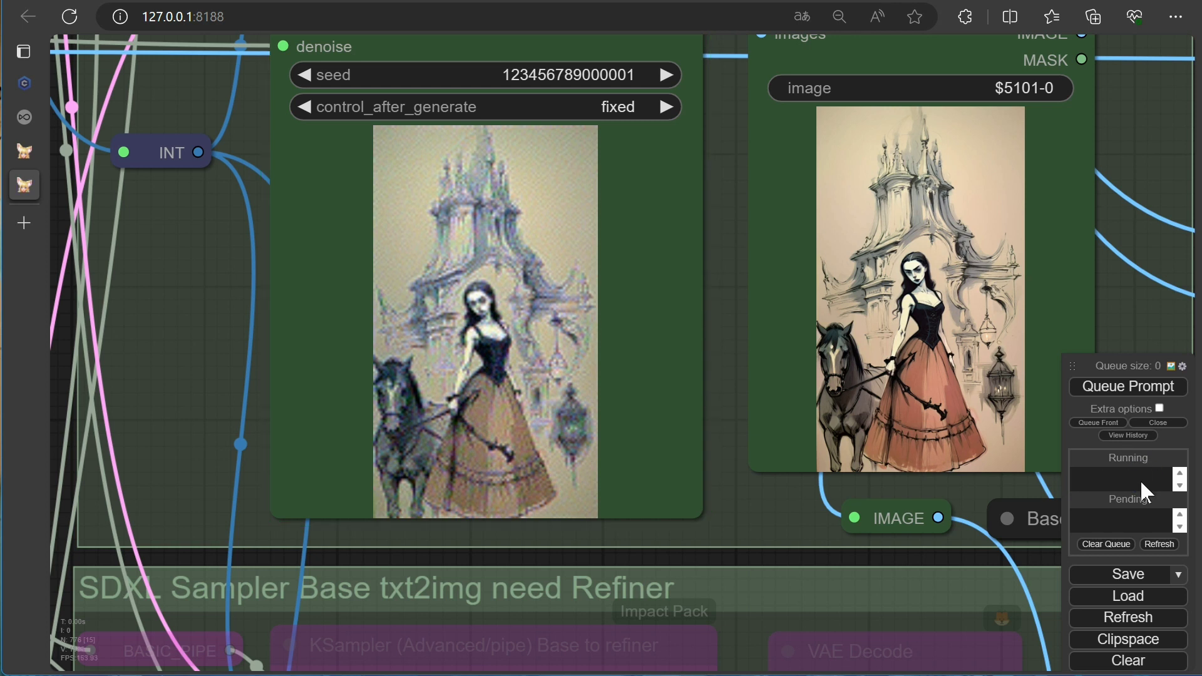
click(1124, 391)
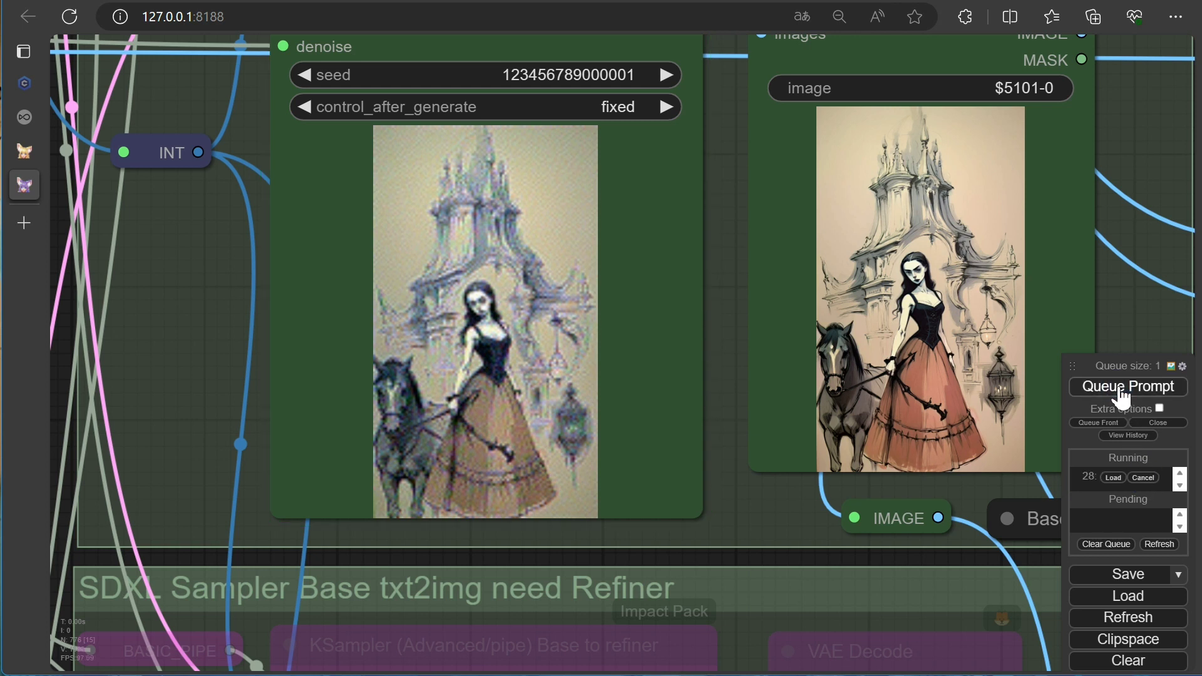
- Compare the only Blip image forming in the base sampler with the previous result in the Preview Bridge
scroll(201, 333, down, 4)
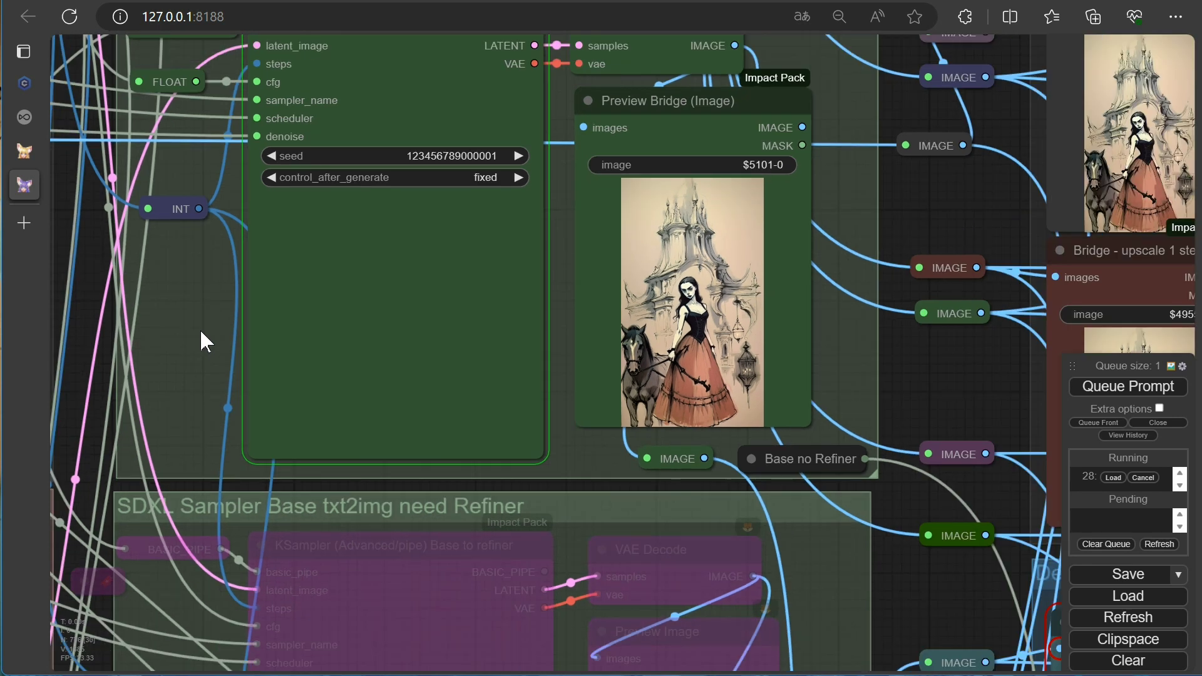
scroll(201, 328, down, 5)
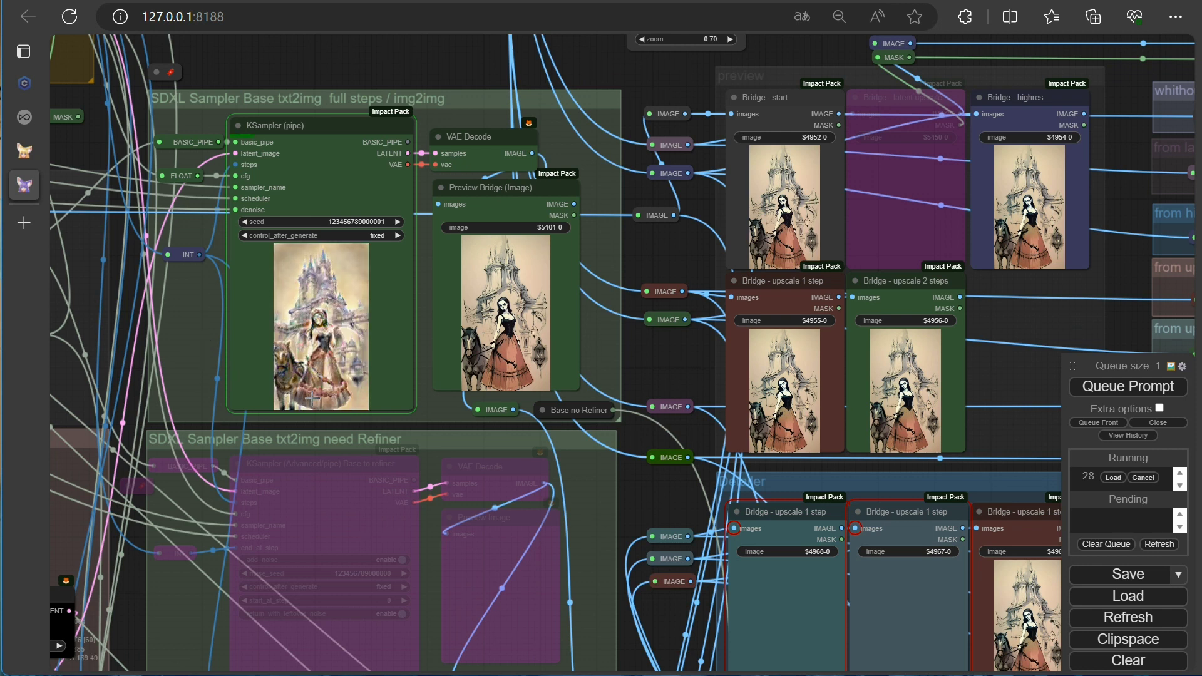
scroll(311, 397, up, 8)
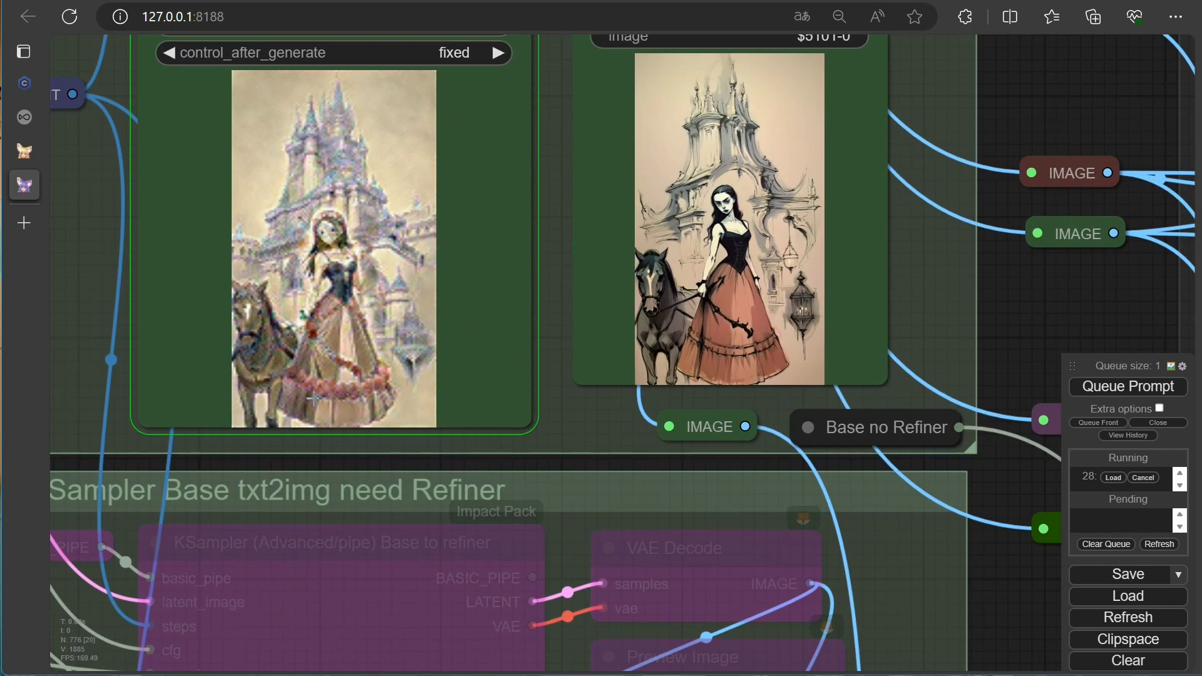
scroll(311, 398, up, 4)
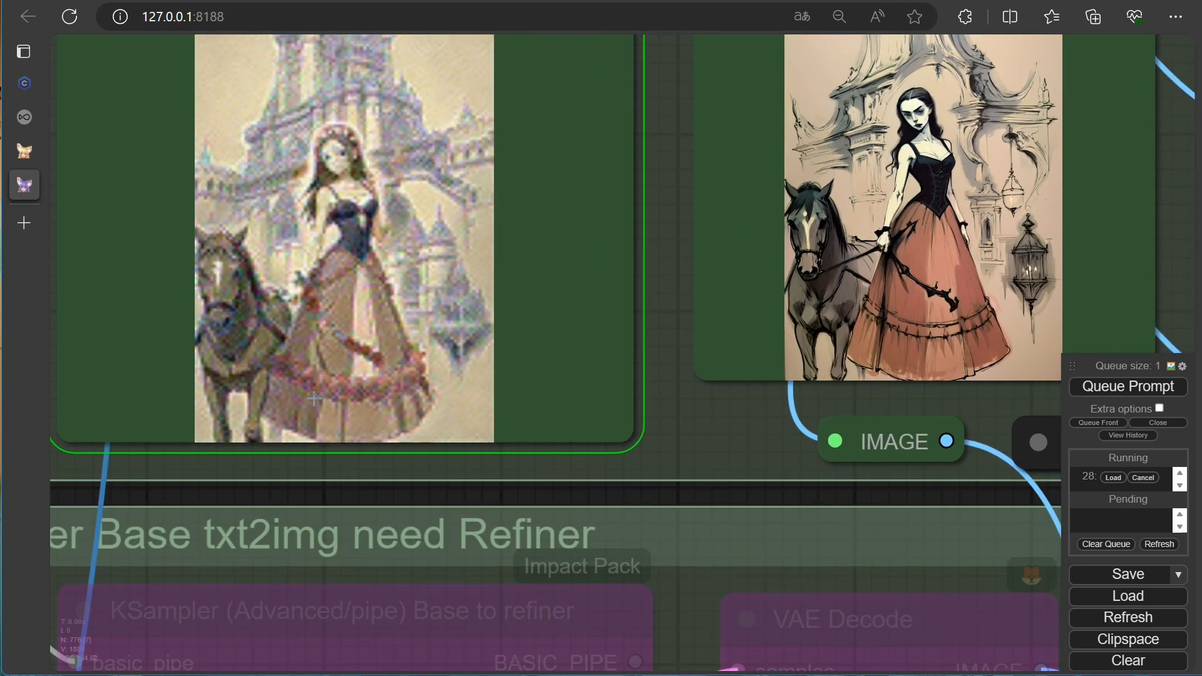
scroll(314, 398, down, 10)
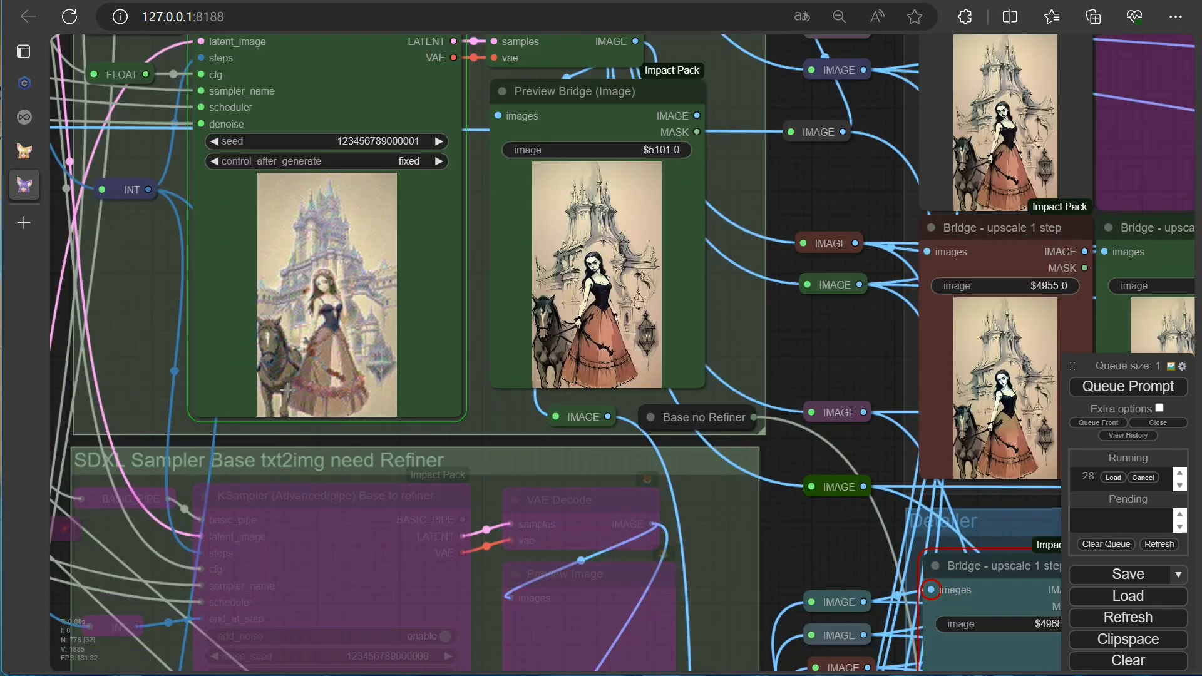
- Check the positive prompt texts in the Clip L, Clip G and Clip Refiner textDebug nodes
drag(101, 286, 1201, 303)
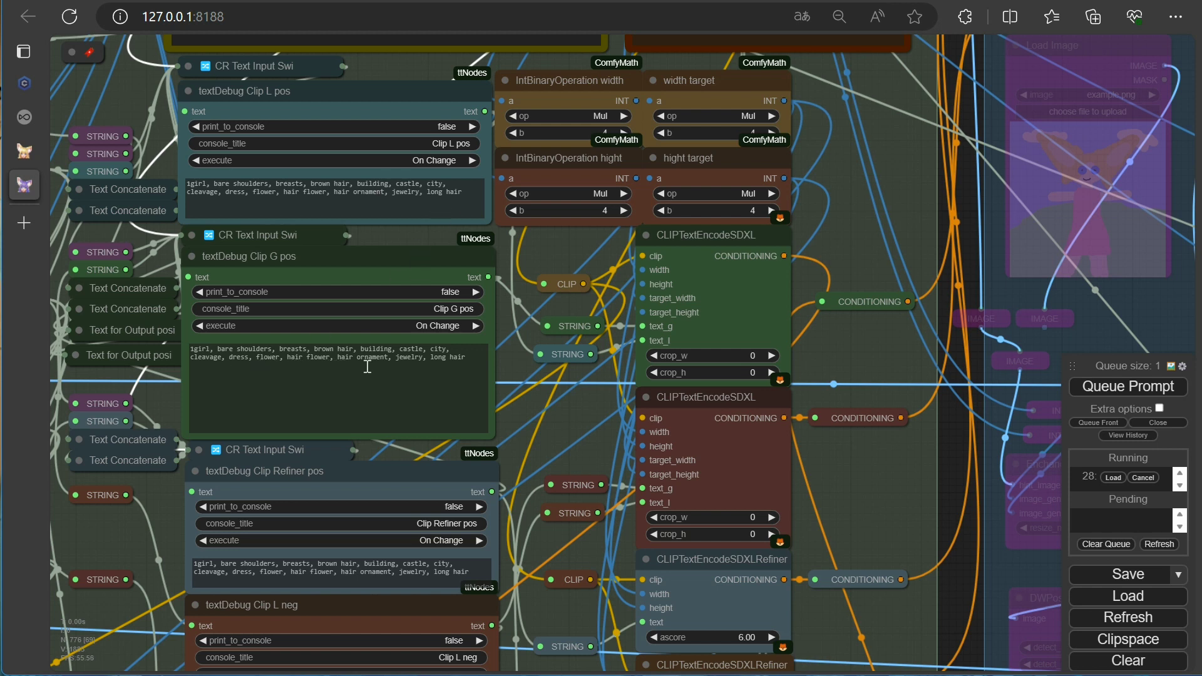
scroll(884, 238, down, 6)
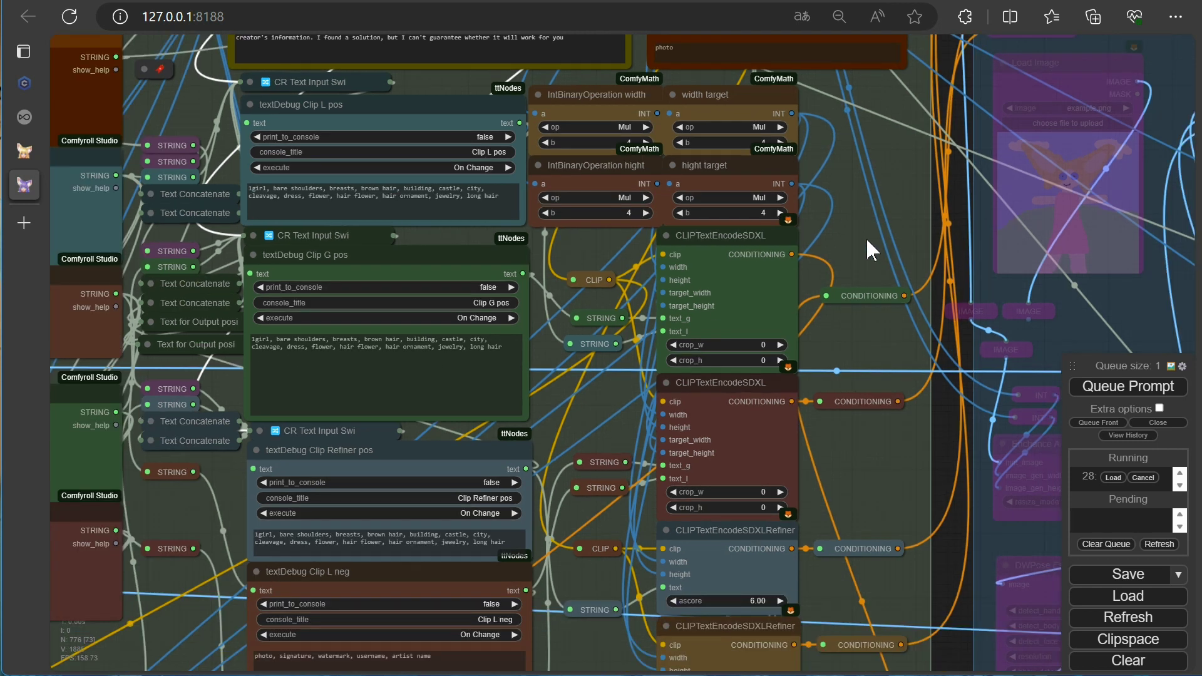
scroll(859, 239, down, 1)
- Set the threshold of the Deep Danbooru Caption node to 0.85
drag(843, 212, 545, 675)
drag(655, 46, 382, 339)
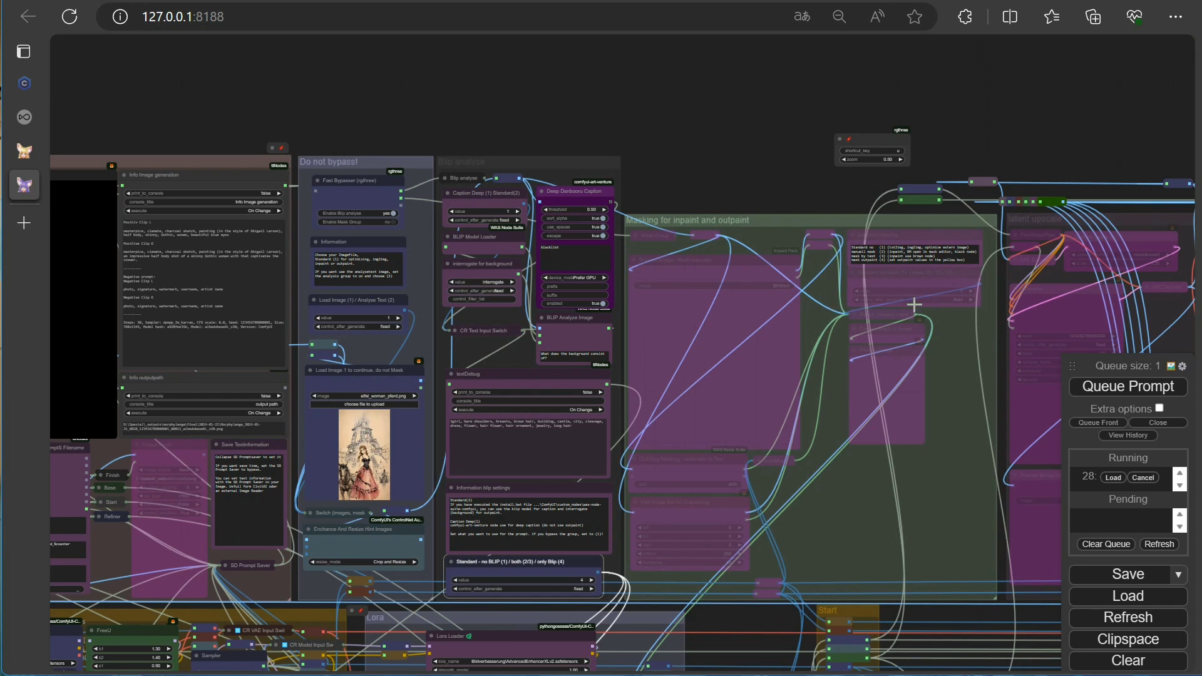
drag(570, 122, 850, 116)
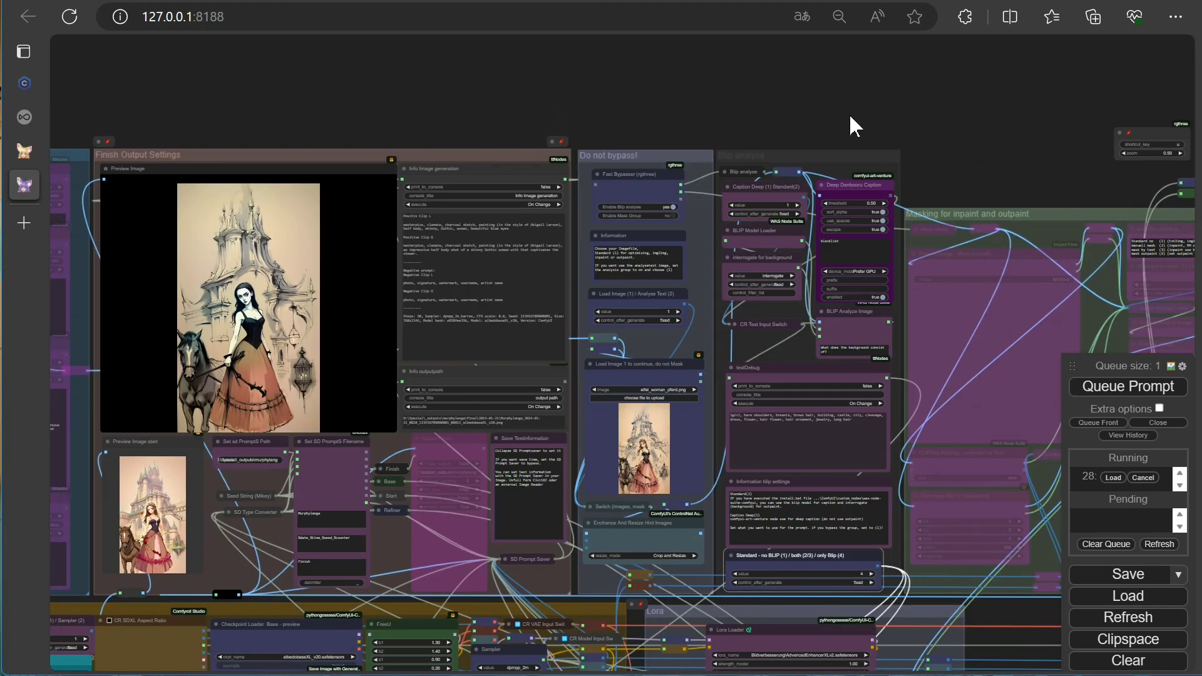
scroll(874, 213, up, 8)
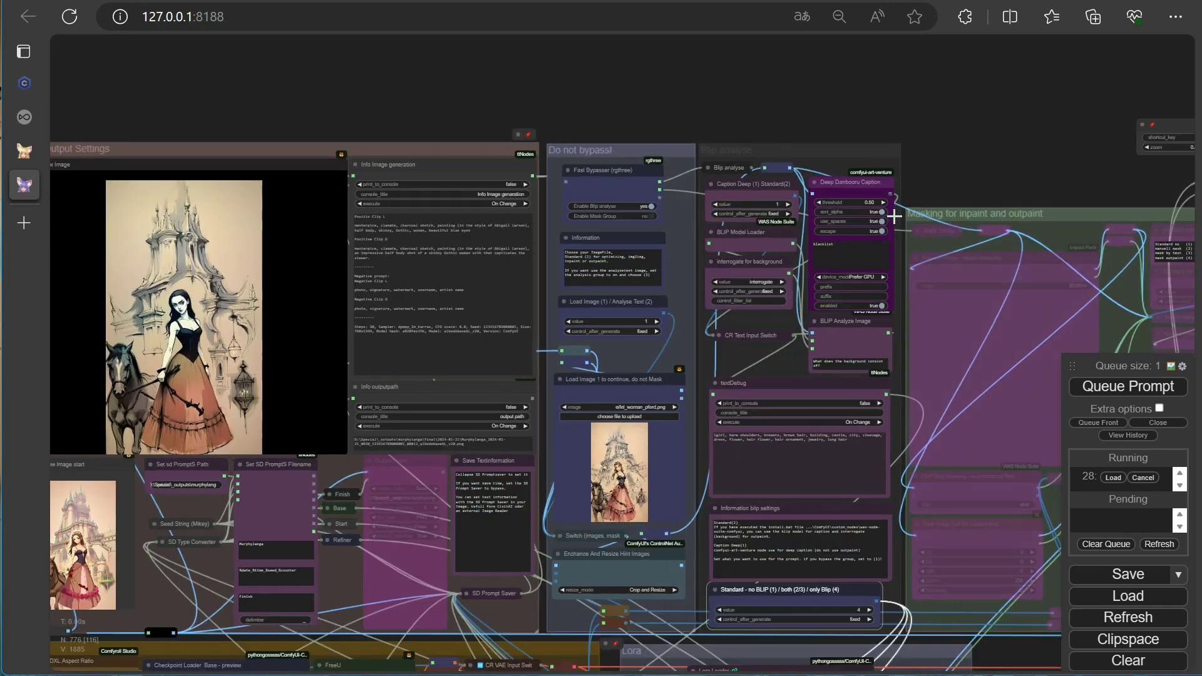
scroll(873, 213, up, 5)
drag(791, 167, 814, 170)
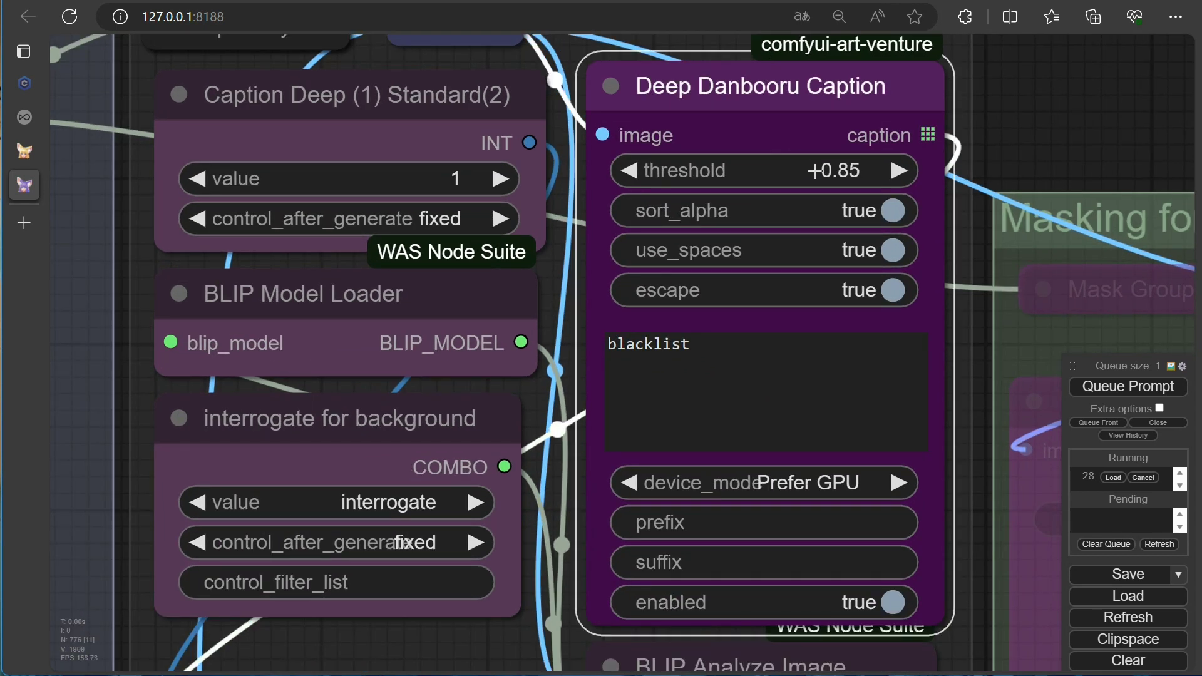
- Compare the source image and previous finished image with the new base sampler result, inspecting the castle and woman up close
scroll(663, 195, down, 5)
drag(401, 81, 922, 66)
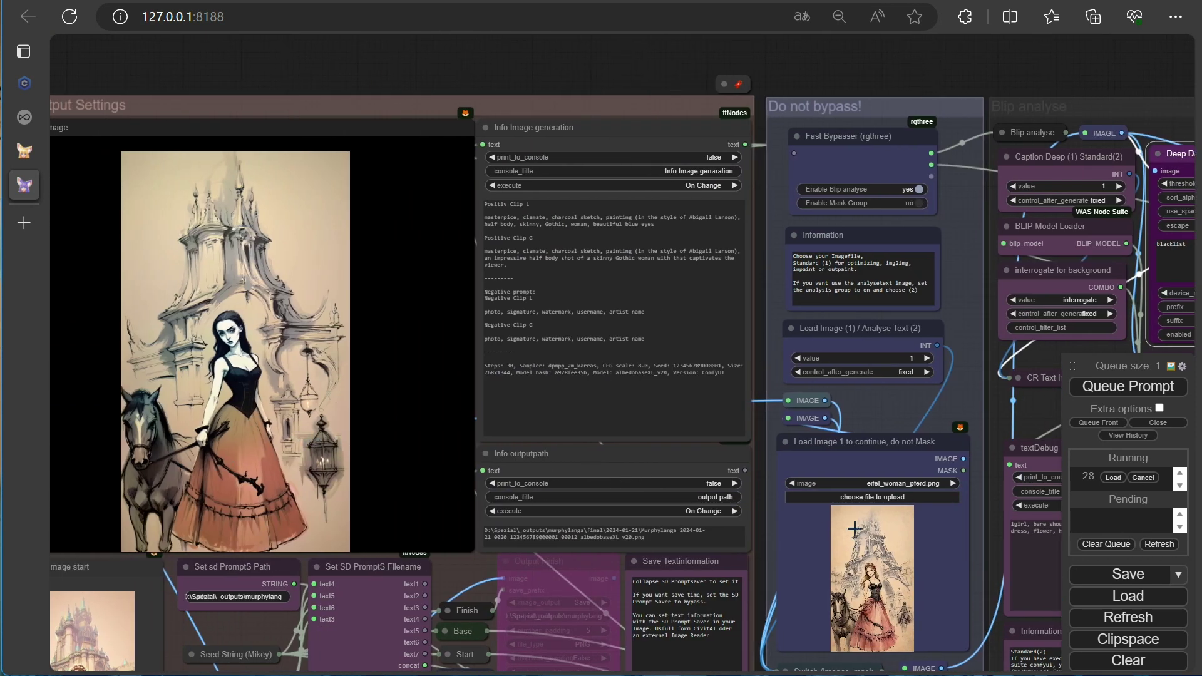
scroll(854, 528, down, 2)
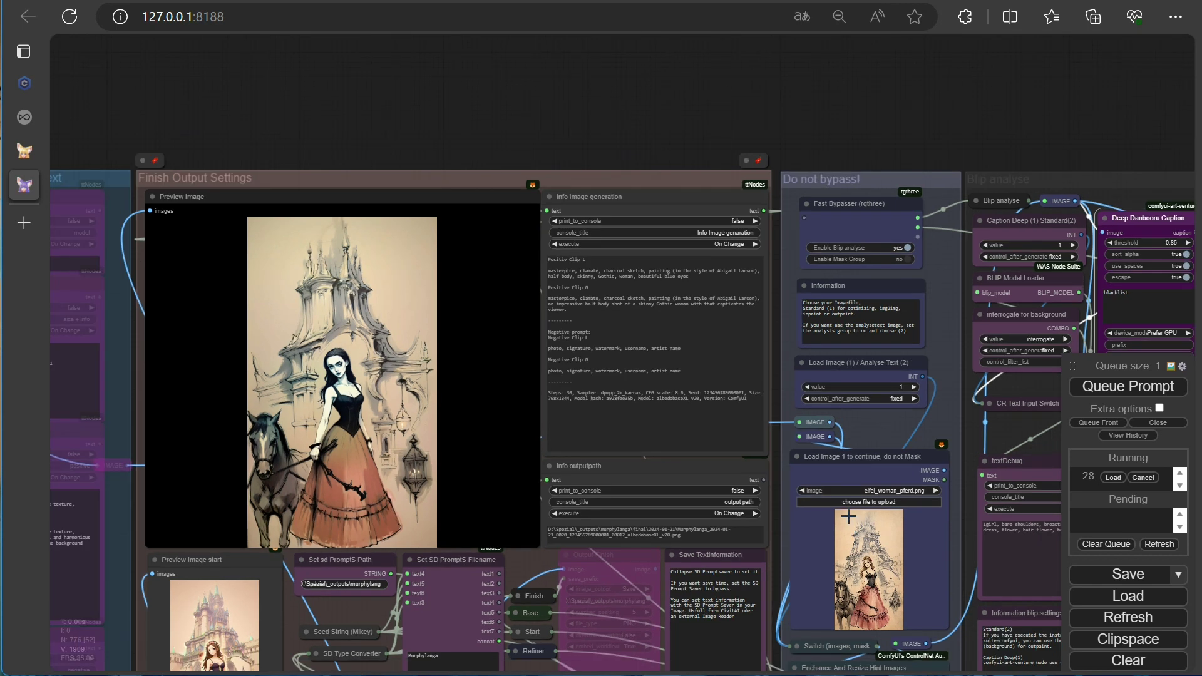
scroll(551, 130, down, 6)
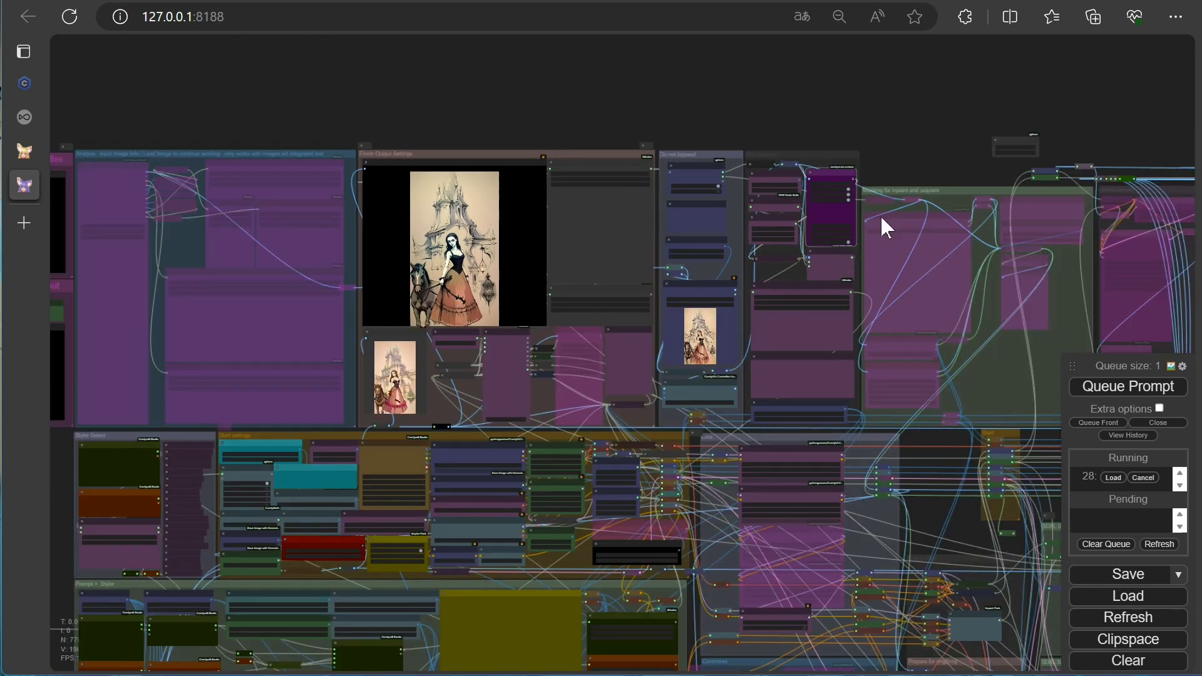
drag(913, 149, 348, 17)
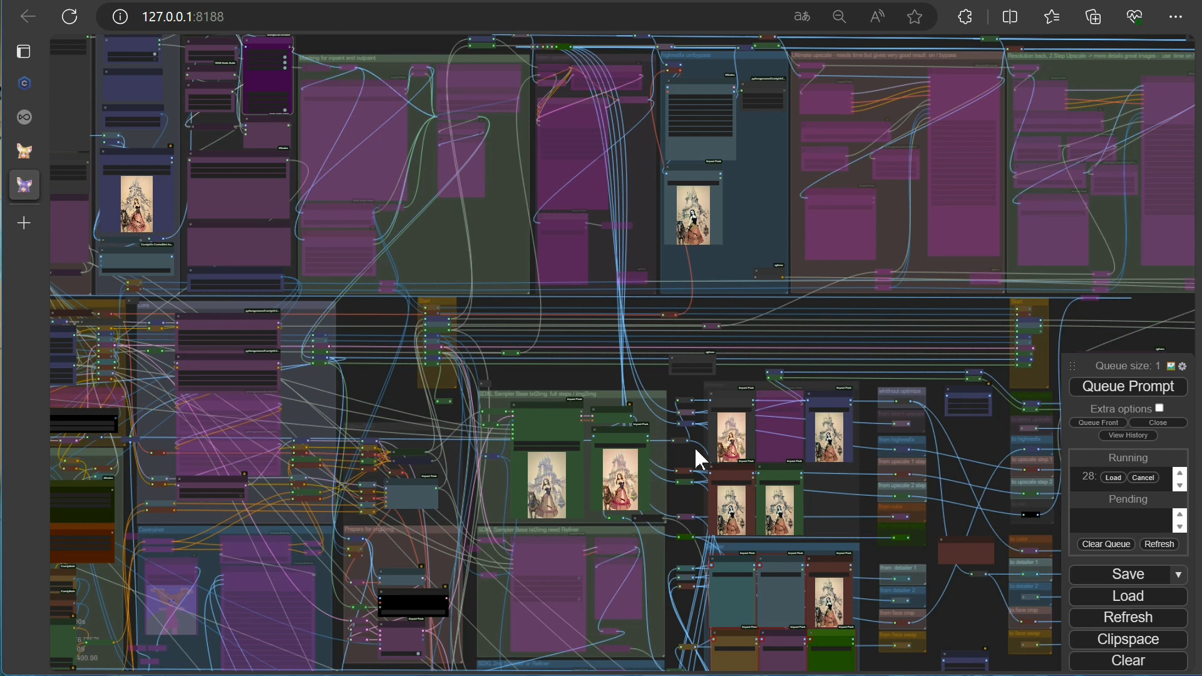
scroll(648, 462, up, 7)
scroll(593, 462, up, 4)
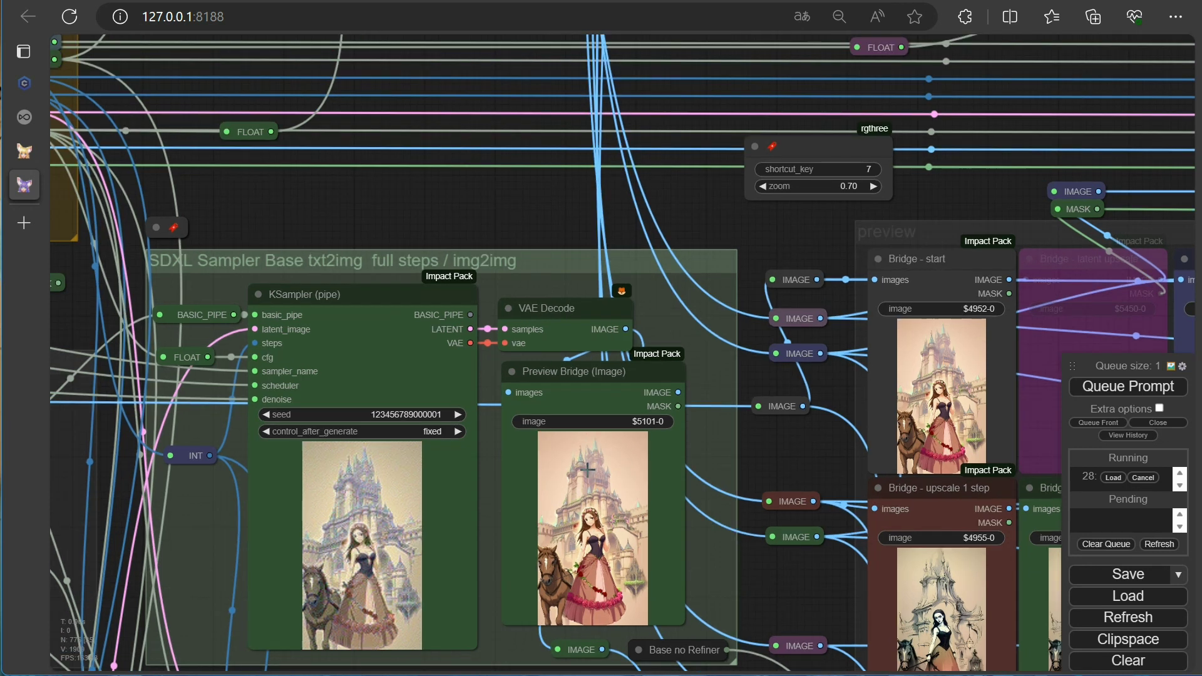
scroll(592, 476, up, 10)
scroll(624, 559, up, 12)
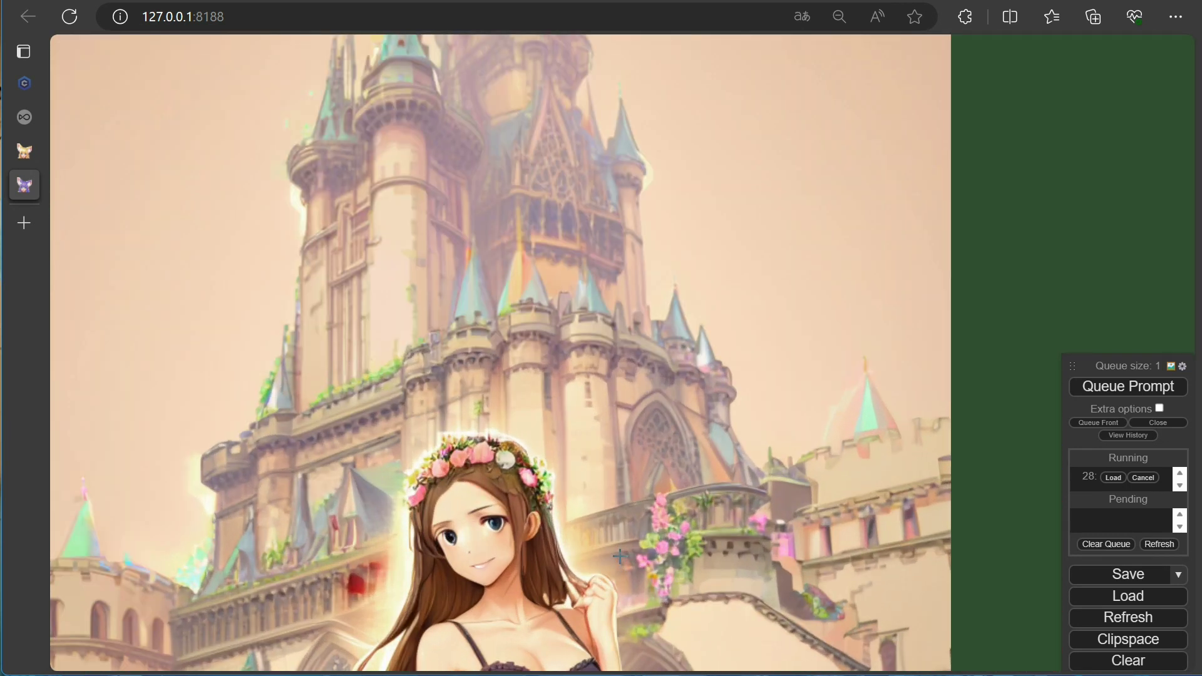
scroll(619, 556, down, 20)
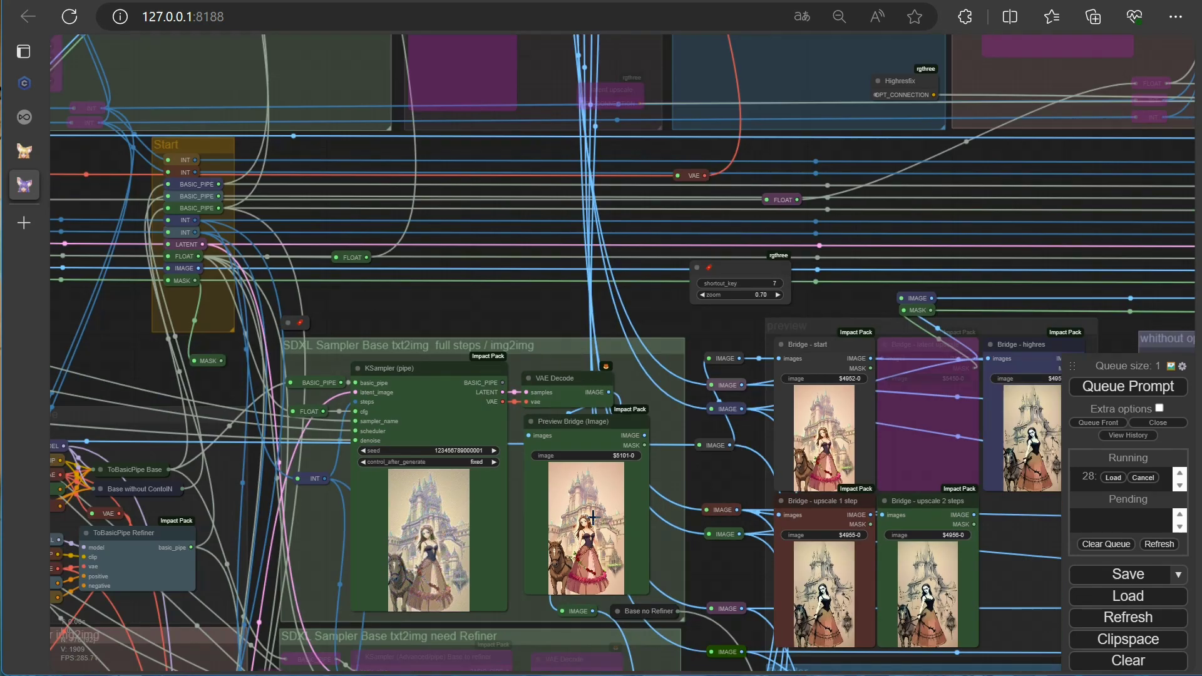
scroll(593, 517, down, 4)
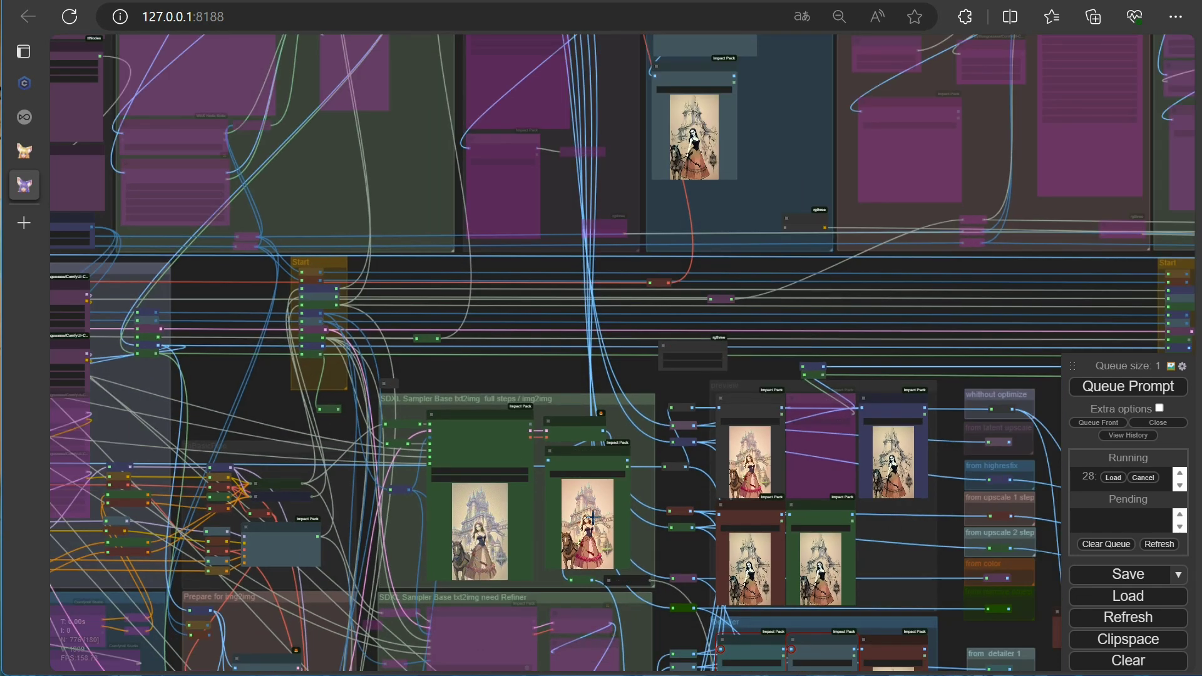
scroll(944, 489, down, 3)
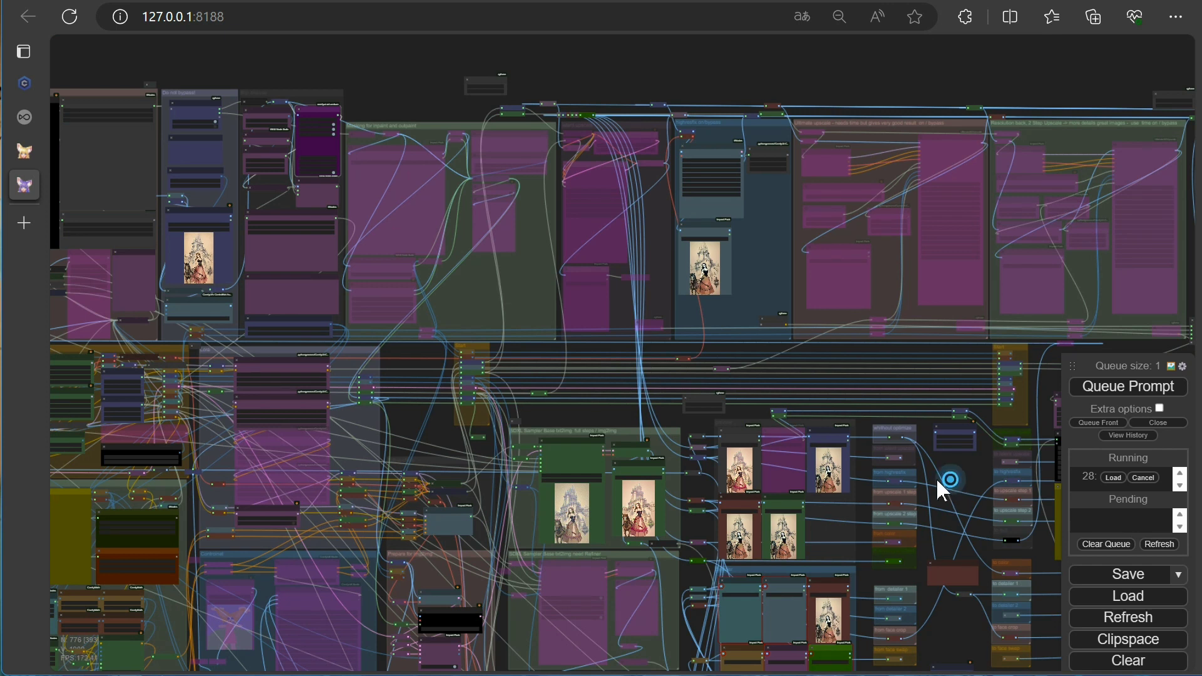
- Route the without optimize image into highresfix and disable face crop and Detailer Preview in the Fast Muter
drag(943, 490, 220, 286)
scroll(810, 512, down, 3)
drag(915, 525, 242, 561)
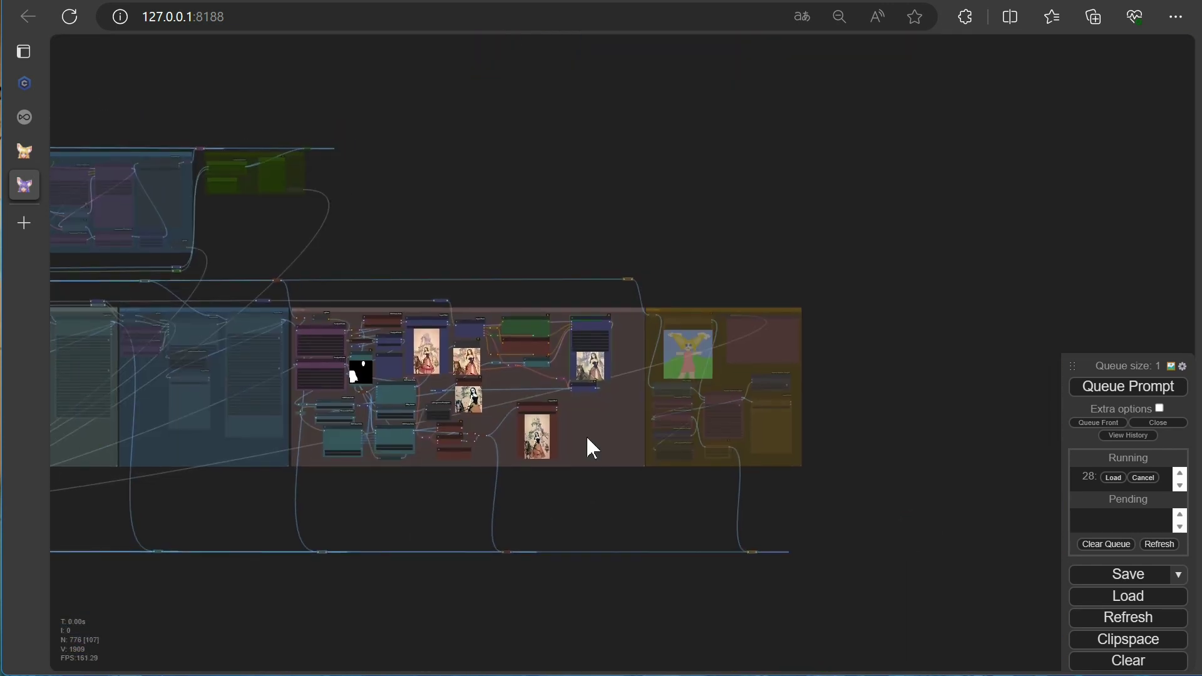
drag(520, 519, 626, 518)
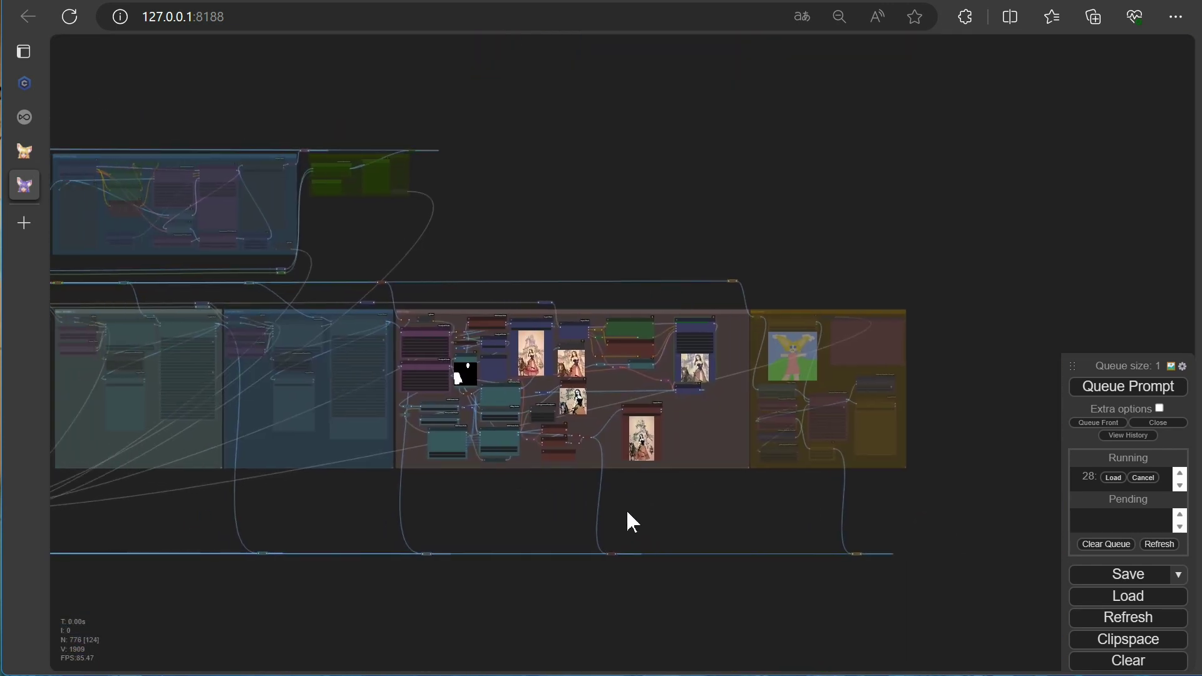
scroll(357, 518, up, 6)
scroll(407, 440, up, 4)
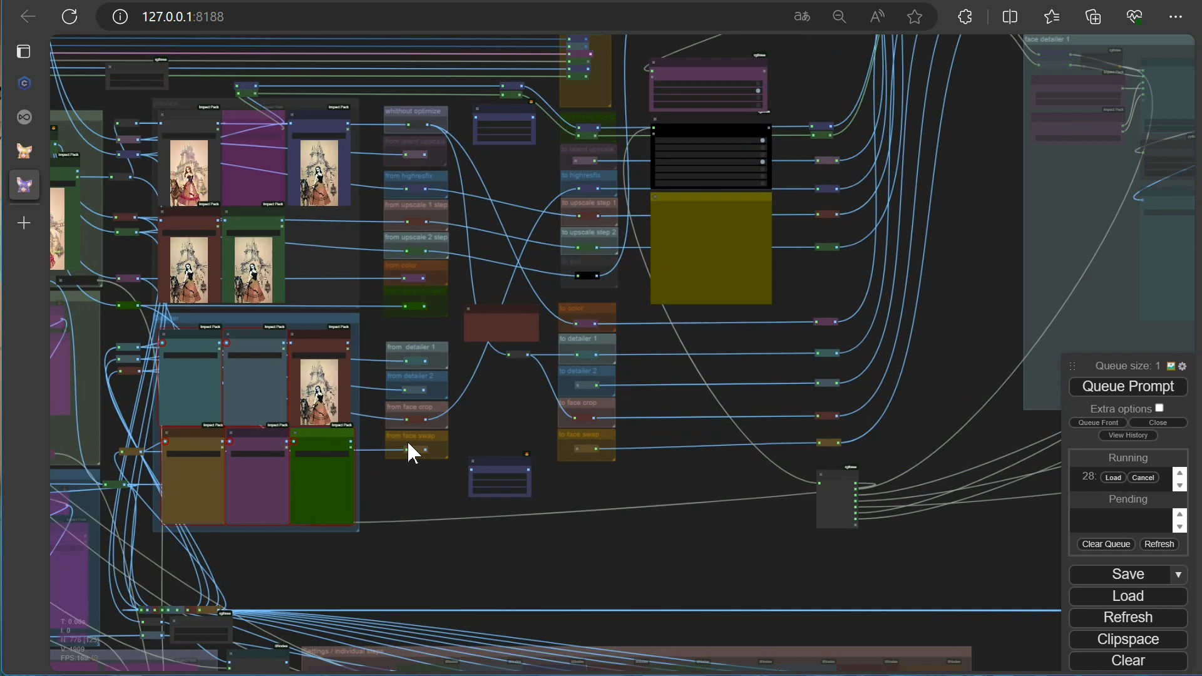
drag(522, 110, 537, 343)
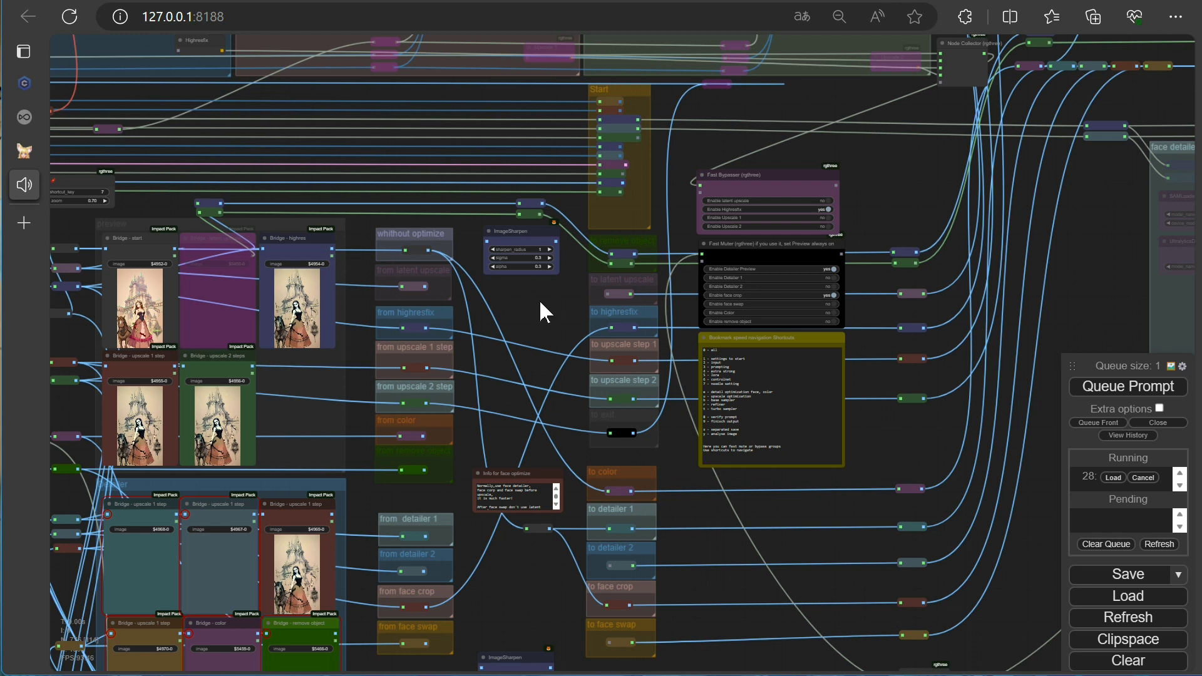
drag(430, 251, 611, 327)
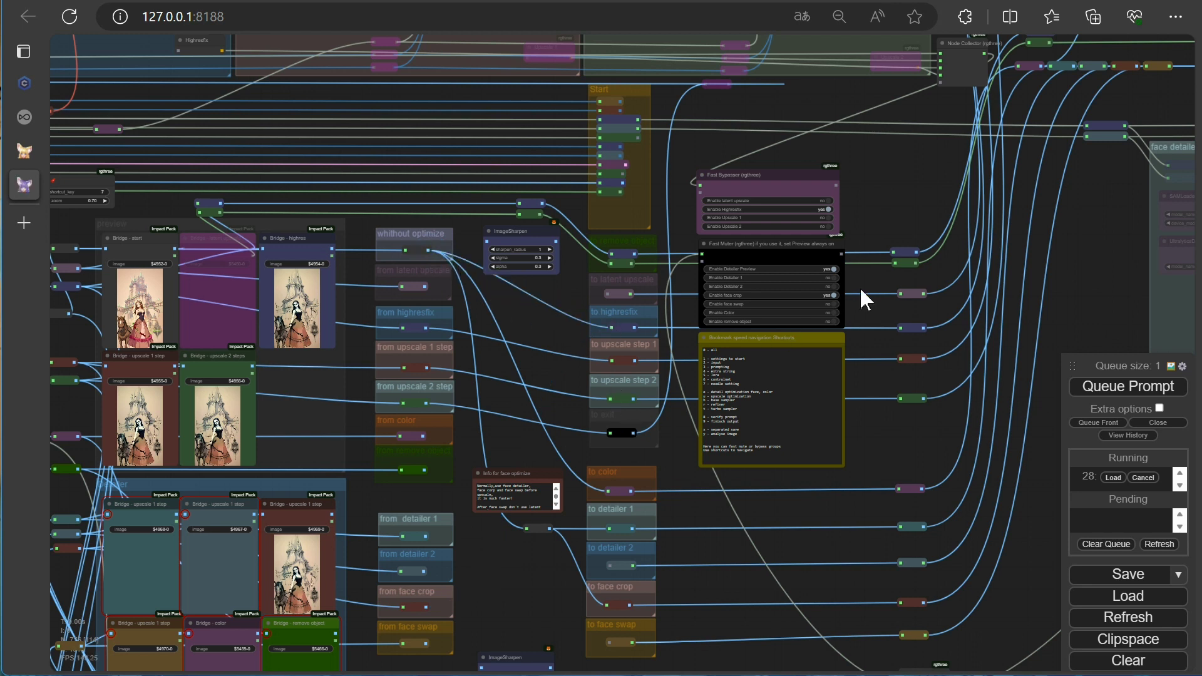
click(833, 295)
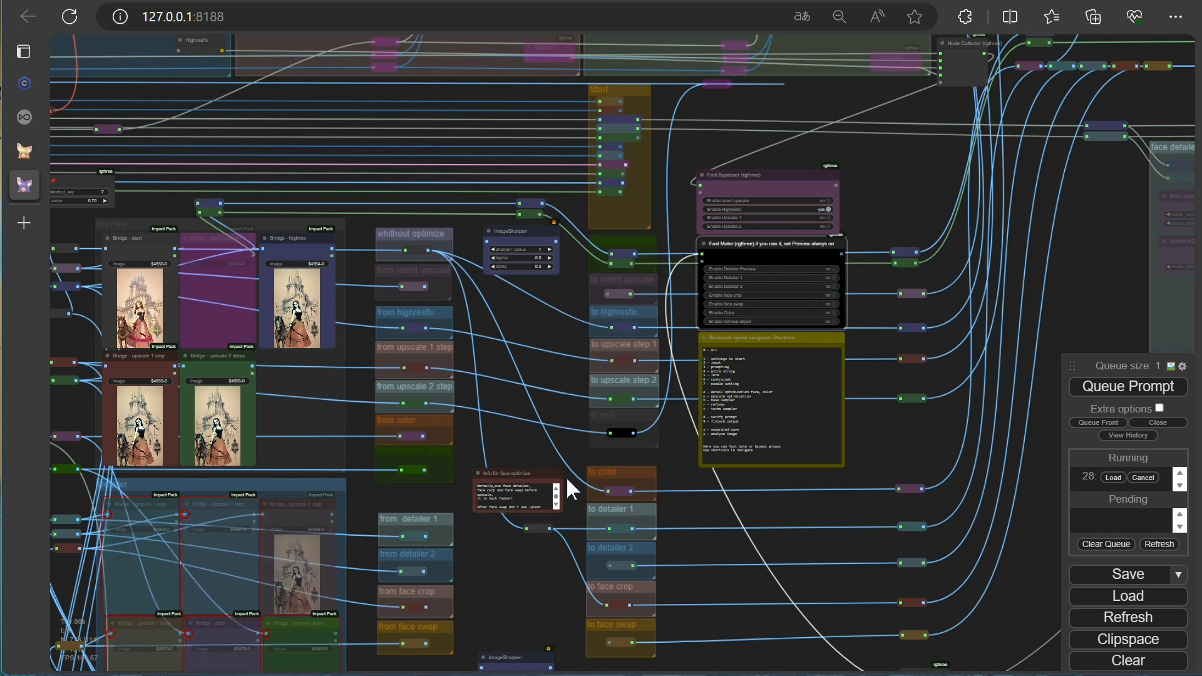
- Inspect the finished image without face crop in the Finish Output Settings preview
drag(529, 596, 1021, 651)
scroll(495, 492, down, 5)
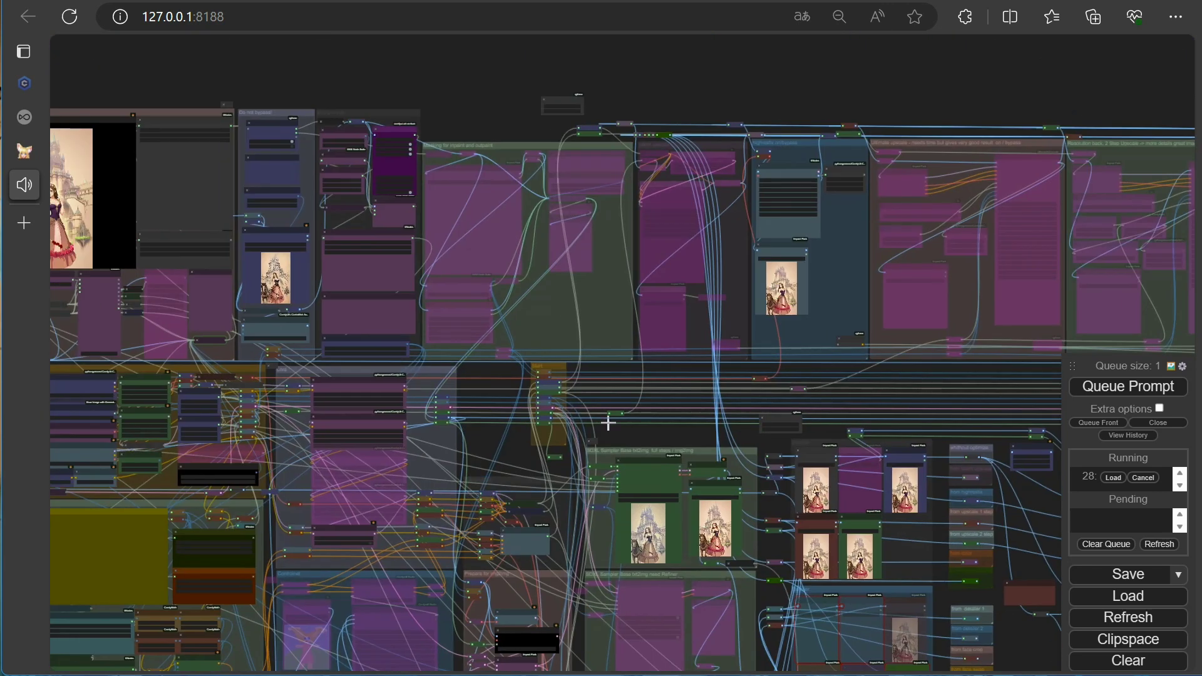
drag(279, 78, 720, 160)
scroll(487, 282, up, 8)
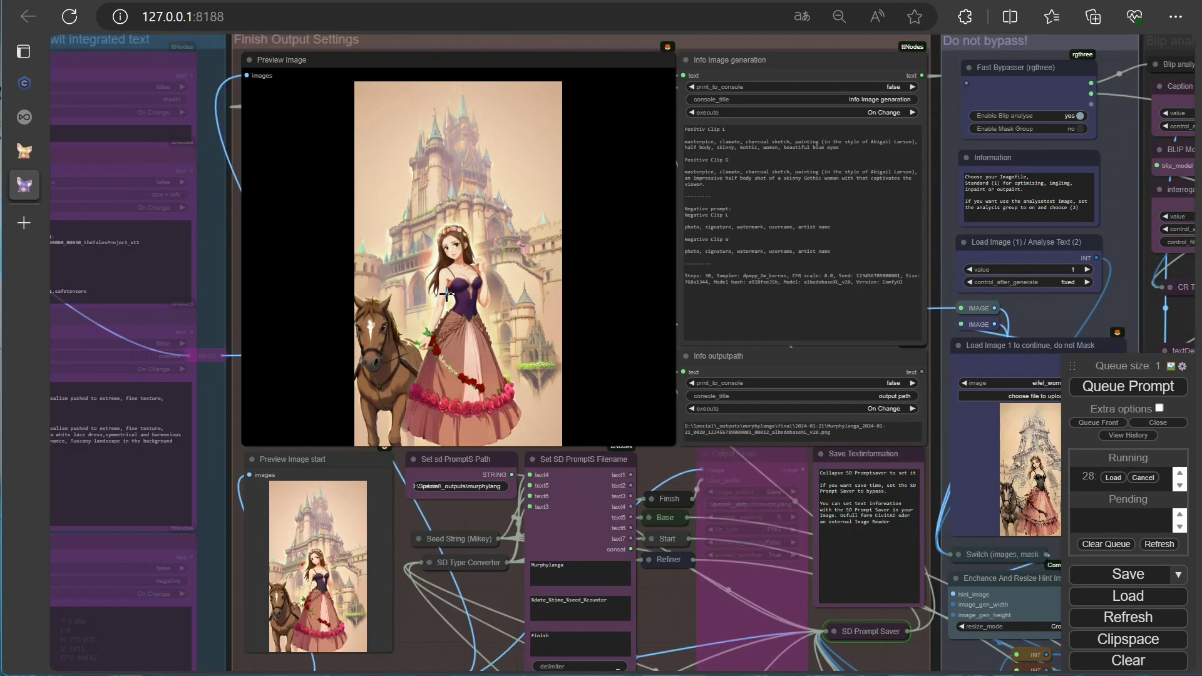
scroll(487, 282, up, 2)
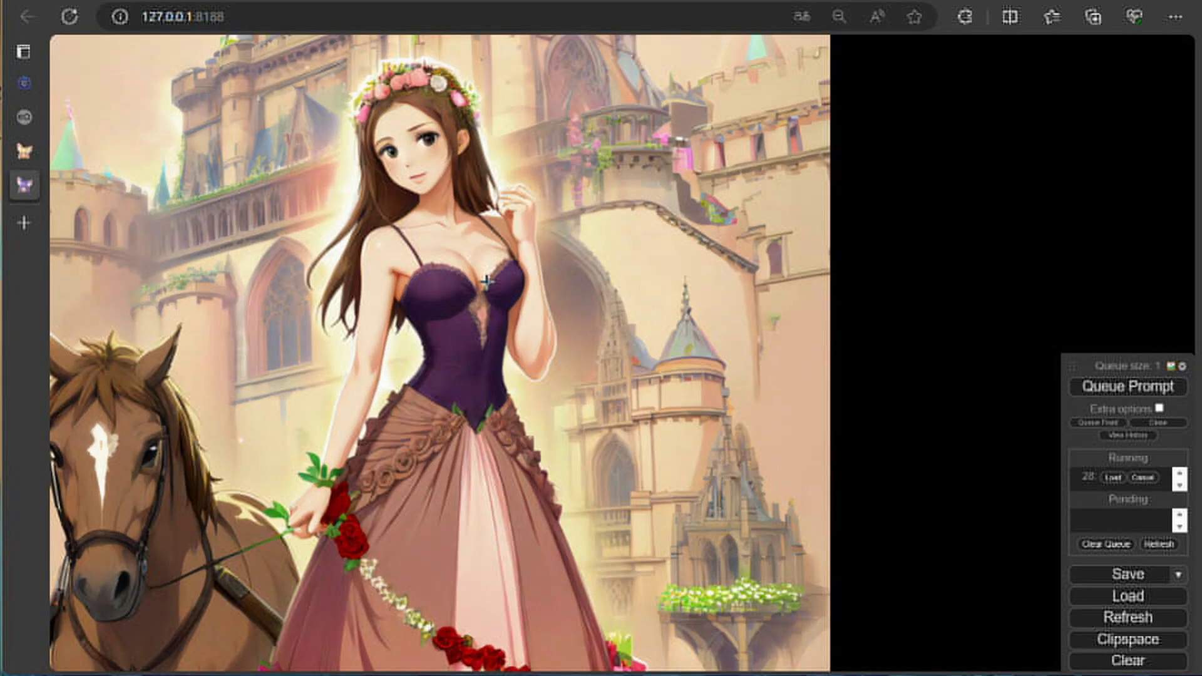
- Queue a new generation with the changed caption threshold and check the resulting tags in the Blip analyse textDebug node
click(736, 99)
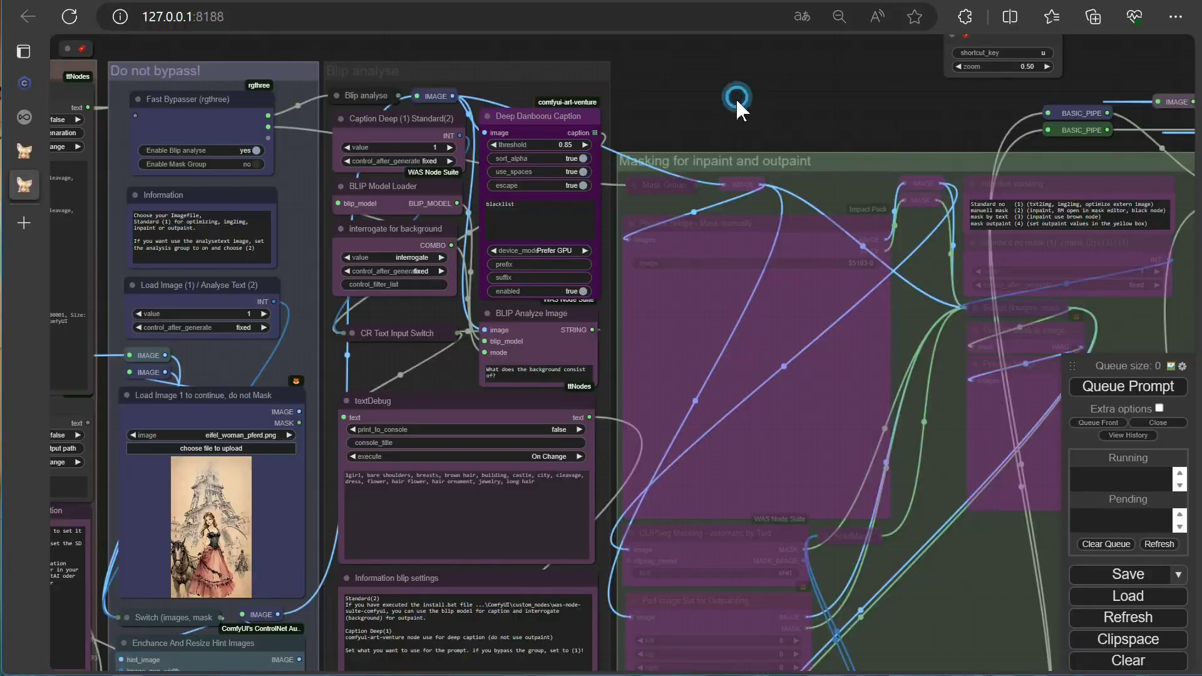
scroll(432, 399, up, 5)
drag(431, 399, 474, 85)
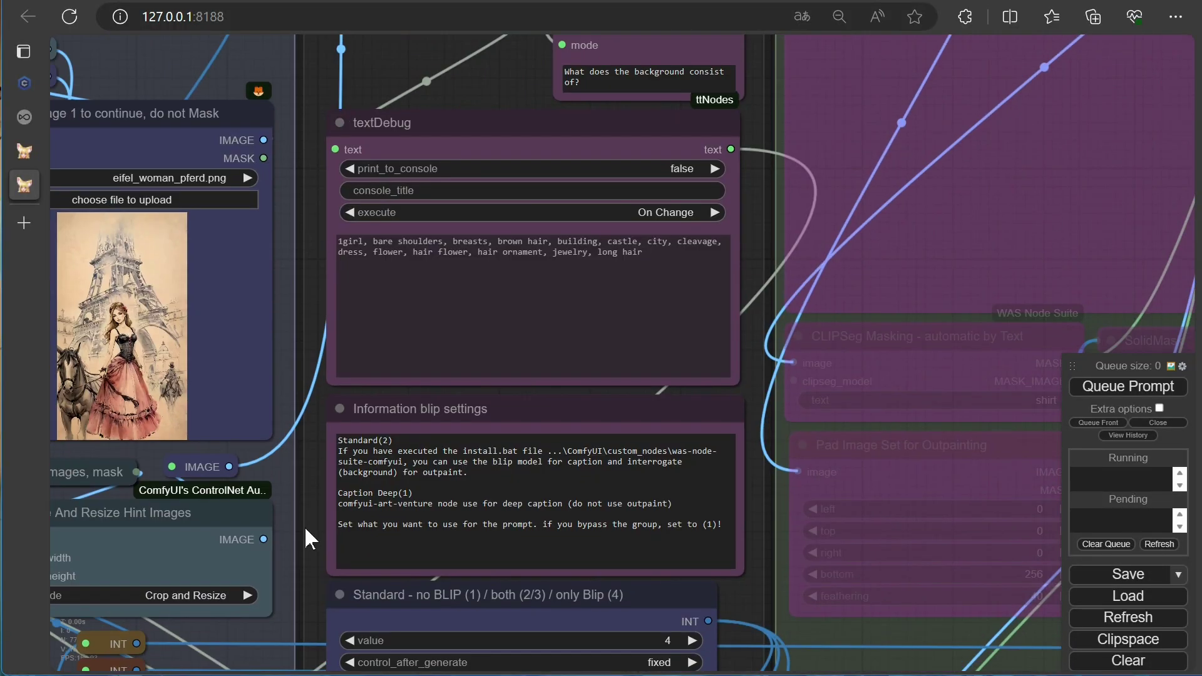
drag(305, 529, 290, 370)
click(335, 477)
click(1120, 389)
drag(742, 181, 715, 436)
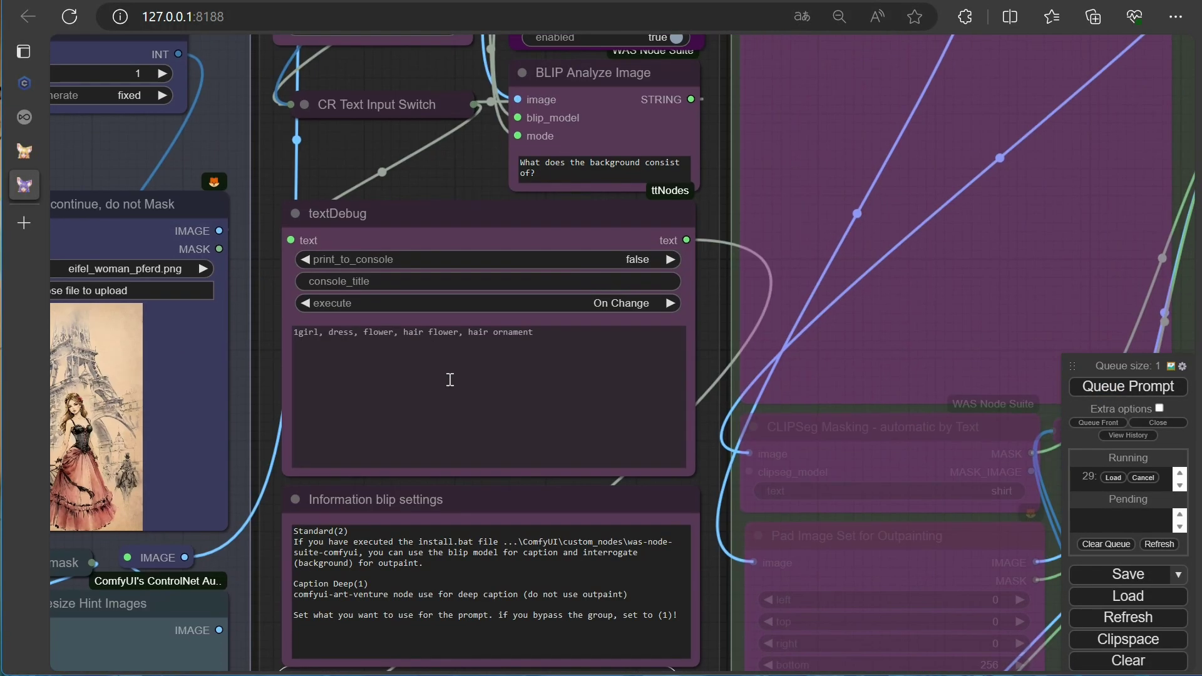
- Compare the image forming in the base KSampler with the previous Preview Bridge image and inspect the finished result up close
scroll(730, 423, down, 5)
scroll(723, 427, up, 8)
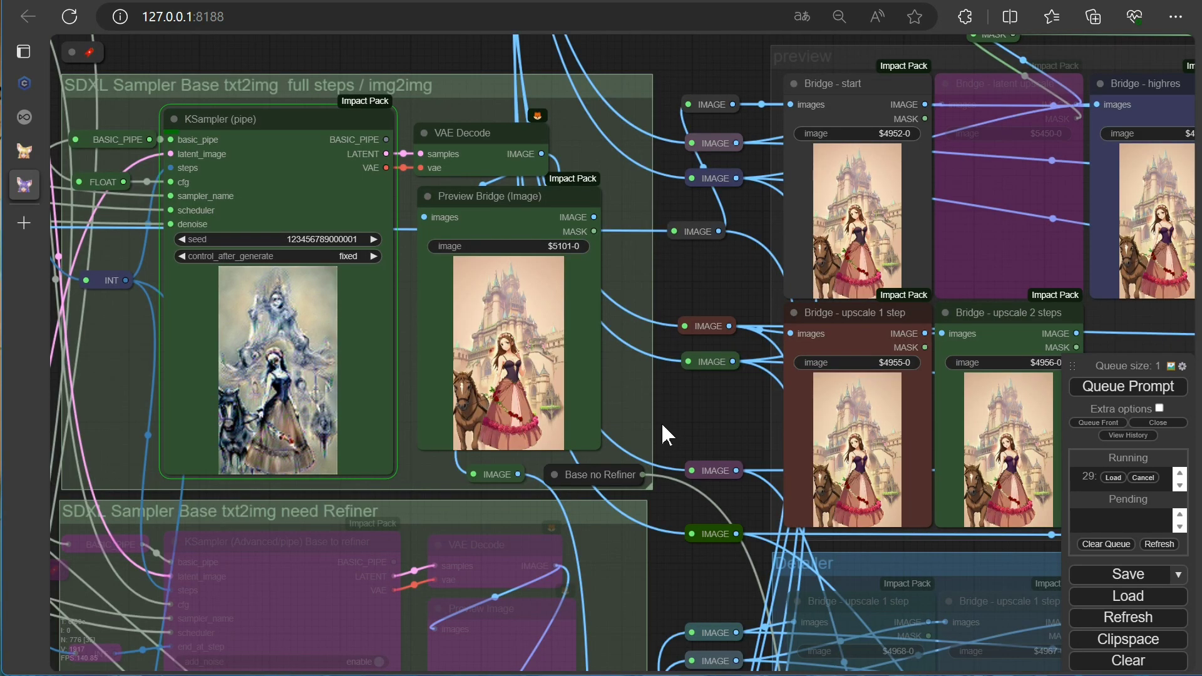
scroll(288, 426, up, 2)
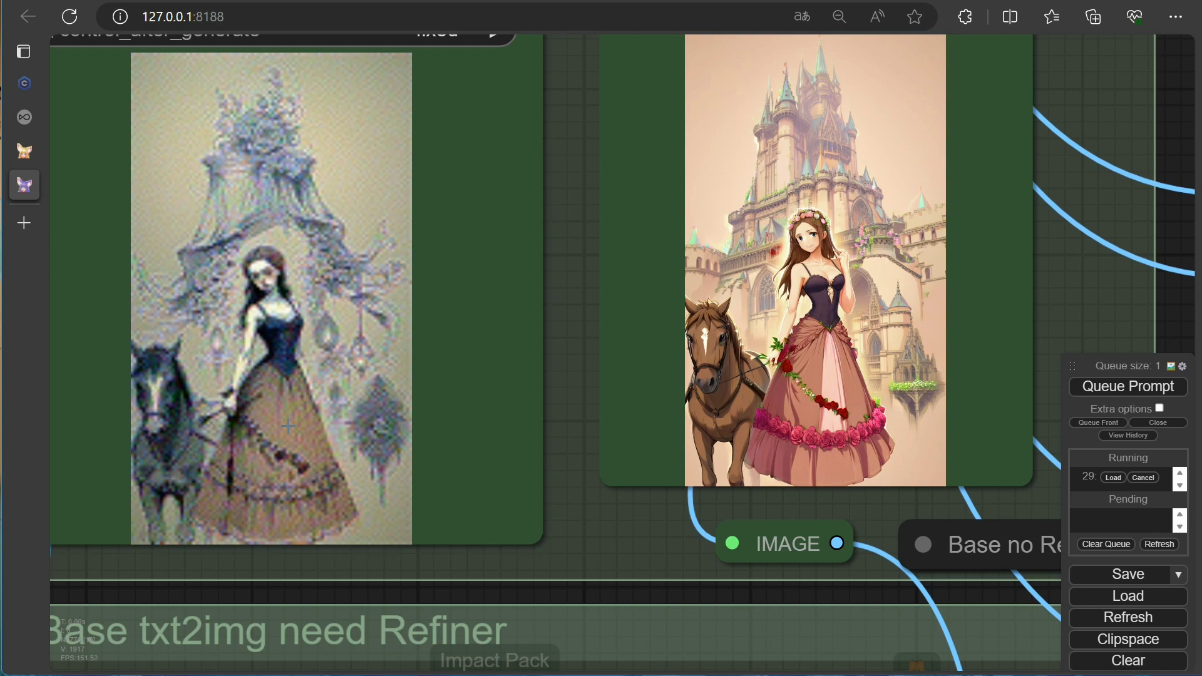
scroll(776, 388, up, 8)
drag(776, 388, 522, 504)
scroll(646, 438, up, 5)
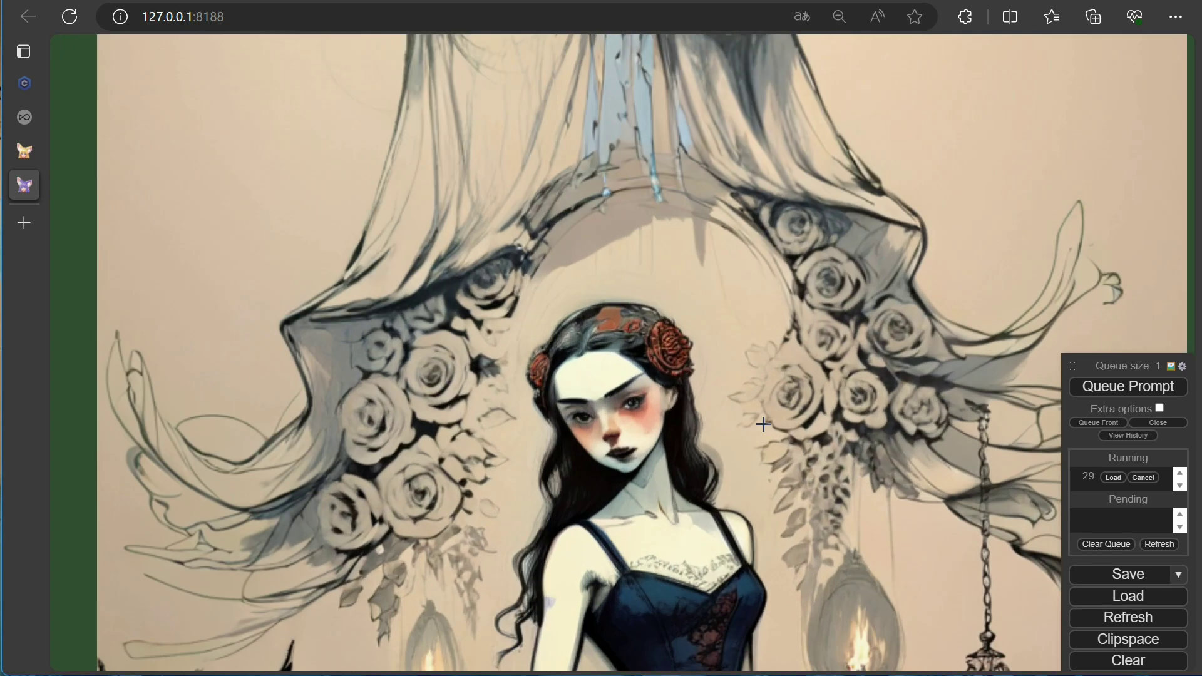
scroll(764, 422, down, 20)
- Reconnect the from face crop image output to the highresfix input
drag(883, 482, 209, 345)
drag(713, 509, 613, 509)
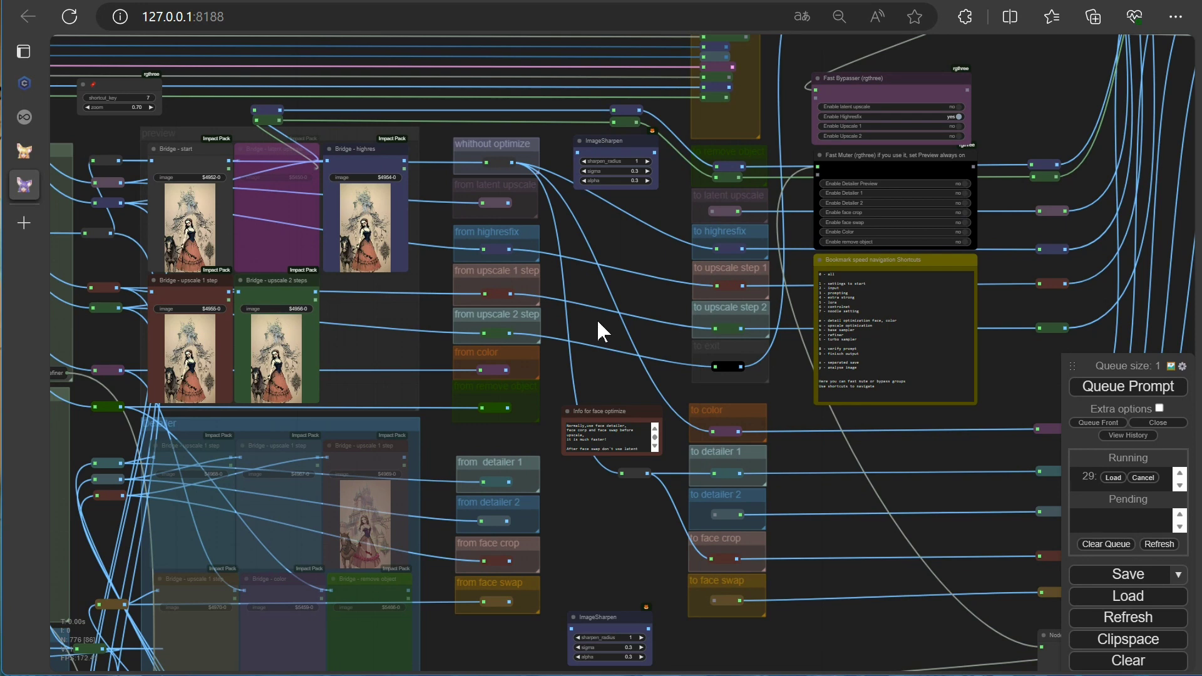
scroll(595, 318, up, 5)
key(e)
key(u)
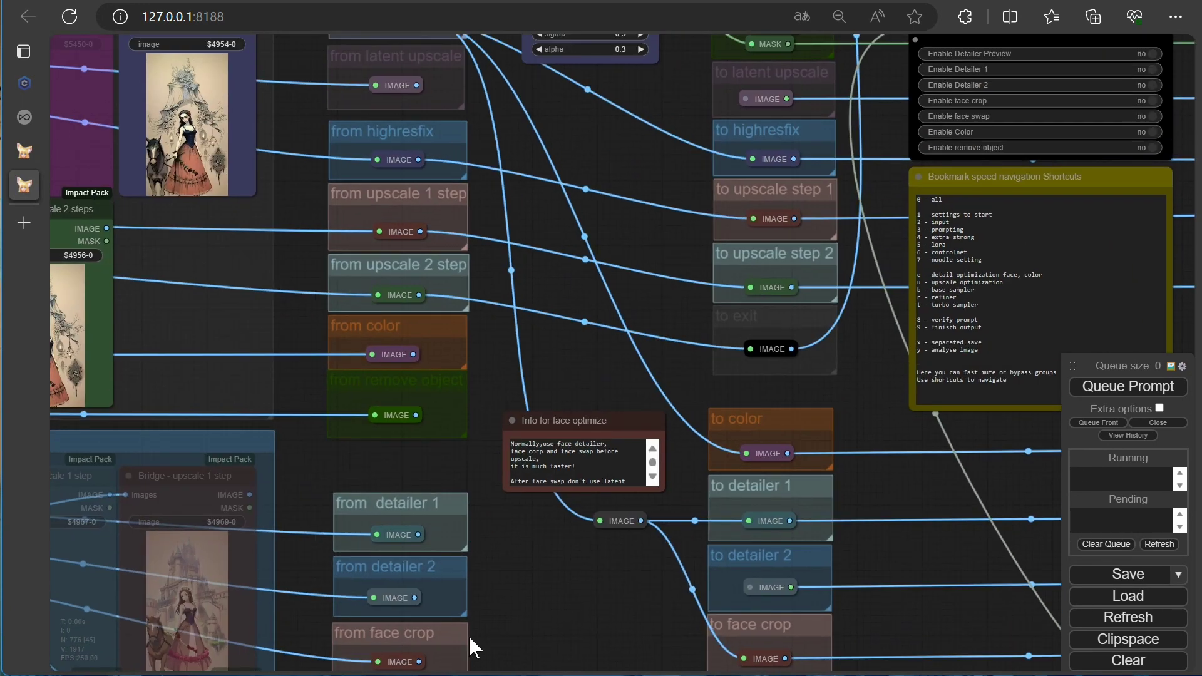
scroll(901, 463, down, 6)
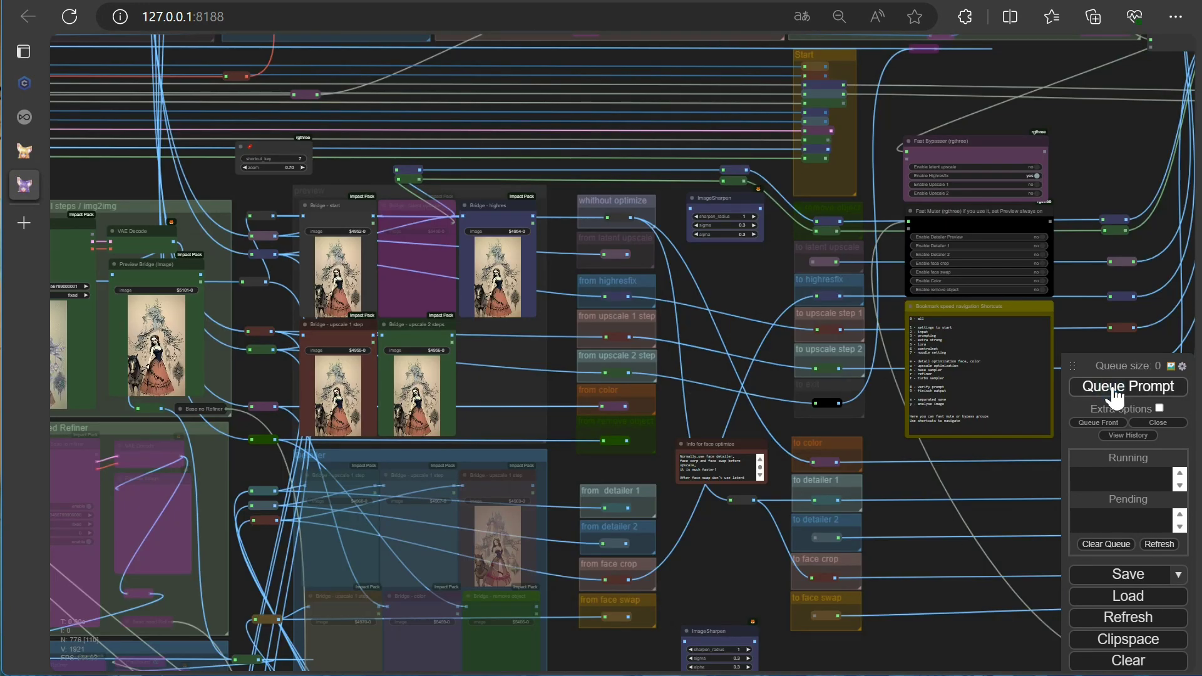
- Enable Detailer Preview and face crop in the Fast Muter and queue a new generation
scroll(992, 494, down, 4)
drag(974, 614, 563, 666)
scroll(567, 405, up, 15)
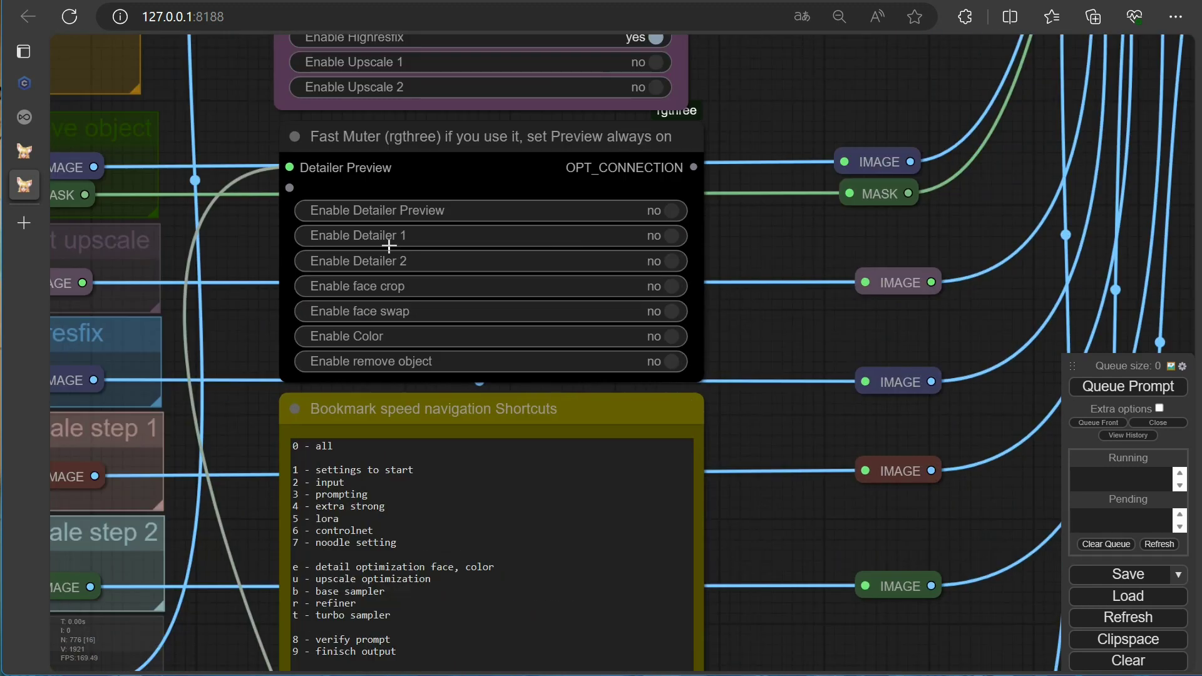
click(671, 213)
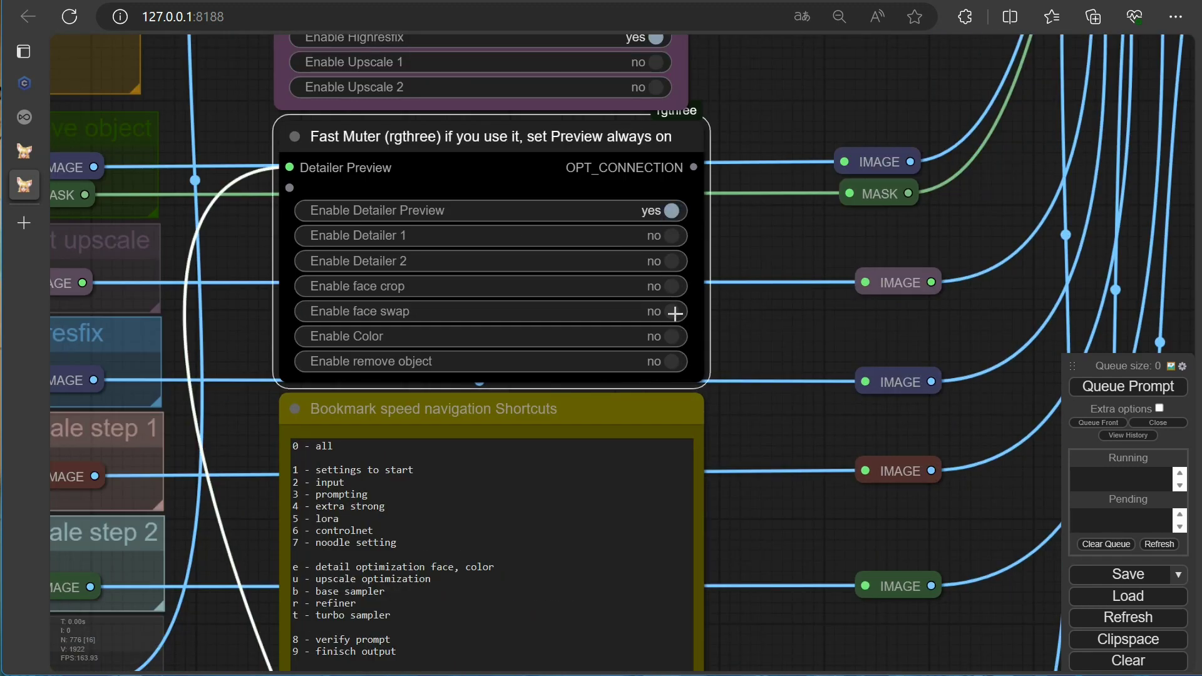
click(1120, 386)
- Check the input image and cropped preview in the face crop group
key(0)
key(e)
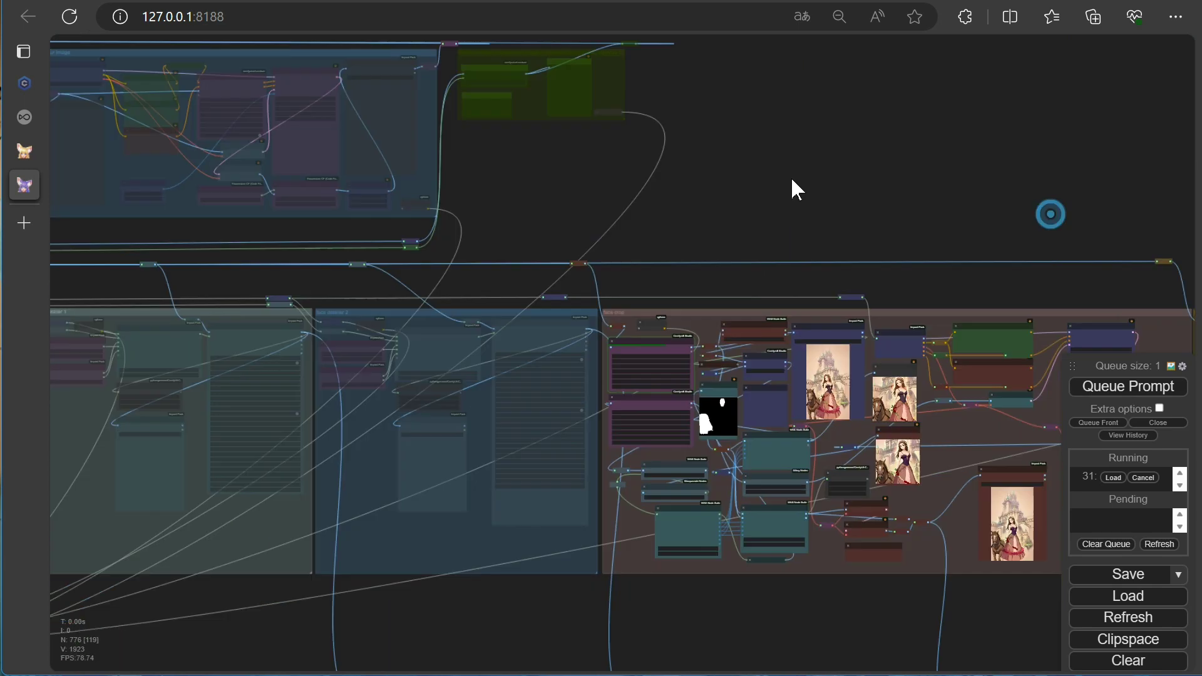
scroll(705, 455, up, 6)
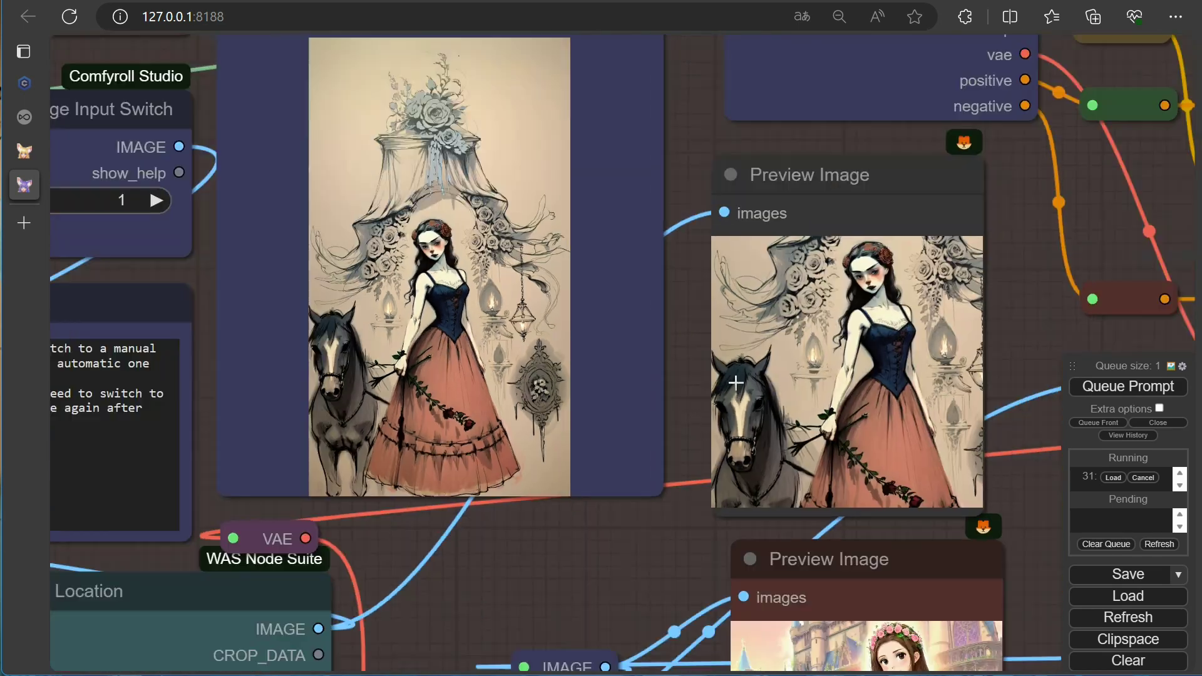
- Cancel the running generation and set the CR Image Input Switch to input 2 for manual masking
scroll(736, 383, down, 8)
scroll(684, 443, up, 5)
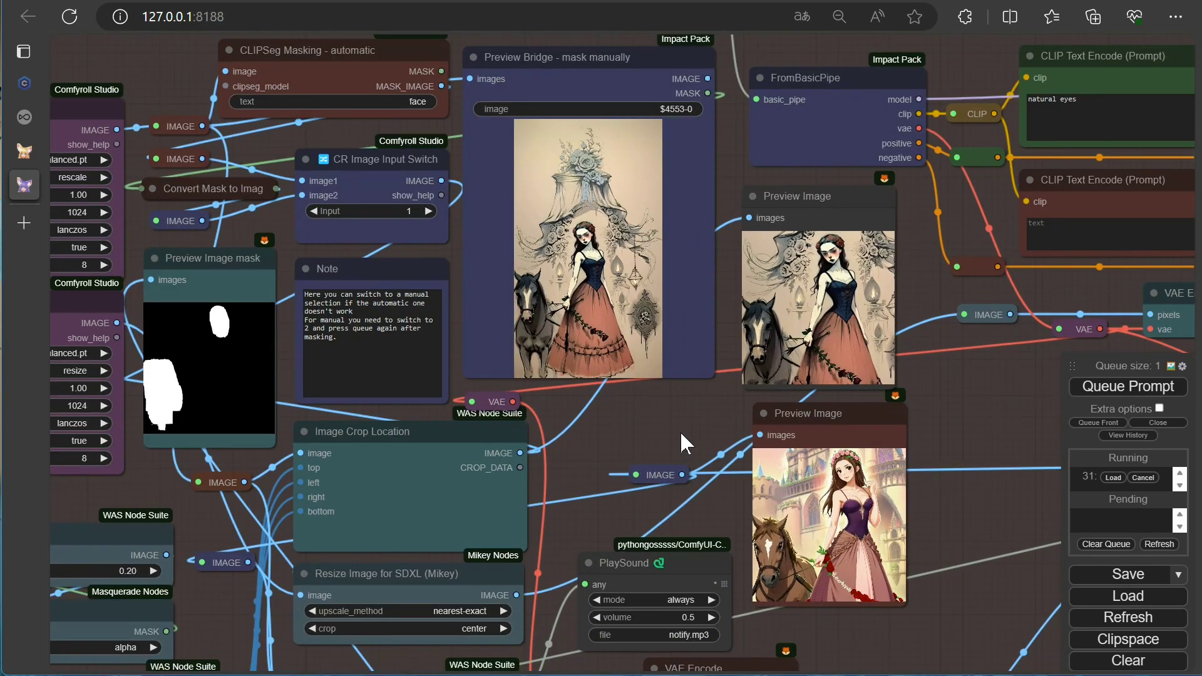
click(1143, 478)
scroll(434, 254, up, 3)
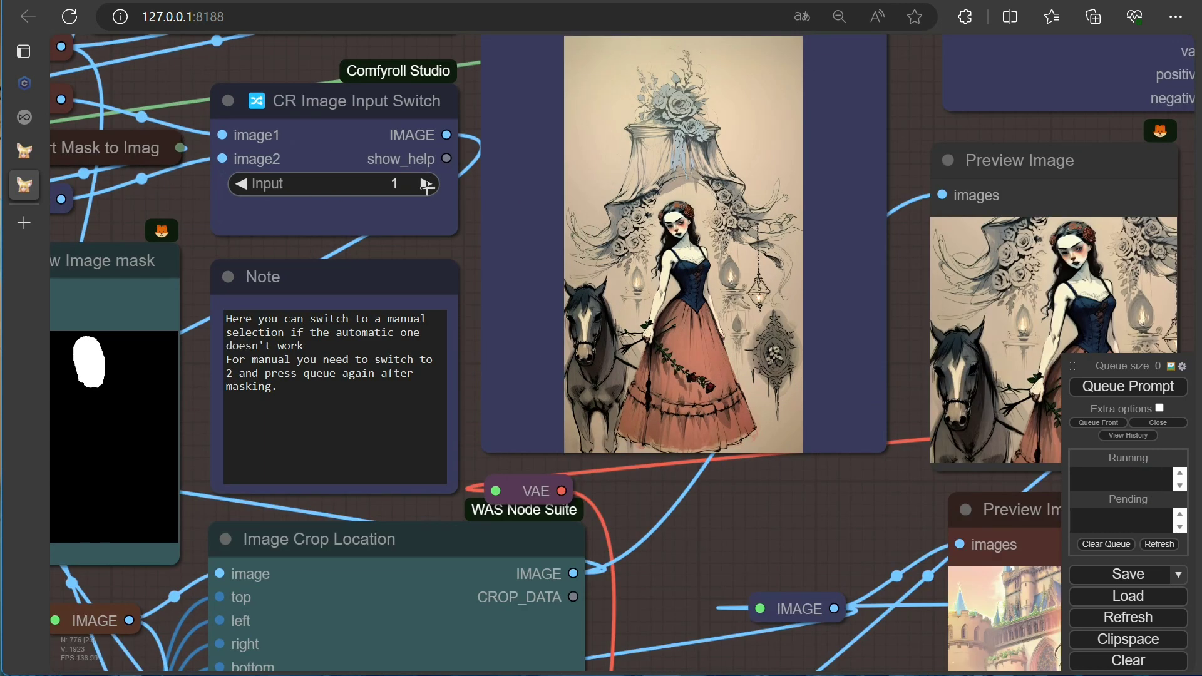
click(431, 186)
scroll(597, 277, down, 2)
scroll(597, 277, up, 7)
- Mask the woman's head by hand in the MaskEditor of the manual-mask Preview Bridge, save it to the node and queue a generation
right_click(568, 220)
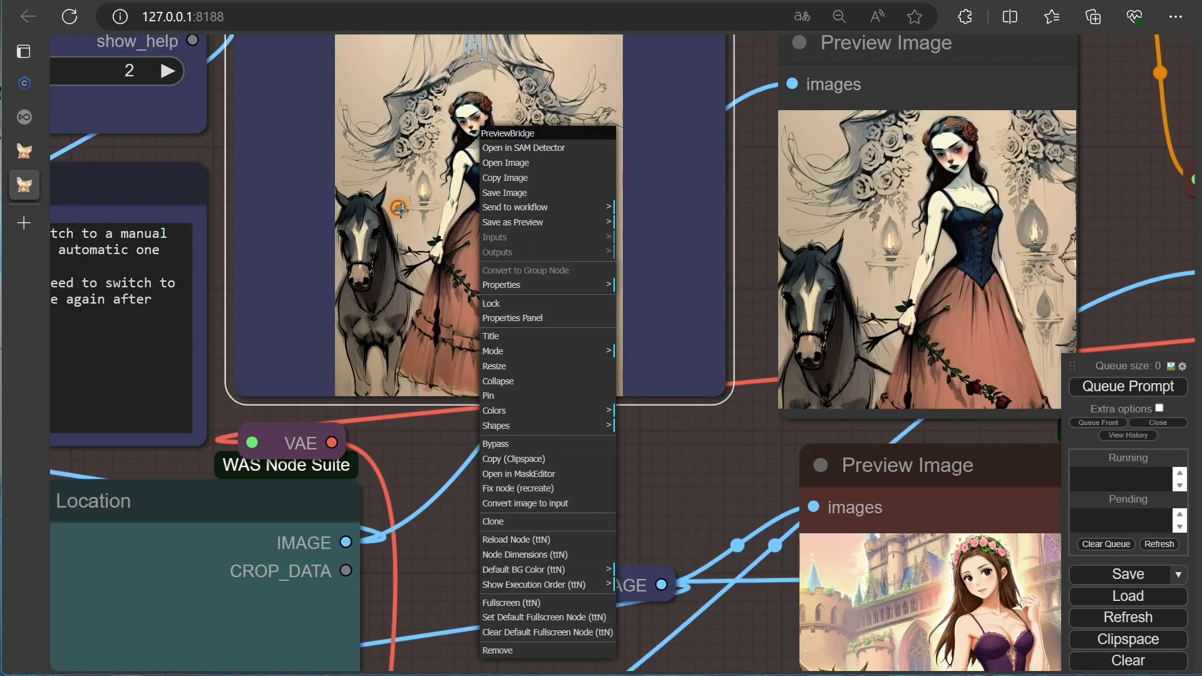
click(432, 477)
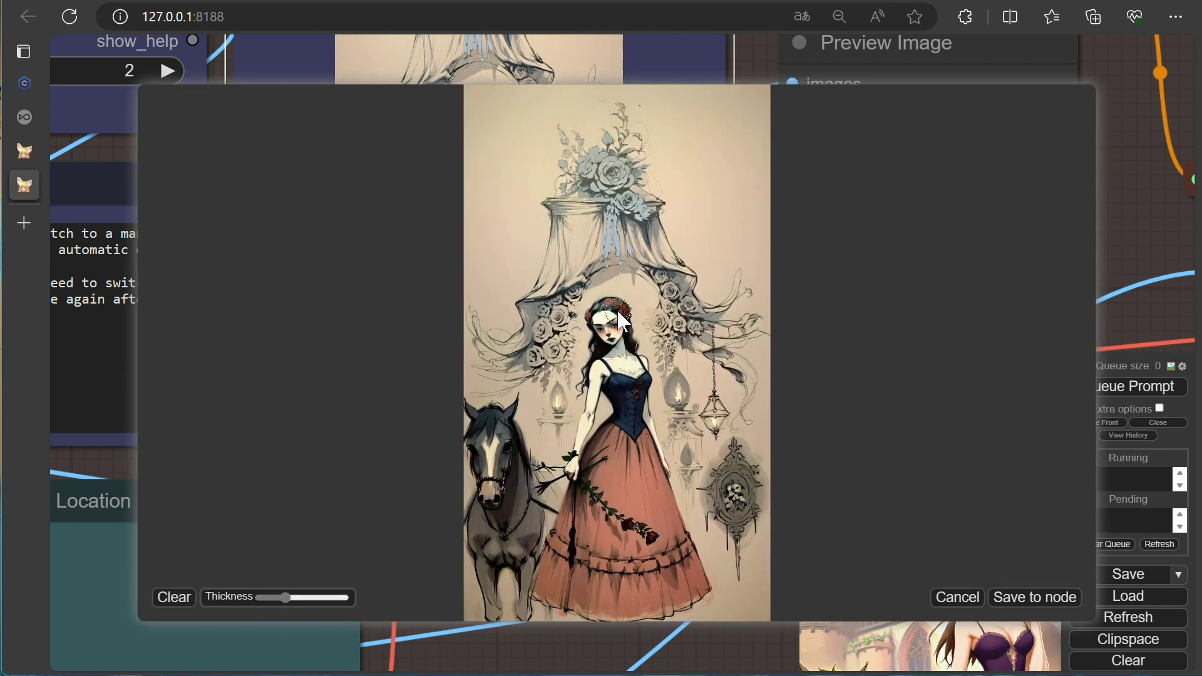
click(1015, 598)
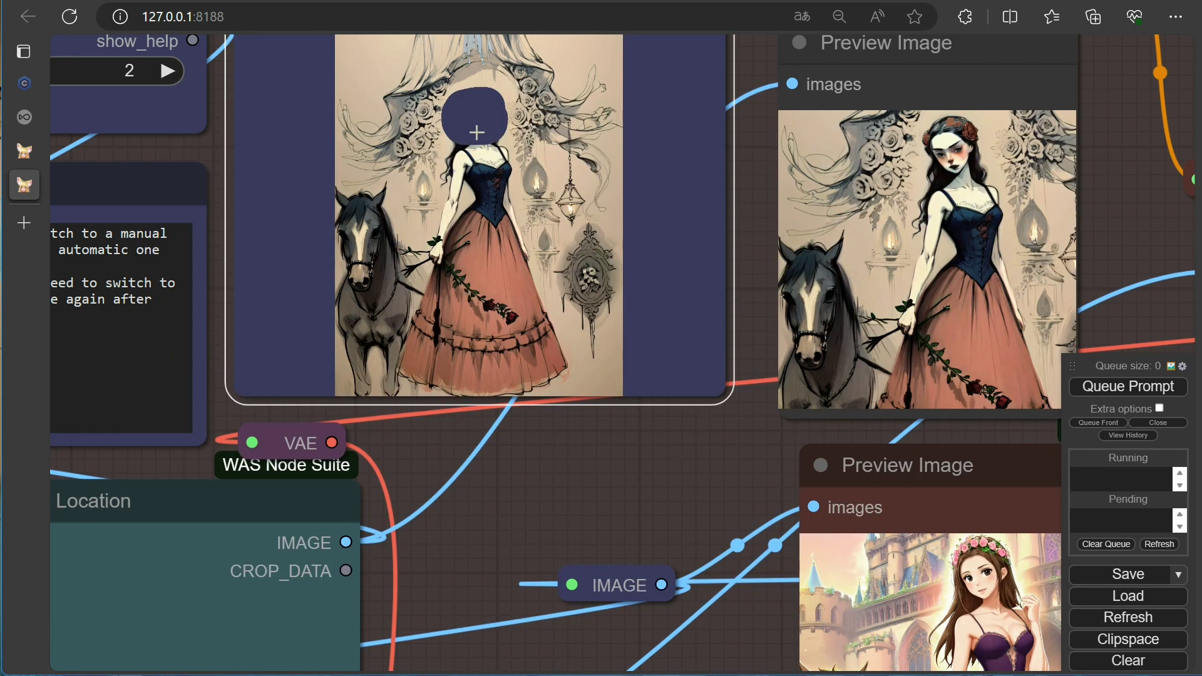
scroll(181, 345, down, 5)
key(ctrl+Return)
- Examine the cropped face preview and compare it with the image produced by the face crop KSampler
drag(181, 345, 224, 345)
scroll(675, 457, down, 5)
drag(989, 440, 609, 495)
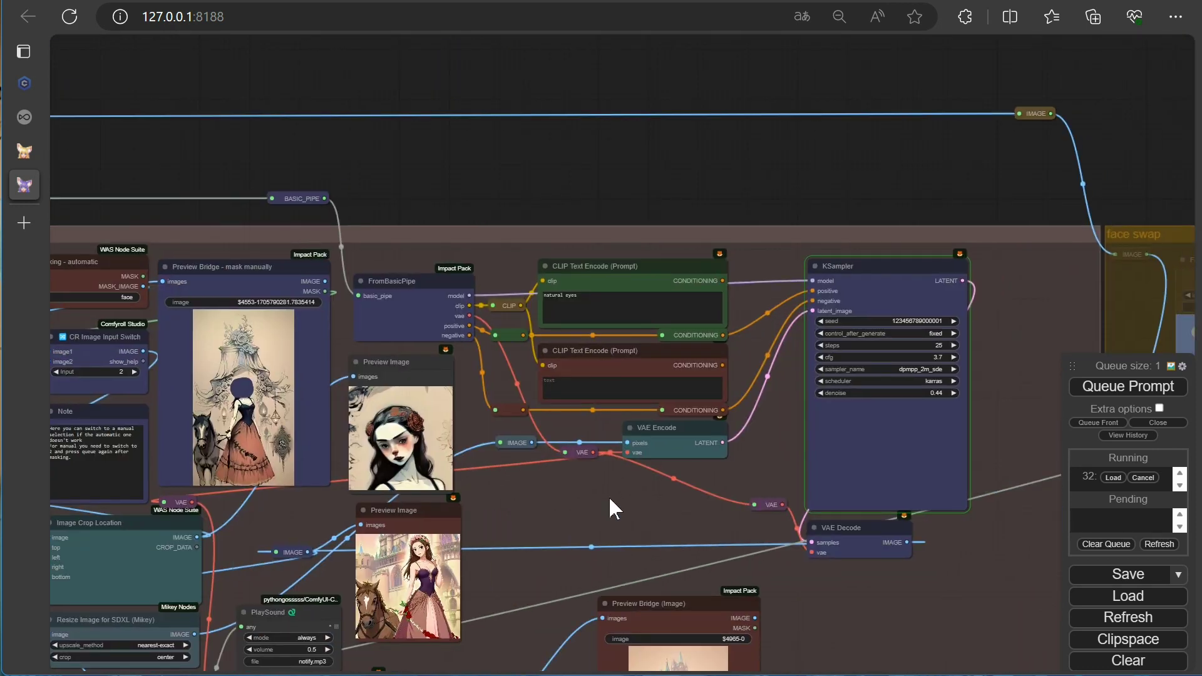
scroll(608, 357, up, 10)
drag(1057, 232, 923, 268)
scroll(745, 328, down, 5)
scroll(745, 514, up, 2)
scroll(805, 531, up, 6)
scroll(375, 544, down, 10)
scroll(423, 249, up, 5)
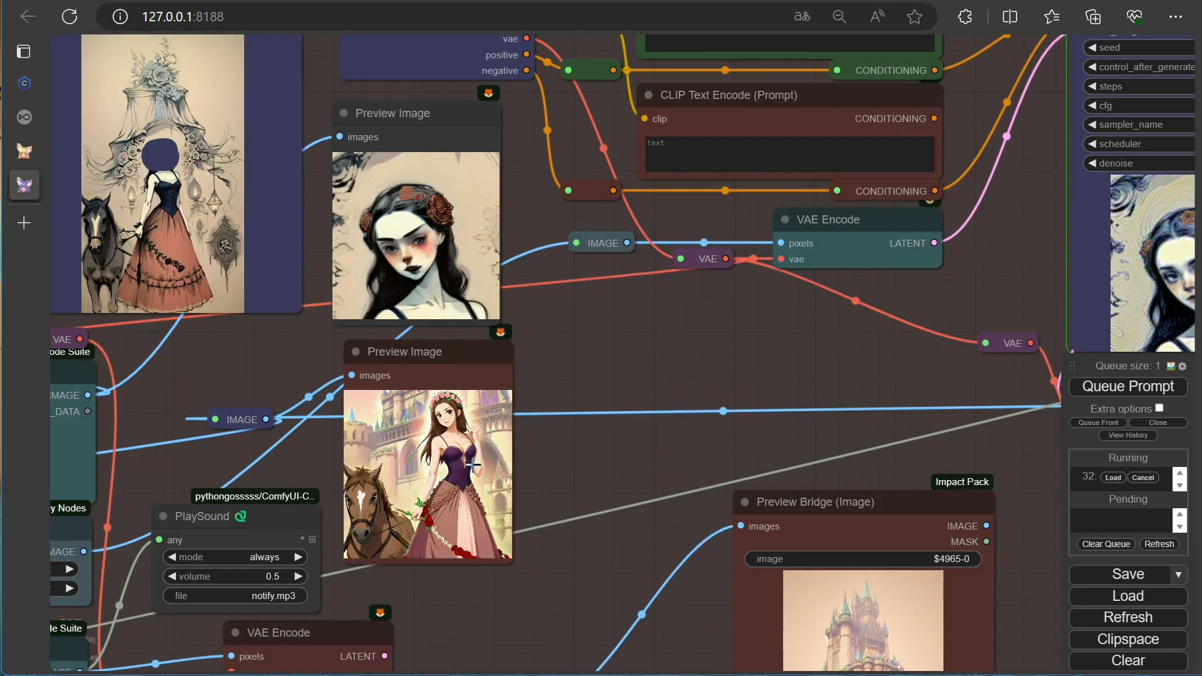
scroll(625, 553, down, 1)
scroll(571, 472, up, 3)
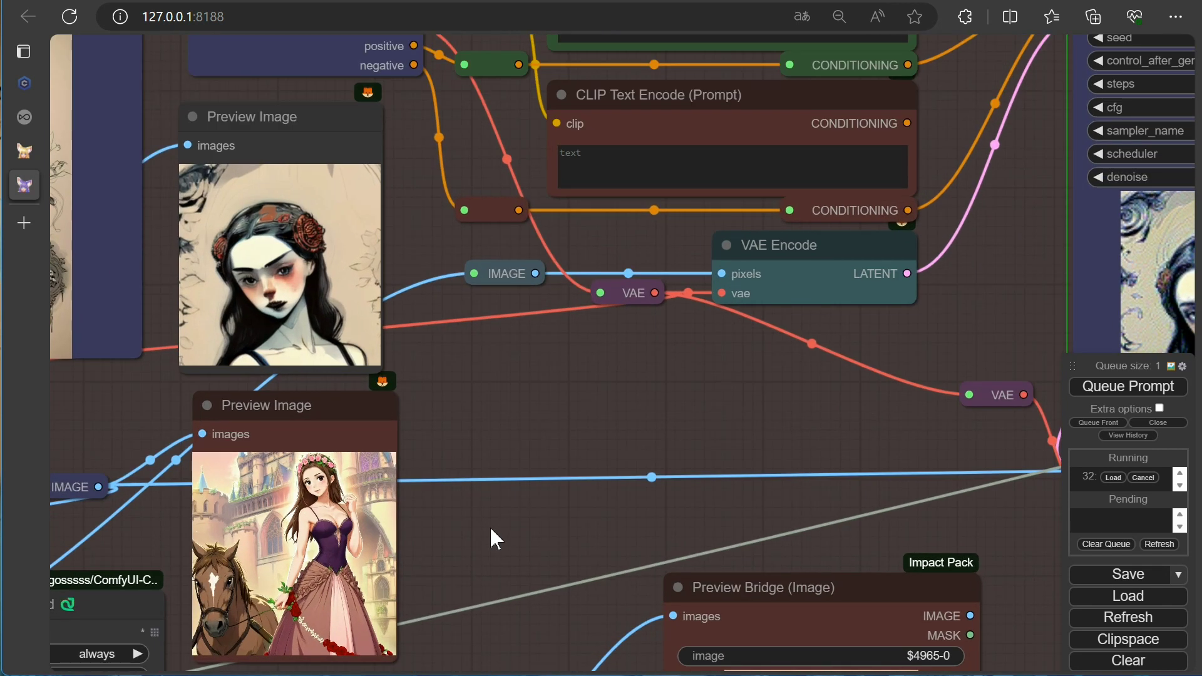
scroll(329, 570, up, 6)
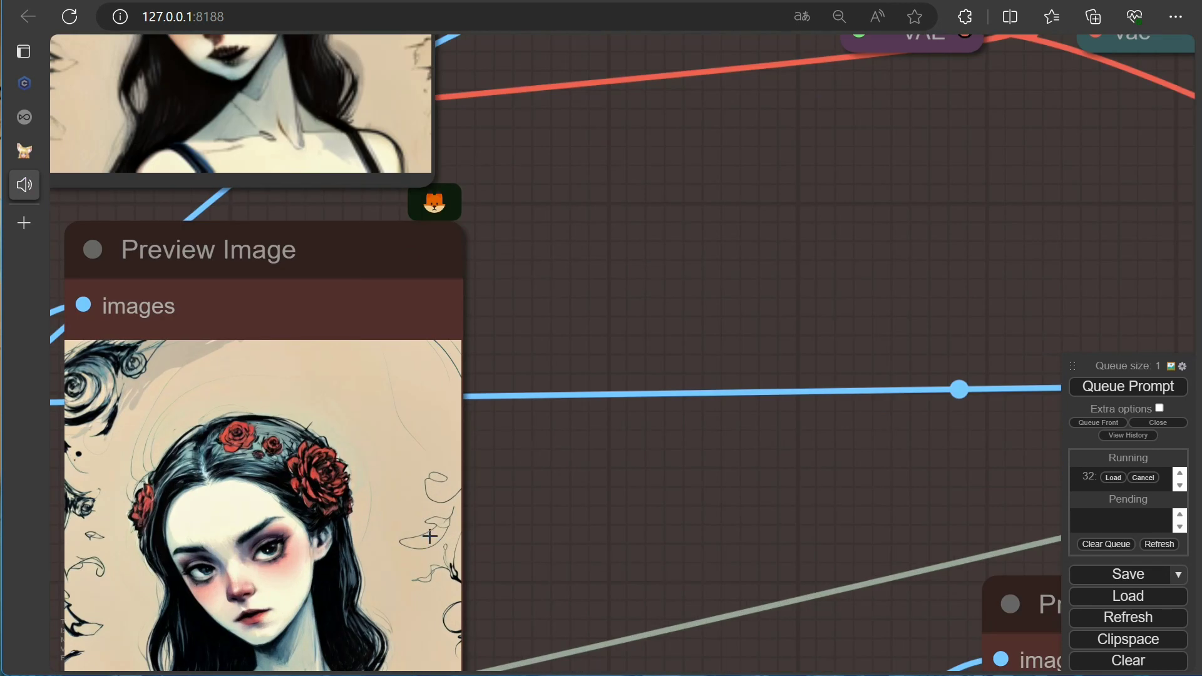
- Inspect the final image with the reworked face in the Finish Output Settings preview
scroll(663, 590, down, 20)
drag(349, 255, 557, 254)
scroll(338, 297, up, 10)
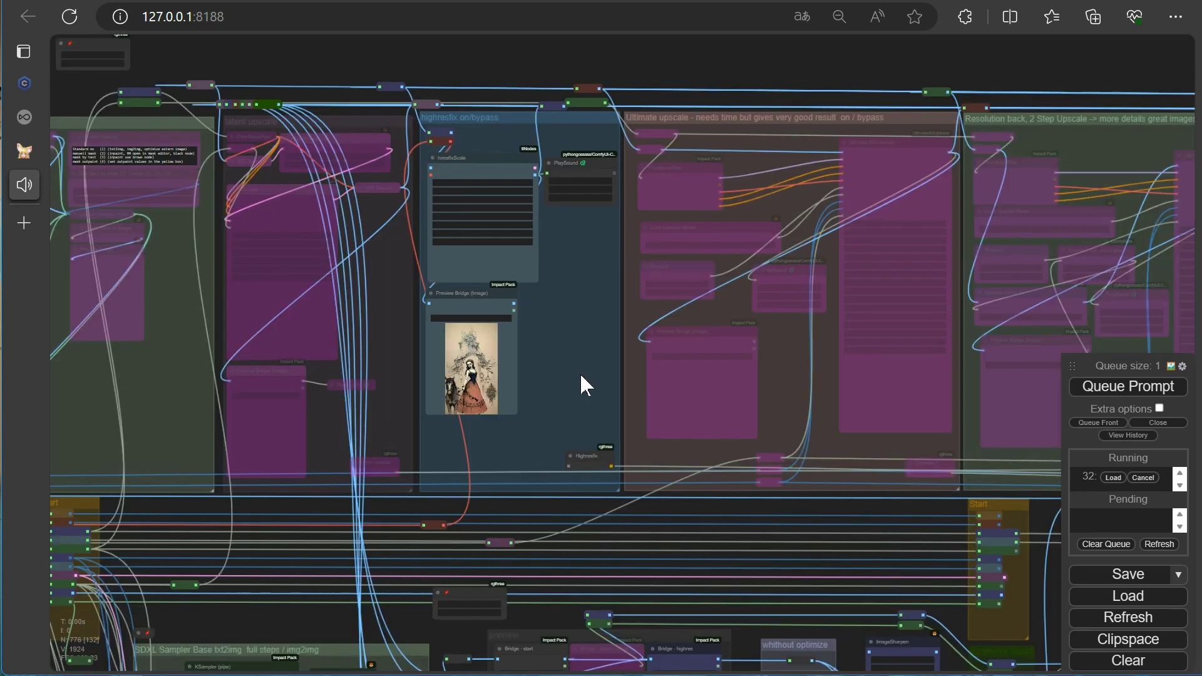
scroll(584, 384, down, 4)
scroll(987, 370, up, 10)
click(859, 75)
drag(188, 313, 682, 518)
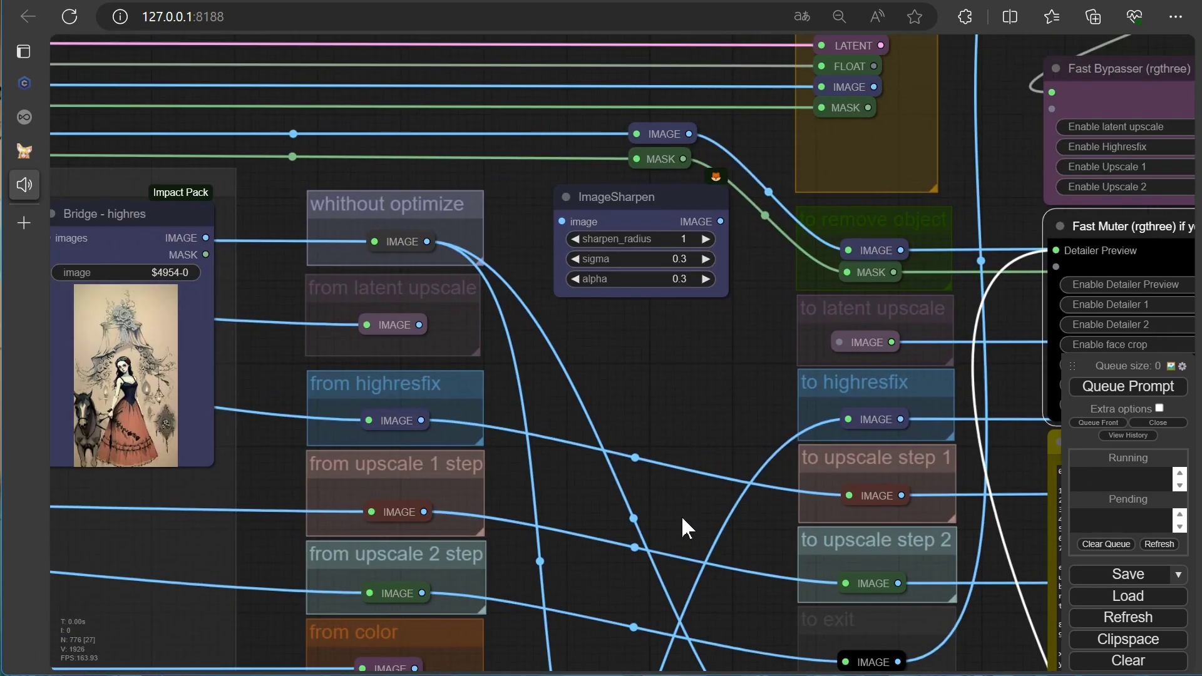
scroll(476, 263, down, 10)
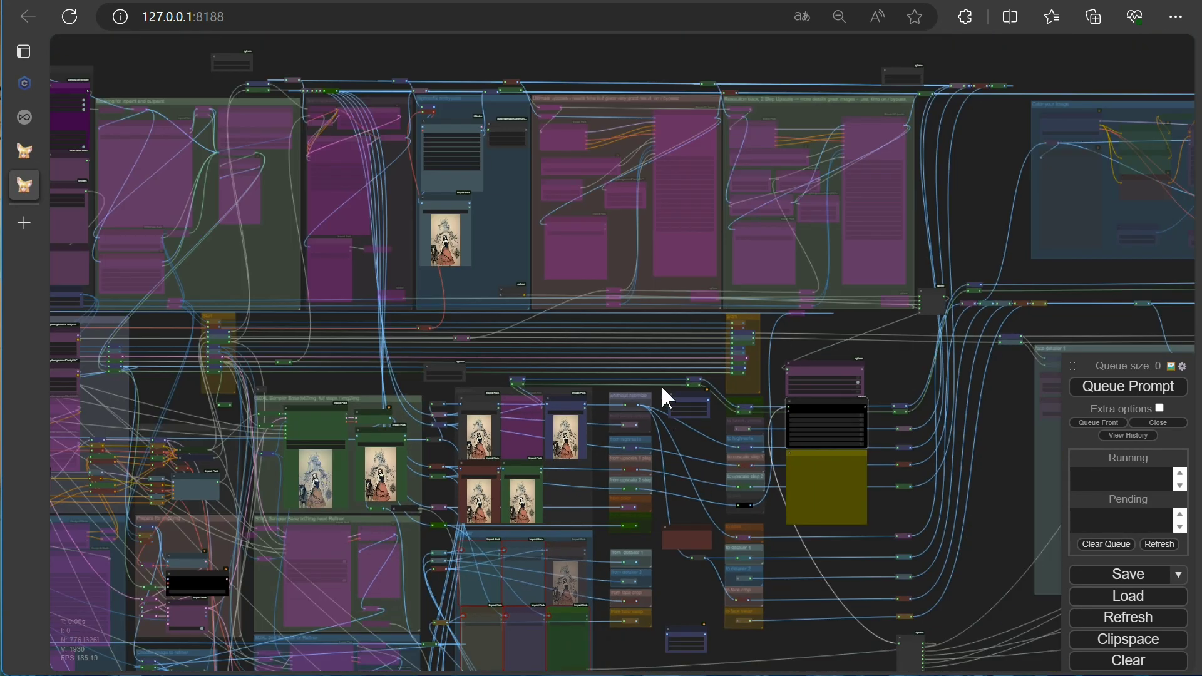
scroll(729, 504, down, 2)
scroll(451, 501, up, 15)
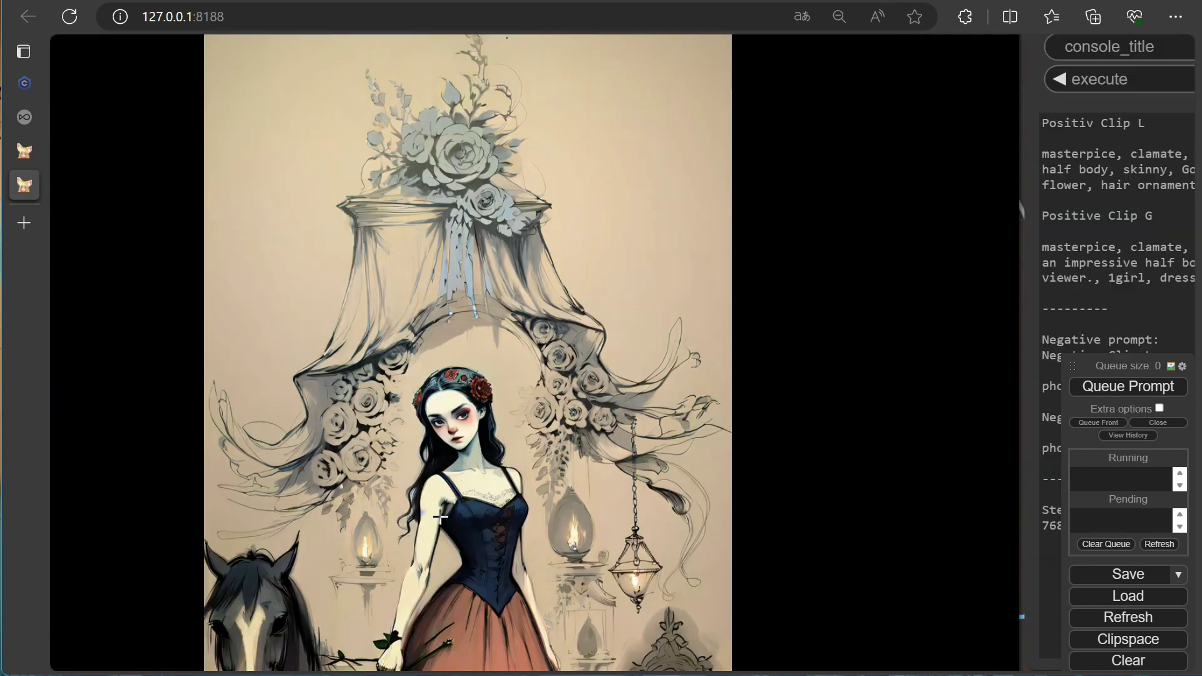
scroll(455, 508, down, 5)
scroll(455, 508, down, 5)
scroll(663, 254, up, 5)
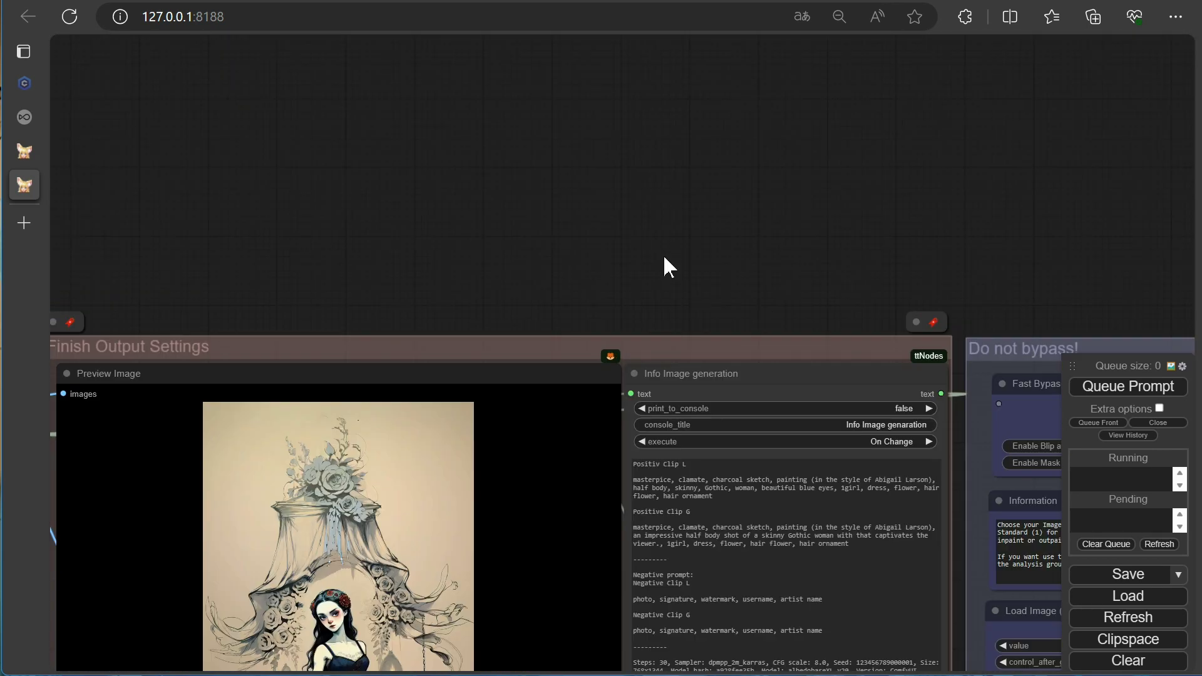
- Change the Prompt Styler Artist style to Skottie Young and queue a new generation
drag(970, 626, 504, 231)
scroll(724, 596, up, 4)
drag(787, 640, 345, 171)
scroll(354, 464, down, 14)
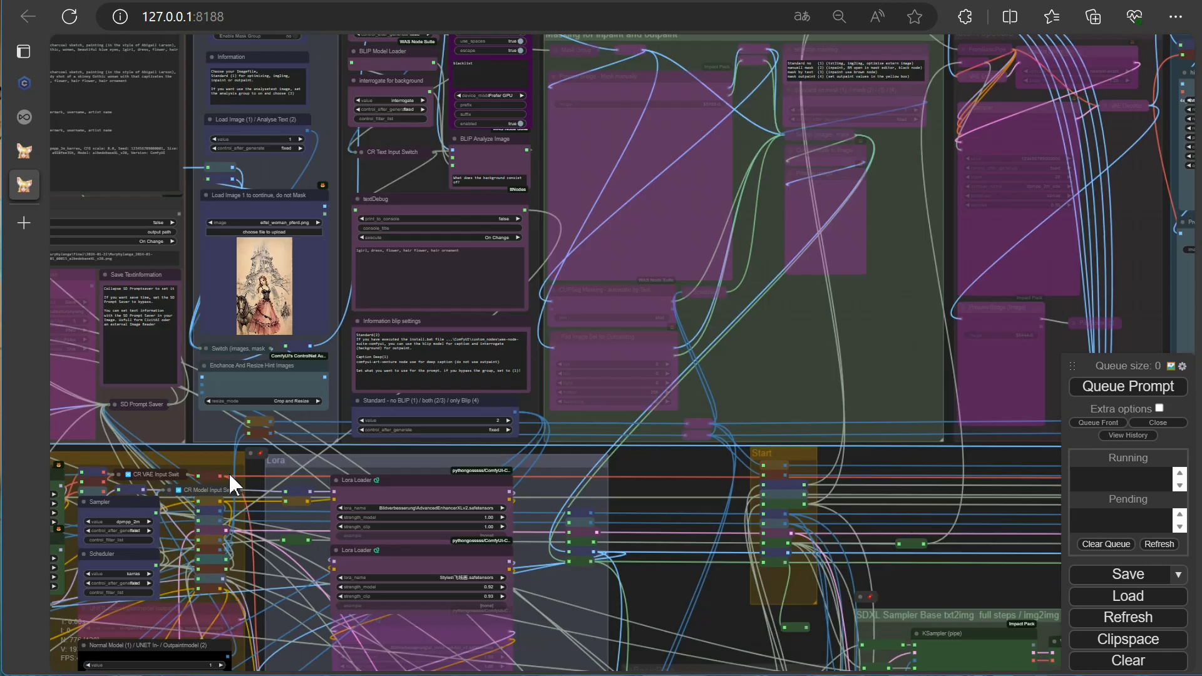
drag(219, 473, 967, 469)
scroll(319, 647, up, 15)
drag(319, 648, 203, 419)
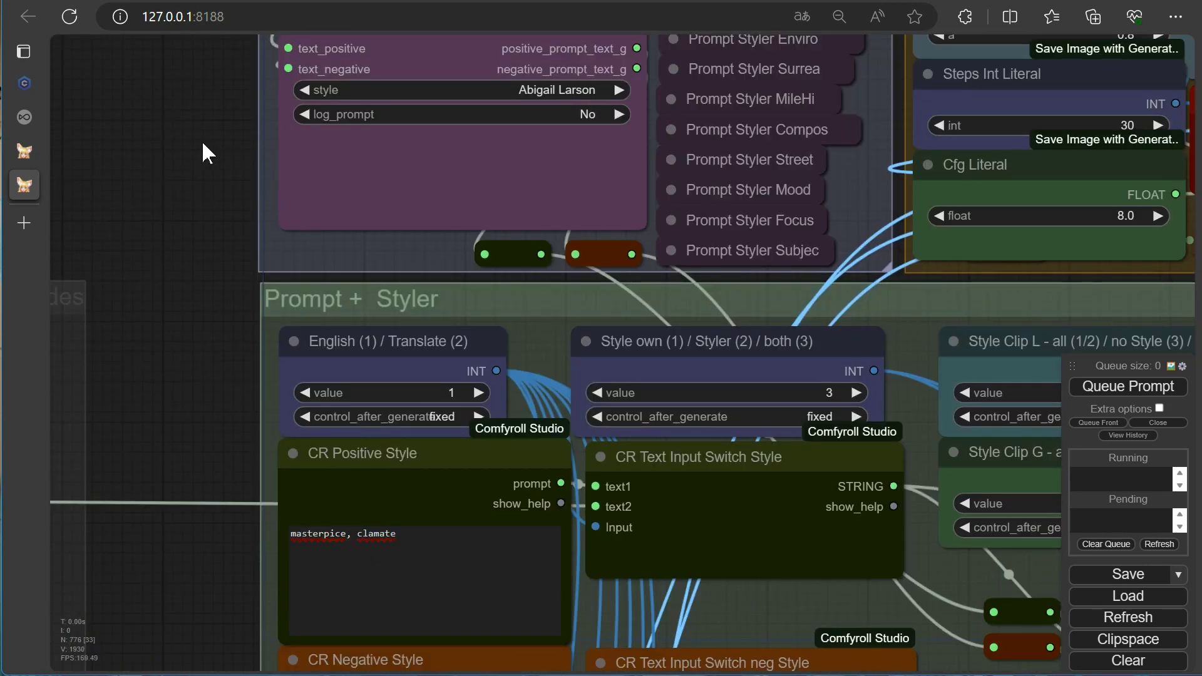
drag(203, 154, 195, 350)
click(504, 285)
text(sc)
key(BackSpace)
text(k)
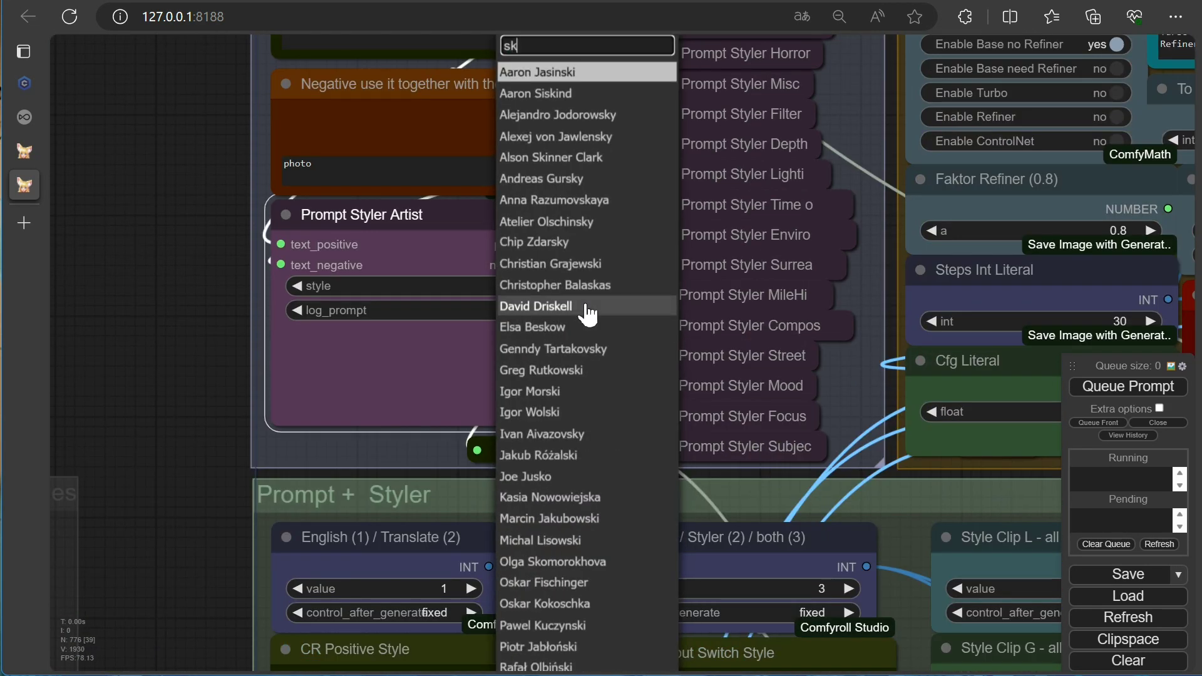
text(ott)
key(Return)
scroll(230, 444, down, 4)
key(ctrl+Return)
scroll(657, 460, down, 5)
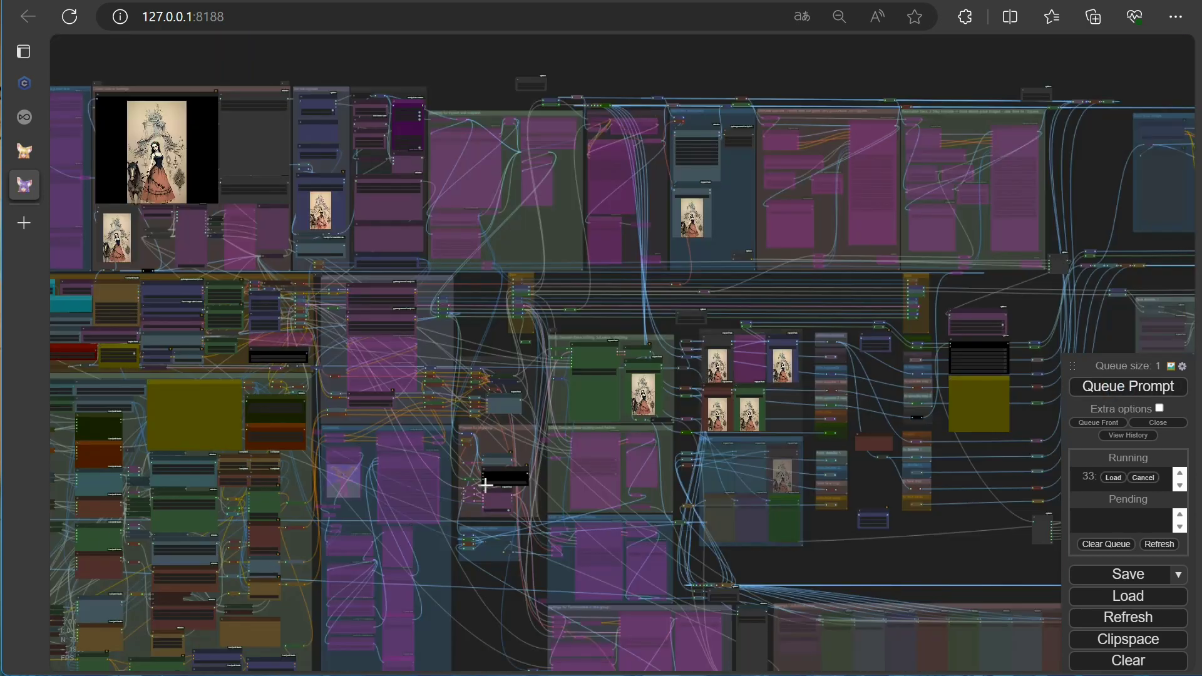
- Bypass the second Lora Loader in the Lora group
scroll(478, 180, up, 3)
scroll(491, 566, up, 5)
click(486, 604)
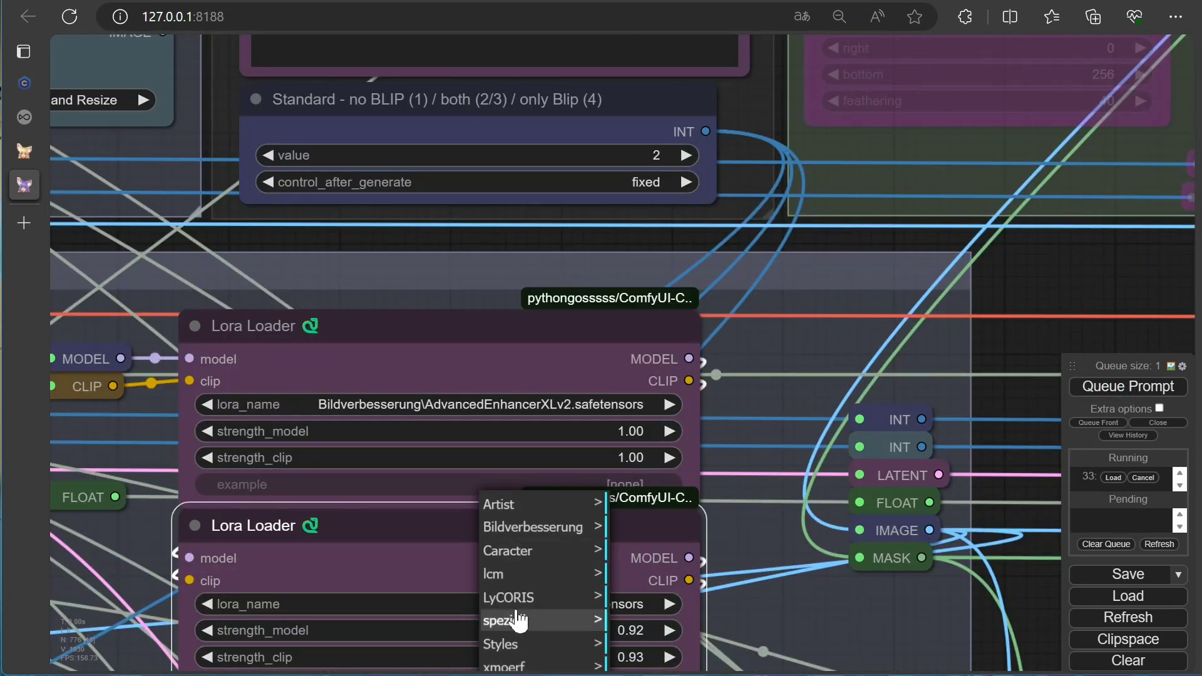
right_click(418, 532)
click(463, 405)
- Compare the Skottie Young image forming in the base KSampler with the previous Preview Bridge image and inspect the result up close
scroll(275, 289, down, 3)
scroll(720, 551, up, 5)
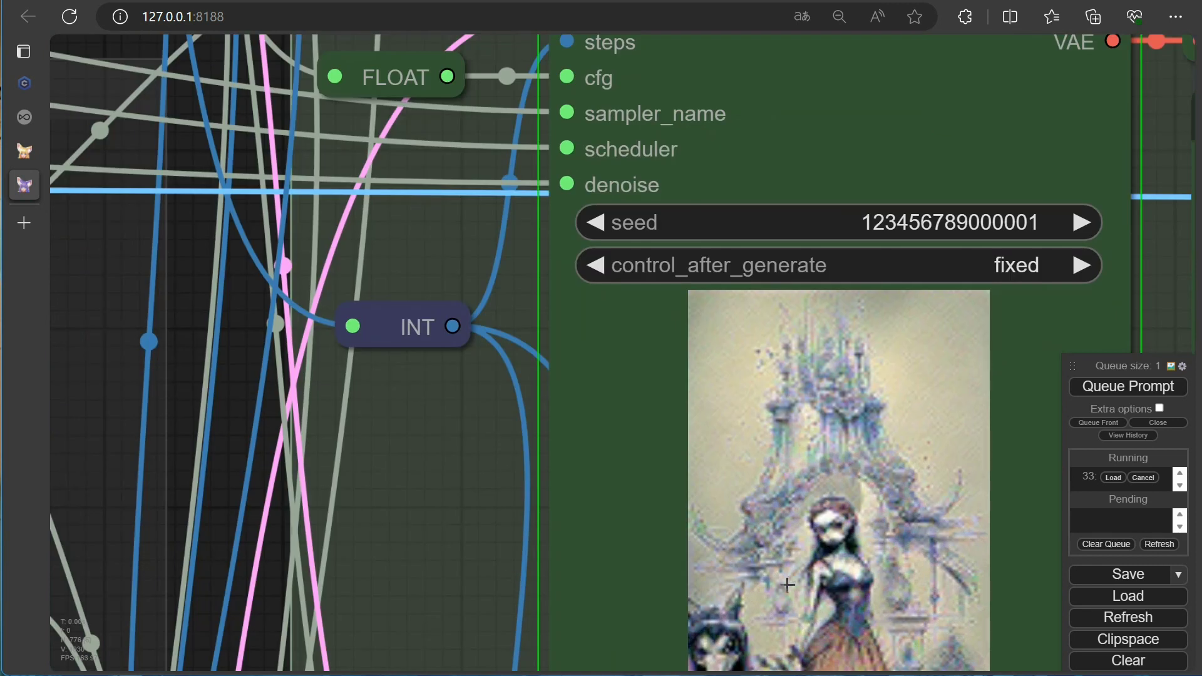
scroll(622, 482, down, 2)
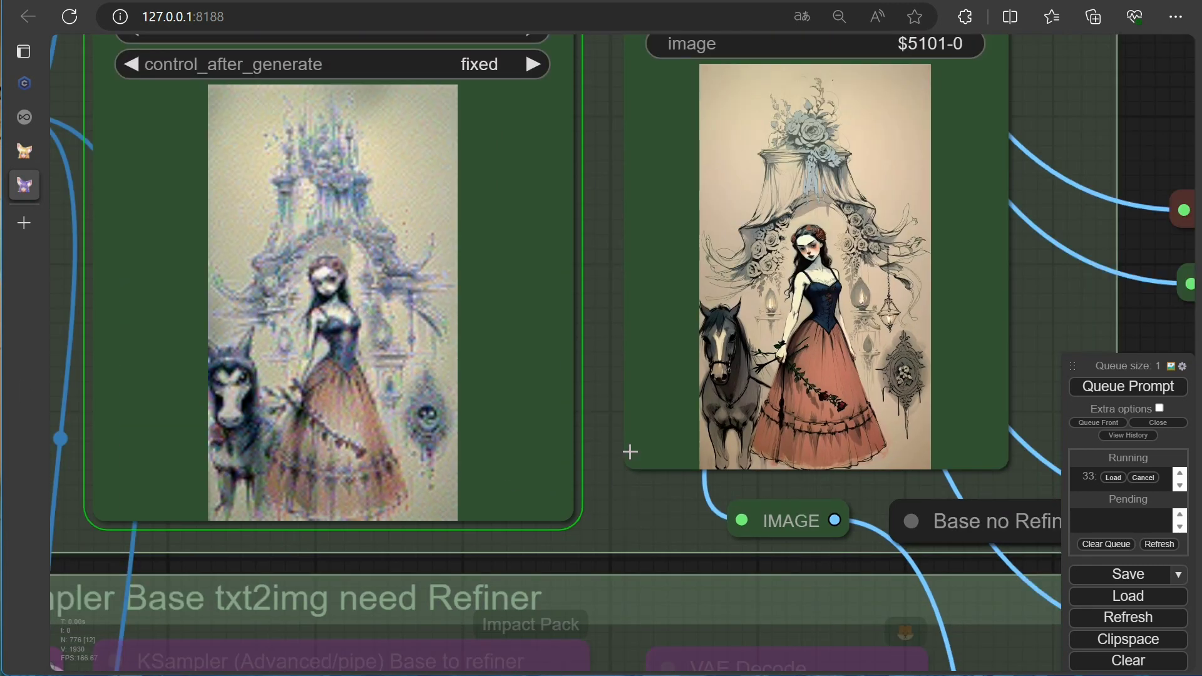
scroll(682, 453, down, 1)
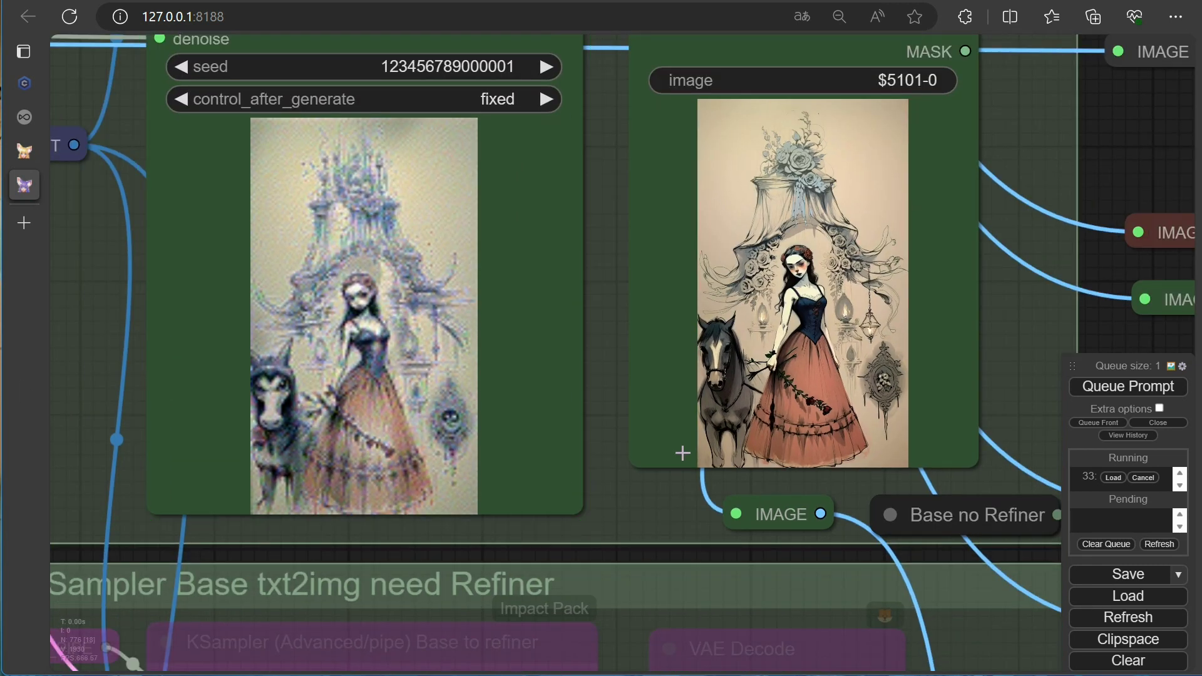
scroll(682, 452, up, 10)
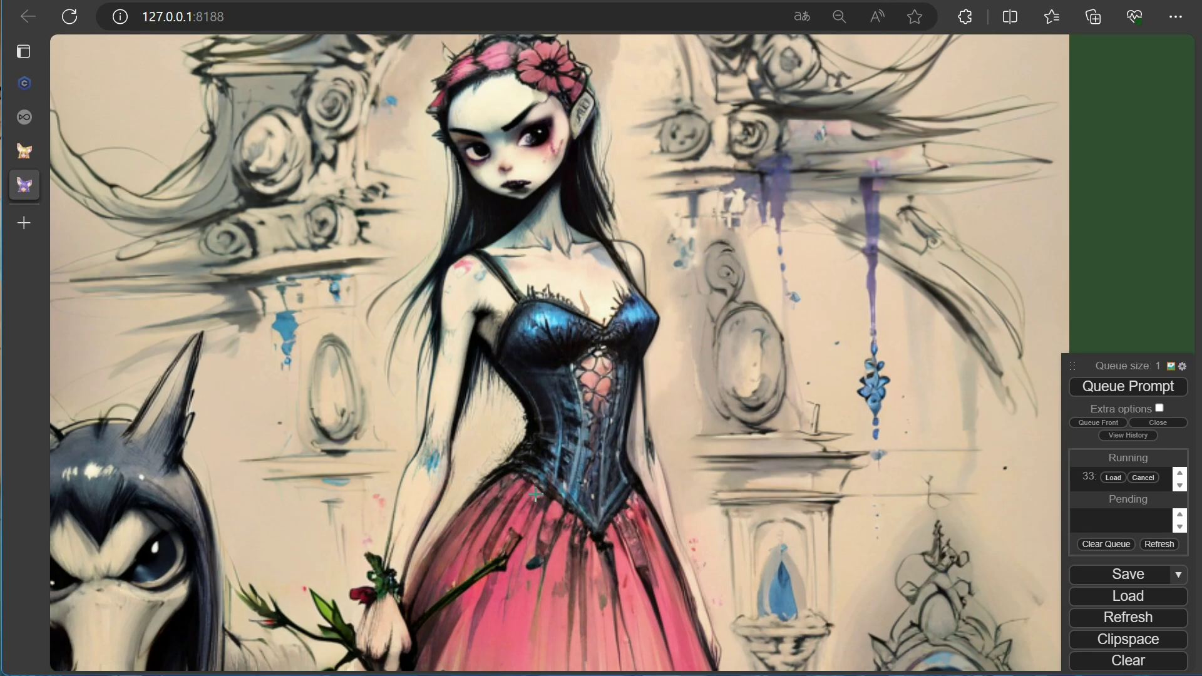
scroll(535, 494, down, 10)
- Reactivate the second Lora Loader and load the speziell\ral-porcelain-sdxl.safetensors LoRA in it
scroll(375, 367, up, 5)
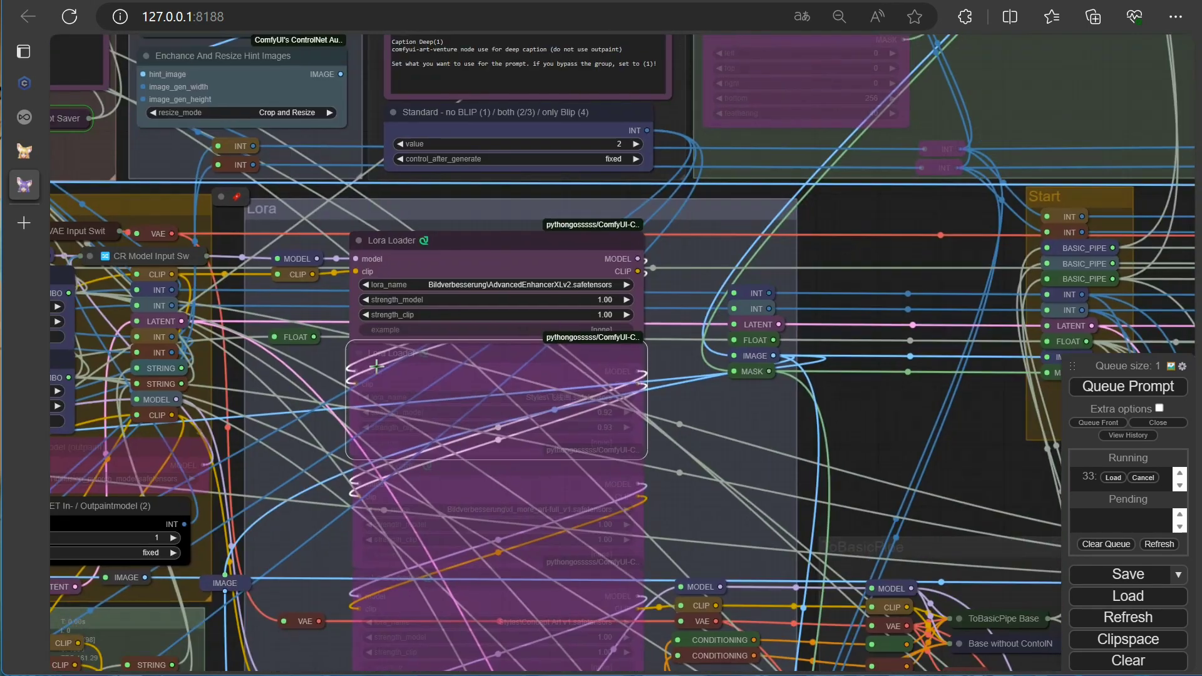
scroll(388, 367, up, 10)
right_click(448, 373)
click(491, 378)
click(570, 453)
mouse_move(753, 423)
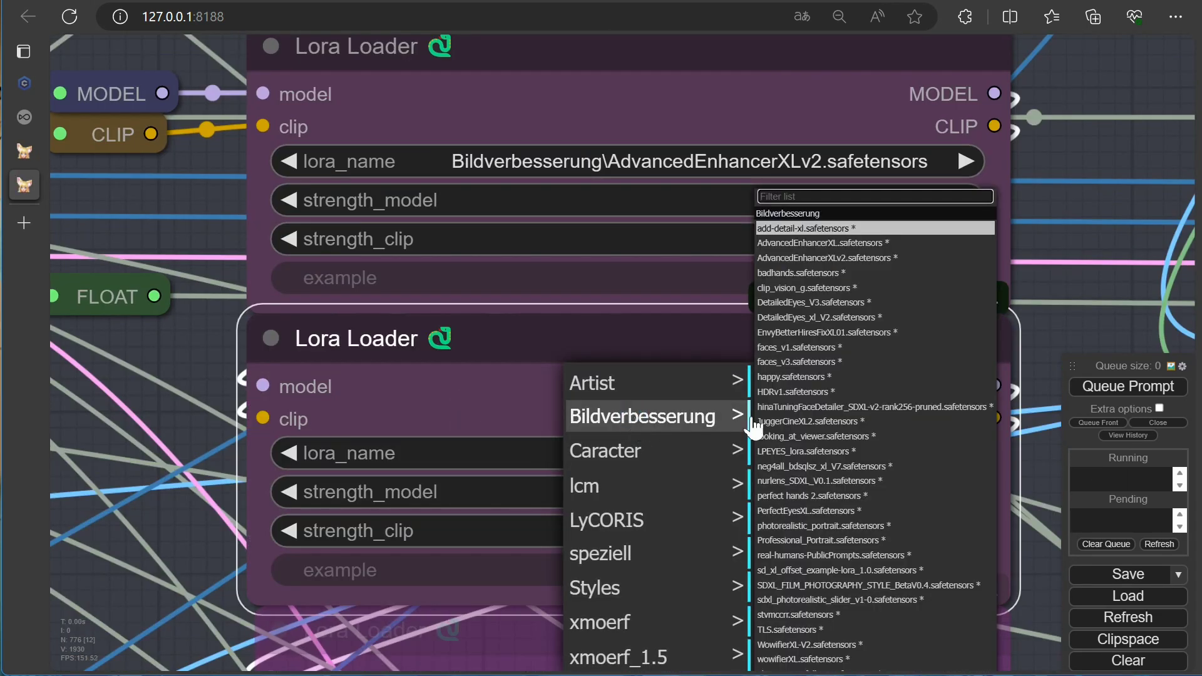
mouse_move(784, 383)
click(671, 462)
mouse_move(645, 554)
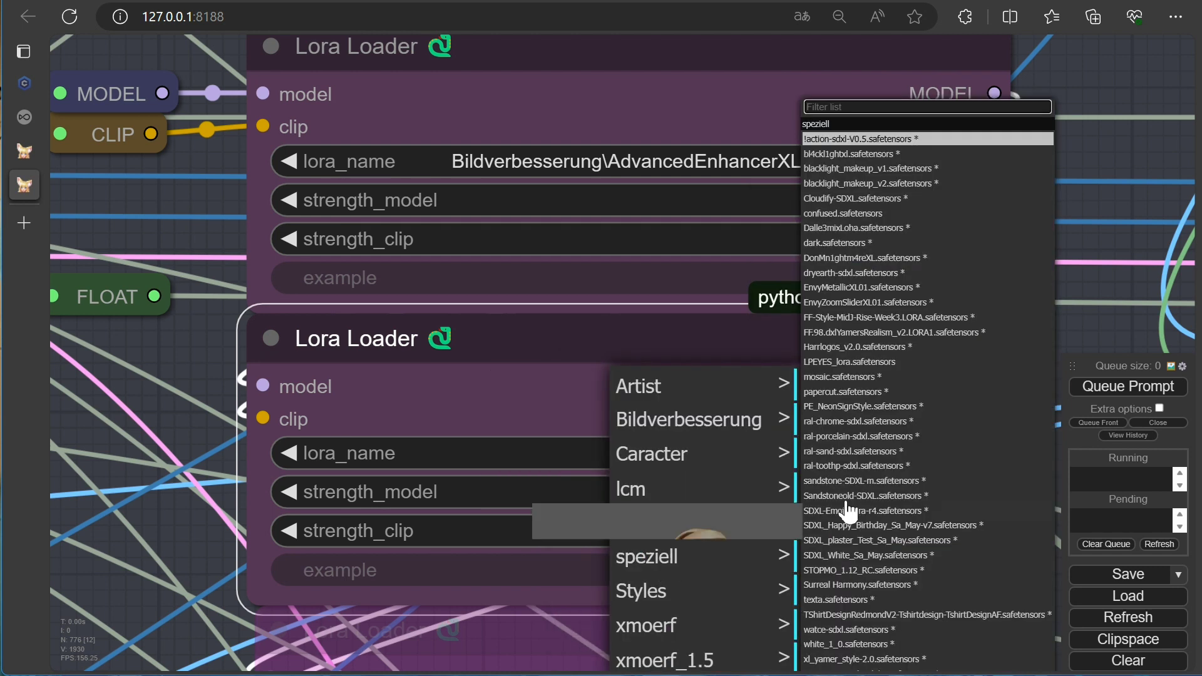
click(831, 440)
scroll(732, 440, down, 2)
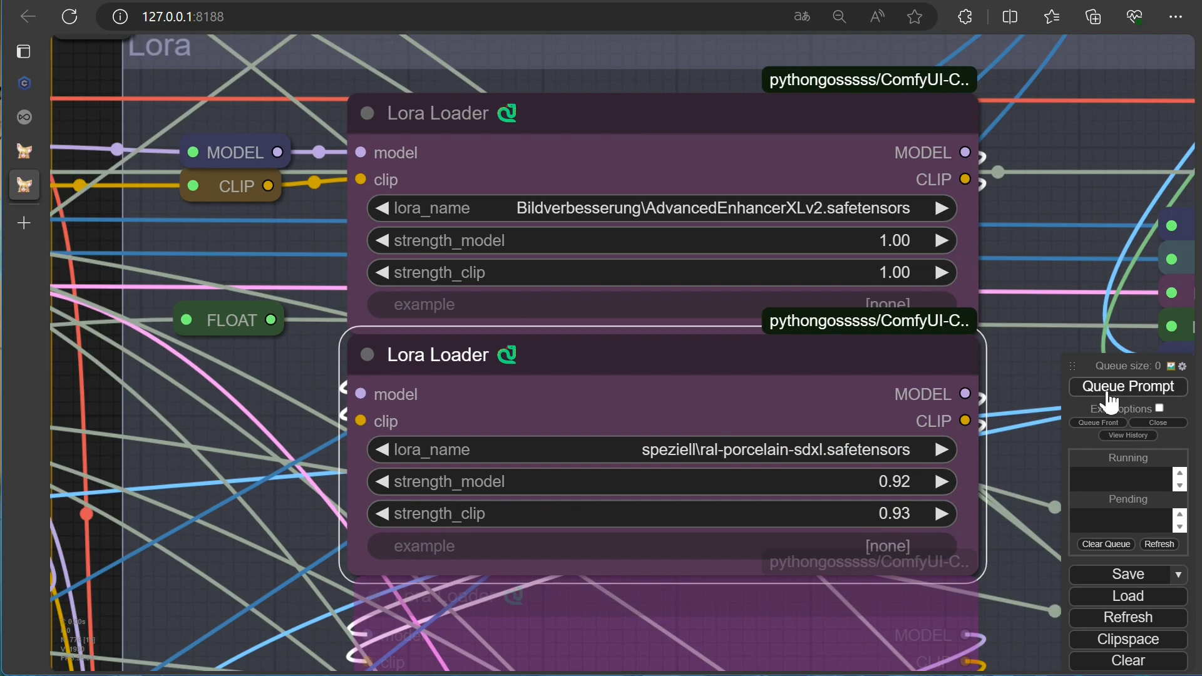
- Queue a generation with the porcelain LoRA and compare the image forming in the base KSampler with the previous one
click(1106, 392)
scroll(1050, 445, down, 9)
drag(1050, 444, 5, 367)
scroll(347, 474, up, 4)
drag(347, 474, 145, 307)
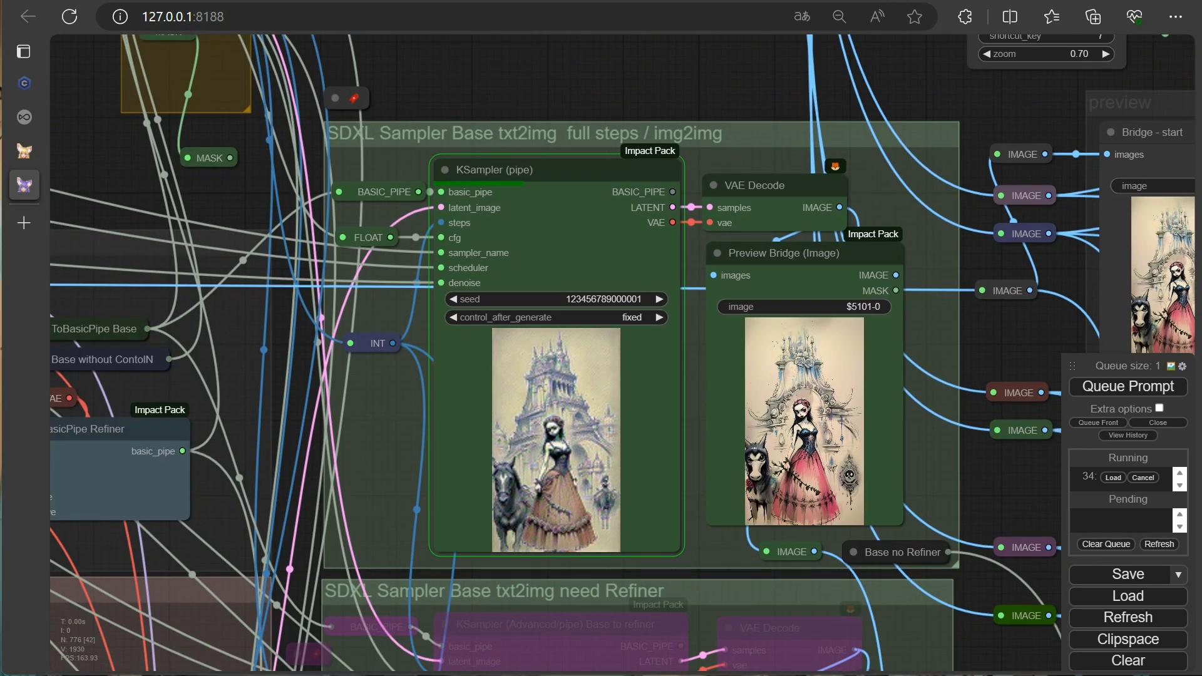
scroll(468, 441, up, 5)
drag(467, 440, 344, 421)
scroll(205, 414, down, 5)
- Copy the trigger word ral-porcelain from the porcelain LoRA's Civitai page, then return to ComfyUI and close the LoRA info
drag(84, 363, 1070, 315)
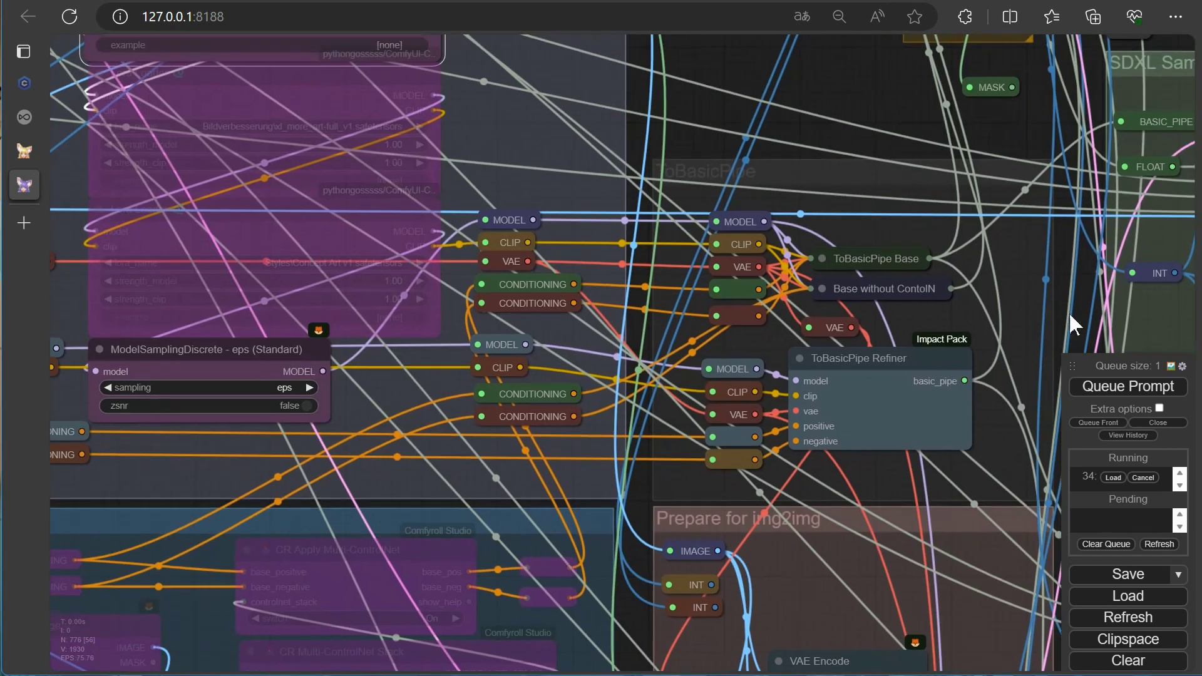
drag(451, 82, 544, 507)
scroll(545, 507, up, 5)
right_click(298, 370)
click(322, 183)
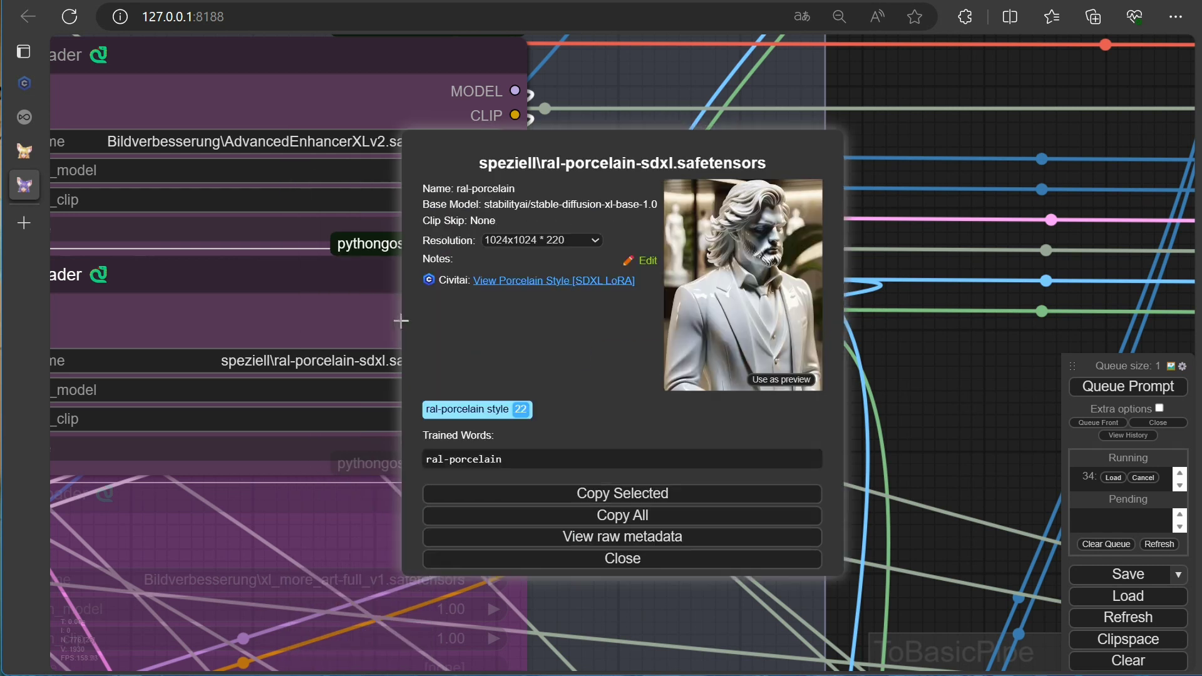
click(554, 280)
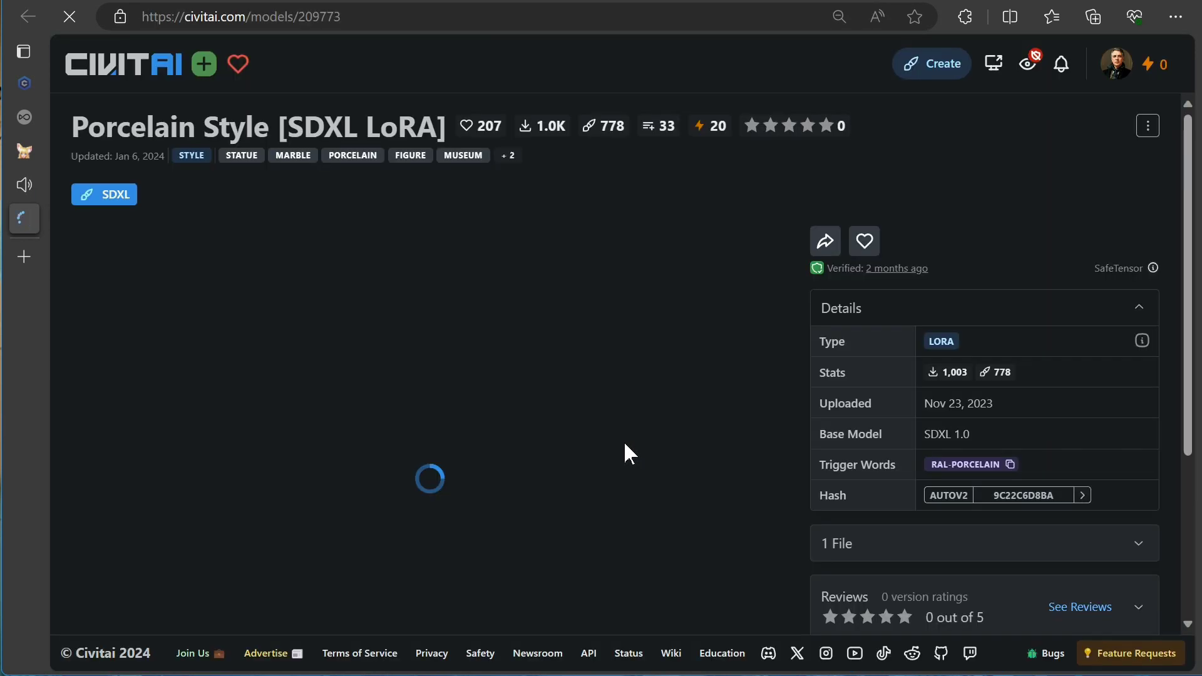
click(1001, 463)
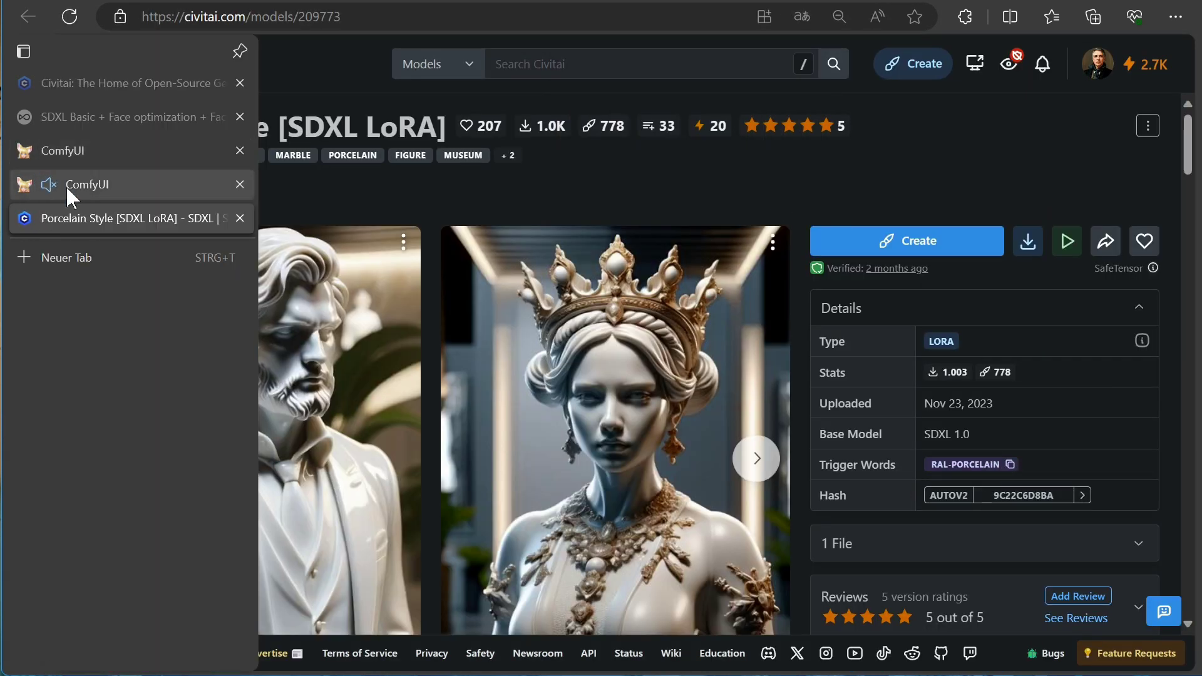
click(28, 184)
click(600, 555)
- Return to the ComfyUI workflow and replace the word clamote with ral-porcelain in the CR Positive Style prompt
scroll(600, 544, down, 5)
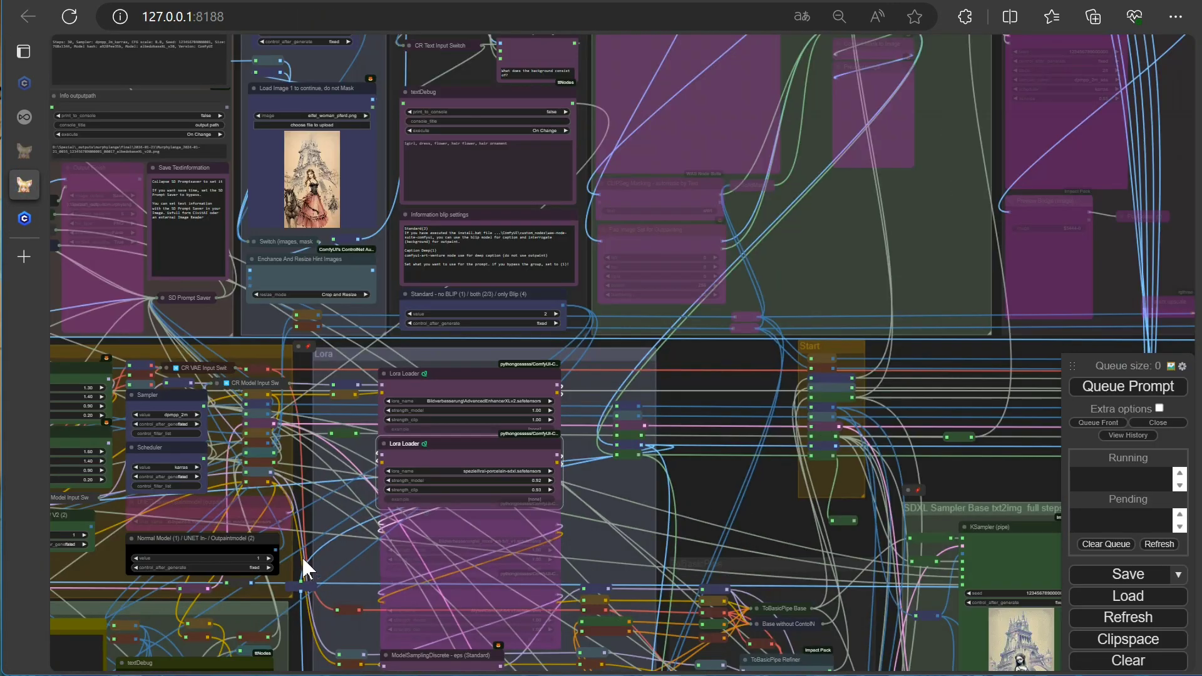
scroll(303, 563, up, 6)
scroll(167, 139, down, 5)
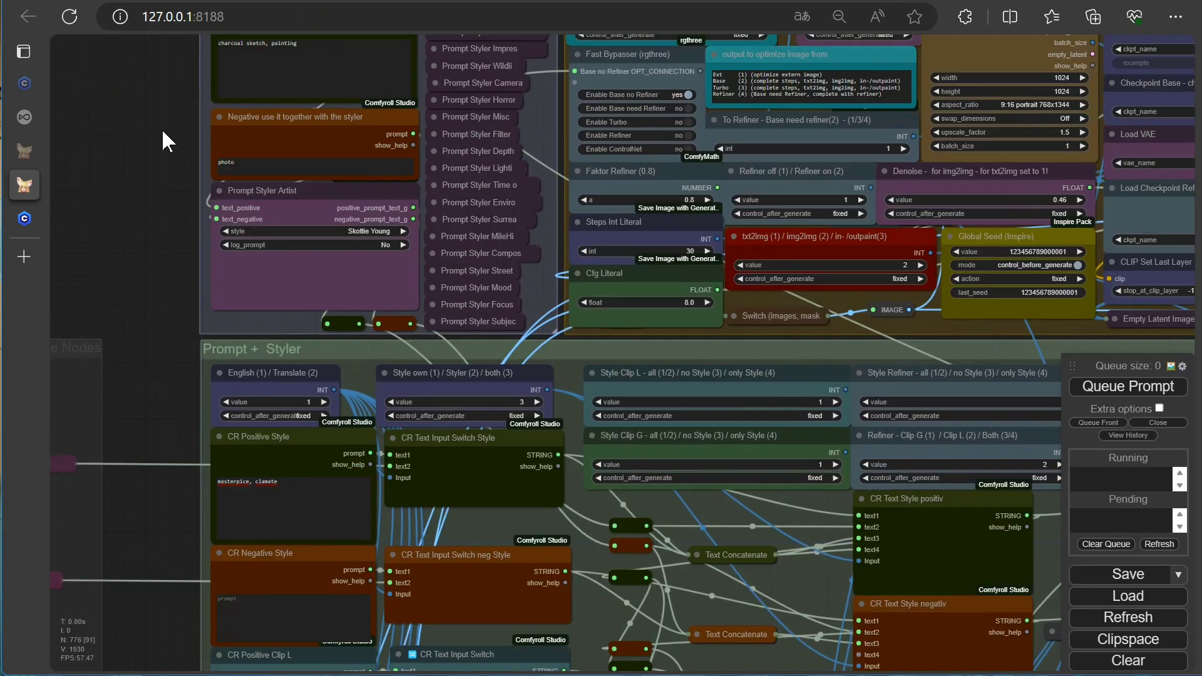
scroll(413, 438, up, 5)
double_click(432, 510)
scroll(325, 407, down, 5)
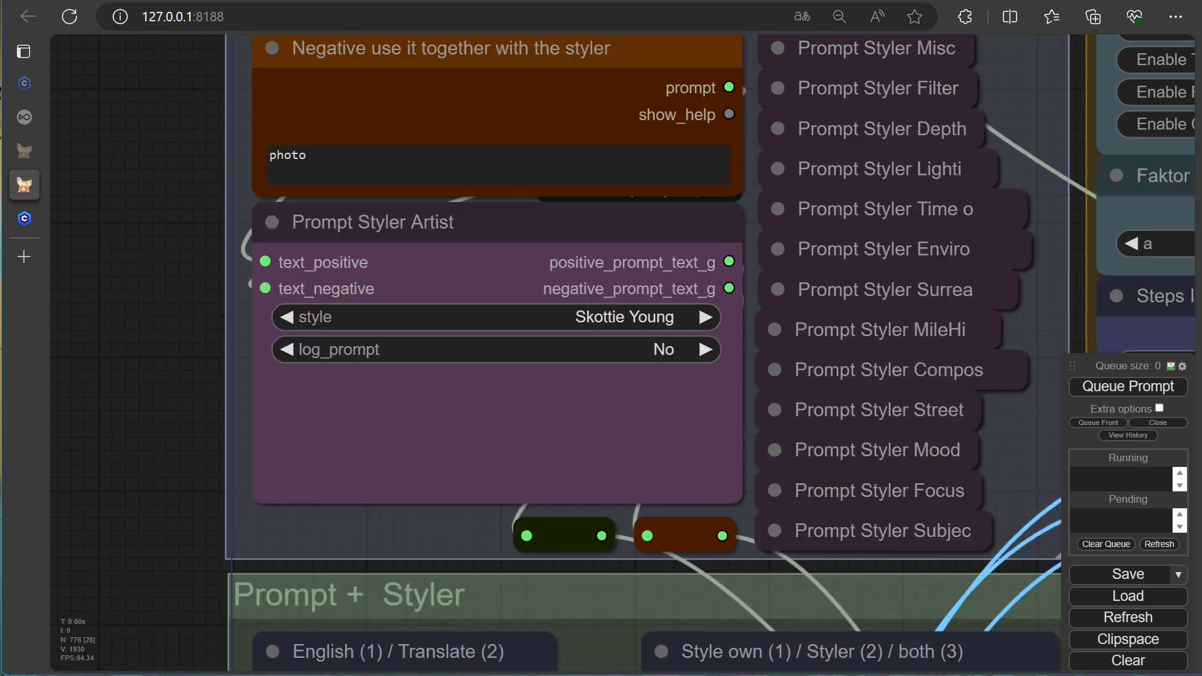
- Remove charcoal sketch from the positive prompt used together with the styler, leaving only painting
scroll(438, 376, up, 5)
drag(403, 317, 332, 296)
key(BackSpace)
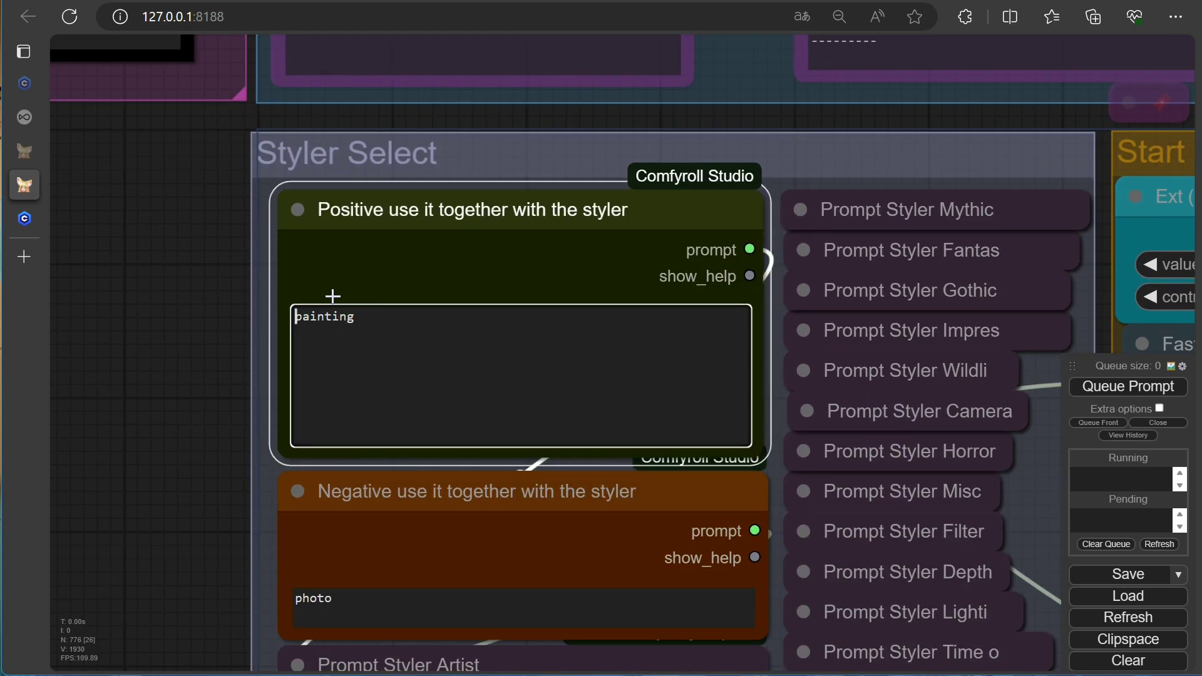
- Queue a generation with the ral-porcelain trigger word and compare the image forming in the base KSampler with the Preview Bridge image
click(1116, 387)
scroll(163, 410, down, 5)
scroll(164, 410, up, 5)
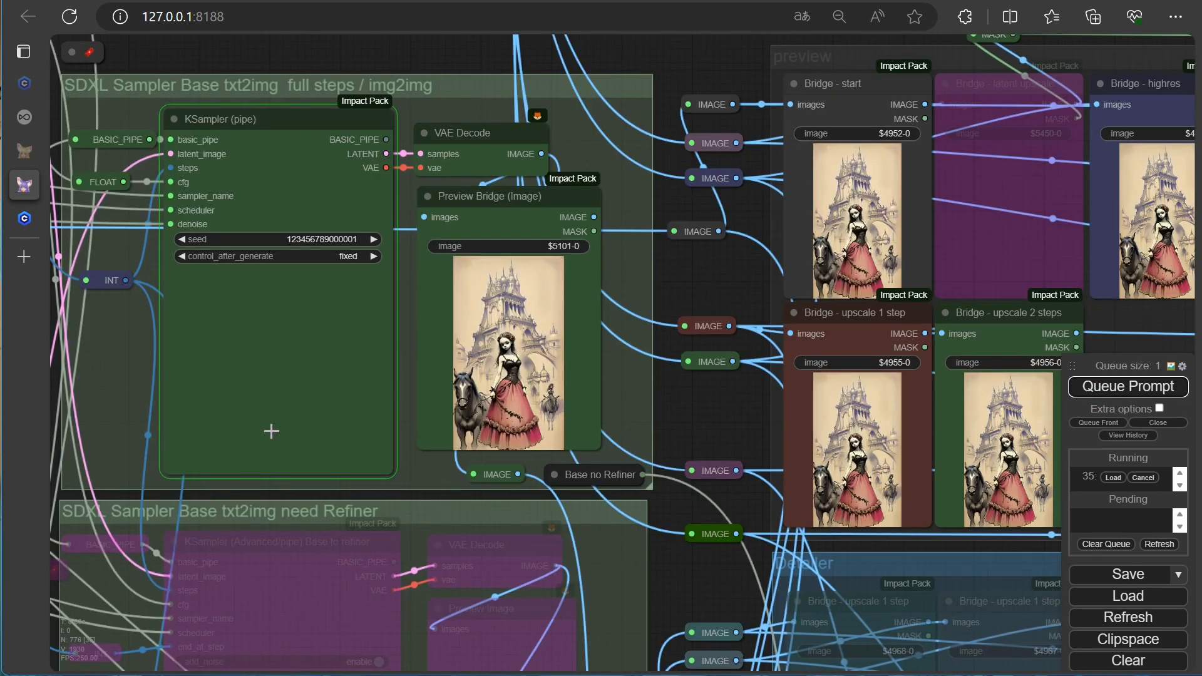
scroll(271, 430, up, 8)
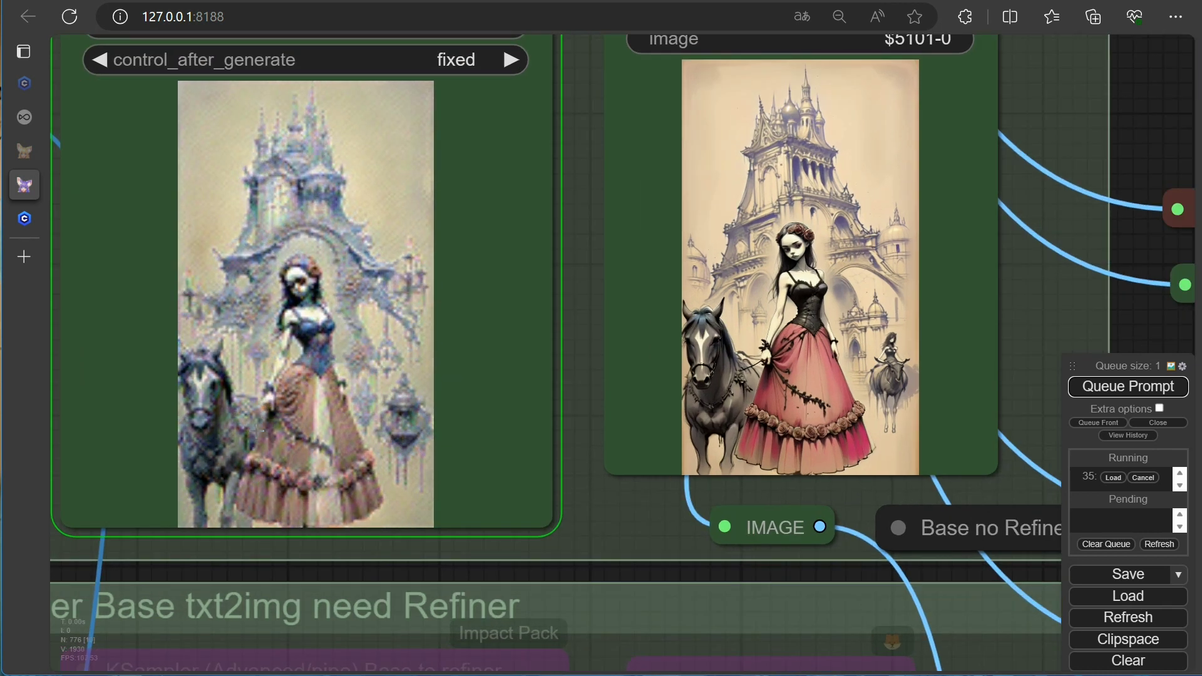
scroll(291, 408, up, 2)
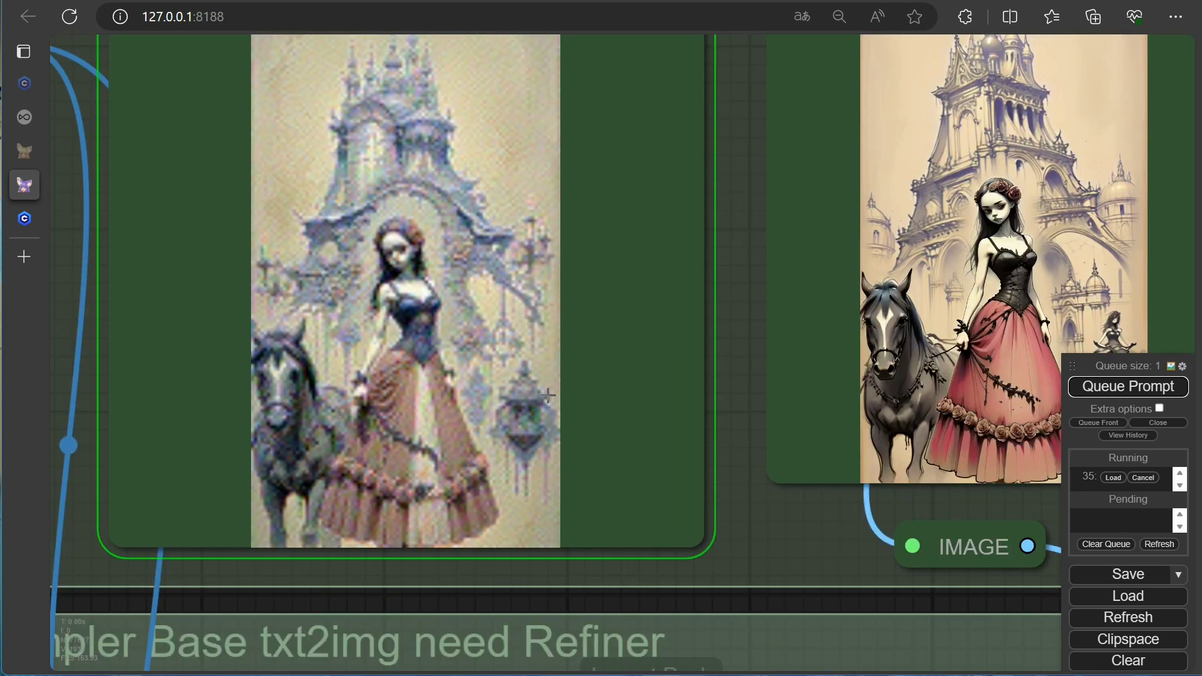
- Set the img2img denoise value in the start settings to 0.65
key(3)
scroll(527, 271, down, 10)
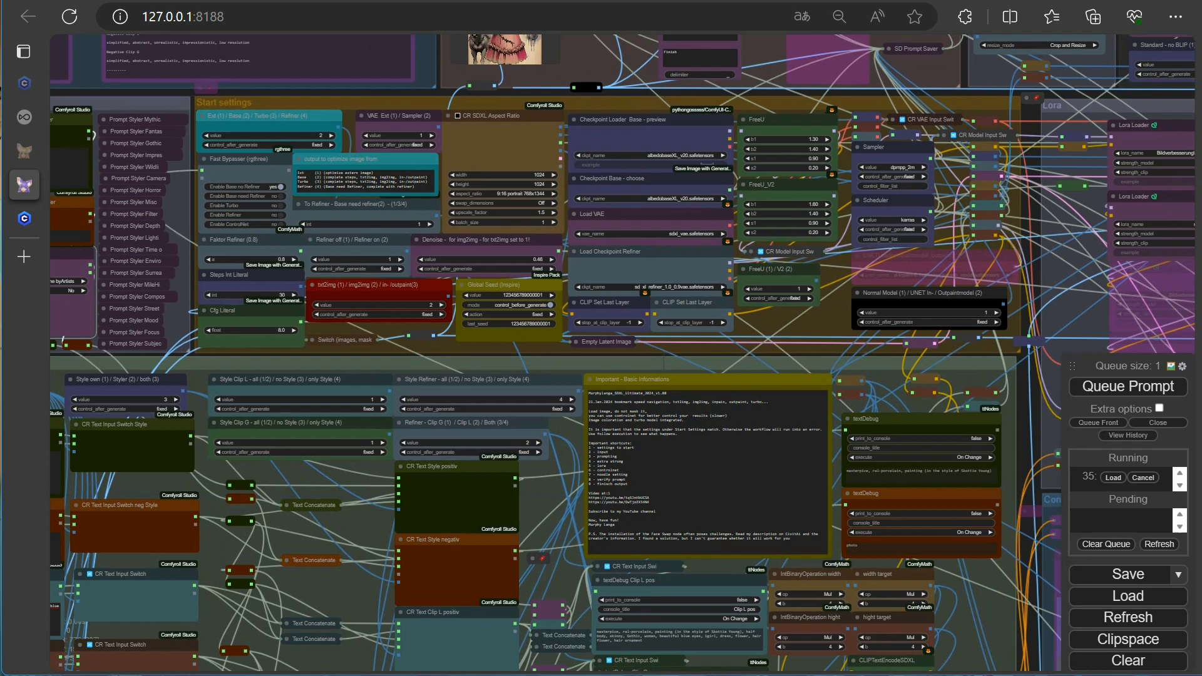
scroll(431, 174, up, 15)
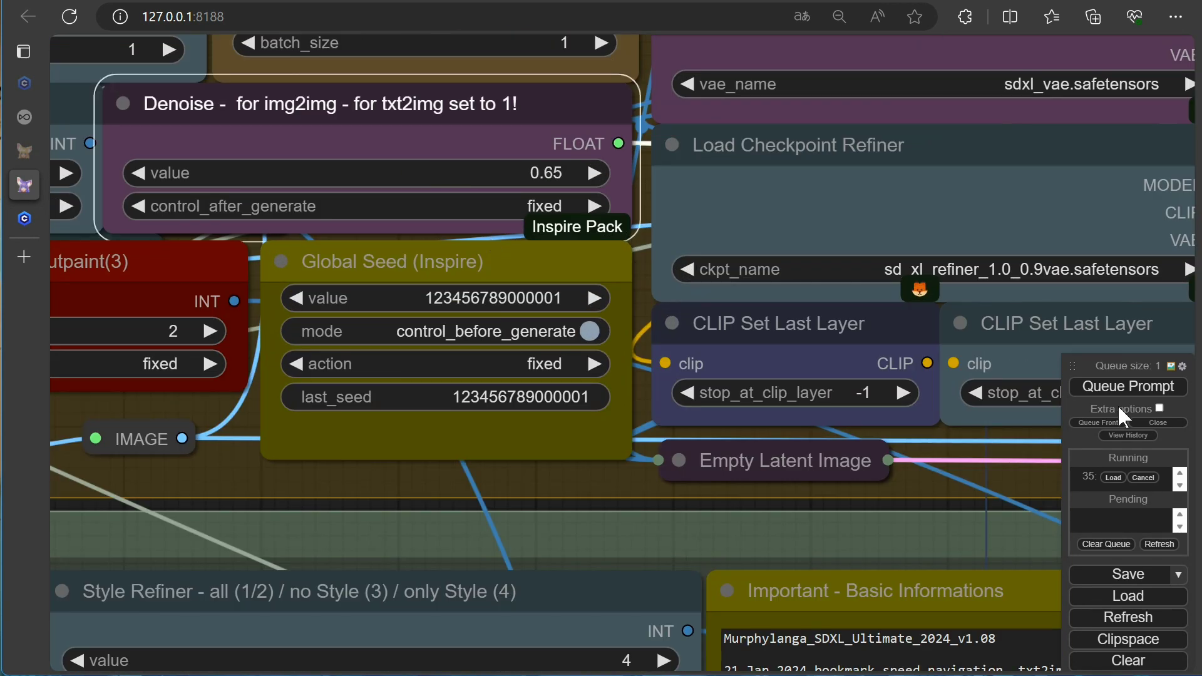
- Inspect the finished image of the ral-porcelain run up close
scroll(564, 313, down, 8)
scroll(476, 341, up, 15)
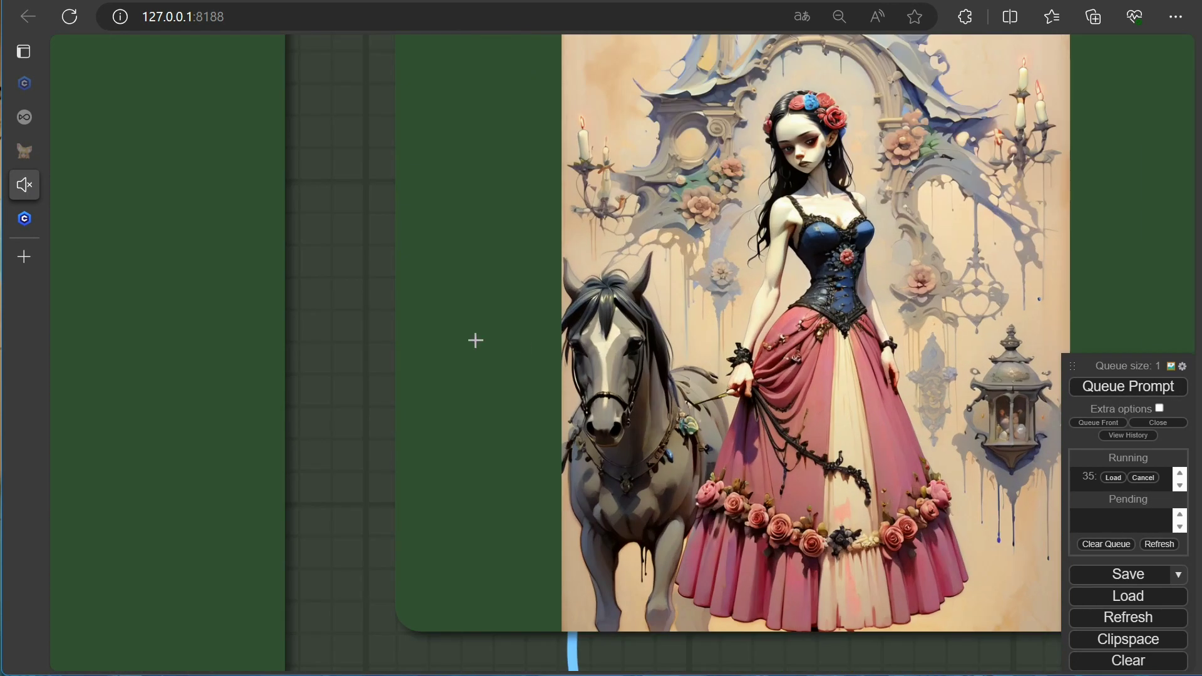
scroll(412, 398, down, 10)
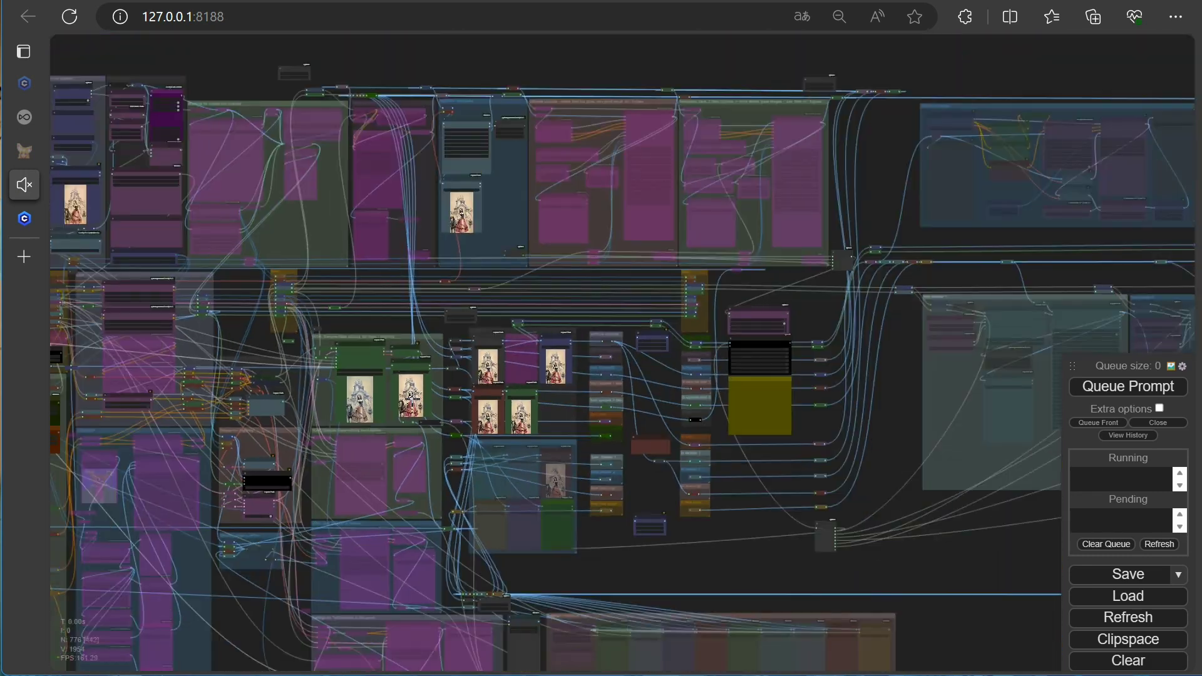
- Queue a generation with the new denoise value and compare the image forming in the base KSampler with the previous result
drag(603, 99, 759, 128)
scroll(758, 129, up, 5)
scroll(648, 81, down, 5)
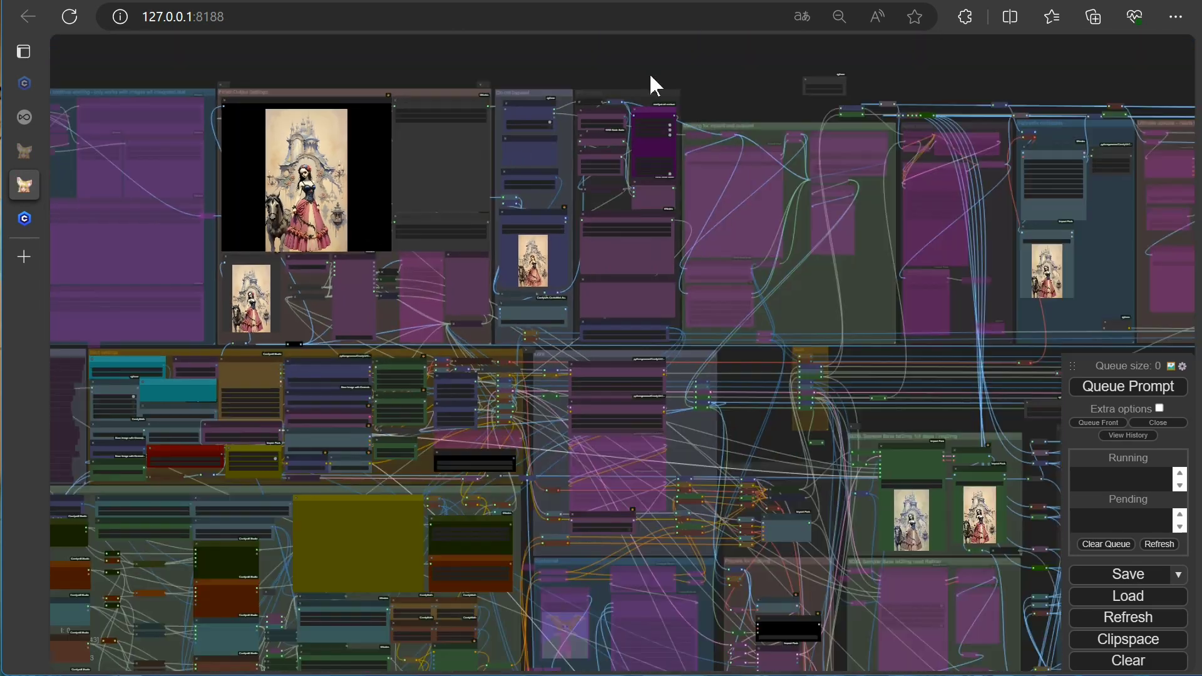
scroll(681, 382, up, 12)
scroll(681, 381, down, 15)
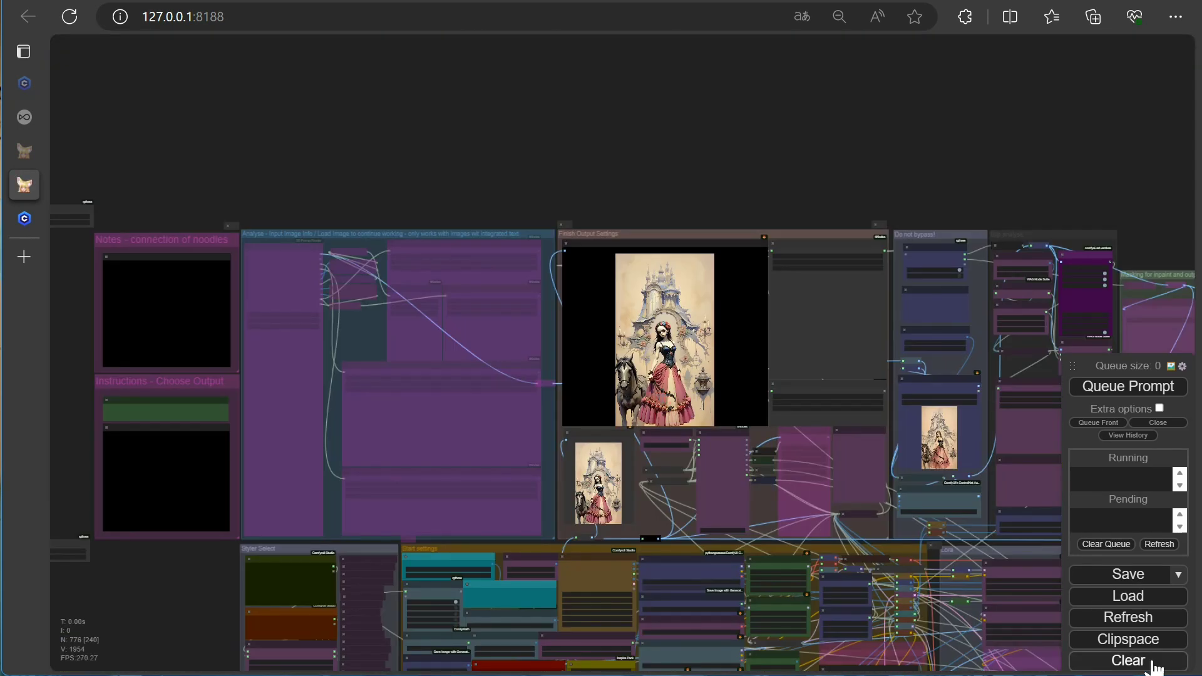
scroll(738, 536, up, 10)
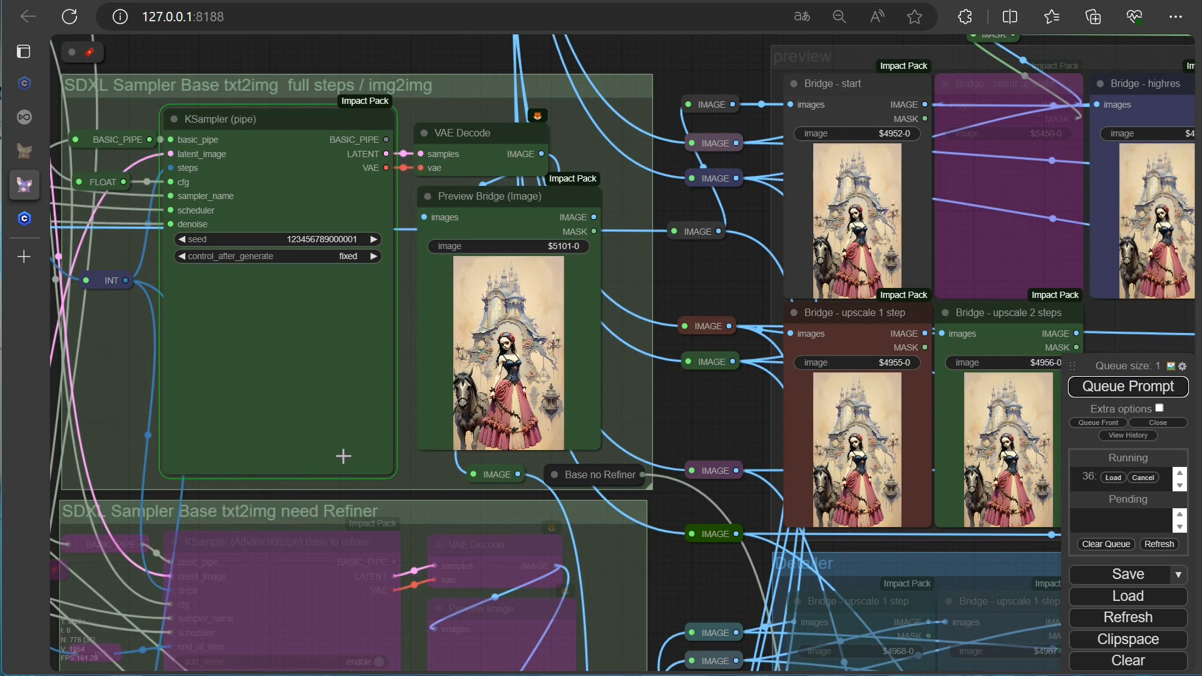
scroll(283, 433, up, 3)
scroll(283, 433, up, 2)
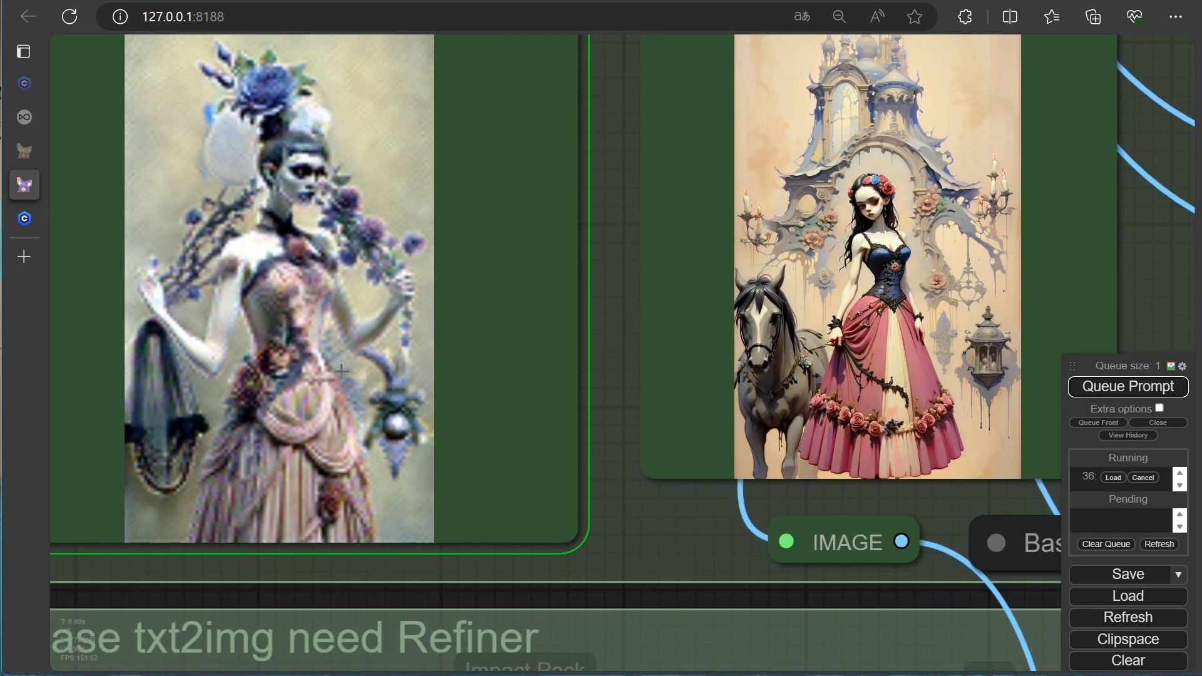
scroll(341, 370, up, 3)
scroll(437, 438, up, 2)
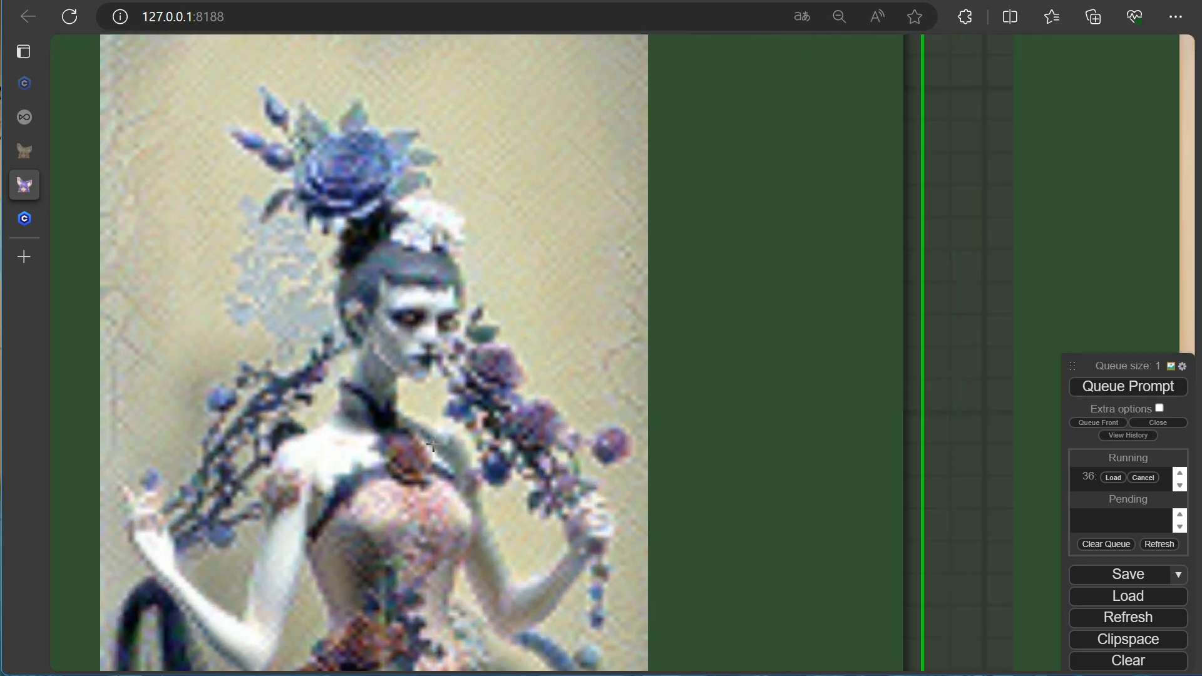
scroll(438, 439, down, 3)
- Check the denoise in the start settings and examine the finished porcelain figure's face, flowers and dress in the Preview Bridge
key(1)
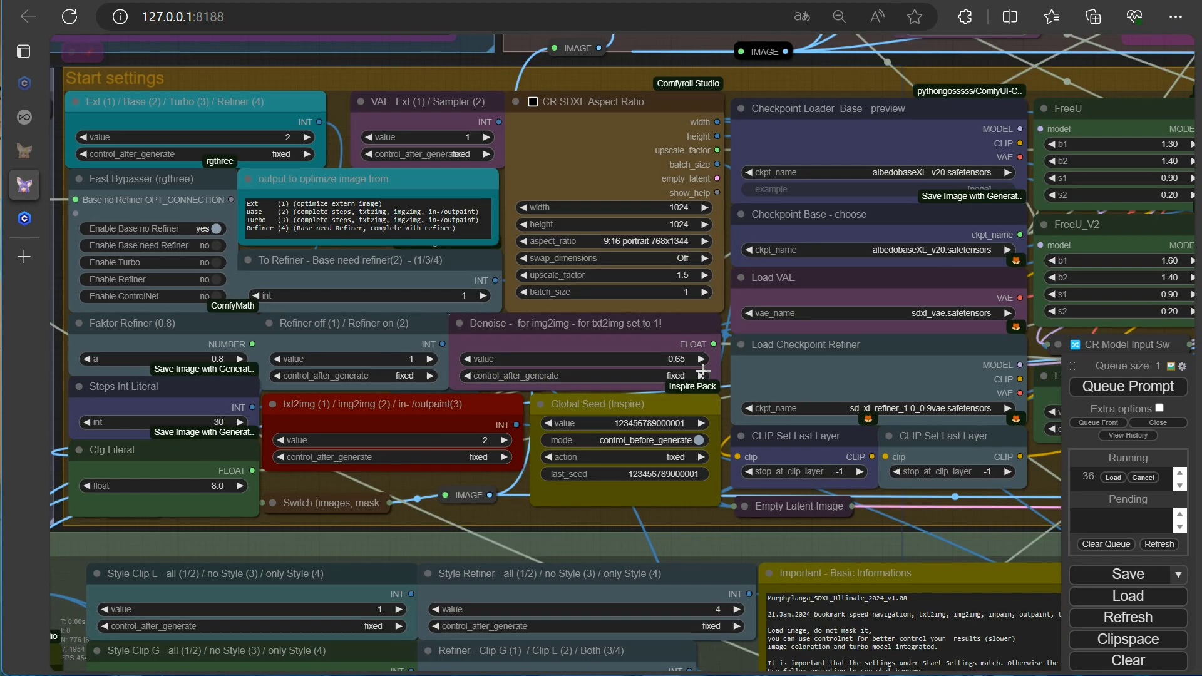
key(2)
scroll(682, 430, up, 6)
scroll(371, 389, up, 12)
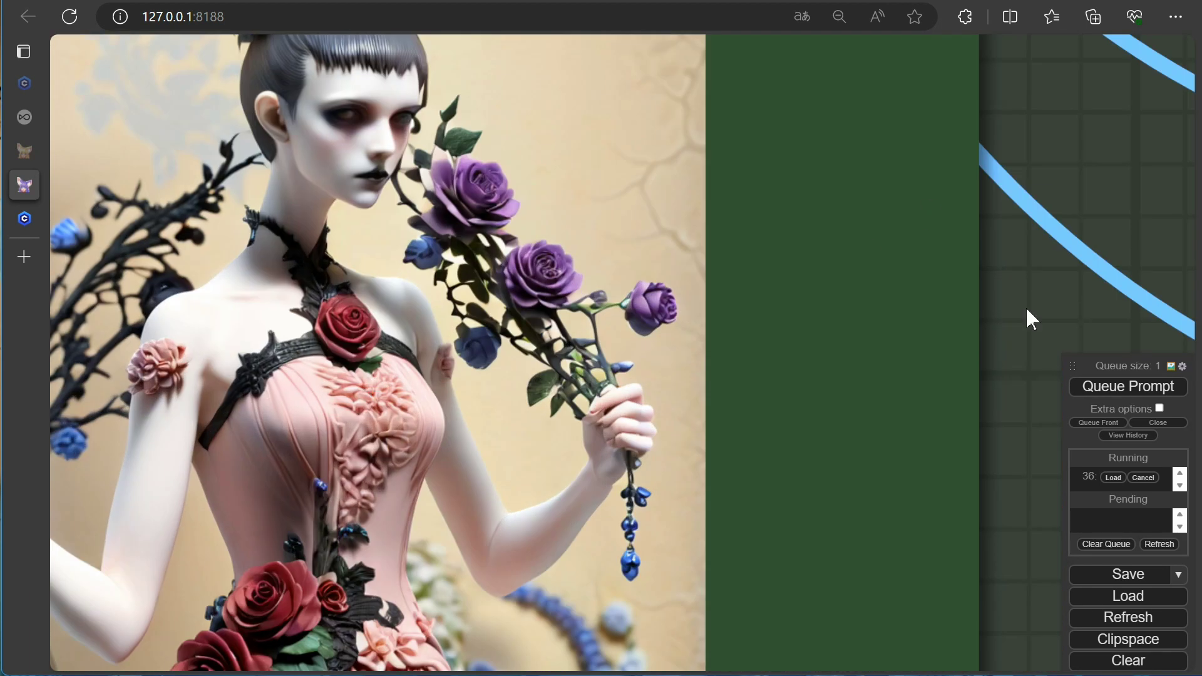
drag(1026, 307, 1169, 526)
scroll(649, 483, up, 3)
scroll(585, 442, down, 15)
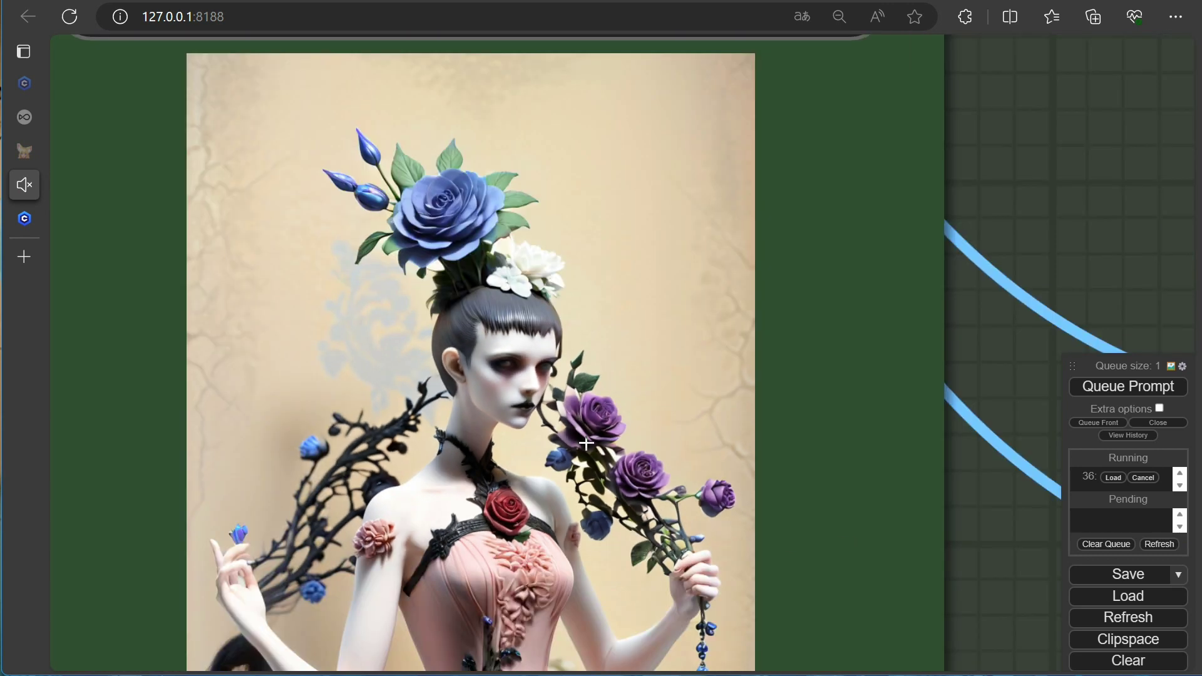
scroll(533, 423, up, 6)
scroll(532, 423, down, 15)
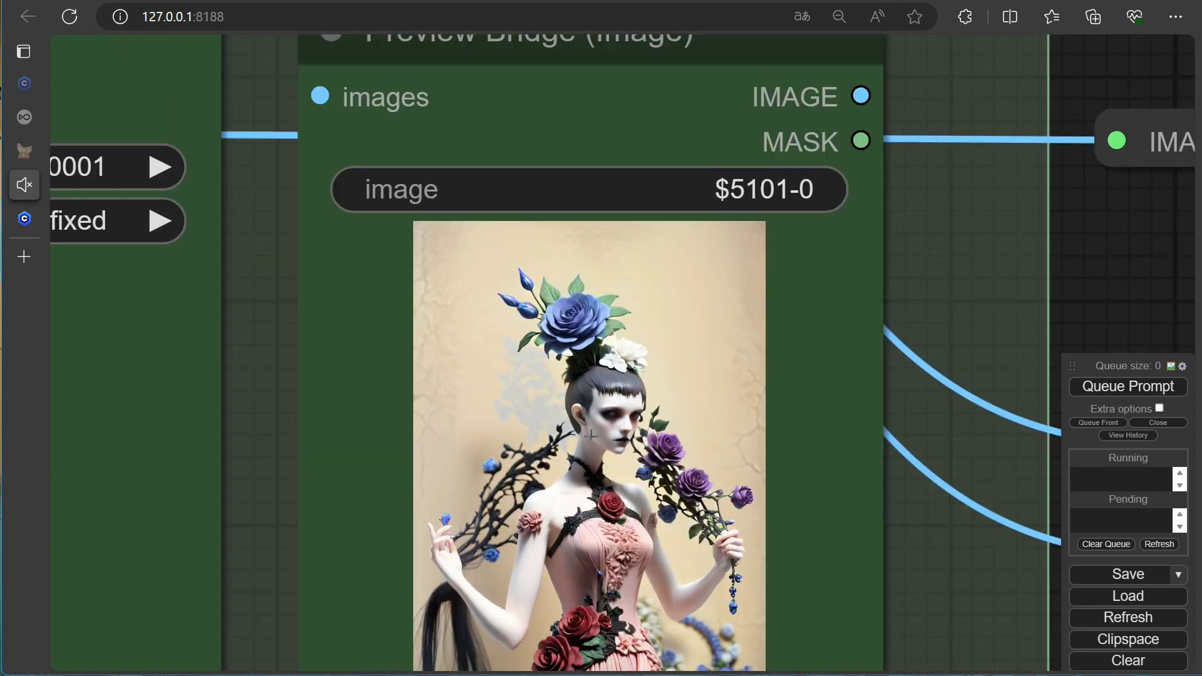
- Set the img2img denoise to 0.70 and queue another generation
scroll(672, 372, up, 10)
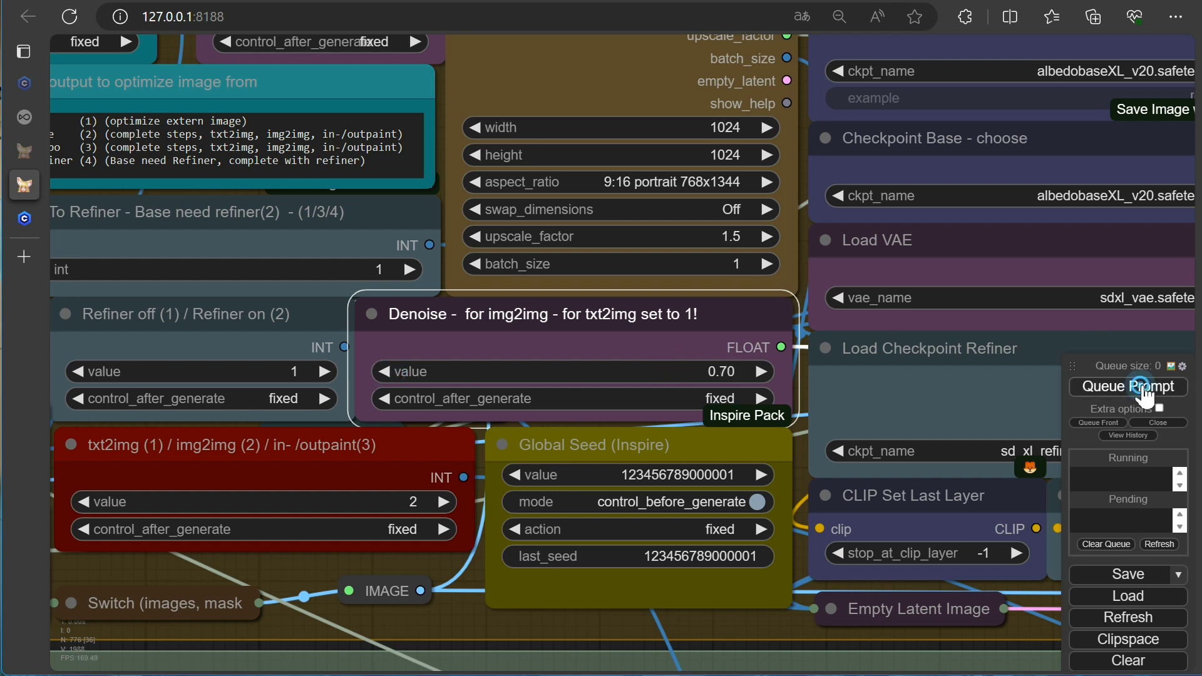
scroll(996, 449, down, 7)
scroll(395, 378, up, 7)
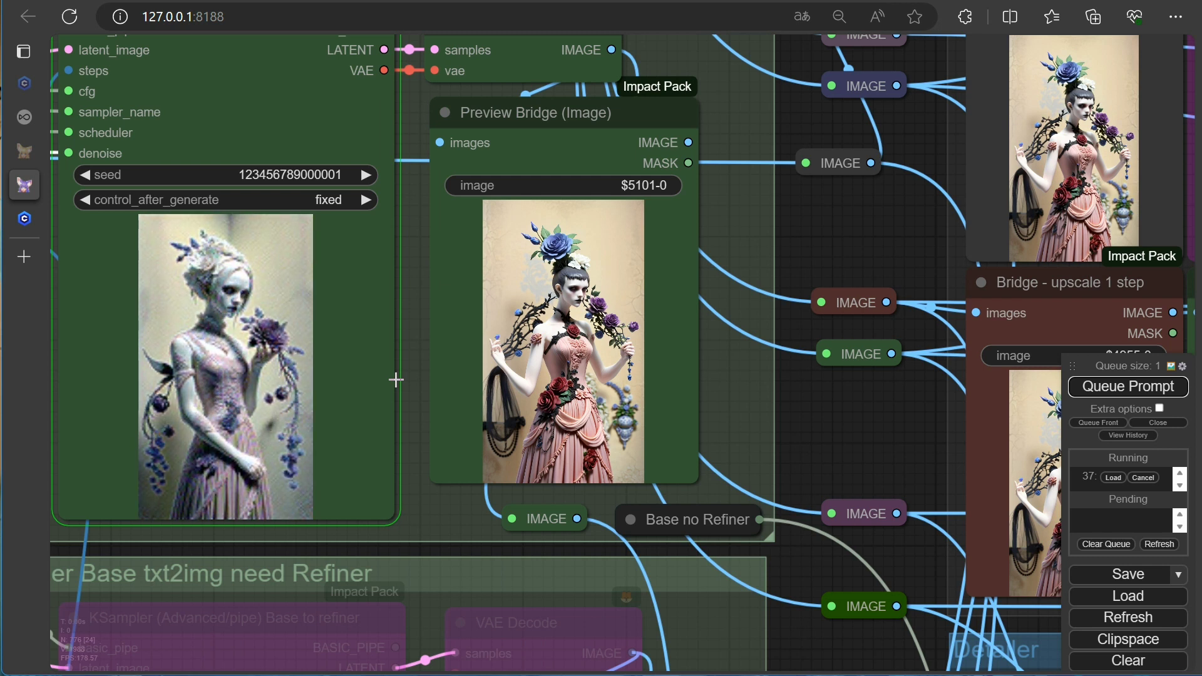
- Compare the new image with the previous Preview Bridge result, then examine the finished one up close and in the final output preview
scroll(309, 340, up, 3)
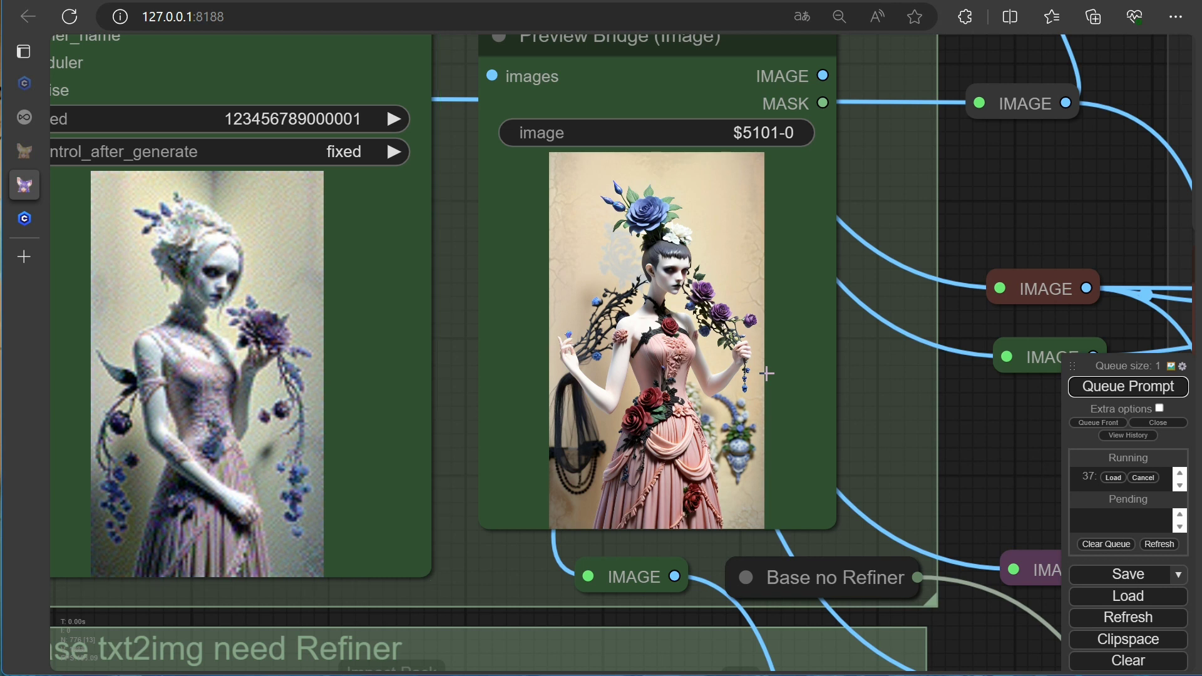
scroll(766, 373, up, 12)
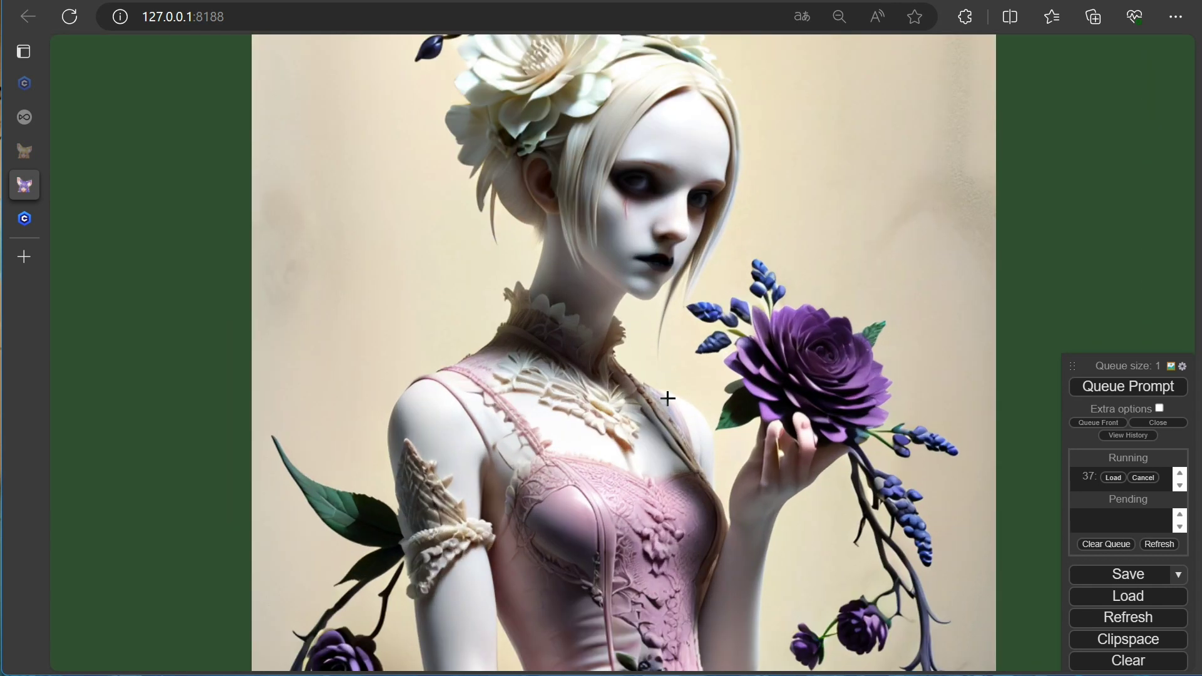
scroll(667, 398, down, 13)
key(1)
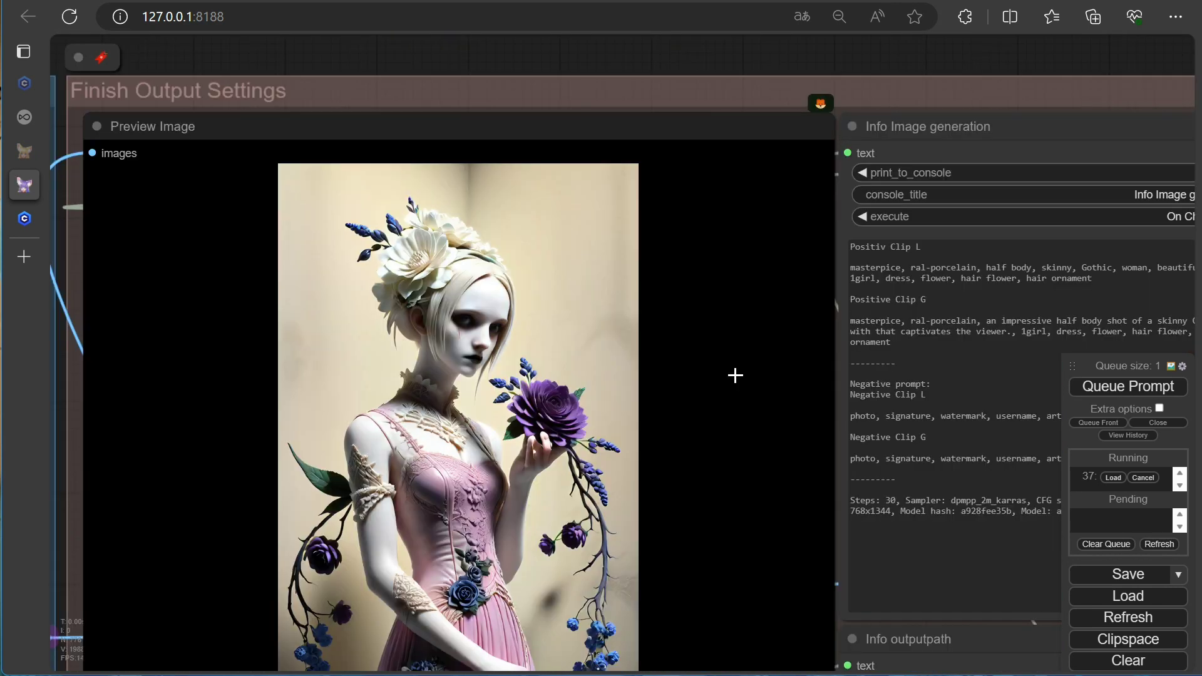
key(2)
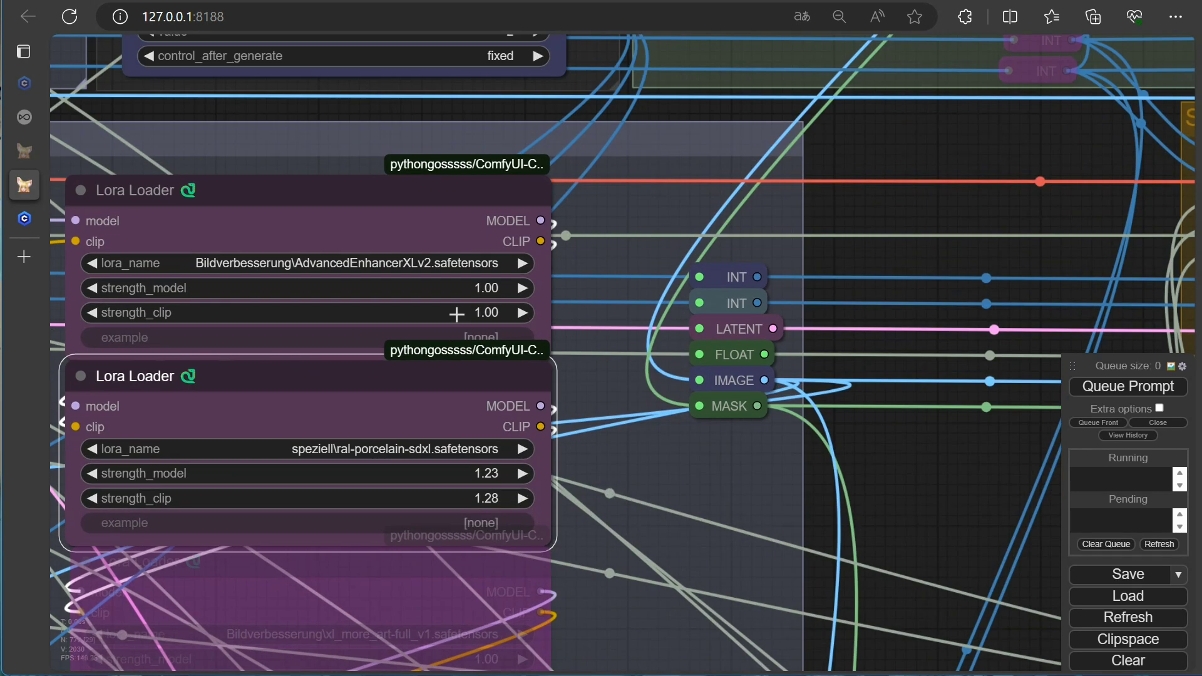
- Bypass the first Lora Loader with AdvancedEnhancerXLv2 and set the porcelain LoRA's model and clip strengths to 1.00
right_click(404, 199)
click(413, 405)
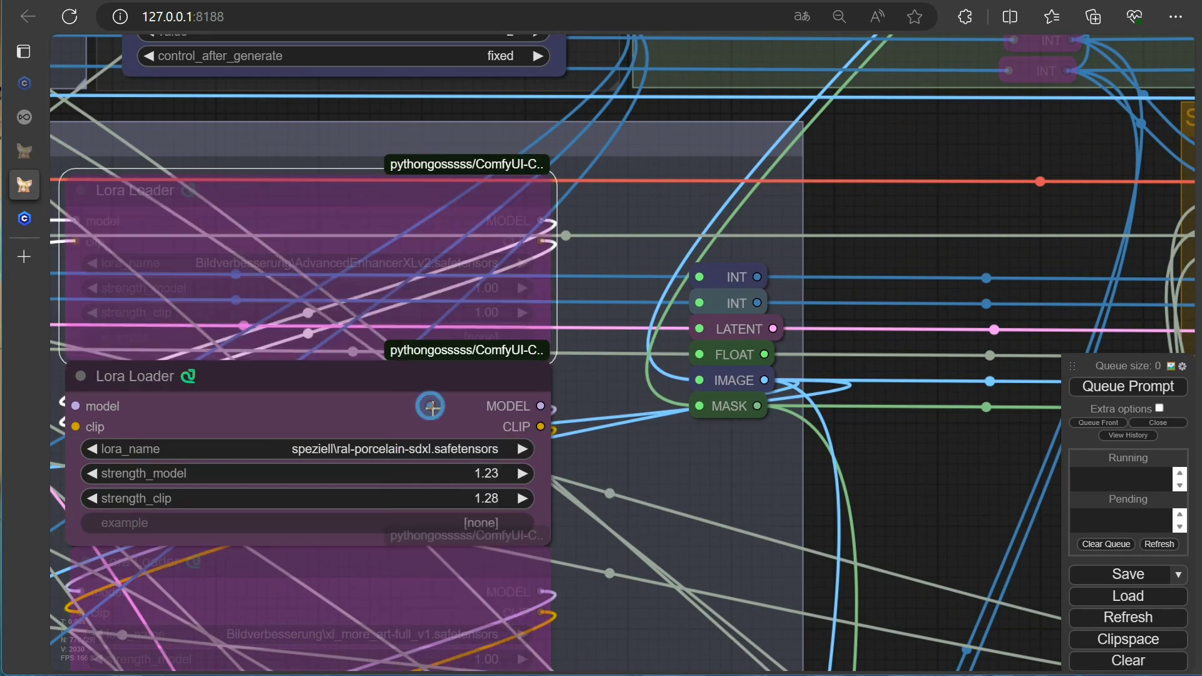
click(494, 499)
scroll(476, 501, down, 10)
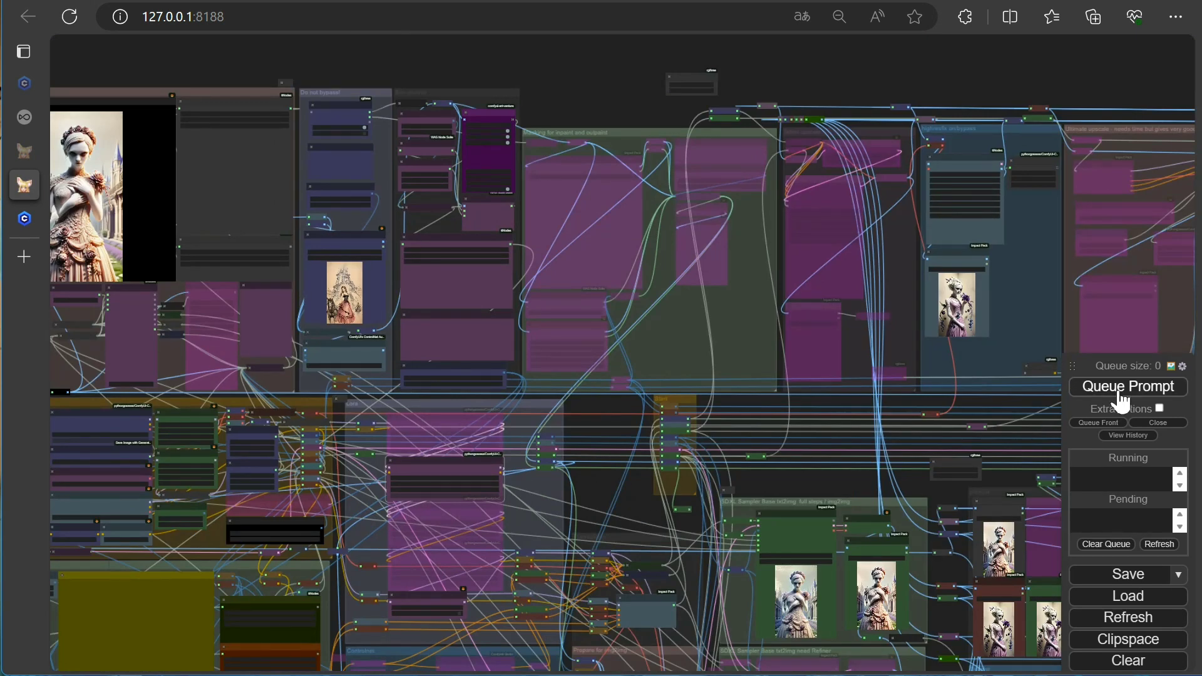
- Queue a generation with only the porcelain LoRA active and compare the forming KSampler image with the previous result
click(1120, 388)
scroll(633, 491, up, 4)
scroll(804, 514, up, 8)
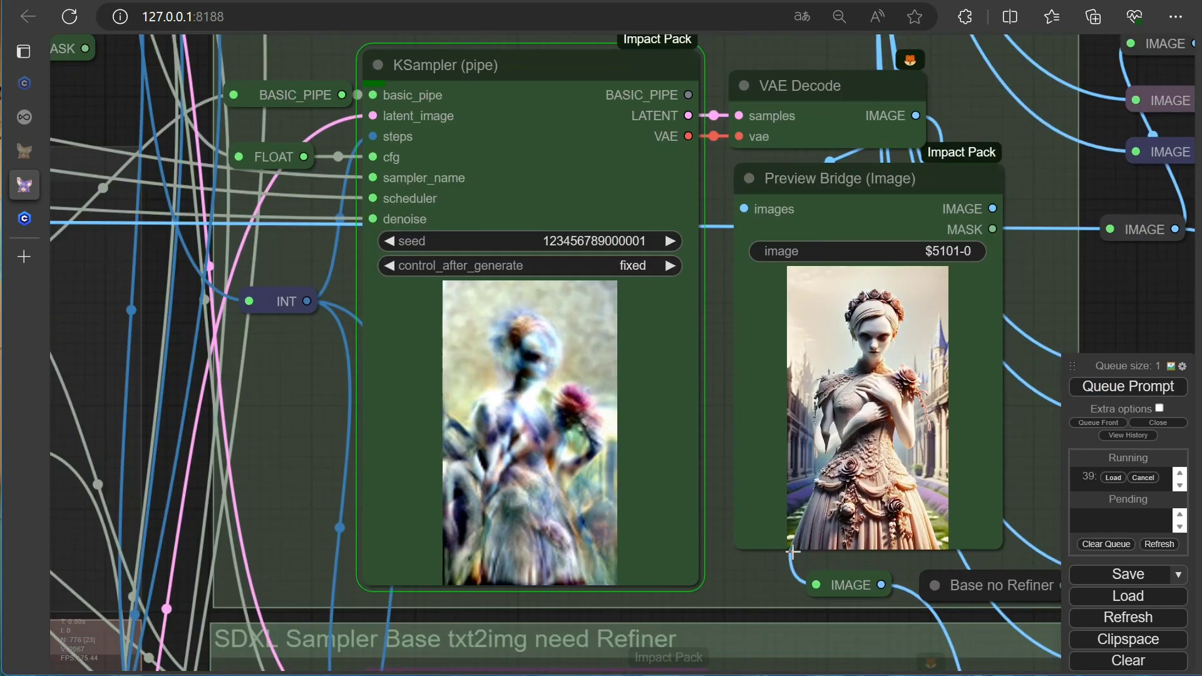
scroll(619, 489, up, 7)
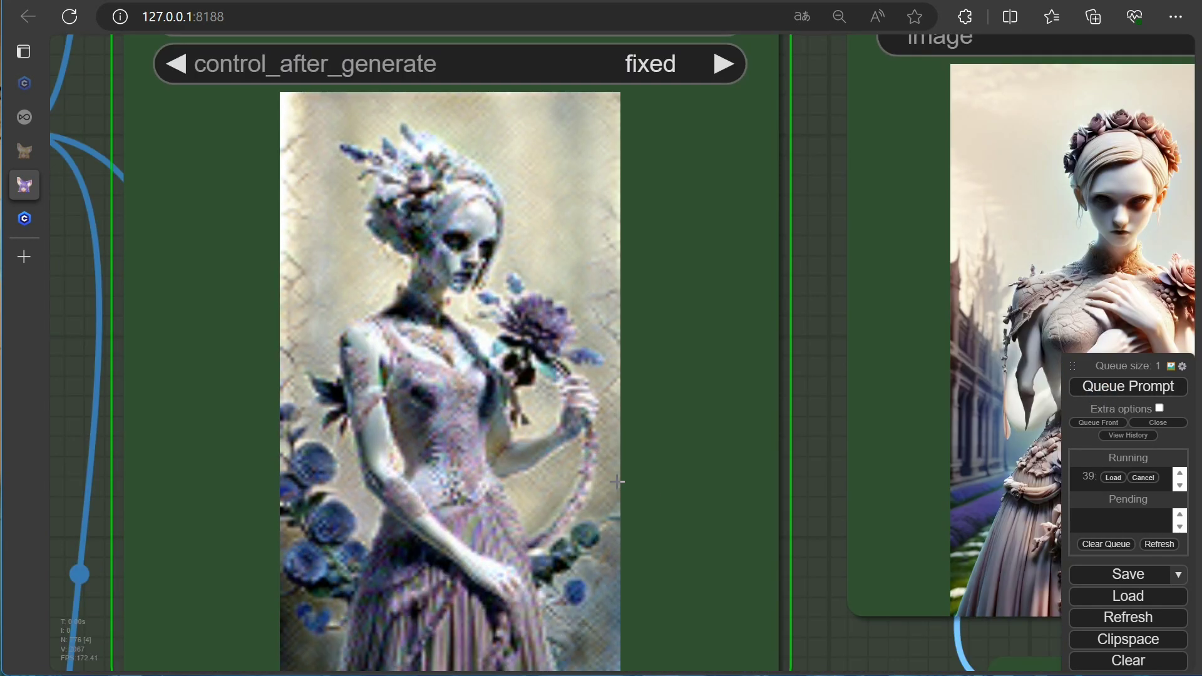
scroll(619, 488, up, 6)
scroll(620, 488, down, 4)
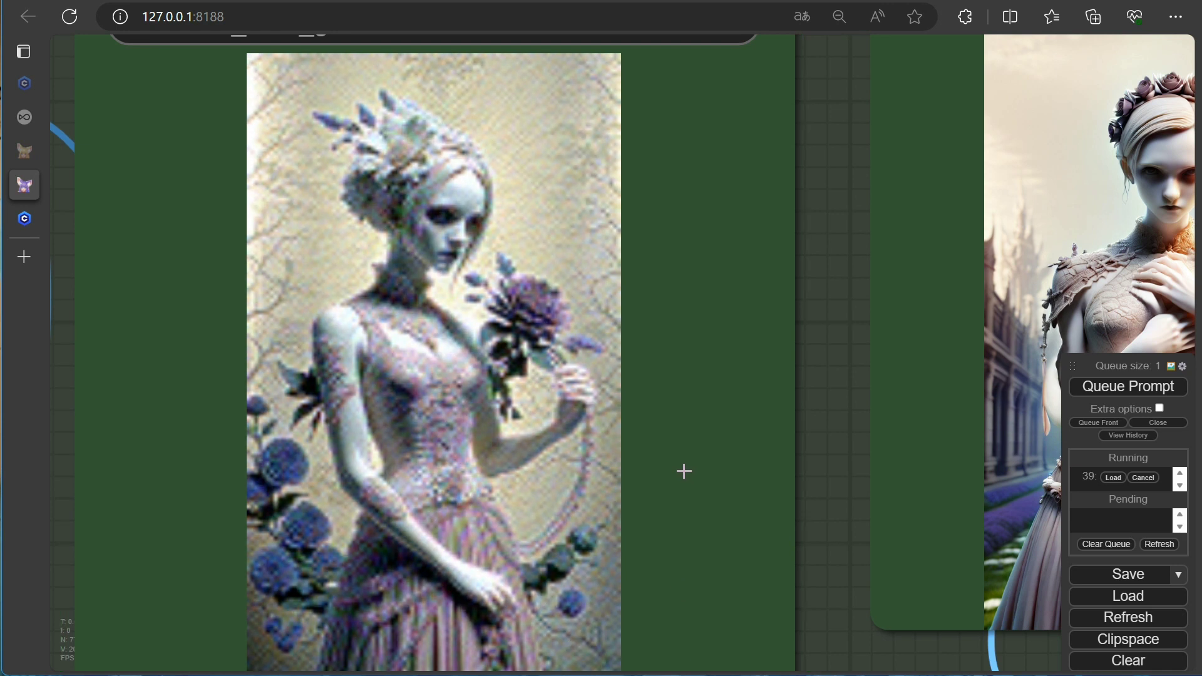
- Examine the finished porcelain-only image in the Preview Bridge, checking the face, dress, hand and purple flower up close
scroll(851, 445, down, 3)
drag(851, 444, 572, 471)
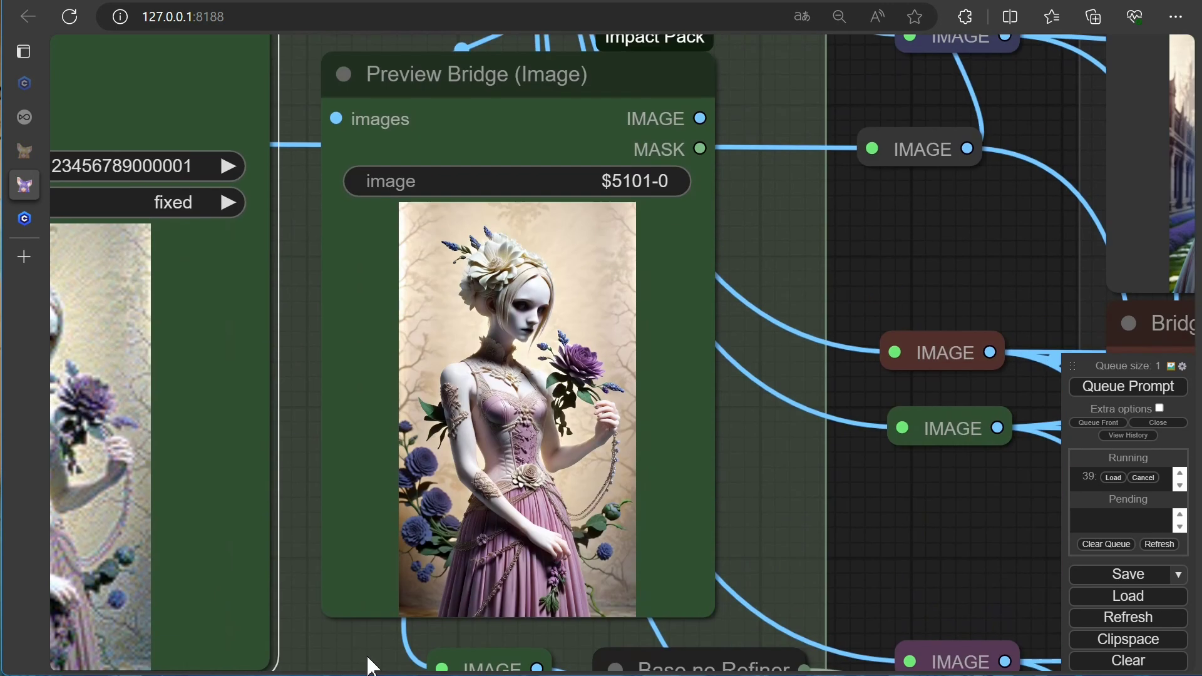
scroll(572, 471, up, 8)
scroll(716, 488, down, 4)
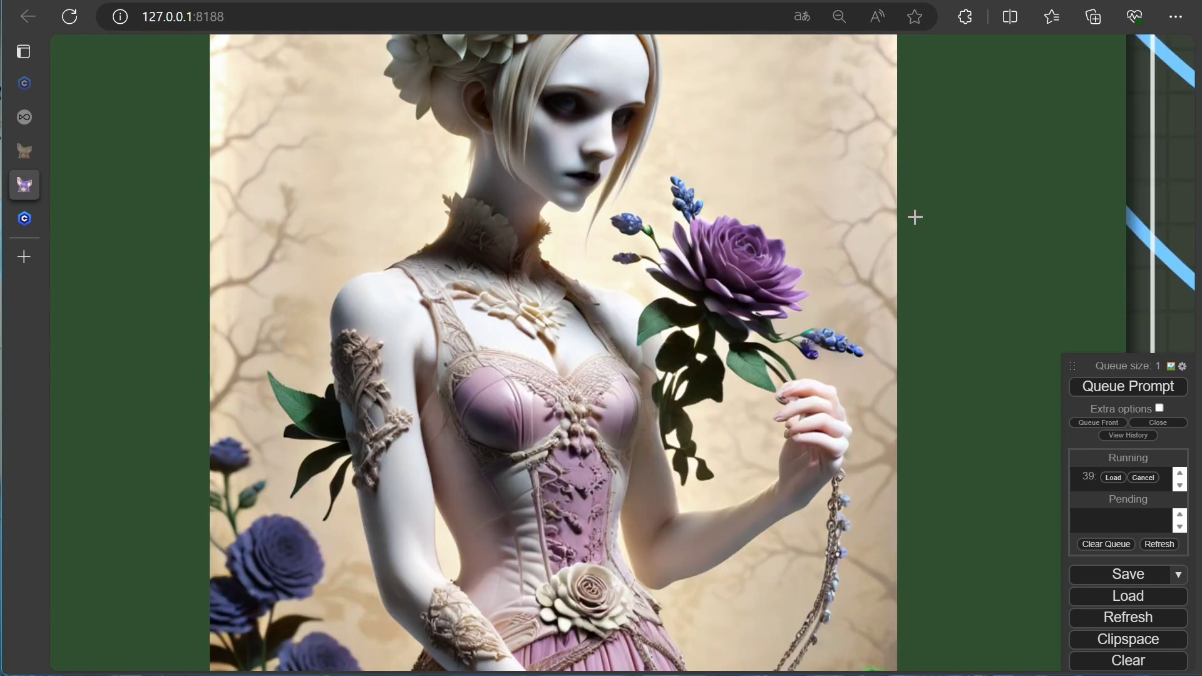
scroll(983, 304, up, 3)
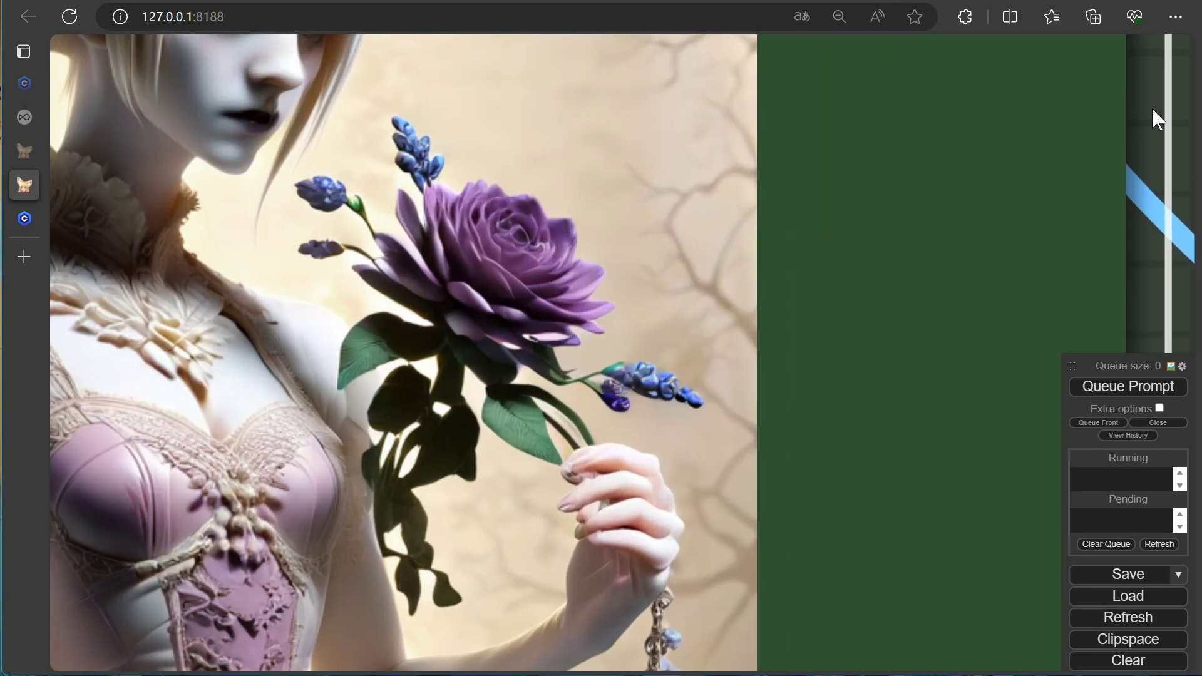
scroll(837, 344, down, 6)
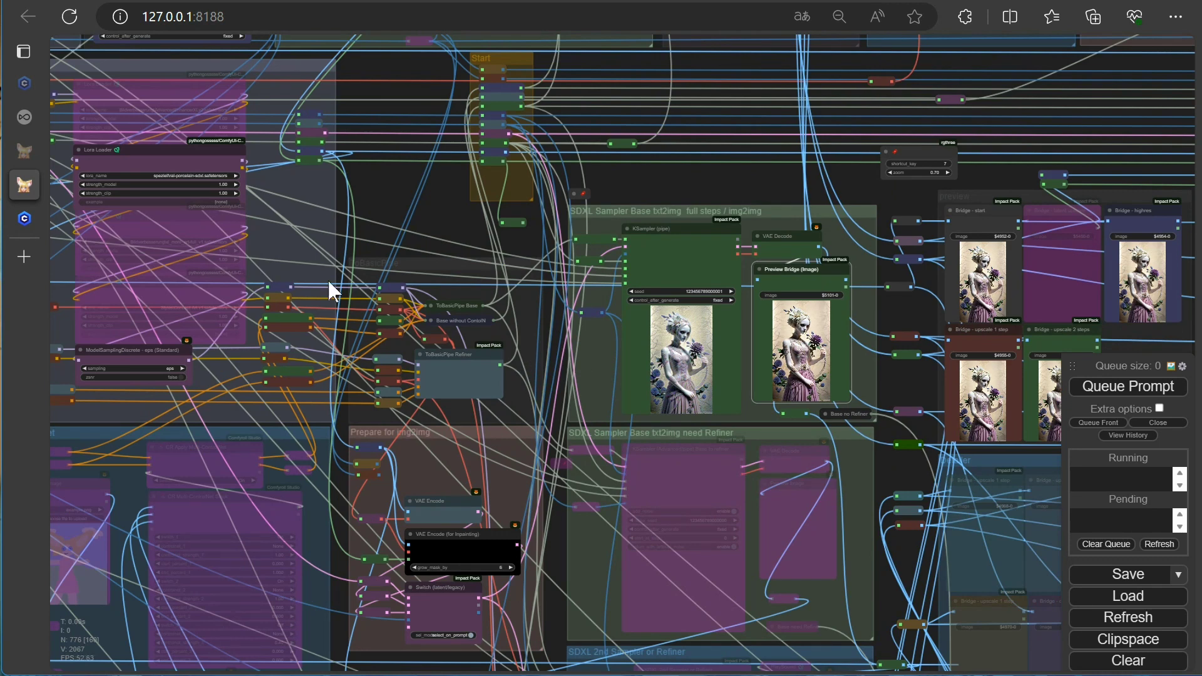
- Check the final output preview, then highlight the (ral-porcelain:1.2) trigger in the CR Positive Style prompt
drag(432, 225, 1045, 614)
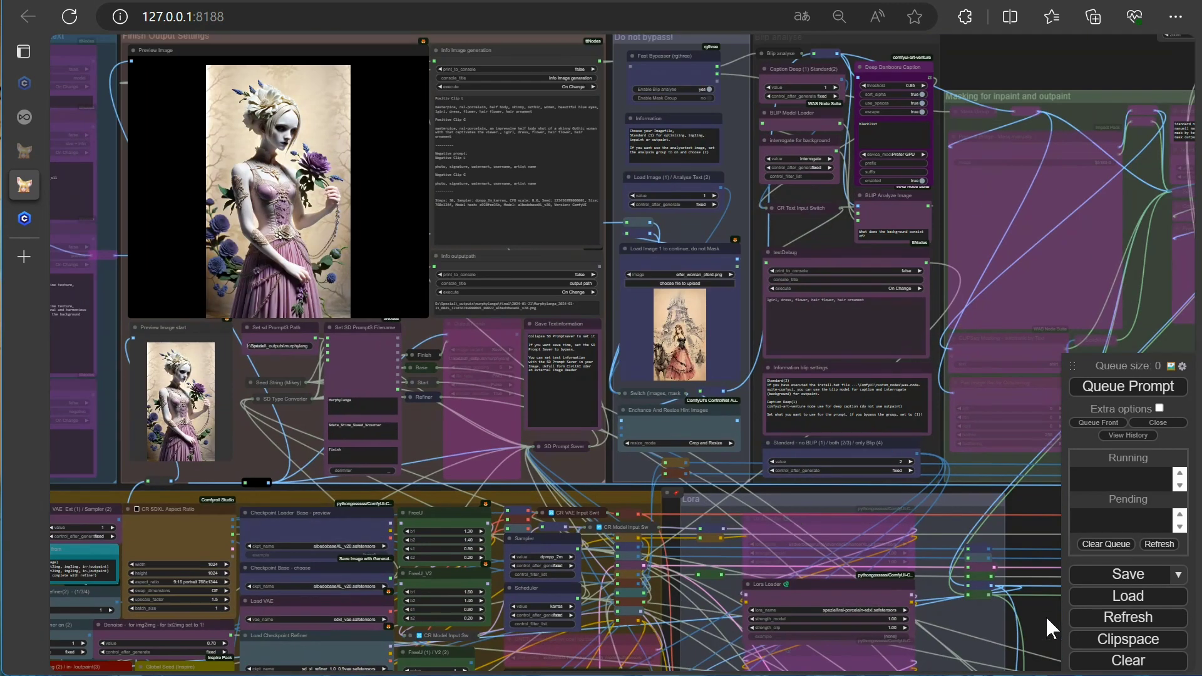
scroll(332, 295, up, 5)
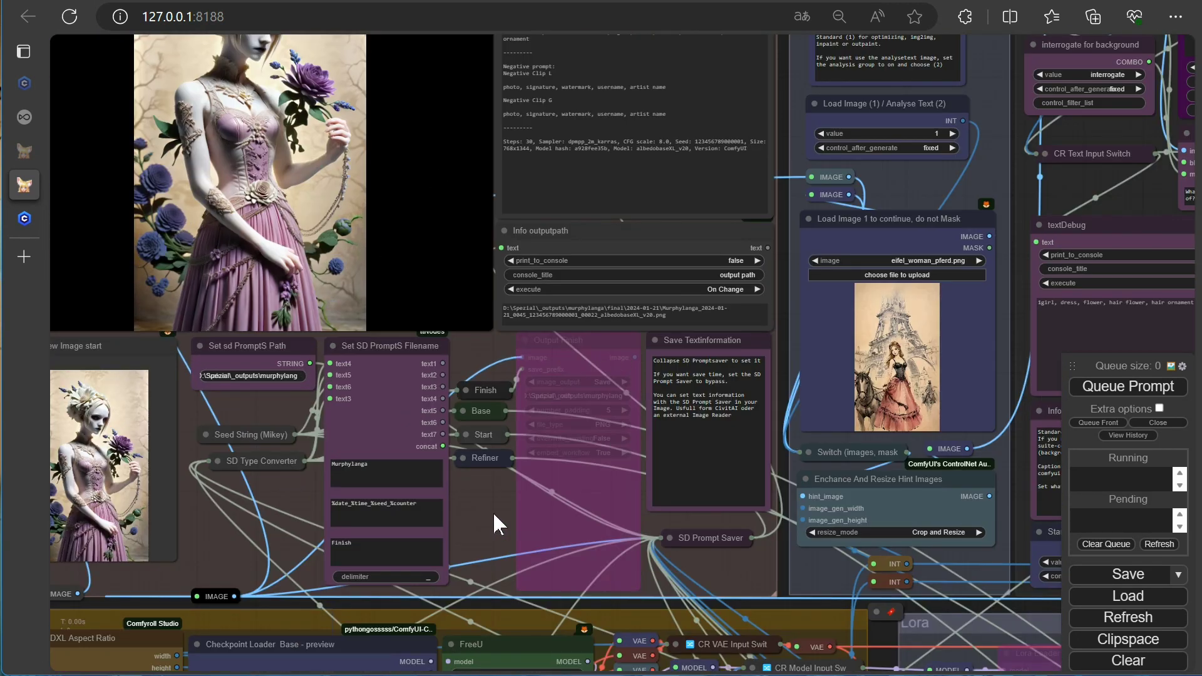
scroll(895, 188, down, 5)
scroll(576, 403, up, 8)
drag(576, 404, 42, 71)
drag(424, 324, 372, 330)
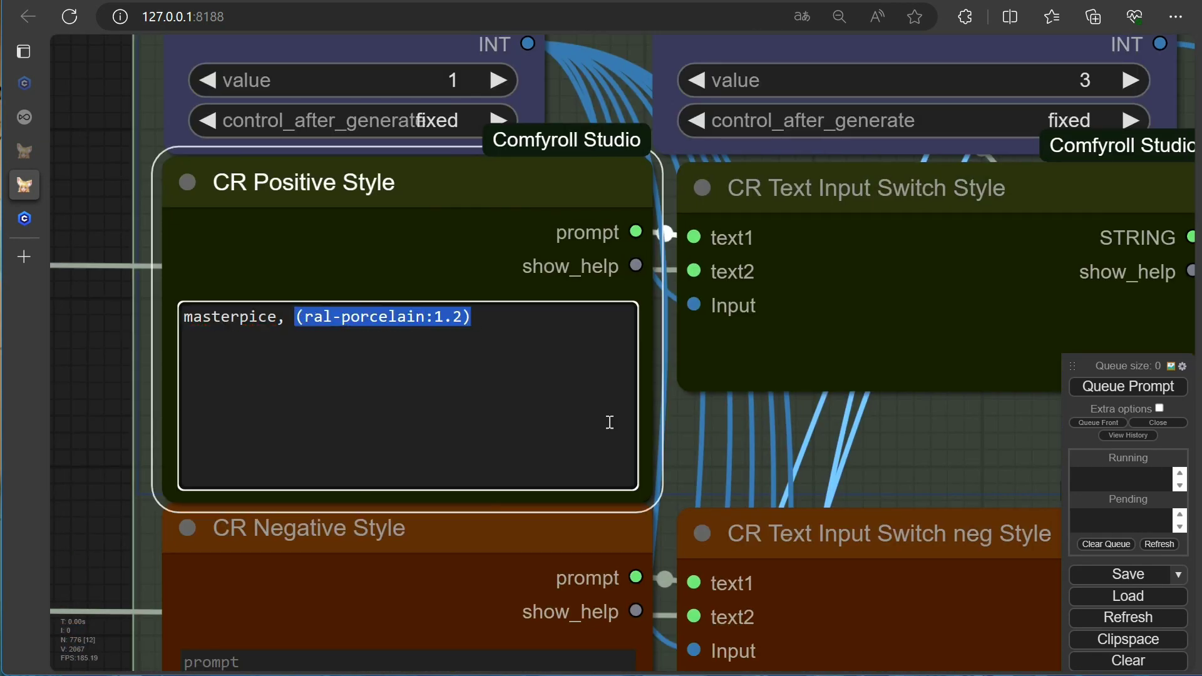
- Set both Style Clip L and Style Clip G to 4 for style-only prompting, and check the refiner style settings
scroll(782, 424, up, 1)
scroll(888, 426, down, 3)
drag(888, 426, 103, 576)
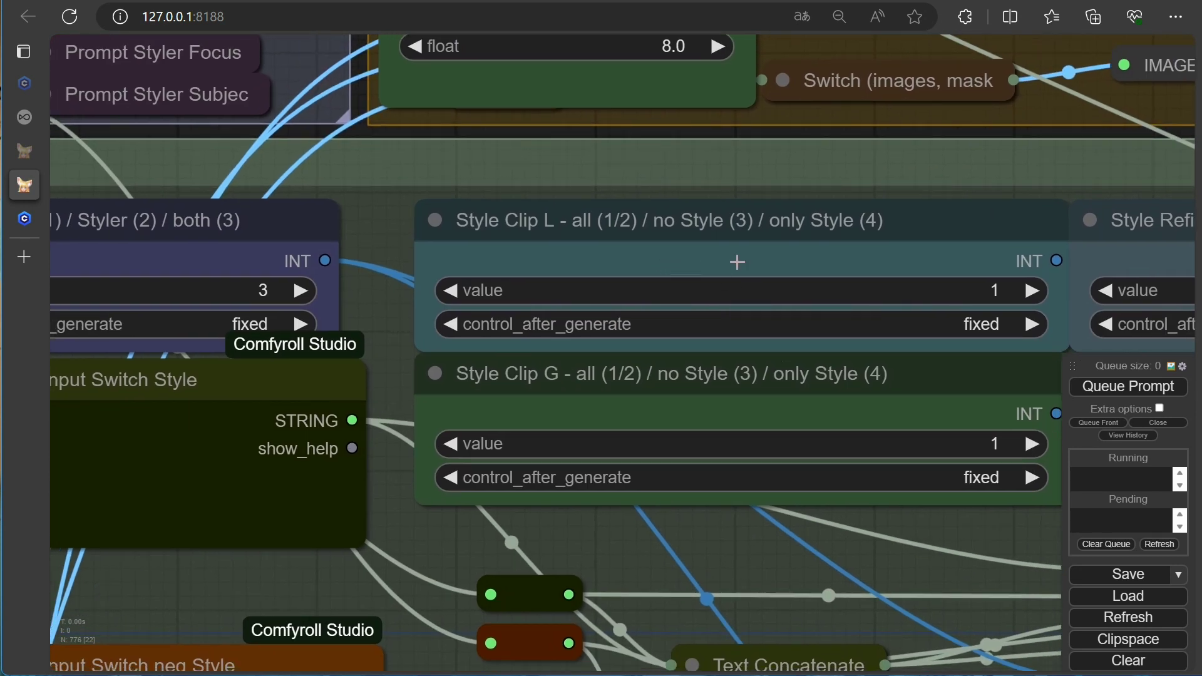
click(1030, 289)
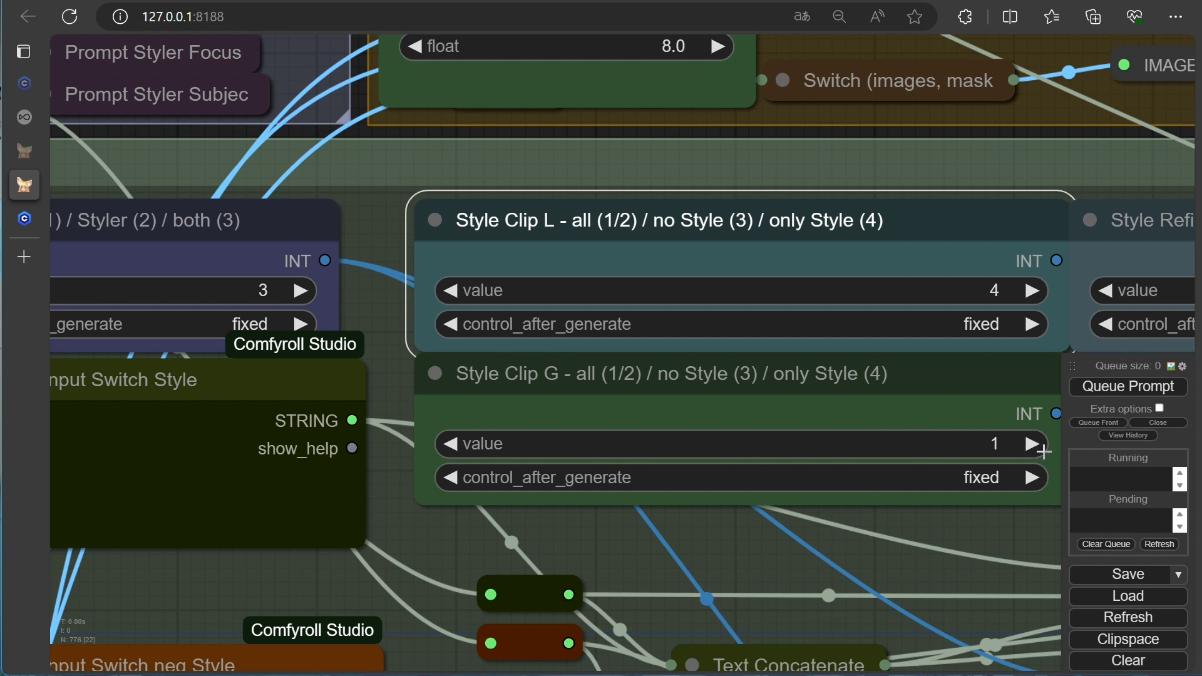
click(1032, 444)
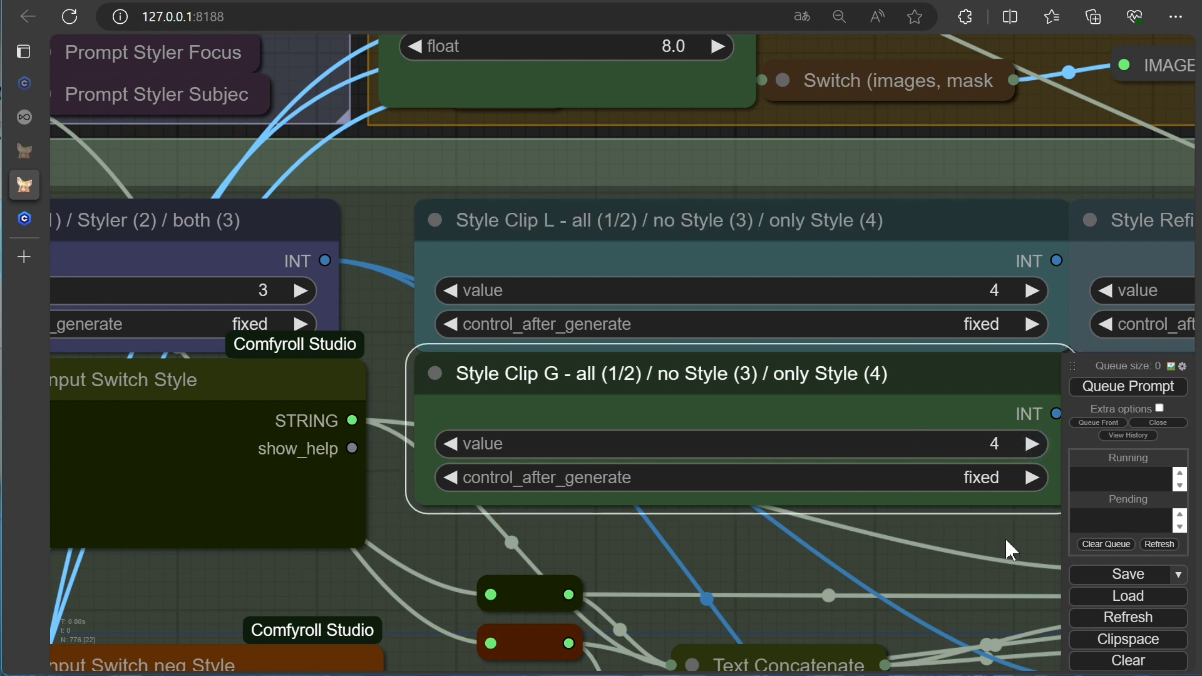
drag(1011, 549, 32, 526)
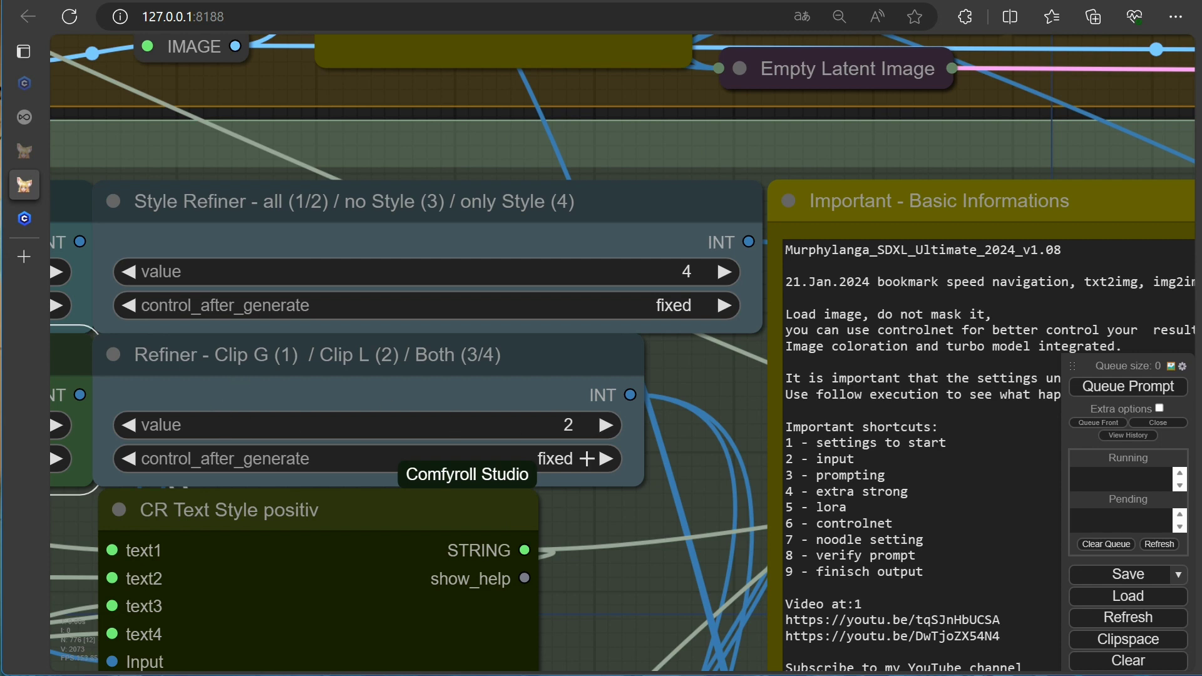
- Enable Highresfix, Upscale 1 and Upscale 2 in the Fast Bypasser
scroll(468, 562, down, 10)
scroll(214, 373, up, 3)
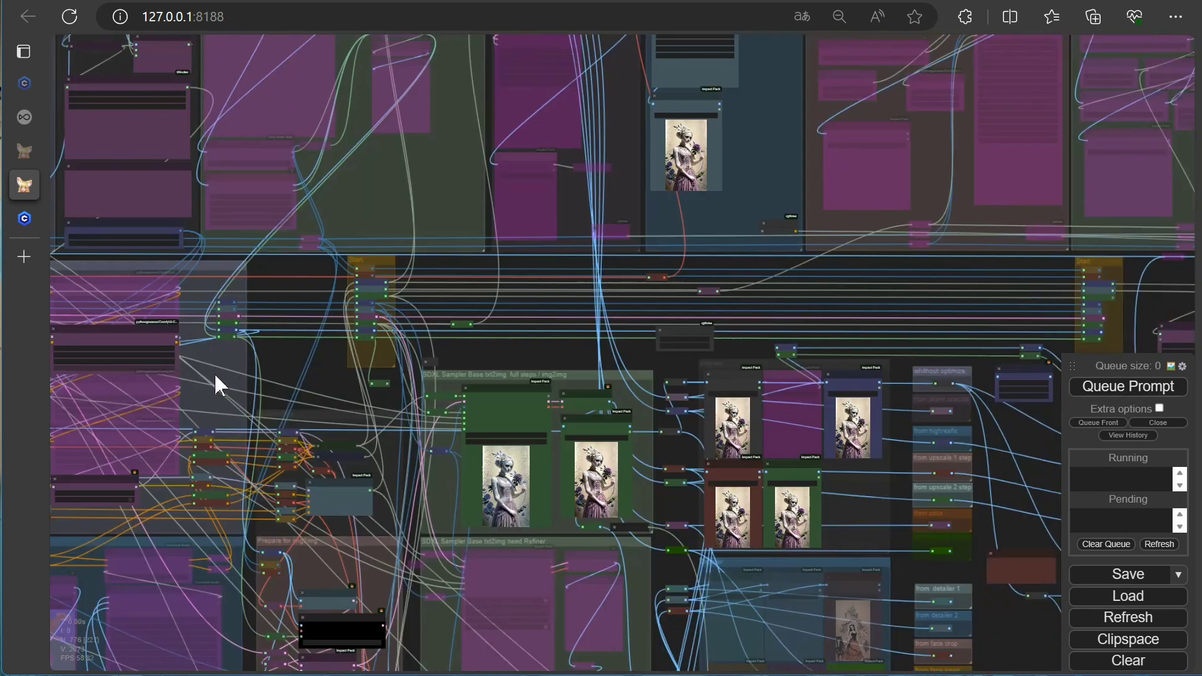
key(1)
scroll(745, 301, up, 9)
click(629, 306)
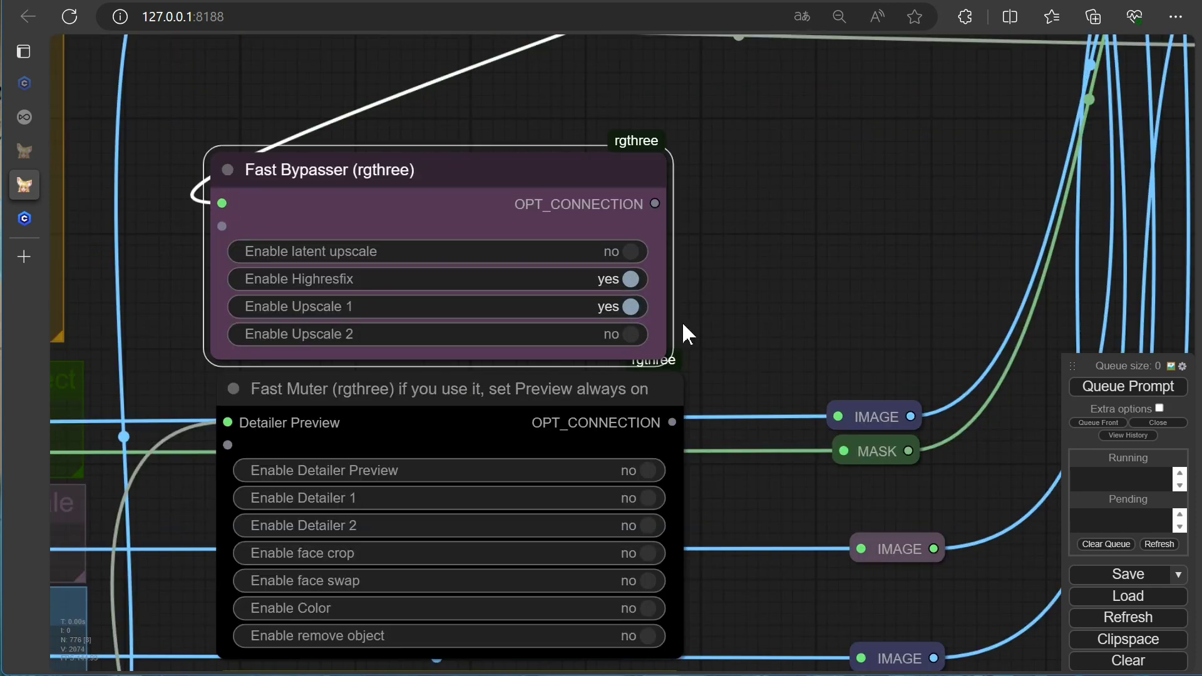
scroll(635, 335, down, 10)
scroll(308, 434, down, 2)
scroll(275, 308, down, 3)
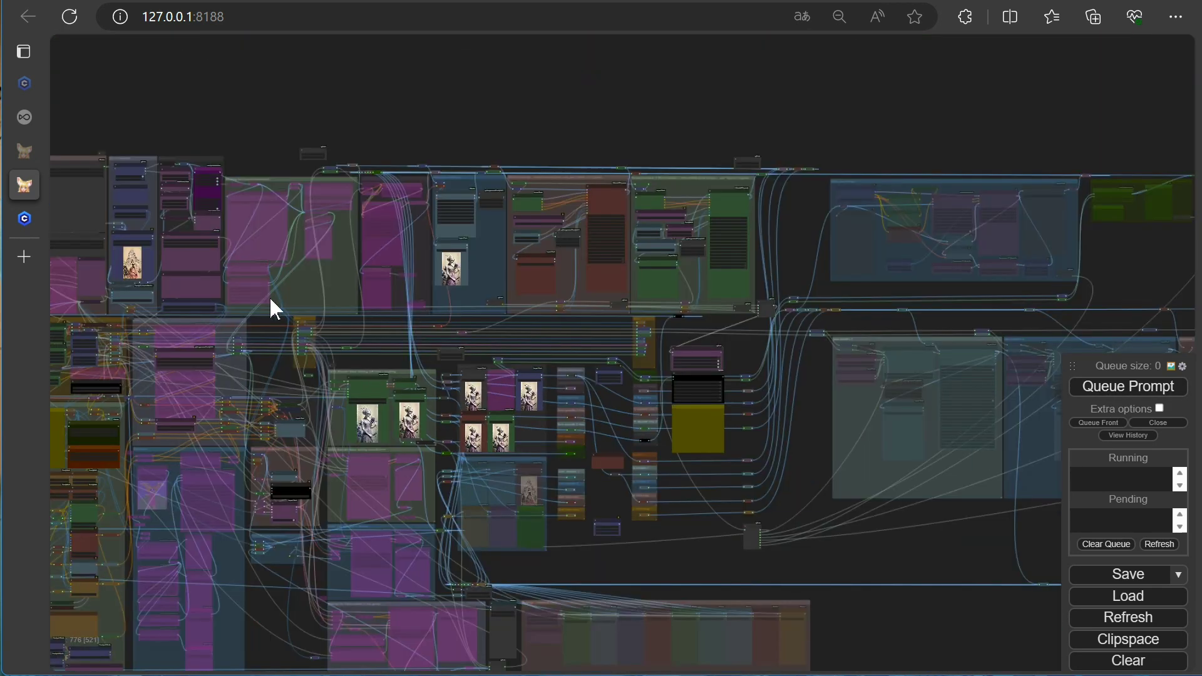
- Queue a style-only generation and compare the forming KSampler image with the previous Preview Bridge result
scroll(295, 439, up, 15)
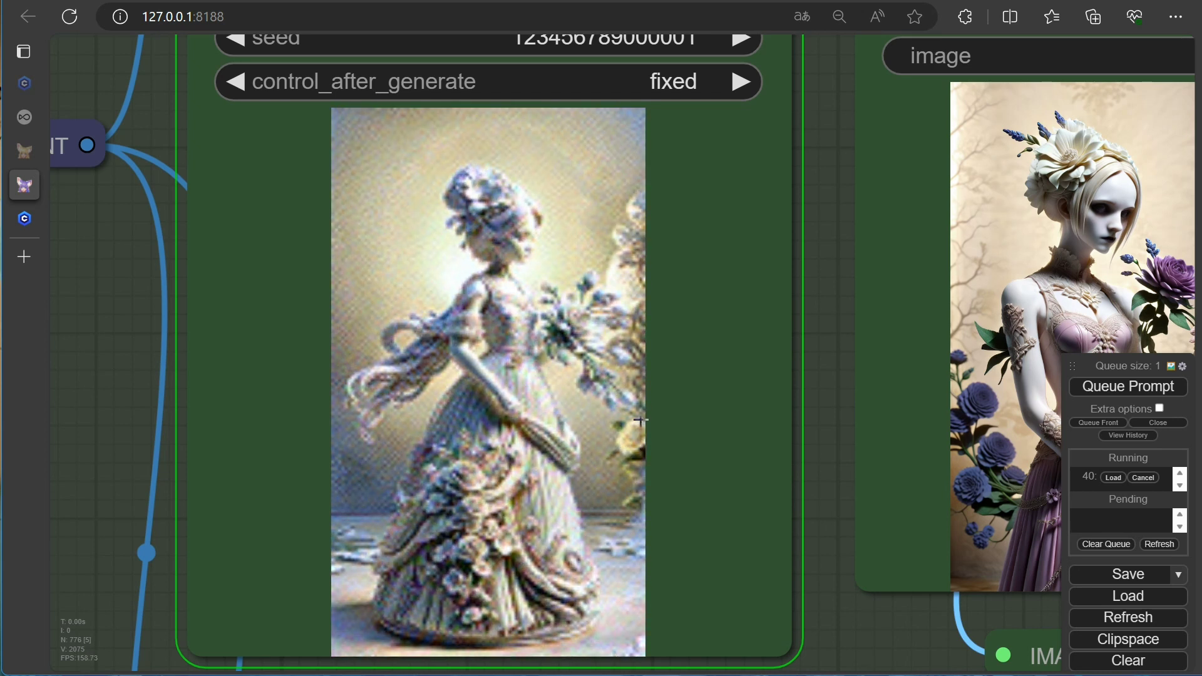
scroll(640, 420, down, 3)
drag(840, 544, 555, 610)
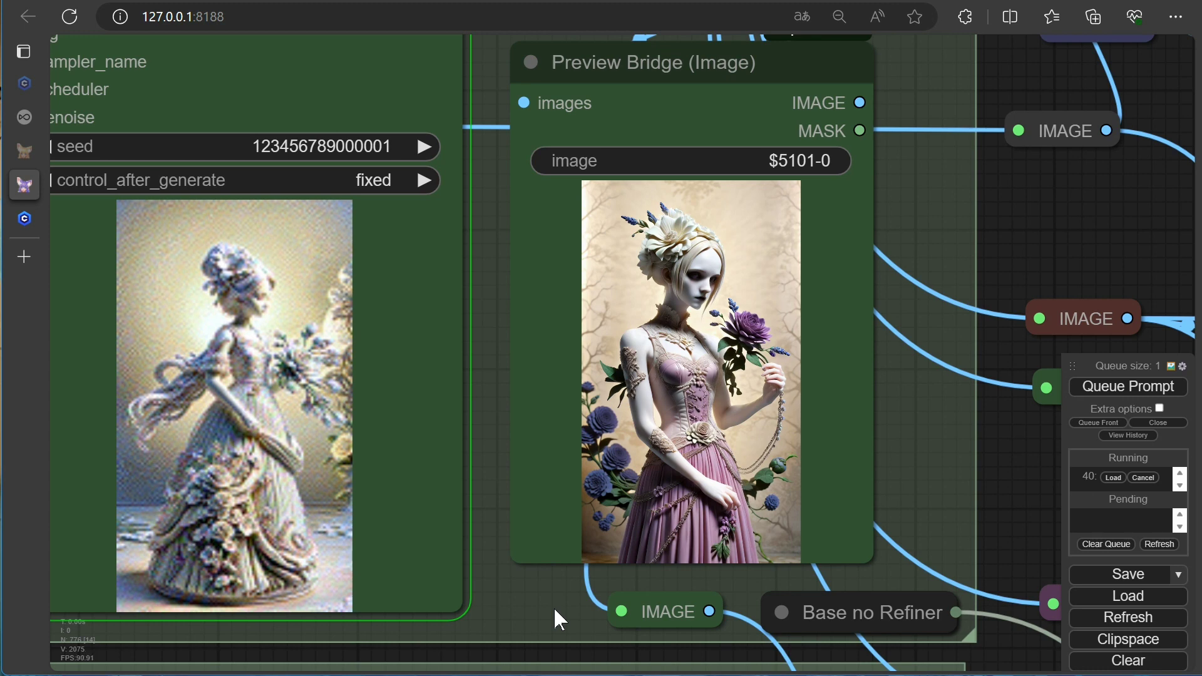
scroll(899, 388, up, 10)
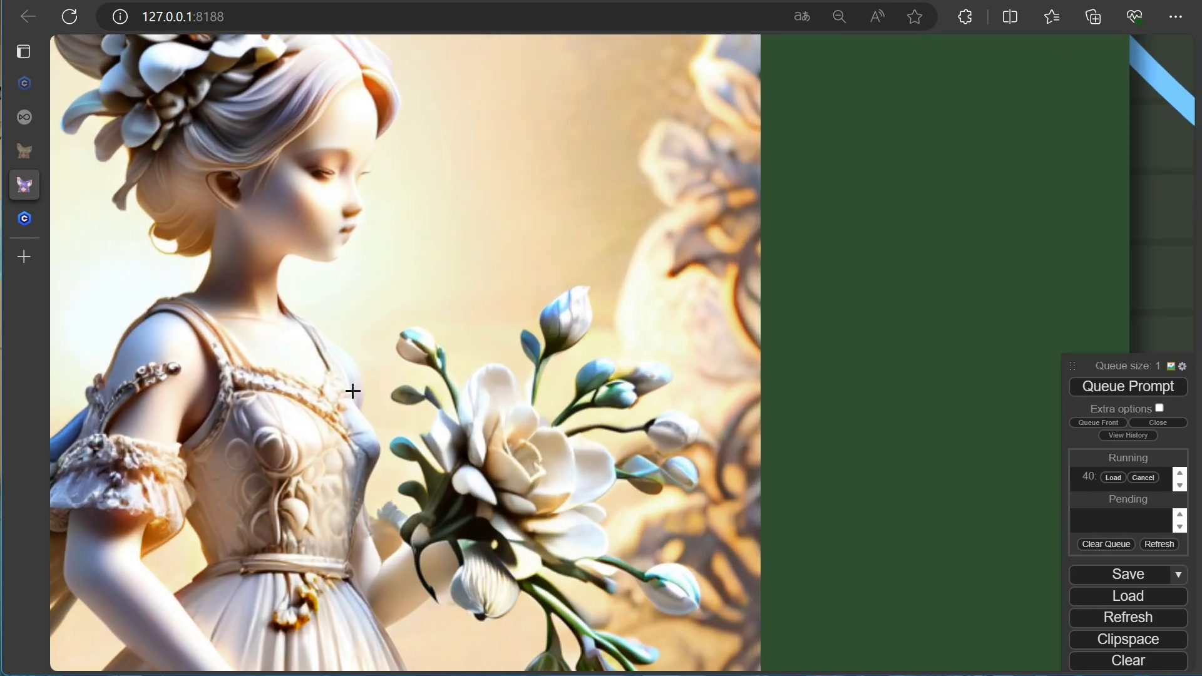
- Review the new image in the preview bridges and examine the Highresfix group's Preview Bridge up close
scroll(352, 390, down, 10)
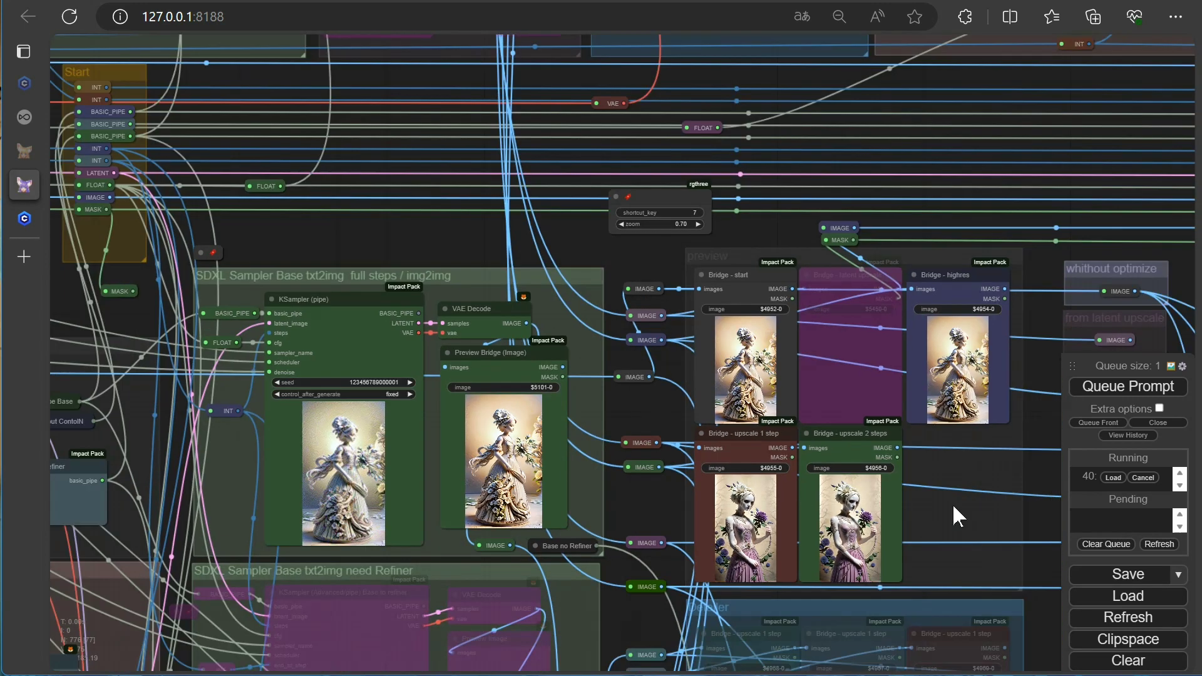
scroll(635, 458, down, 5)
scroll(389, 343, up, 10)
click(383, 329)
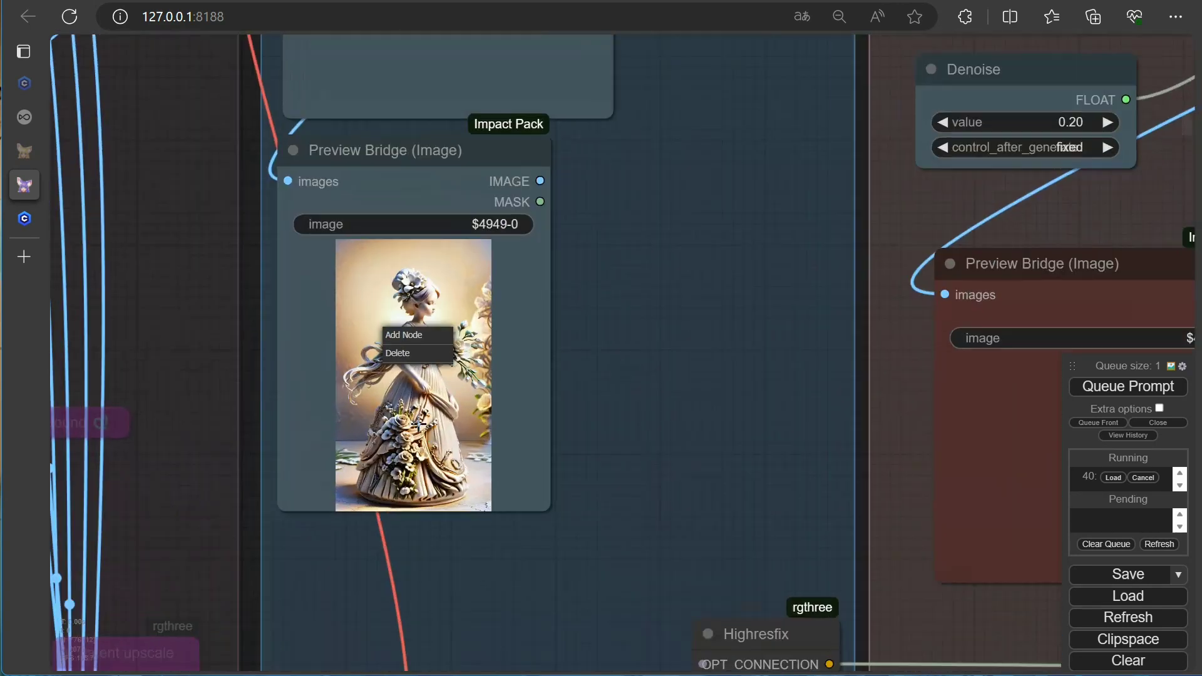
scroll(401, 400, up, 6)
- Follow the progress of both Ultimate SD Upscale nodes, checking the SDXL console window for tile and sampling progress
scroll(839, 309, down, 15)
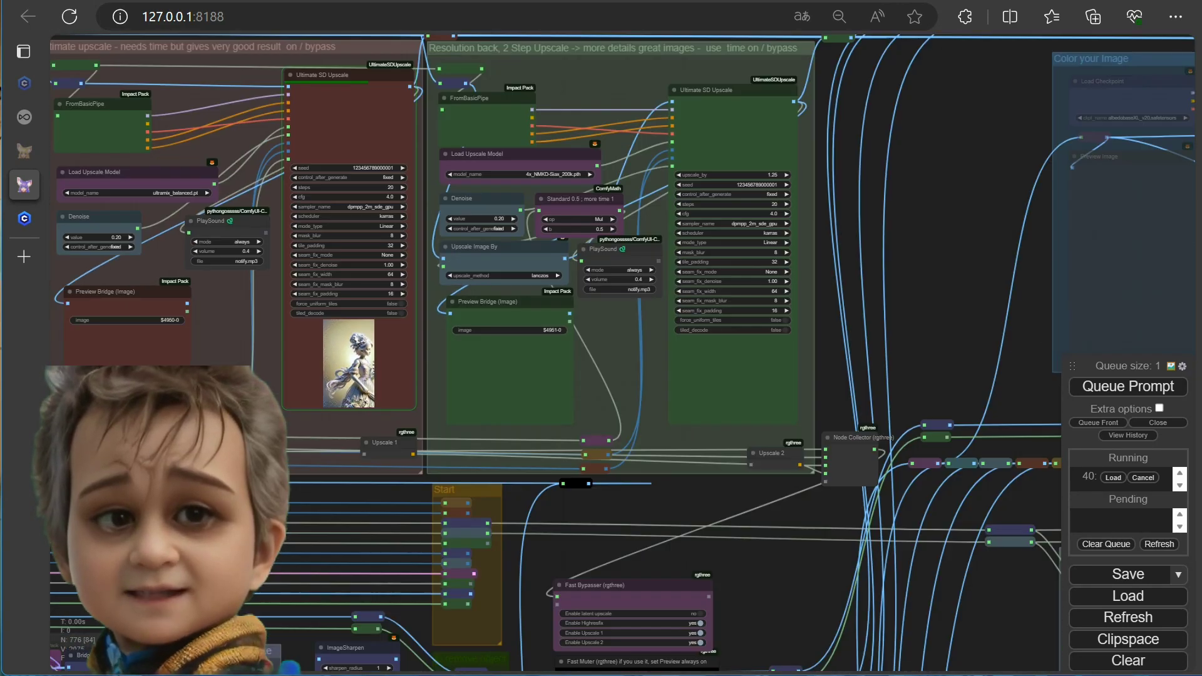
scroll(209, 303, up, 5)
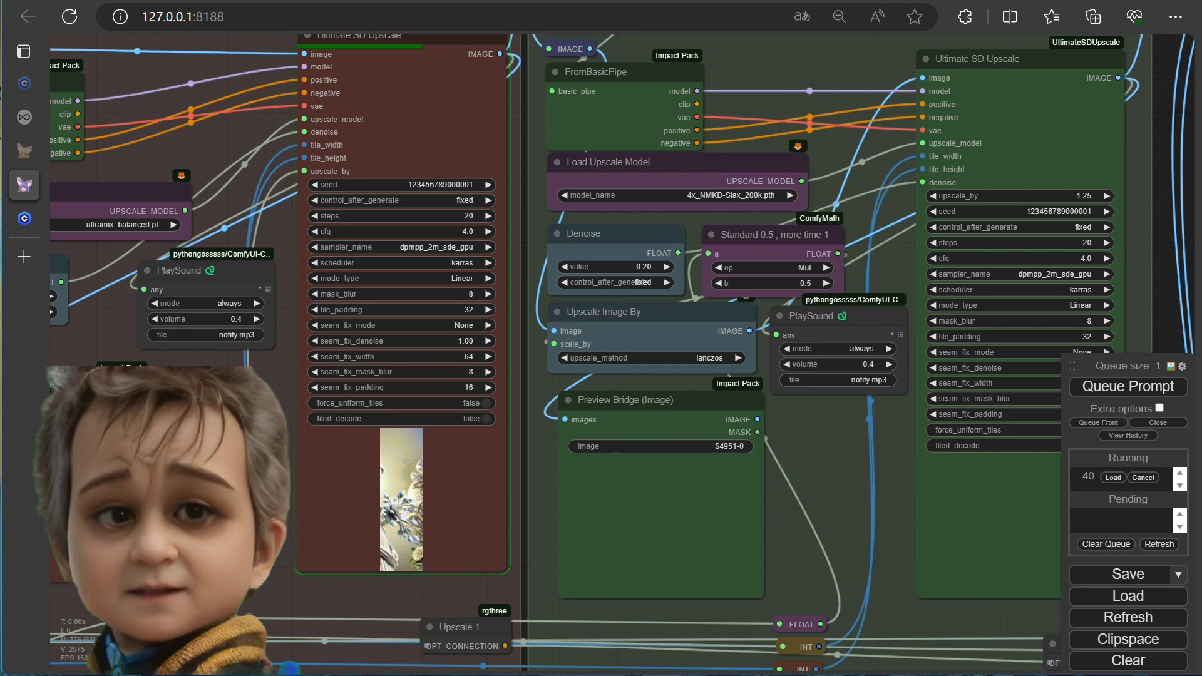
drag(204, 419, 213, 466)
key(alt+Tab)
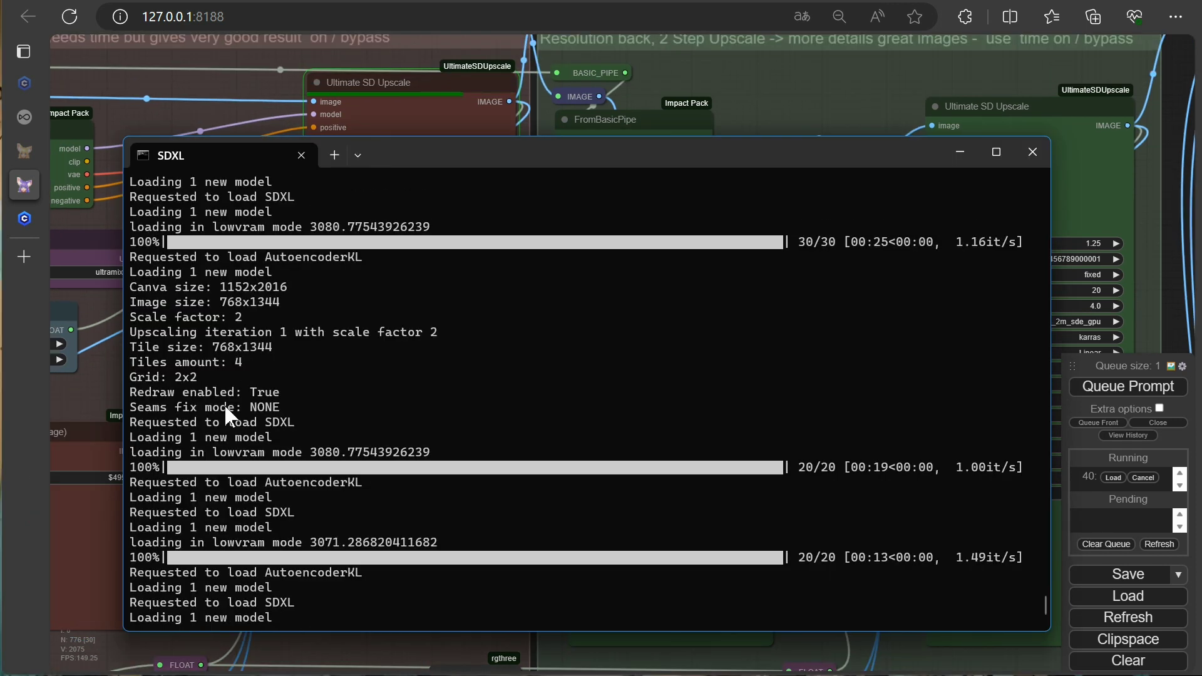
key(alt+Tab)
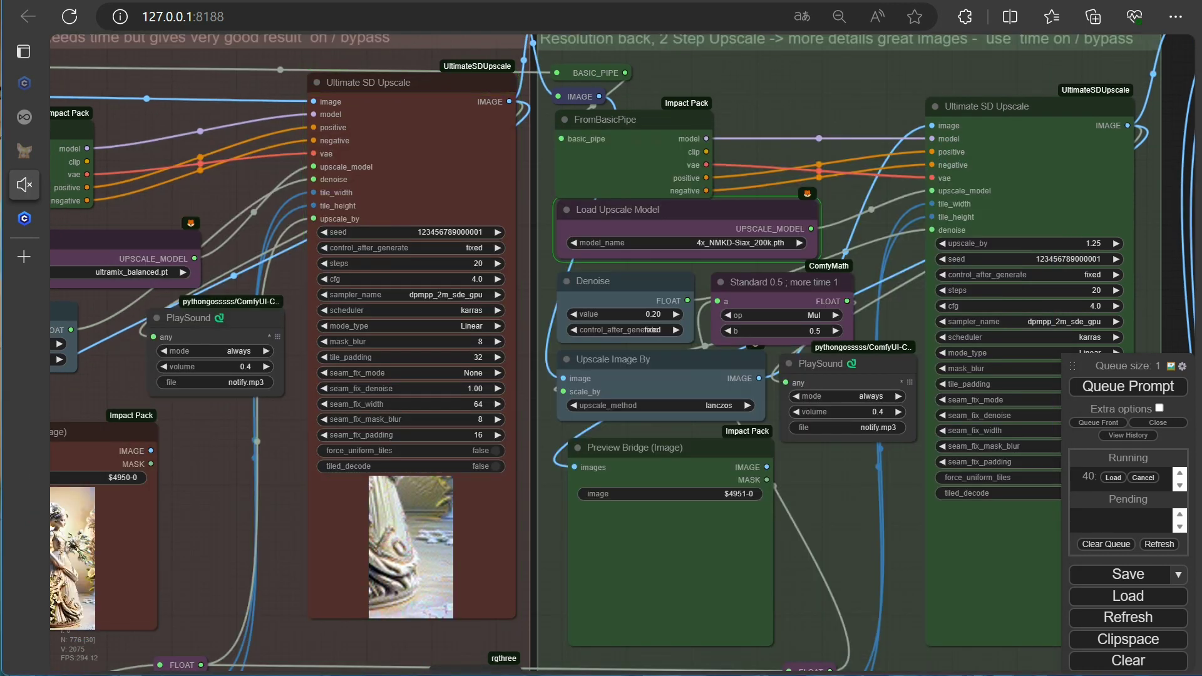
key(alt+Tab)
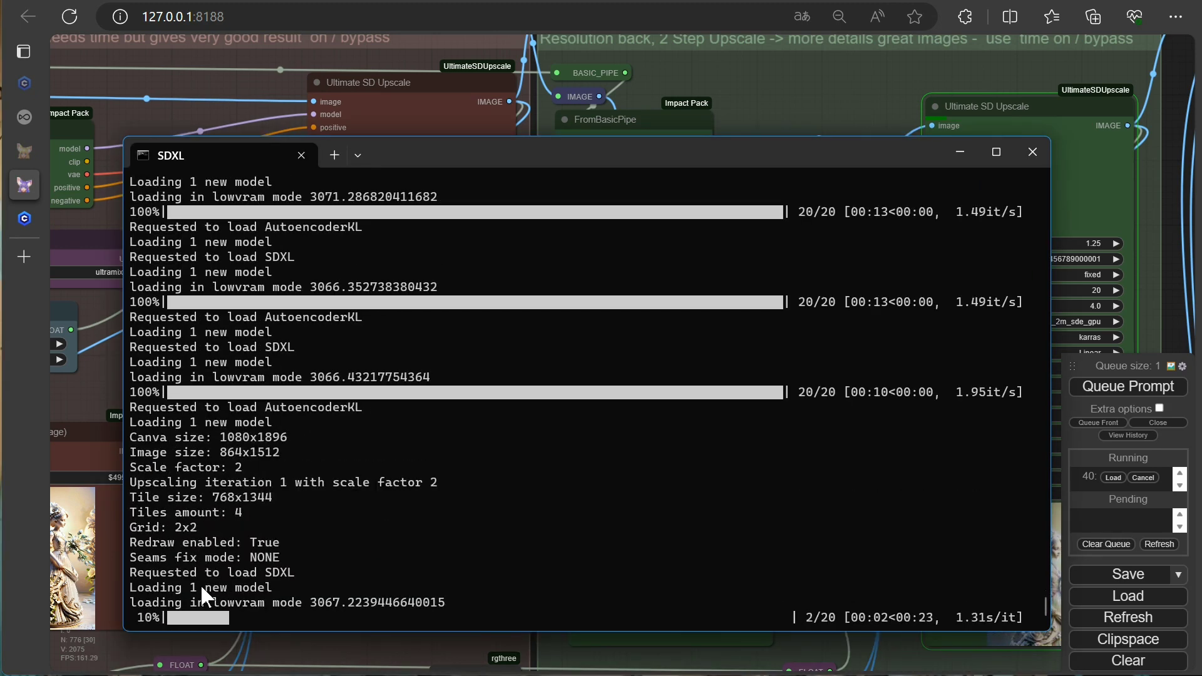
key(alt+Tab)
- Compare the one-step and two-step upscale bridges, then examine the porcelain figure's upscaled dress and flowers up close
key(e)
scroll(313, 423, down, 10)
drag(653, 249, 351, 126)
scroll(893, 500, up, 13)
scroll(357, 452, up, 15)
scroll(639, 555, down, 6)
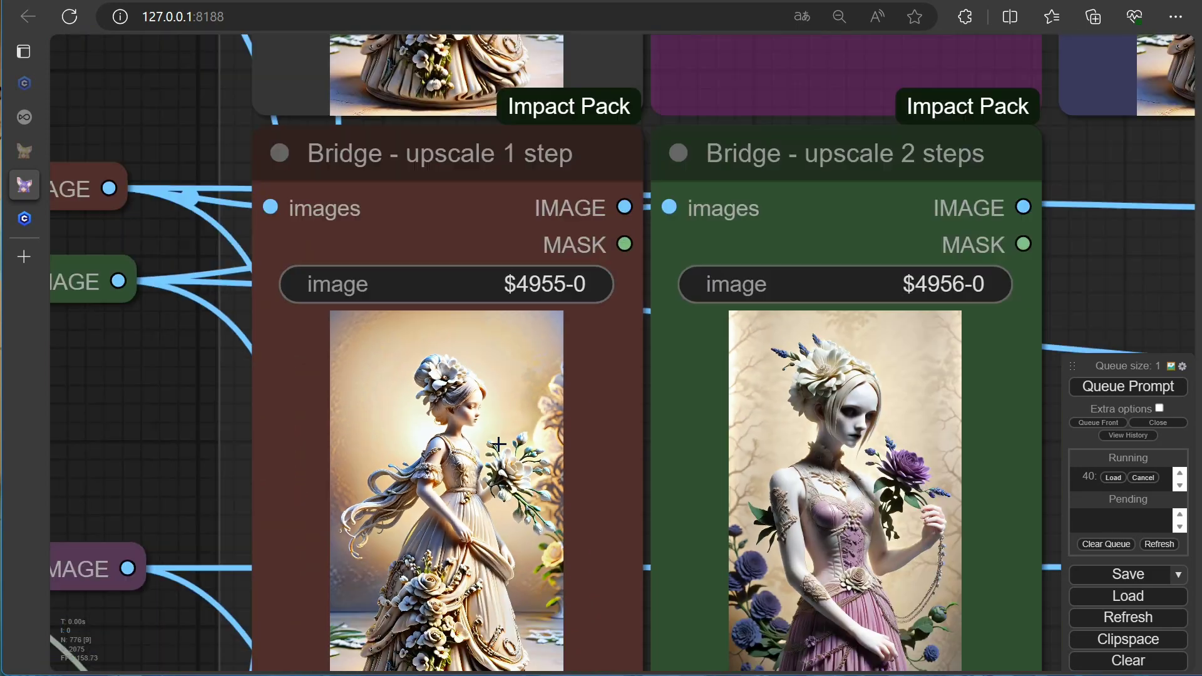
scroll(965, 336, up, 10)
scroll(601, 338, down, 8)
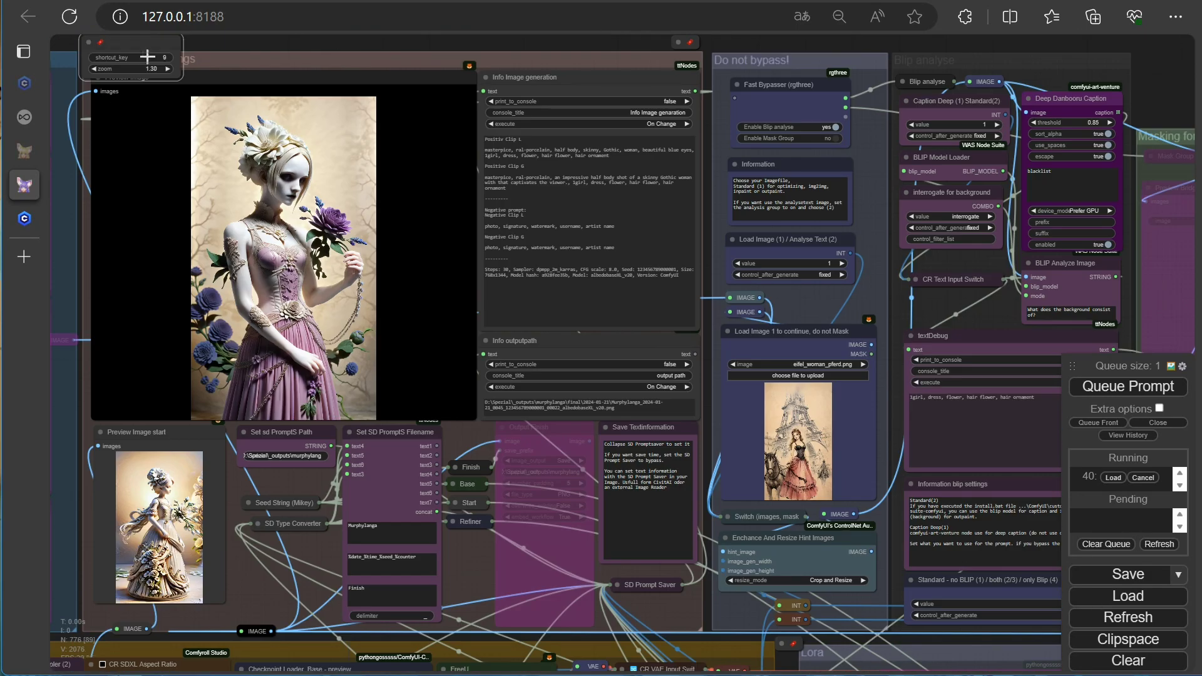
scroll(601, 338, up, 8)
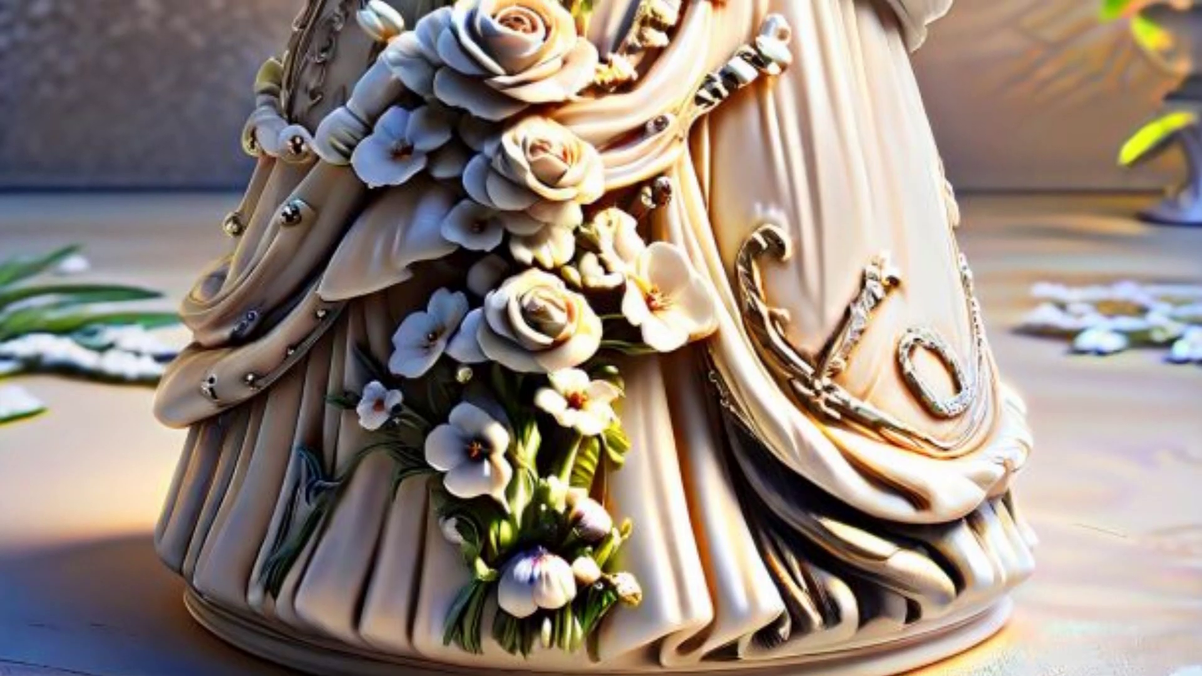